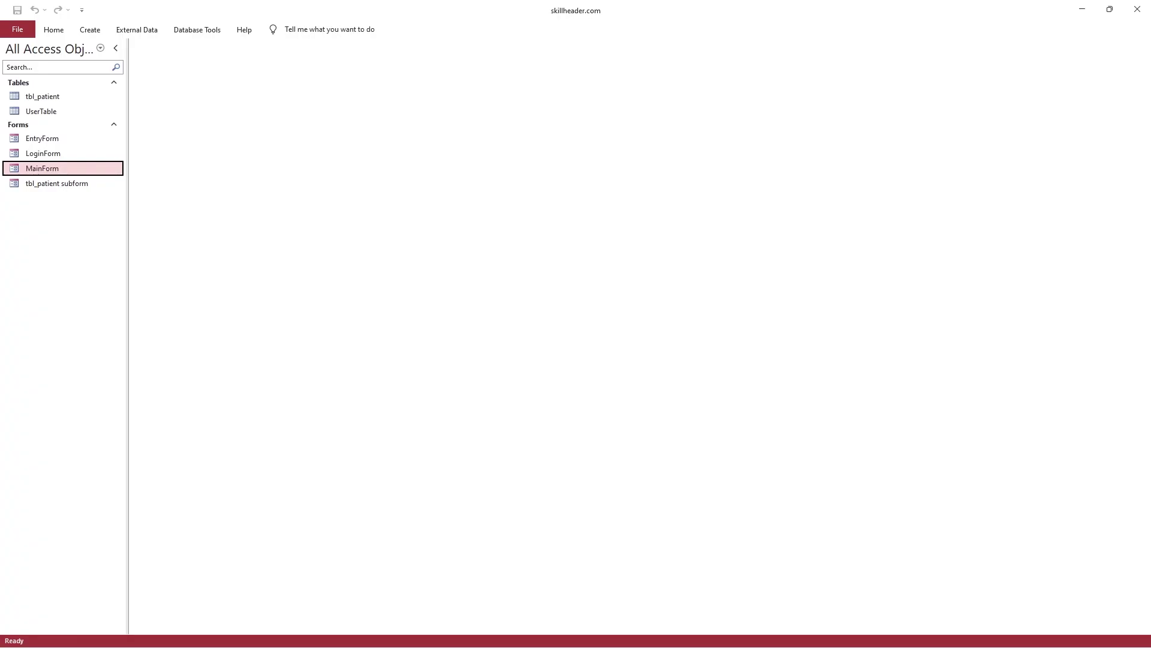
Open LoginForm and log in with the username and password to reach the Main Dashboard
{"action": "left_click", "coordinate": [51, 154]}
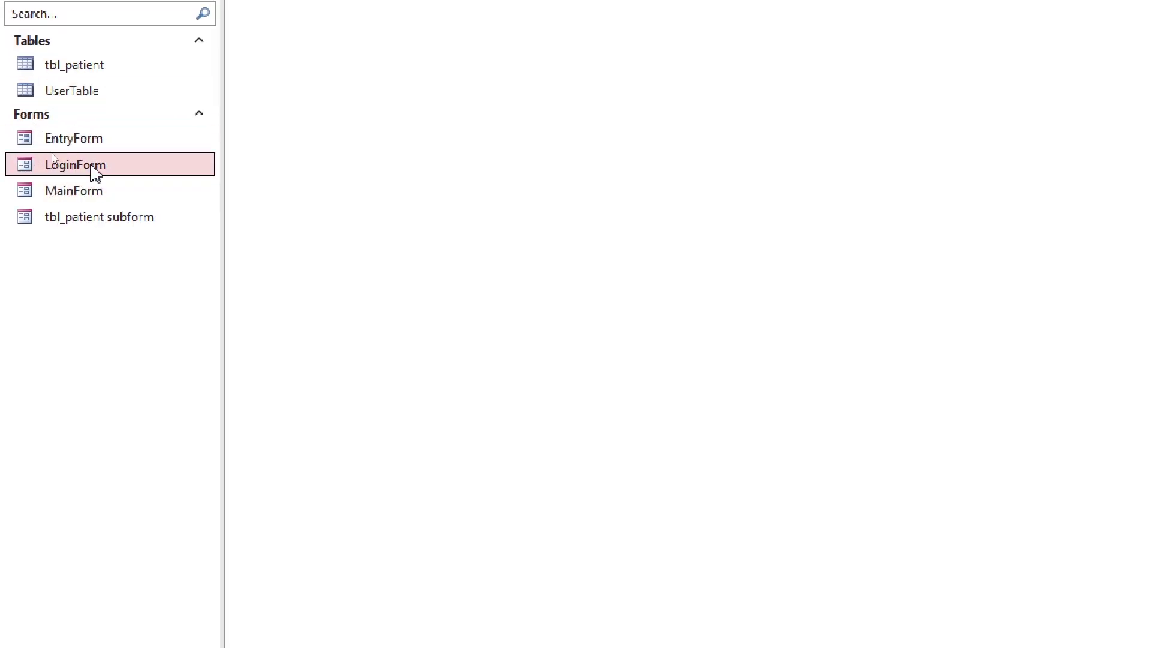
{"action": "double_click", "coordinate": [92, 168]}
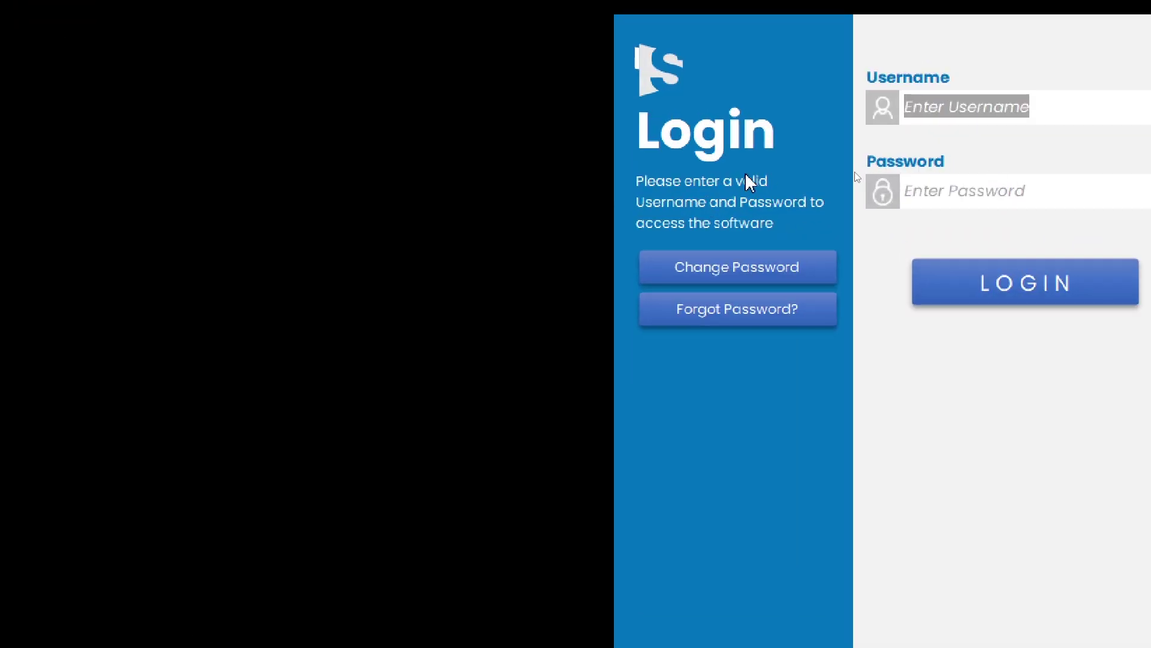
{"action": "type", "text": "user1"}
{"action": "key", "text": "Tab"}
{"action": "type", "text": "12345678"}
{"action": "left_click", "coordinate": [982, 301]}
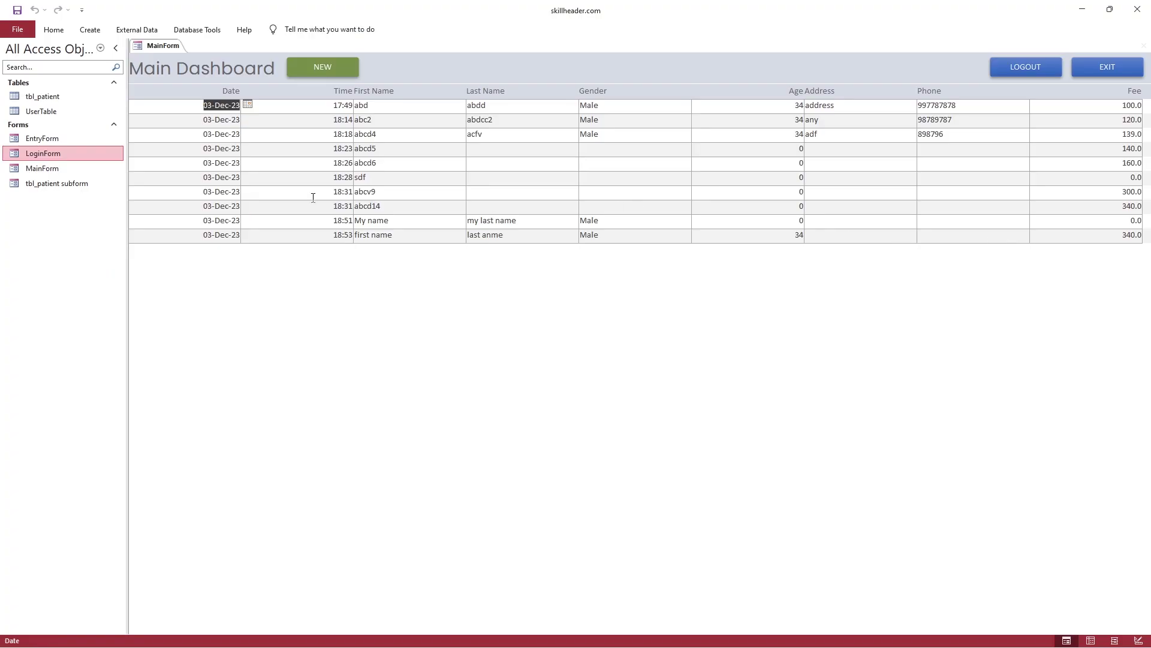
Add a new patient record with fee 340 through the entry form
{"action": "left_click", "coordinate": [377, 151]}
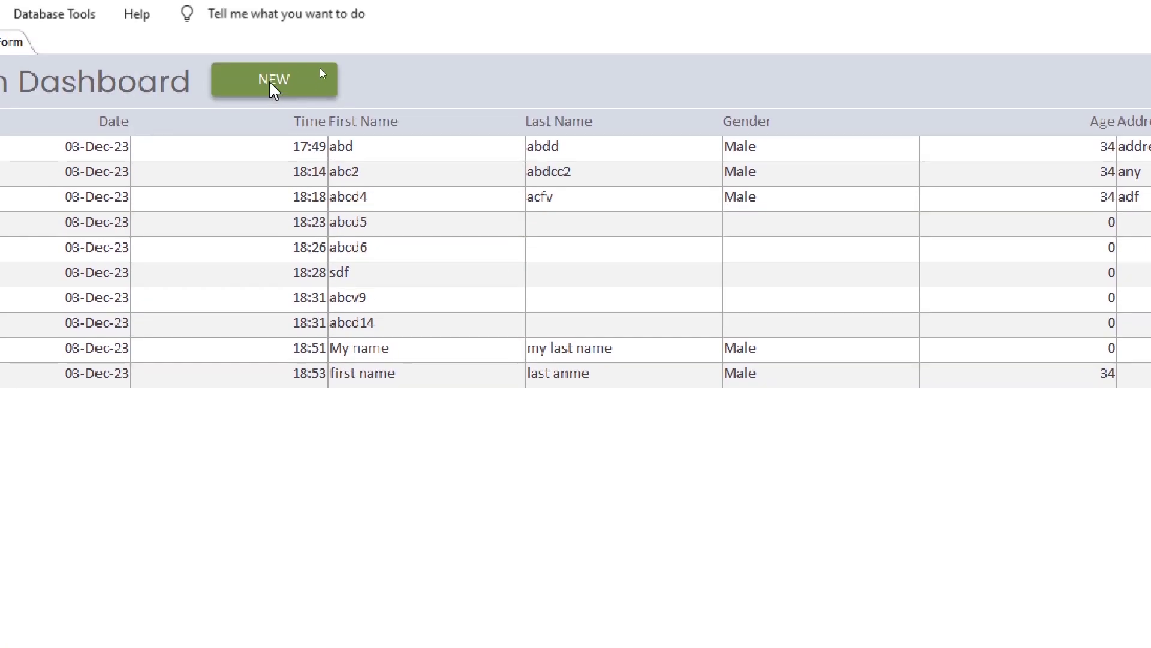
{"action": "left_click", "coordinate": [271, 83]}
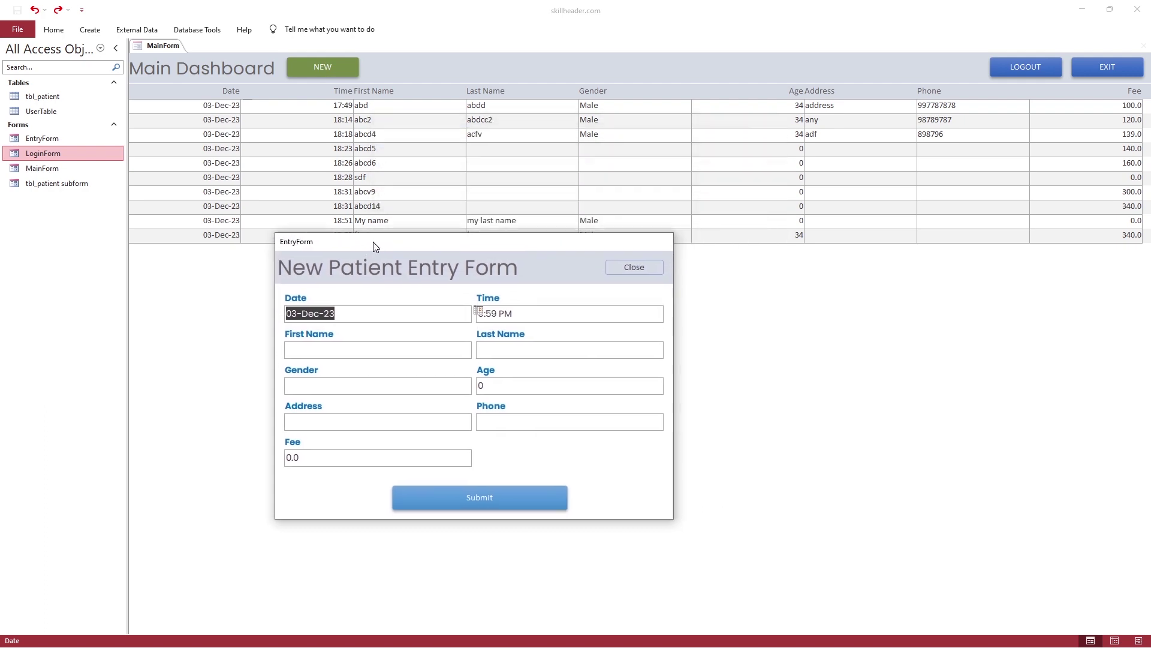
{"action": "left_click_drag", "start_coordinate": [374, 246], "coordinate": [339, 256]}
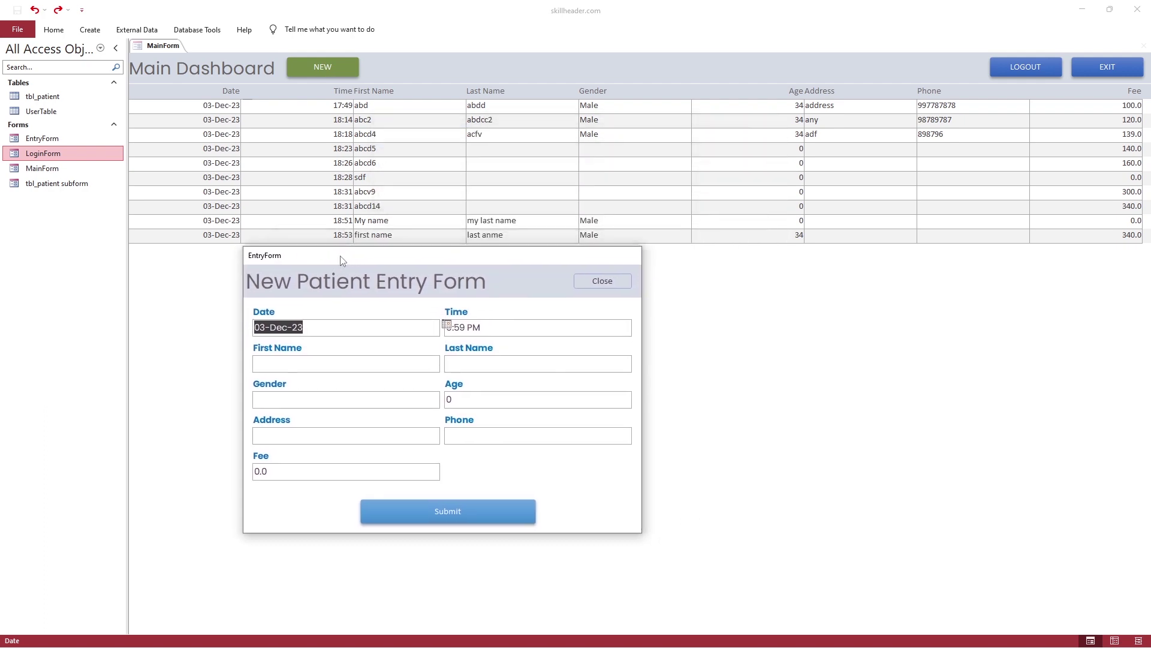
{"action": "left_click", "coordinate": [346, 366]}
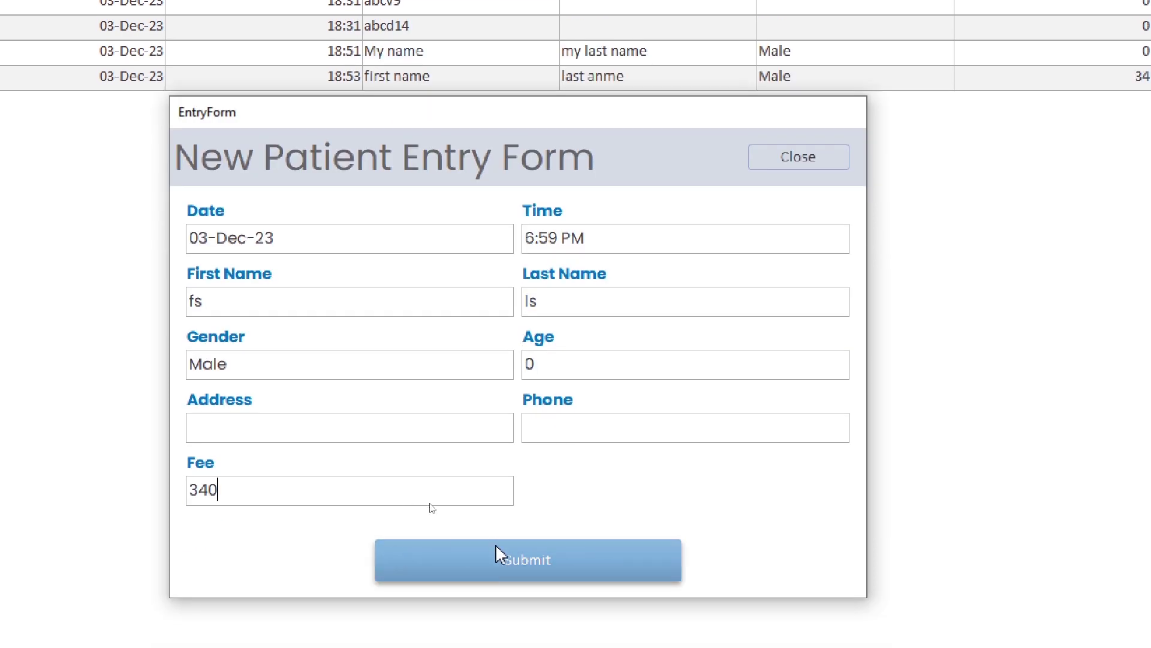
{"action": "left_click", "coordinate": [496, 553]}
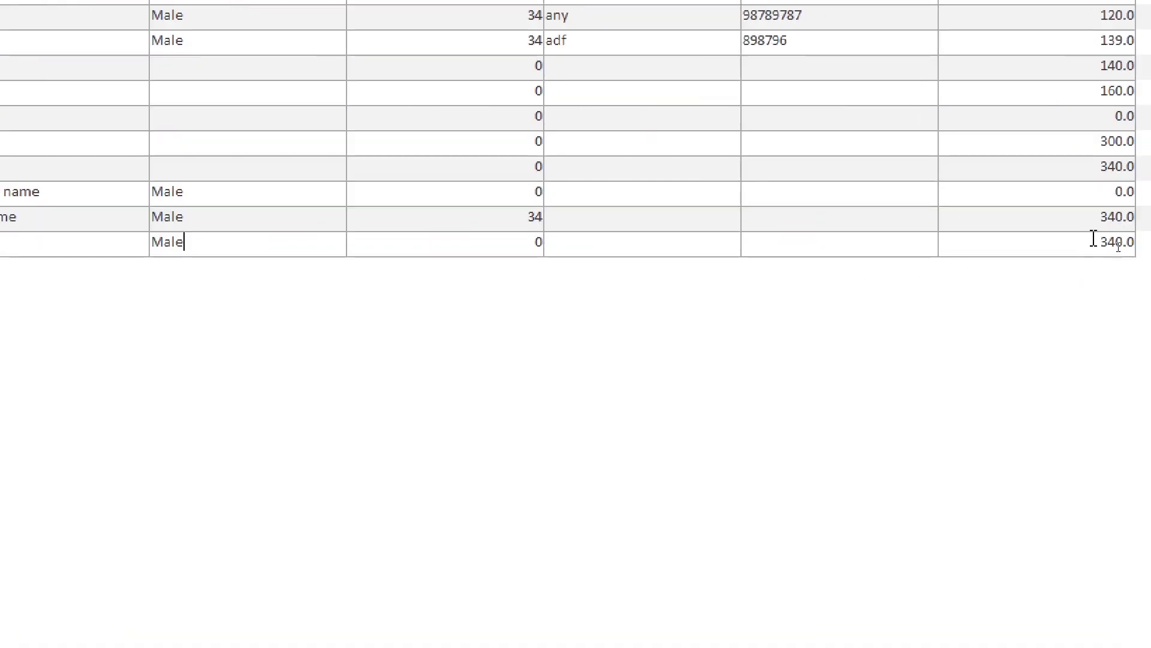
Reopen and close the entry form without changes, then log out and confirm Yes
{"action": "left_click", "coordinate": [1116, 249]}
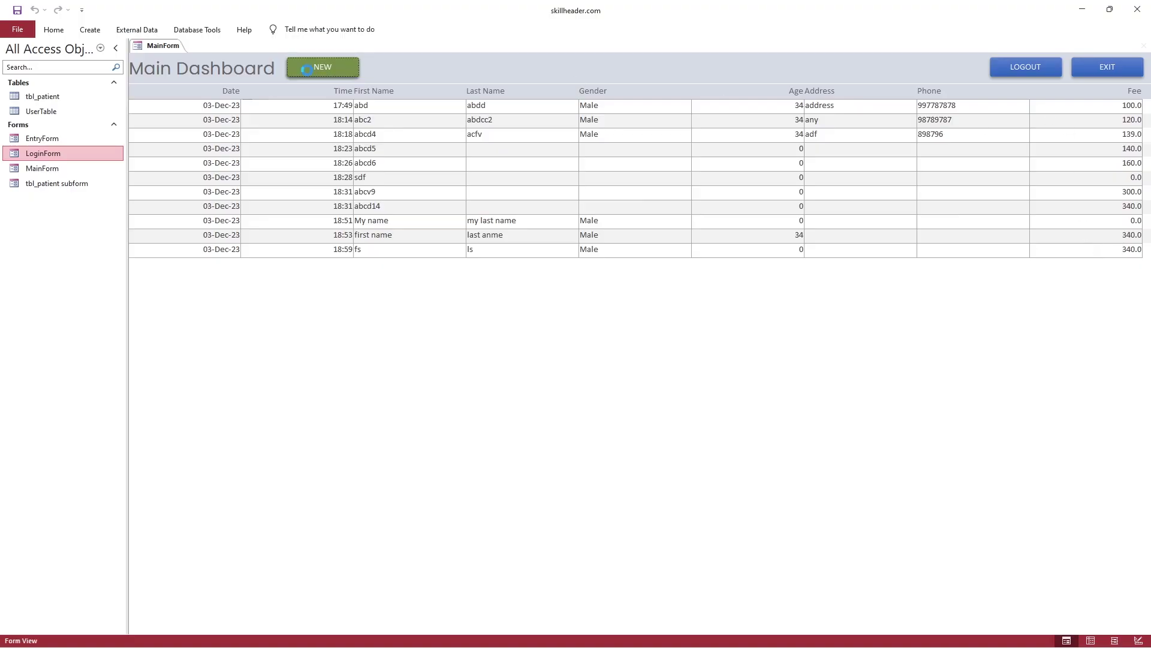
{"action": "left_click", "coordinate": [307, 70]}
{"action": "left_click", "coordinate": [715, 157]}
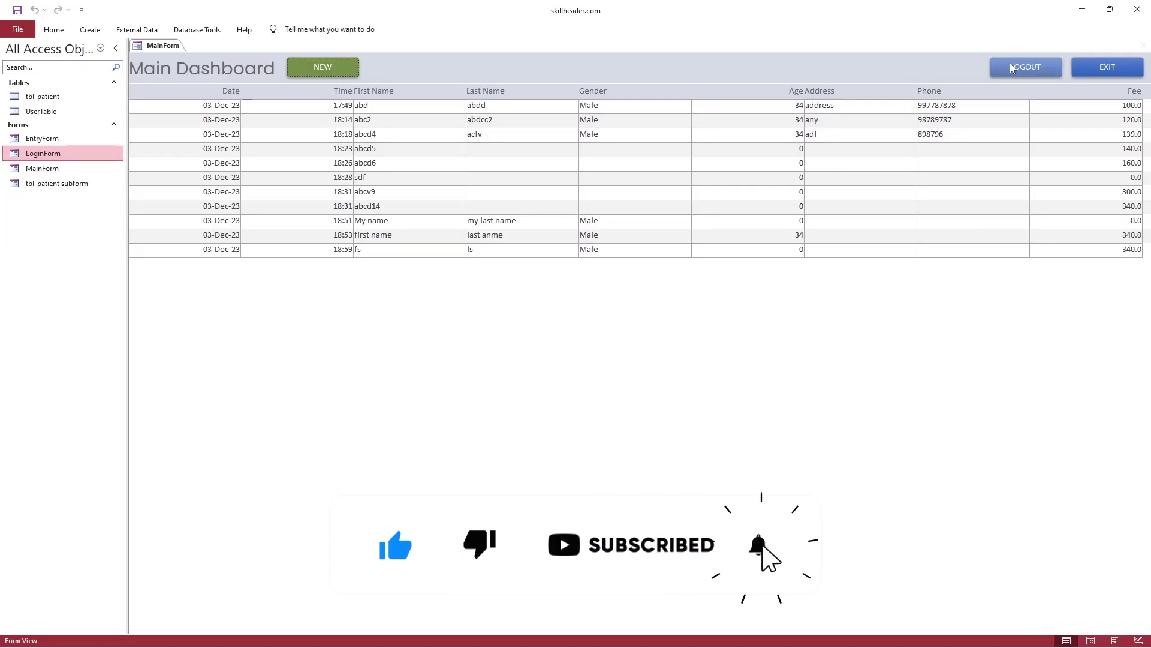
{"action": "left_click", "coordinate": [951, 88]}
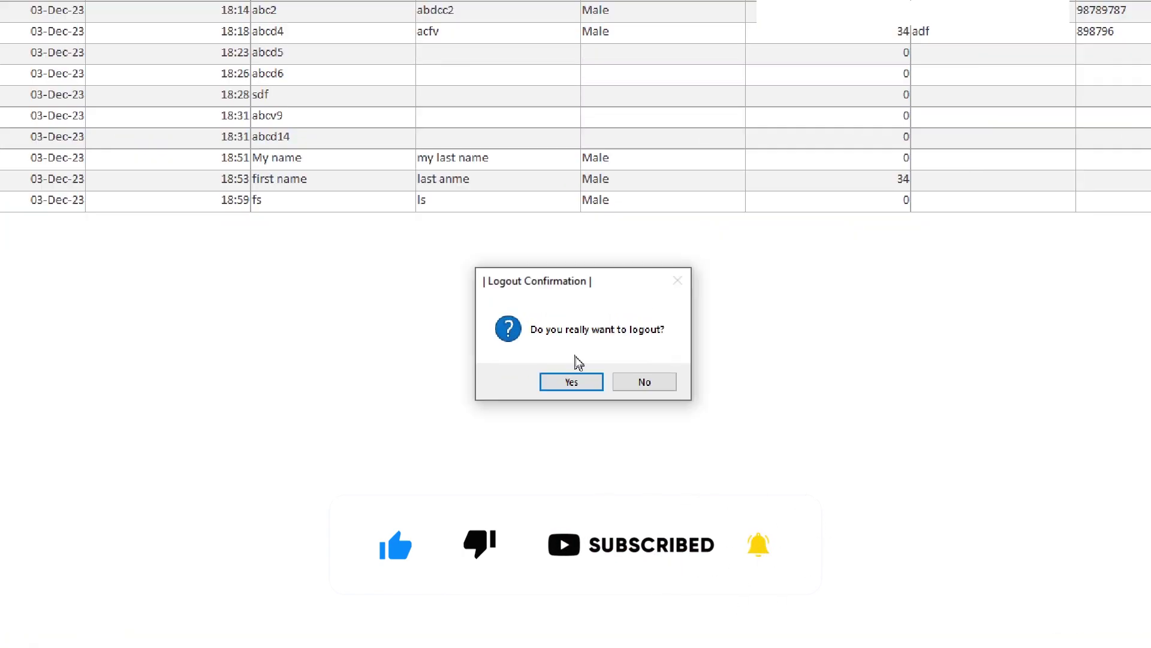
{"action": "left_click", "coordinate": [577, 374]}
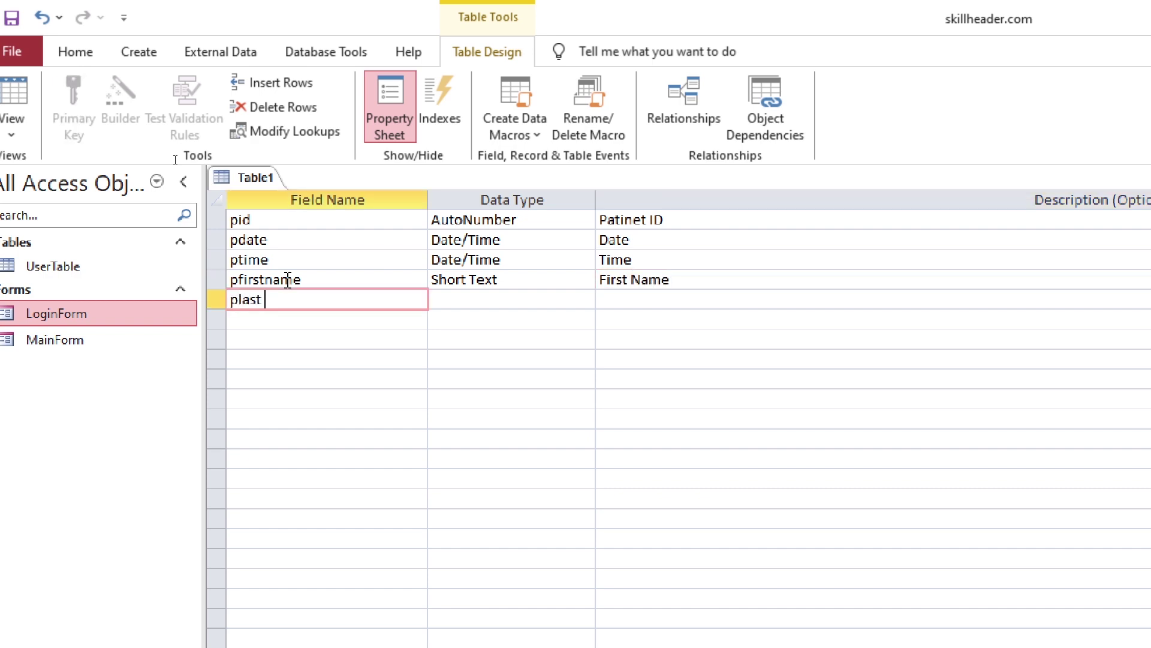
Add fields plastname (Last Name), pgender (Gender) and page (Number, Age) with descriptions
{"action": "type", "text": "plastname"}
{"action": "key", "text": "Tab"}
{"action": "key", "text": "Tab"}
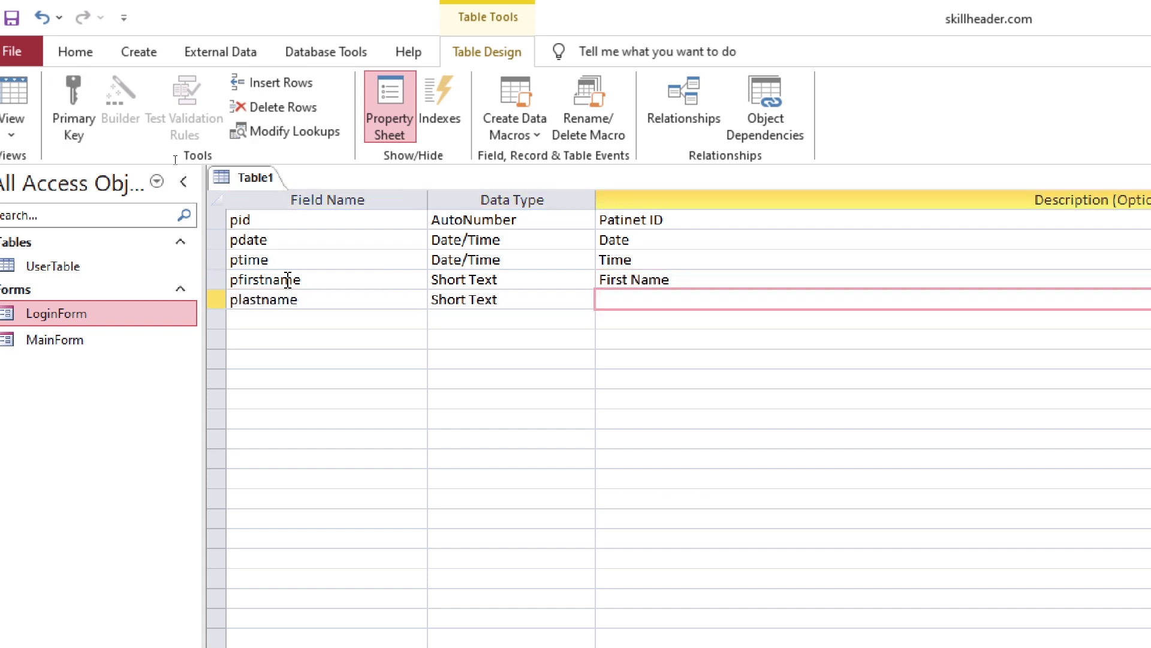
{"action": "type", "text": "Last Name"}
{"action": "key", "text": "Tab"}
{"action": "type", "text": "pgender"}
{"action": "key", "text": "Tab"}
{"action": "key", "text": "Tab"}
{"action": "type", "text": "Gender"}
{"action": "key", "text": "Tab"}
{"action": "type", "text": "page"}
{"action": "key", "text": "Tab"}
{"action": "type", "text": "Number"}
Add paddress (Long Text, Address), pphone (Phone) and pfee (Currency, Fee), then select the pid row
{"action": "key", "text": "Tab"}
{"action": "type", "text": "Age"}
{"action": "key", "text": "Tab"}
{"action": "type", "text": "p"}
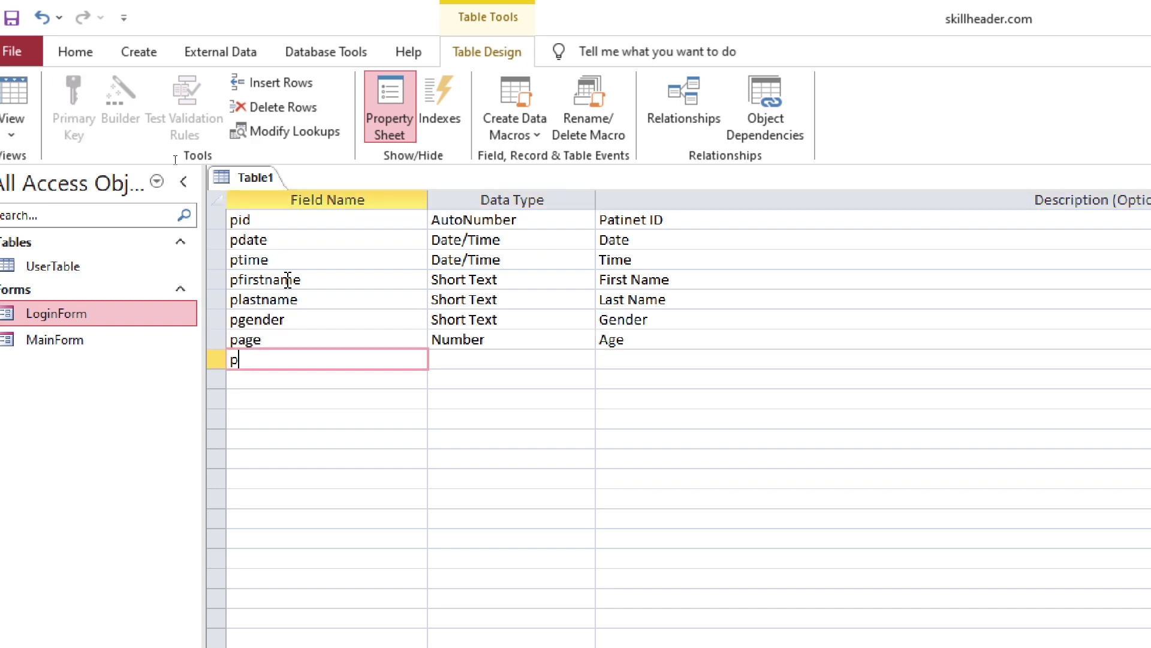
{"action": "type", "text": "address"}
{"action": "key", "text": "Tab"}
{"action": "type", "text": "L"}
{"action": "key", "text": "Tab"}
{"action": "type", "text": "Address"}
{"action": "key", "text": "Tab"}
{"action": "key", "text": "Tab"}
{"action": "key", "text": "Tab"}
{"action": "type", "text": "Phone"}
{"action": "key", "text": "Tab"}
{"action": "type", "text": "pfee"}
{"action": "key", "text": "Tab"}
{"action": "type", "text": "Currency"}
{"action": "key", "text": "Tab"}
{"action": "type", "text": "Fee"}
{"action": "key", "text": "Tab"}
{"action": "left_click", "coordinate": [217, 219]}
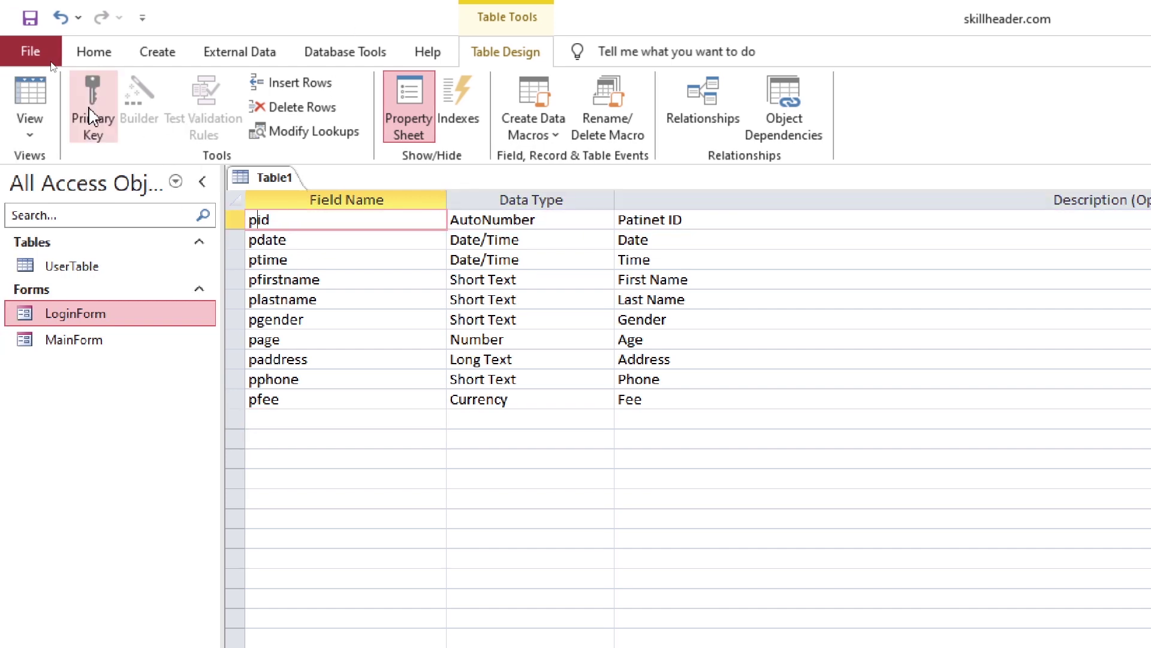
Save the new table as tbl_patient
{"action": "left_click", "coordinate": [24, 25]}
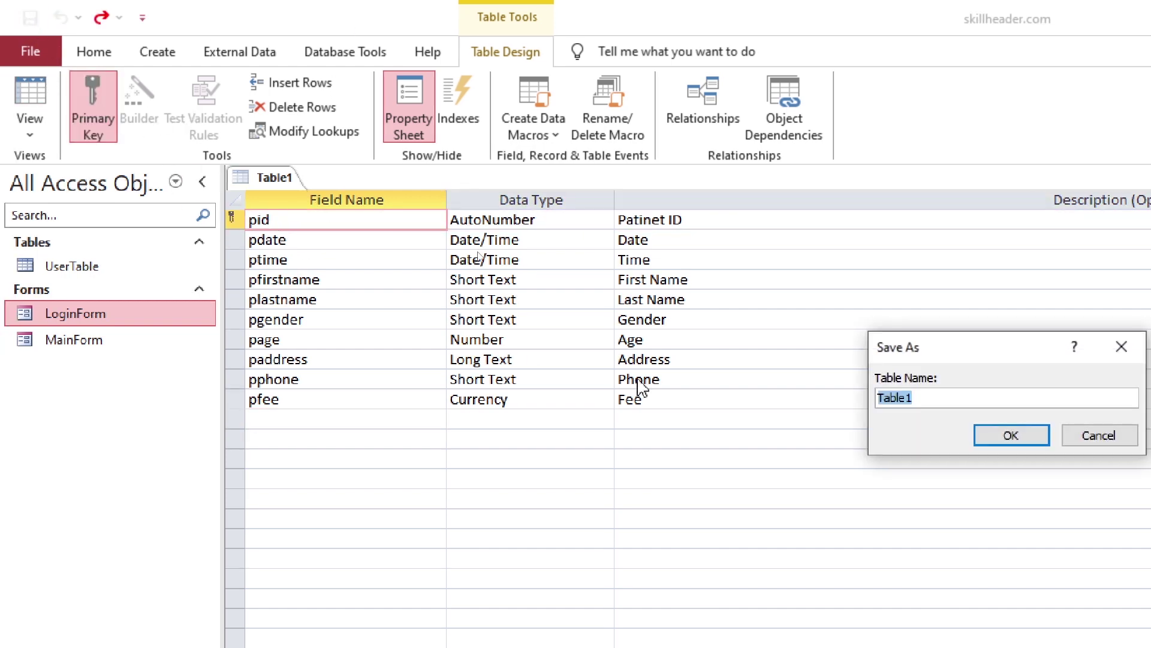
{"action": "left_click_drag", "start_coordinate": [978, 345], "coordinate": [521, 273]}
{"action": "type", "text": "tbl_patient"}
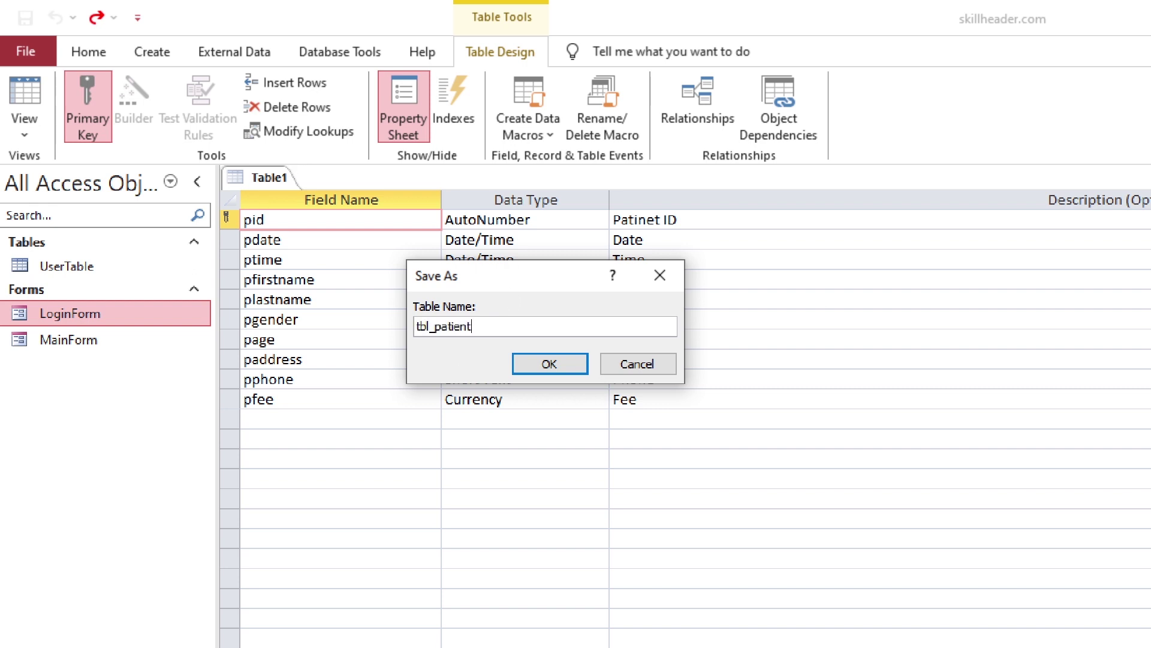
{"action": "key", "text": "Return"}
View tbl_patient as a datasheet, then switch back to Design View
{"action": "double_click", "coordinate": [146, 270]}
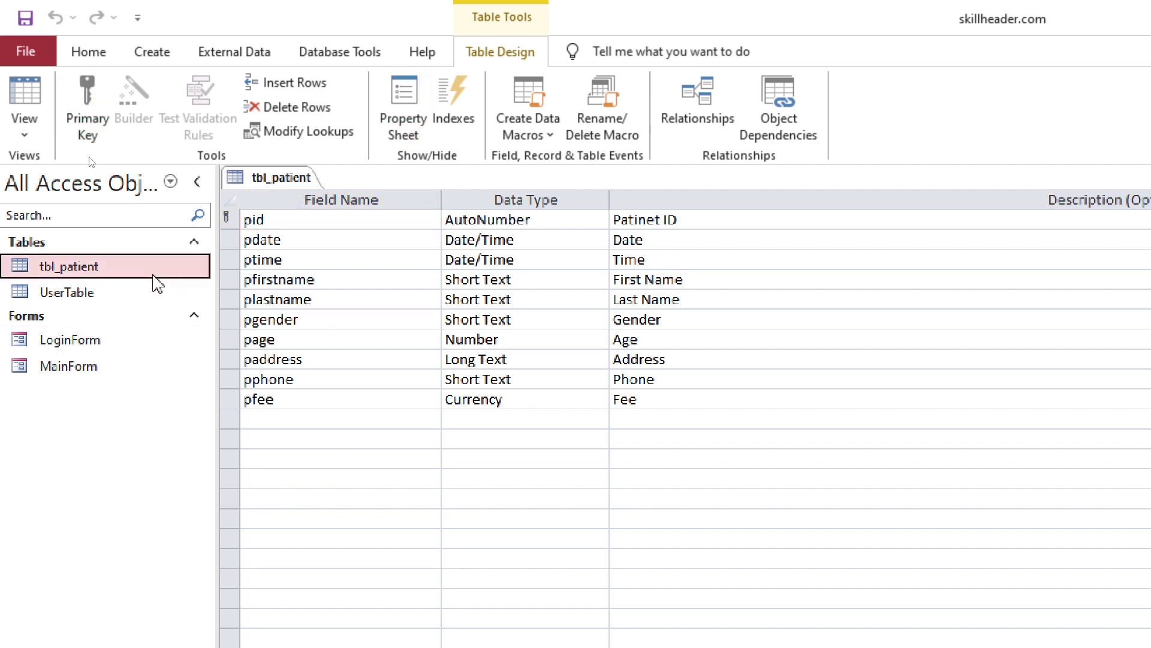
{"action": "key", "text": "Tab"}
{"action": "key", "text": "Tab"}
{"action": "key", "text": "Tab"}
{"action": "key", "text": "Tab"}
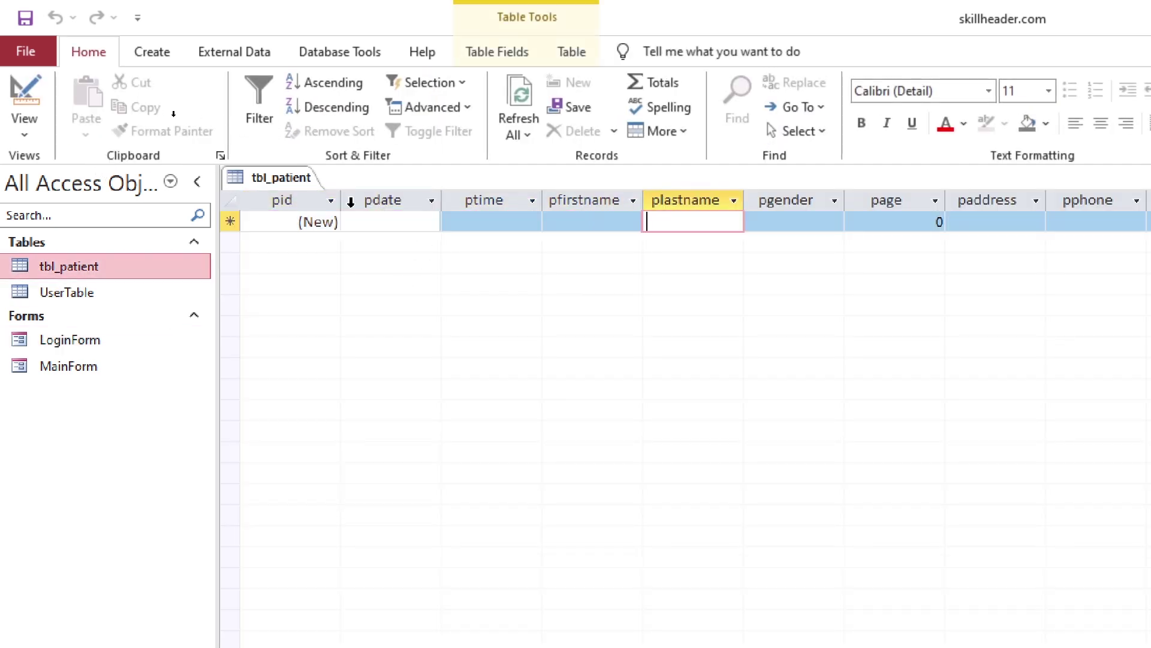
{"action": "right_click", "coordinate": [280, 198]}
{"action": "right_click", "coordinate": [282, 180]}
{"action": "left_click", "coordinate": [327, 273]}
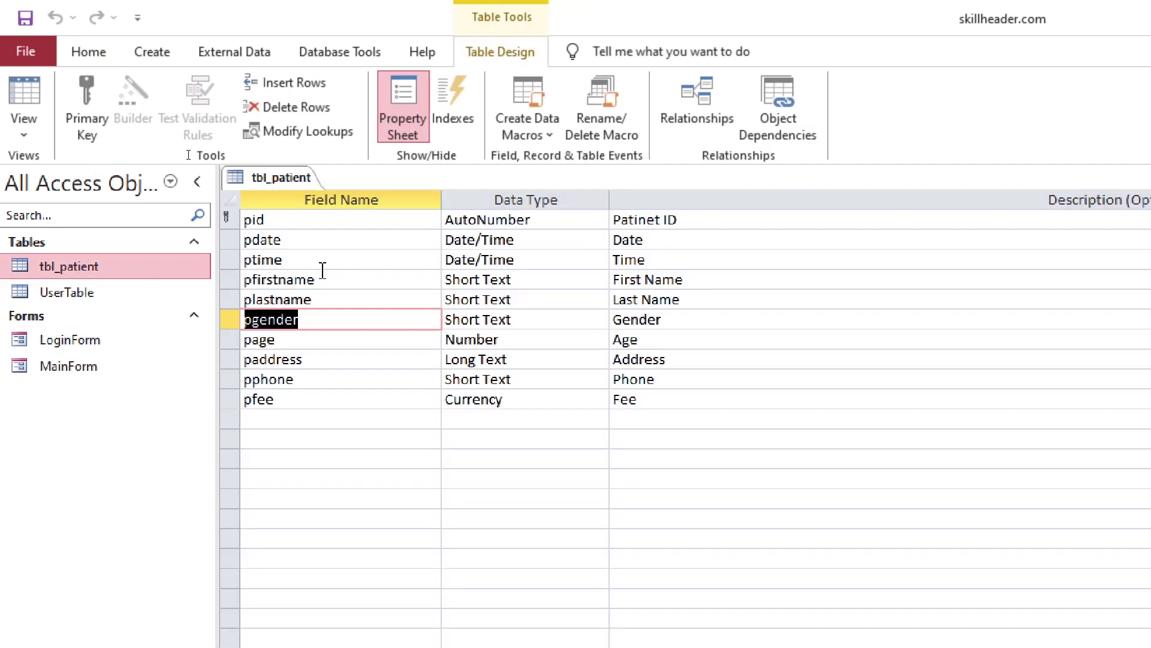
{"action": "left_click", "coordinate": [325, 260]}
{"action": "left_click", "coordinate": [327, 239]}
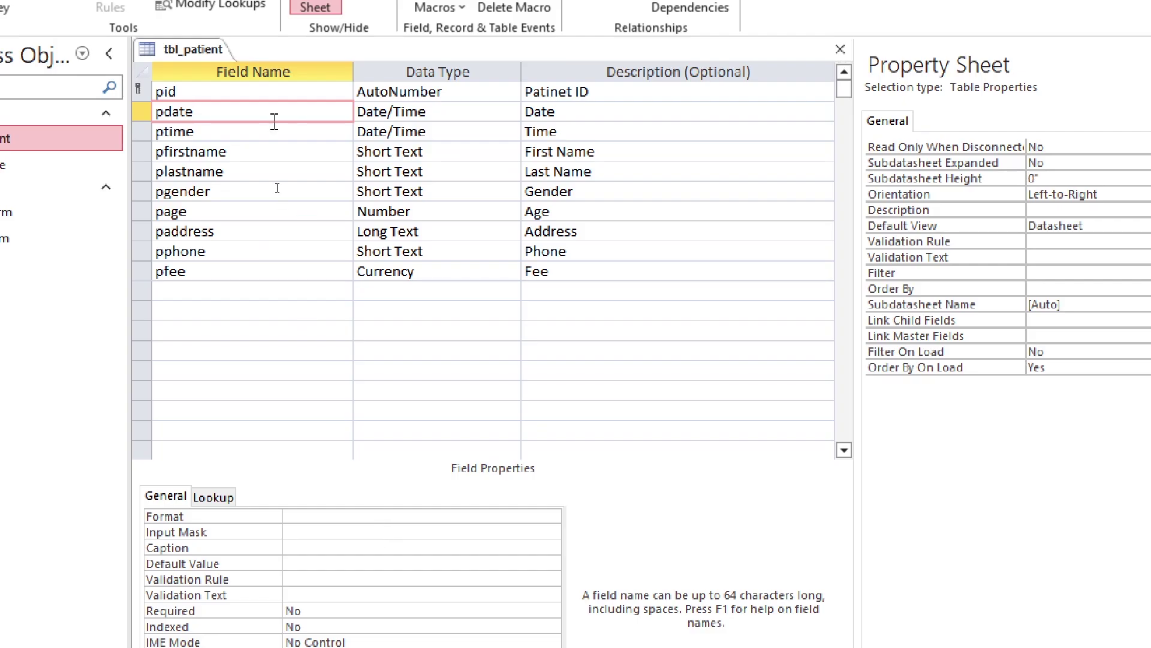
Give pdate Medium Date format and a default value of =Date()
{"action": "left_click", "coordinate": [462, 515]}
{"action": "left_click", "coordinate": [553, 515]}
{"action": "left_click", "coordinate": [376, 562]}
{"action": "left_click", "coordinate": [360, 436]}
{"action": "left_click", "coordinate": [441, 451]}
{"action": "left_click", "coordinate": [551, 451]}
{"action": "type", "text": "date()"}
{"action": "left_click", "coordinate": [751, 114]}
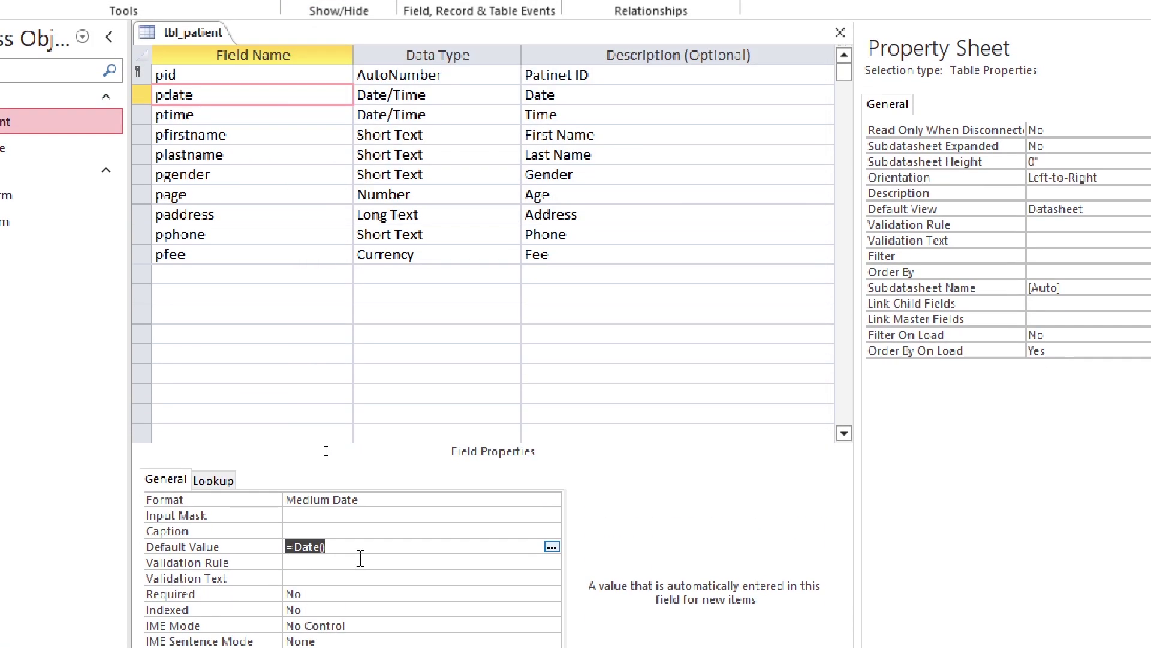
Give ptime Short Time format and a default value of =Time()
{"action": "left_click", "coordinate": [180, 134]}
{"action": "left_click", "coordinate": [546, 521]}
{"action": "left_click", "coordinate": [534, 447]}
{"action": "left_click", "coordinate": [372, 542]}
{"action": "left_click", "coordinate": [283, 488]}
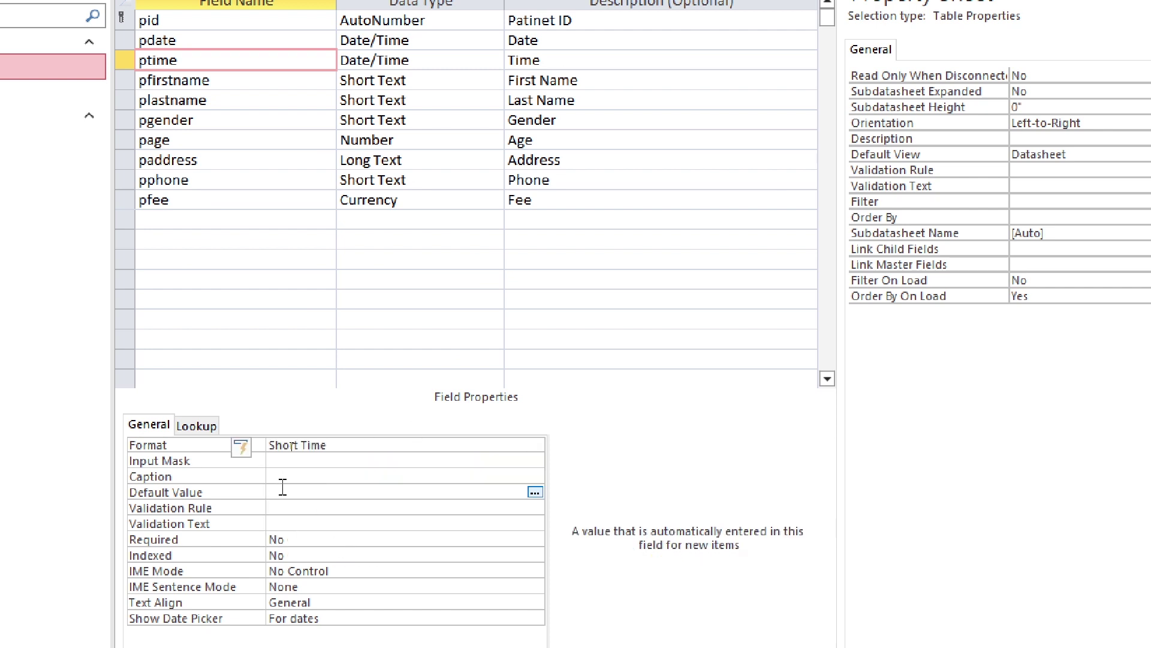
{"action": "left_click", "coordinate": [535, 493]}
{"action": "type", "text": "time()"}
{"action": "left_click", "coordinate": [756, 35]}
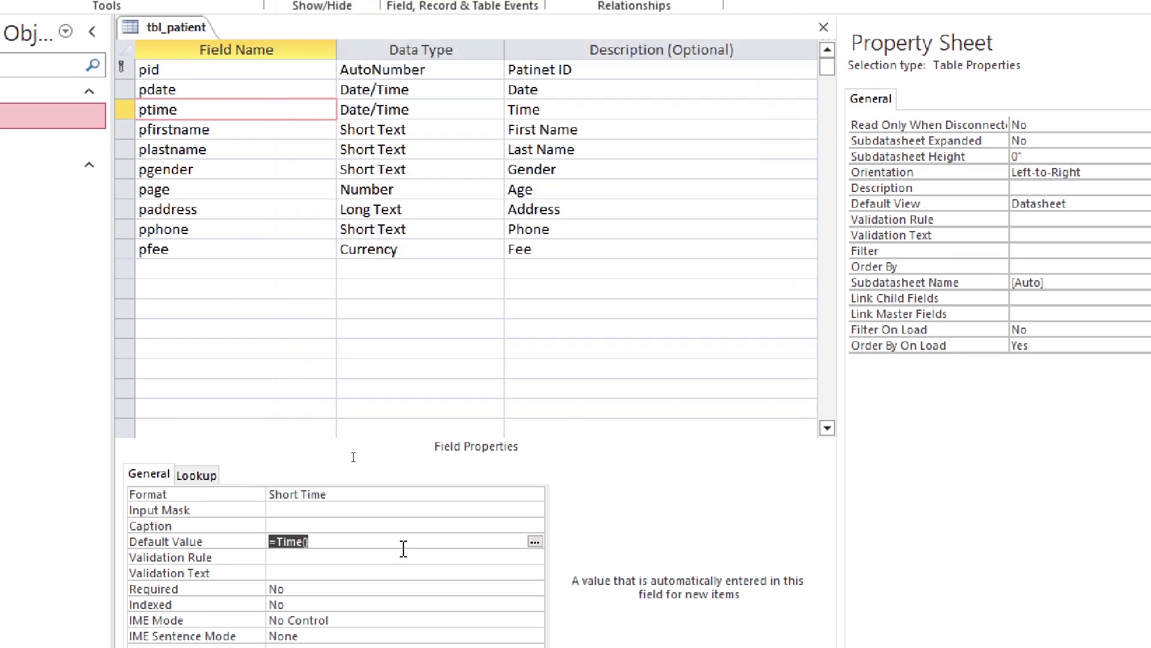
Format pfee as Standard with 1 decimal place
{"action": "left_click", "coordinate": [210, 171]}
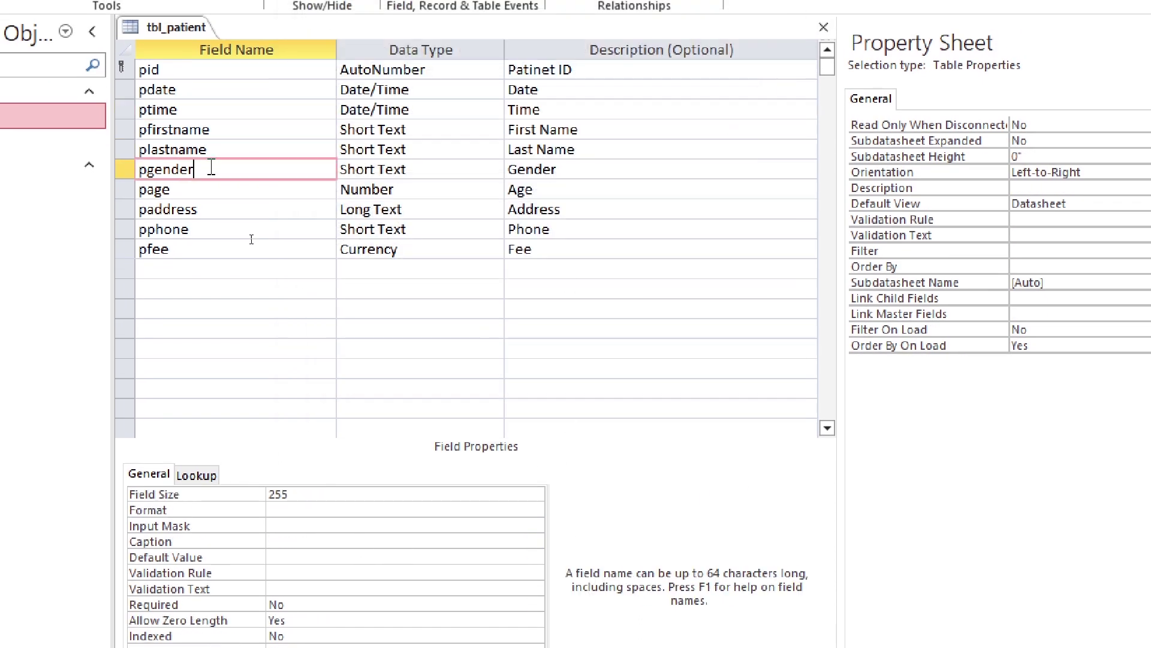
{"action": "left_click", "coordinate": [213, 191]}
{"action": "left_click", "coordinate": [211, 245]}
{"action": "left_click", "coordinate": [369, 249]}
{"action": "left_click", "coordinate": [390, 510]}
{"action": "left_click", "coordinate": [534, 493]}
{"action": "left_click", "coordinate": [385, 564]}
{"action": "left_click", "coordinate": [389, 510]}
{"action": "left_click", "coordinate": [535, 510]}
{"action": "left_click", "coordinate": [424, 552]}
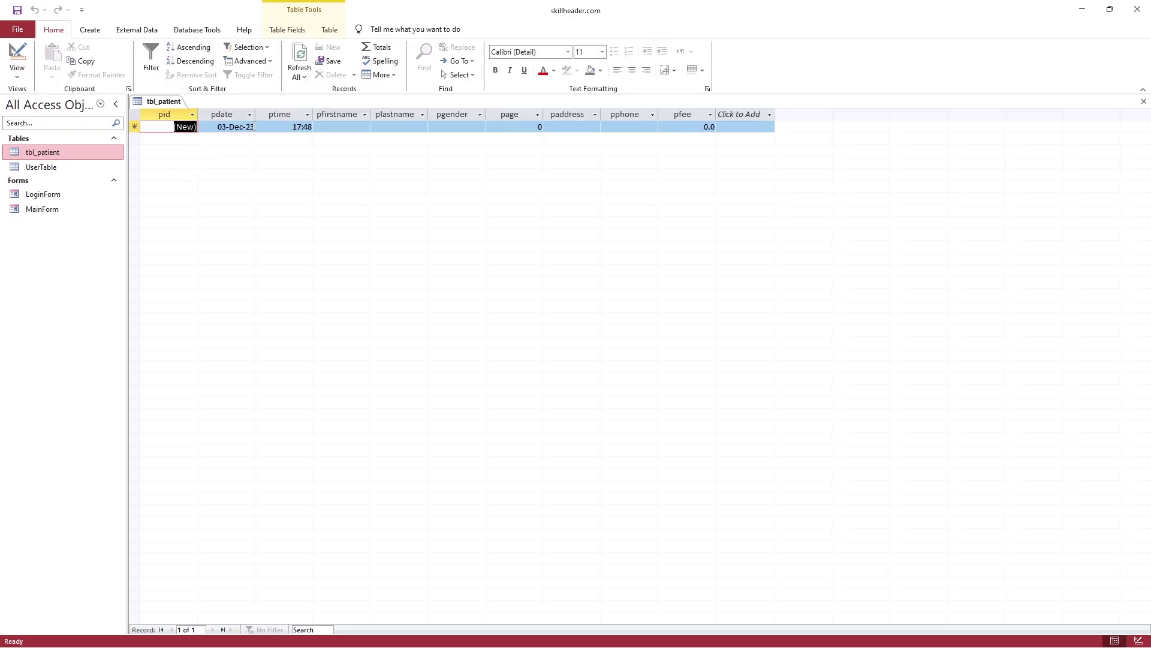
Check the new record's default date, time and fee in the datasheet
{"action": "key", "text": "Tab"}
{"action": "key", "text": "Tab"}
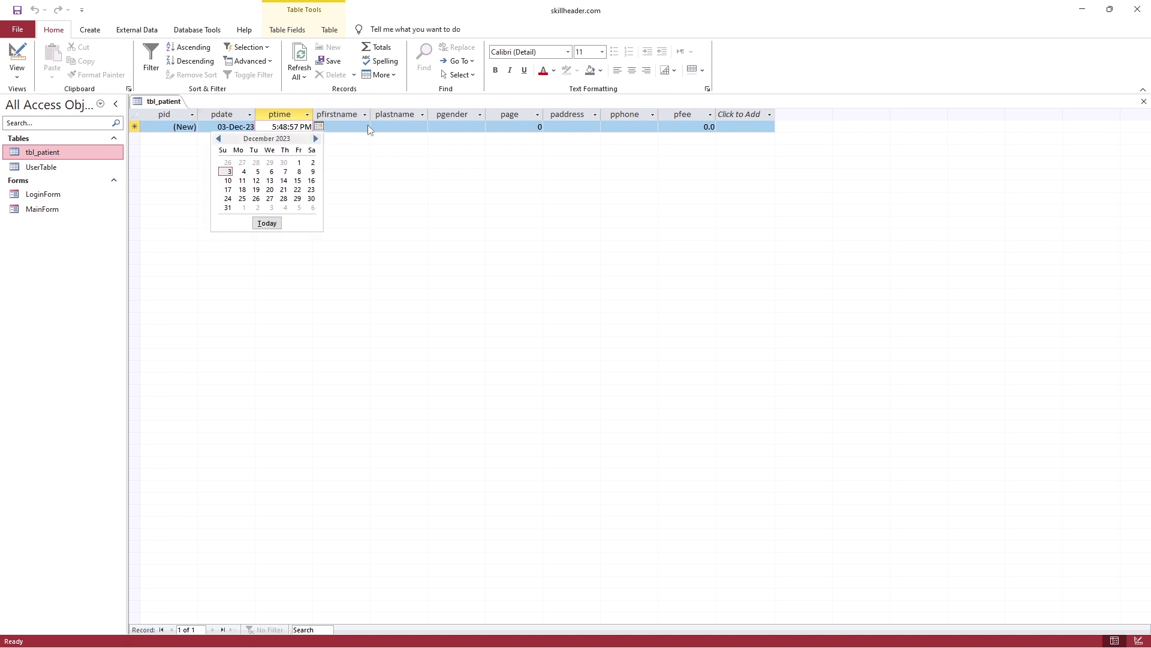
{"action": "left_click", "coordinate": [668, 127]}
{"action": "key", "text": "Tab"}
{"action": "left_click", "coordinate": [358, 127]}
Create a split form for tbl_patient and switch it to Form View
{"action": "left_click", "coordinate": [137, 29]}
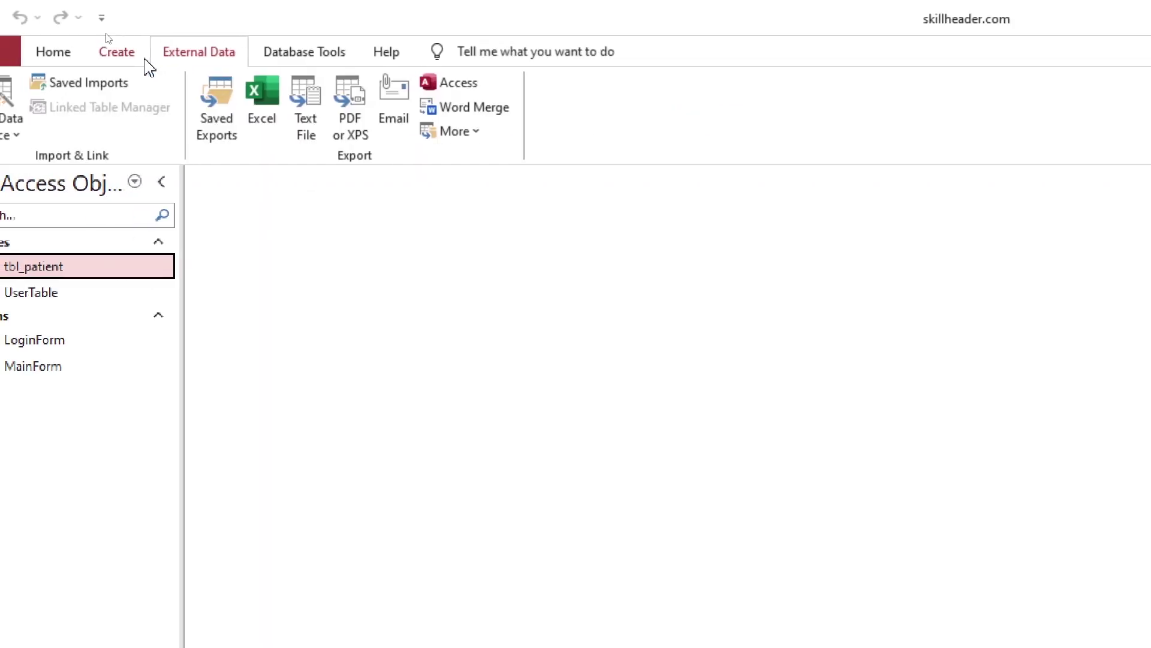
{"action": "left_click", "coordinate": [90, 29]}
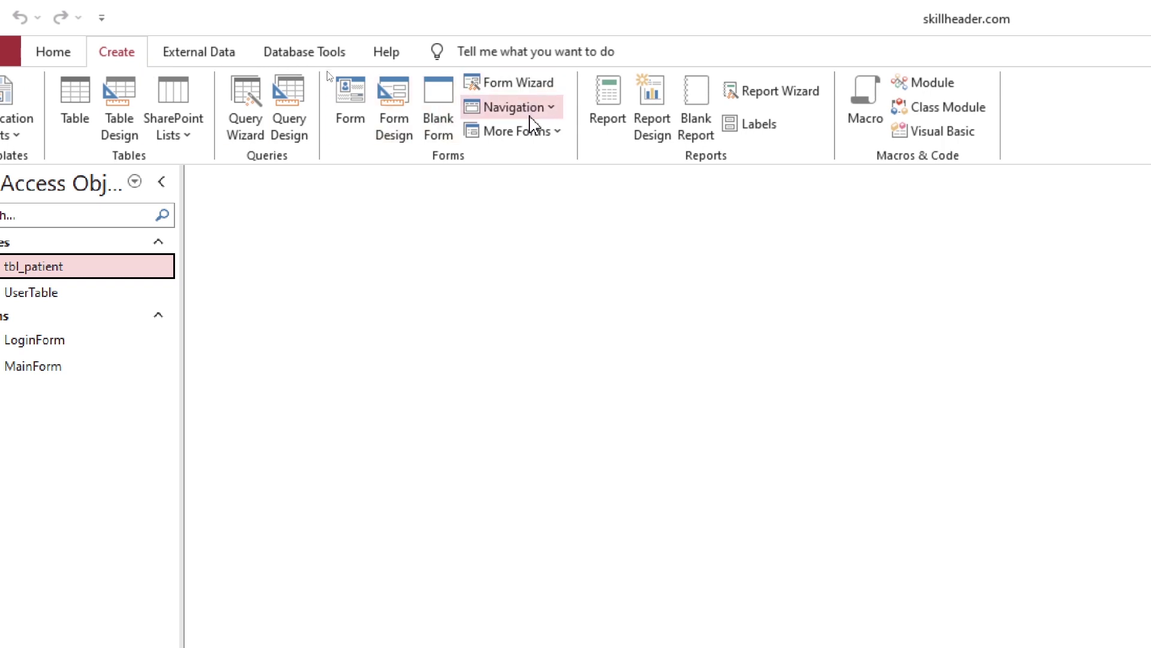
{"action": "left_click", "coordinate": [536, 133]}
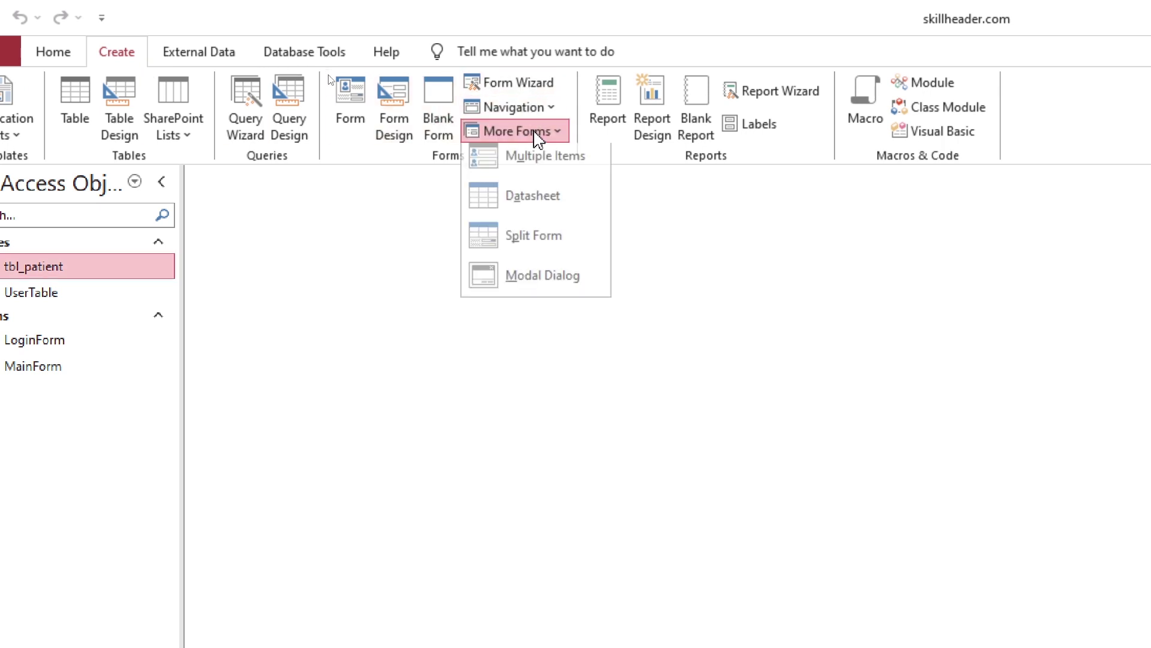
{"action": "left_click", "coordinate": [538, 258]}
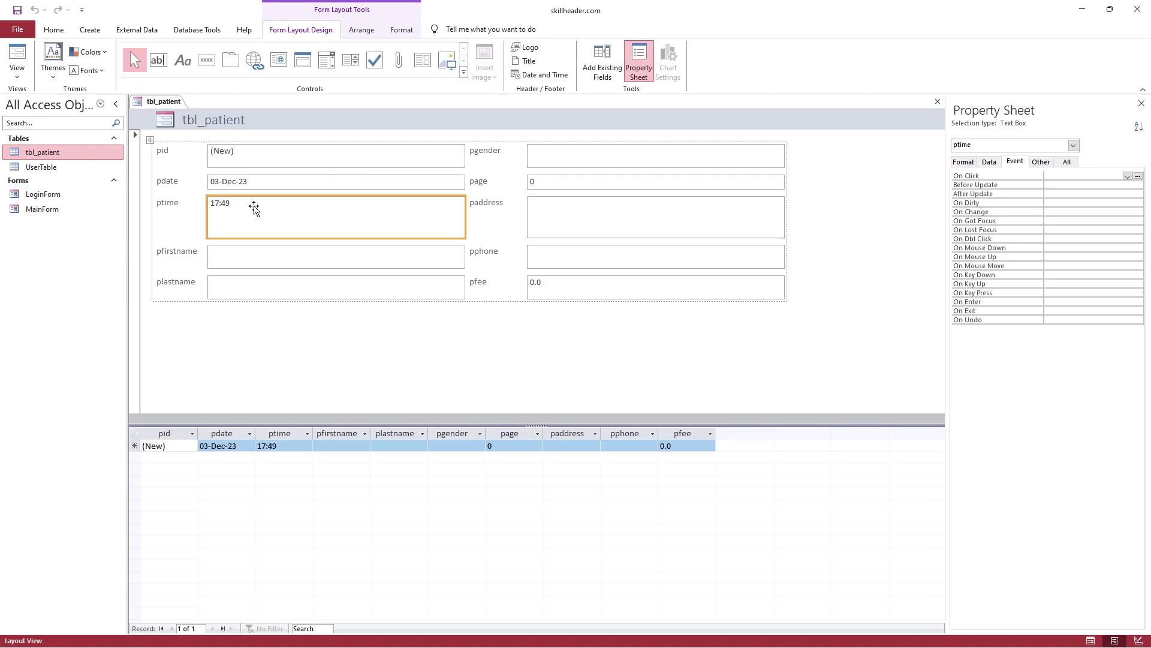
{"action": "left_click", "coordinate": [257, 221]}
{"action": "left_click", "coordinate": [17, 60]}
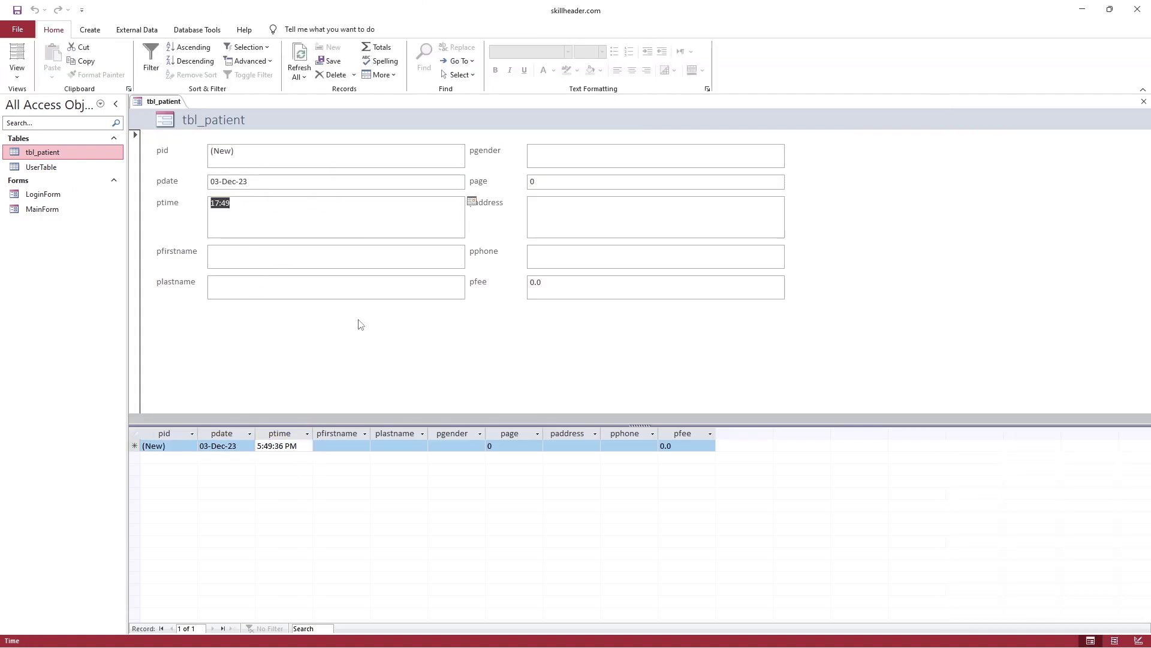
Enter a test patient: first and last name, Male, age 34, address, phone 9, fee 100
{"action": "left_click", "coordinate": [280, 259]}
{"action": "type", "text": "abd"}
{"action": "key", "text": "Tab"}
{"action": "type", "text": "ab"}
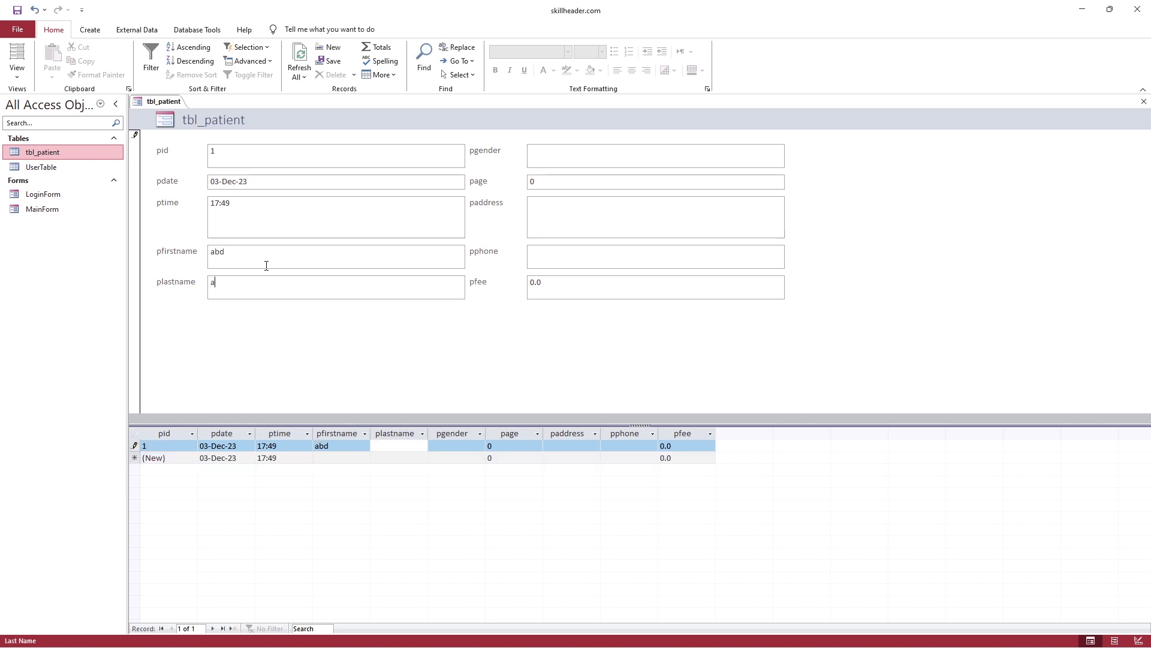
{"action": "type", "text": "dd"}
{"action": "key", "text": "Tab"}
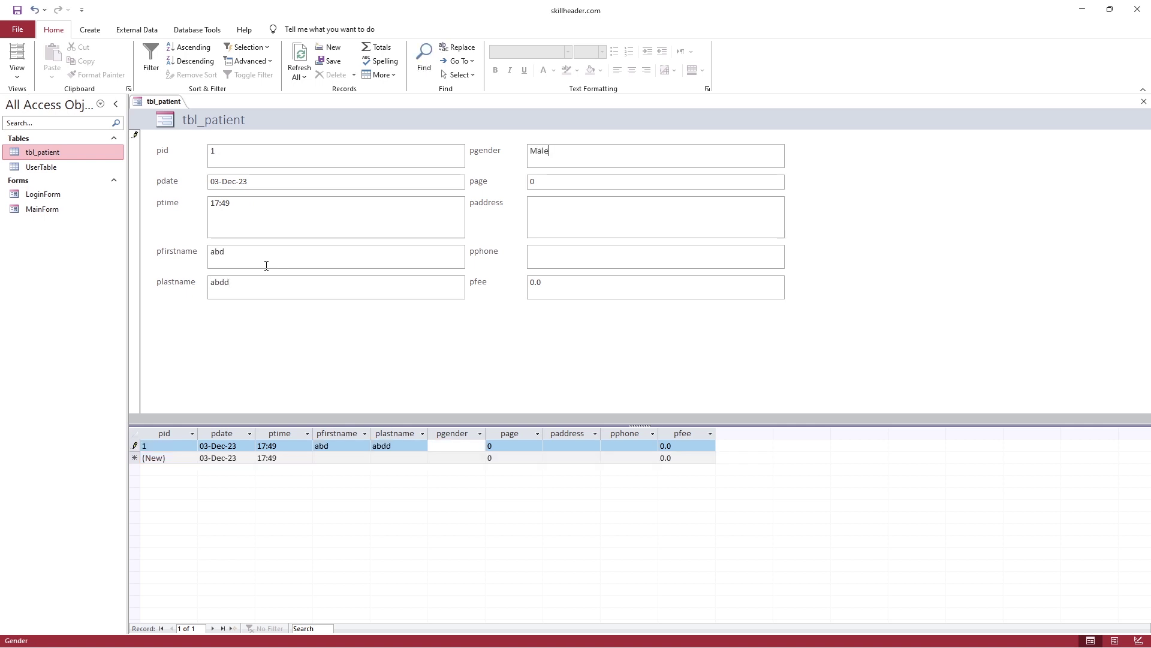
{"action": "type", "text": "Male"}
{"action": "key", "text": "Tab"}
{"action": "type", "text": "34"}
{"action": "key", "text": "Tab"}
{"action": "type", "text": "address"}
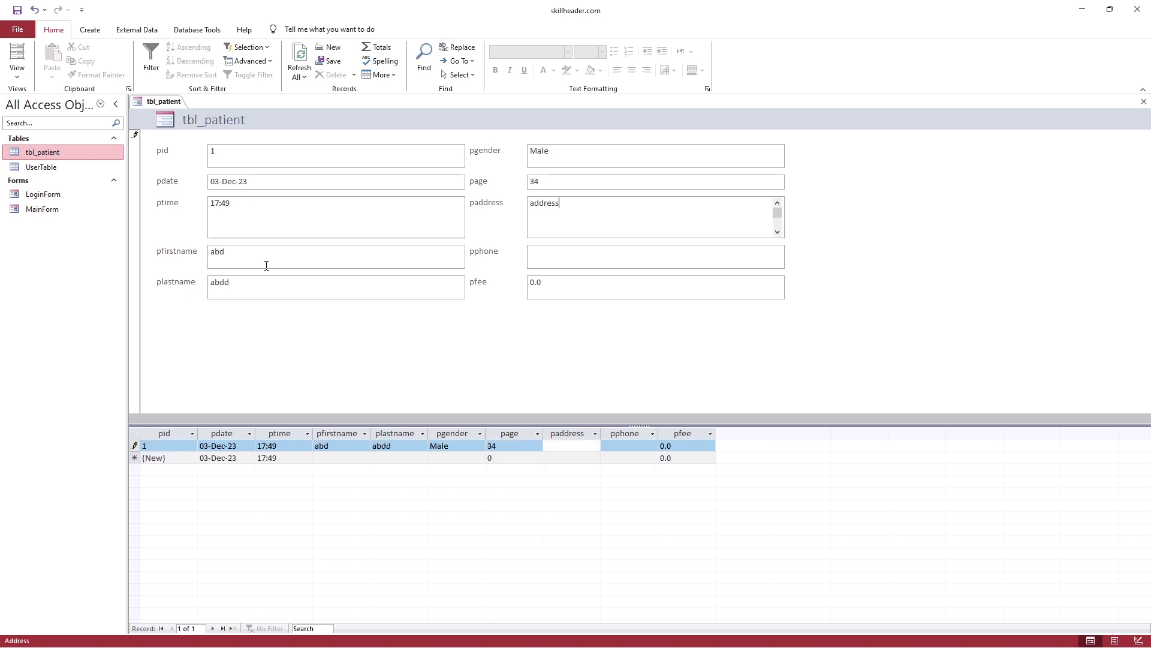
{"action": "key", "text": "Tab"}
{"action": "type", "text": "9"}
{"action": "key", "text": "Tab"}
{"action": "type", "text": "100"}
{"action": "key", "text": "Tab"}
Review the saved record's fields and step between record 1 and the new blank record
{"action": "left_click", "coordinate": [279, 445]}
{"action": "left_click", "coordinate": [335, 446]}
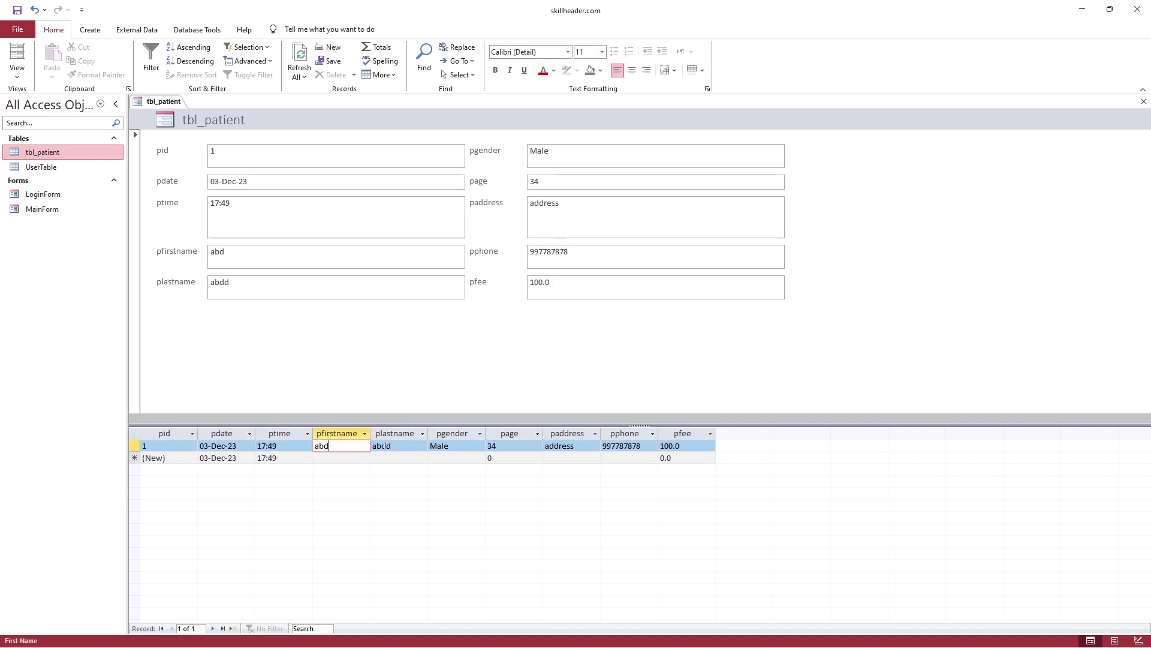
{"action": "left_click", "coordinate": [510, 446]}
{"action": "left_click", "coordinate": [679, 446]}
{"action": "key", "text": "Down"}
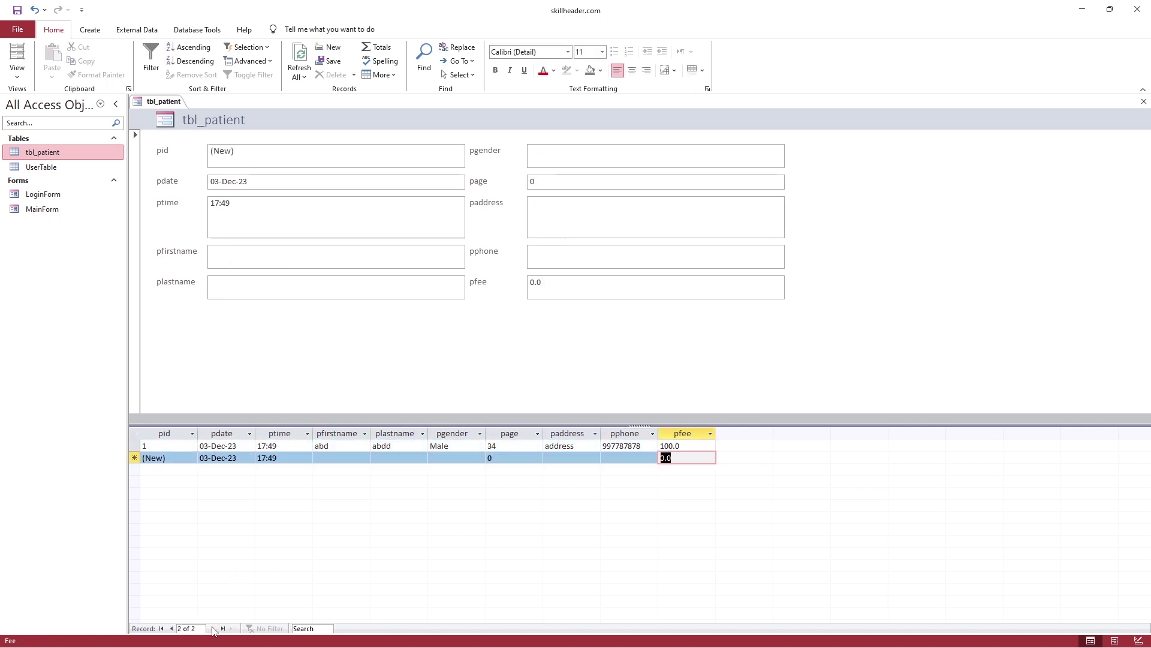
{"action": "left_click", "coordinate": [250, 214]}
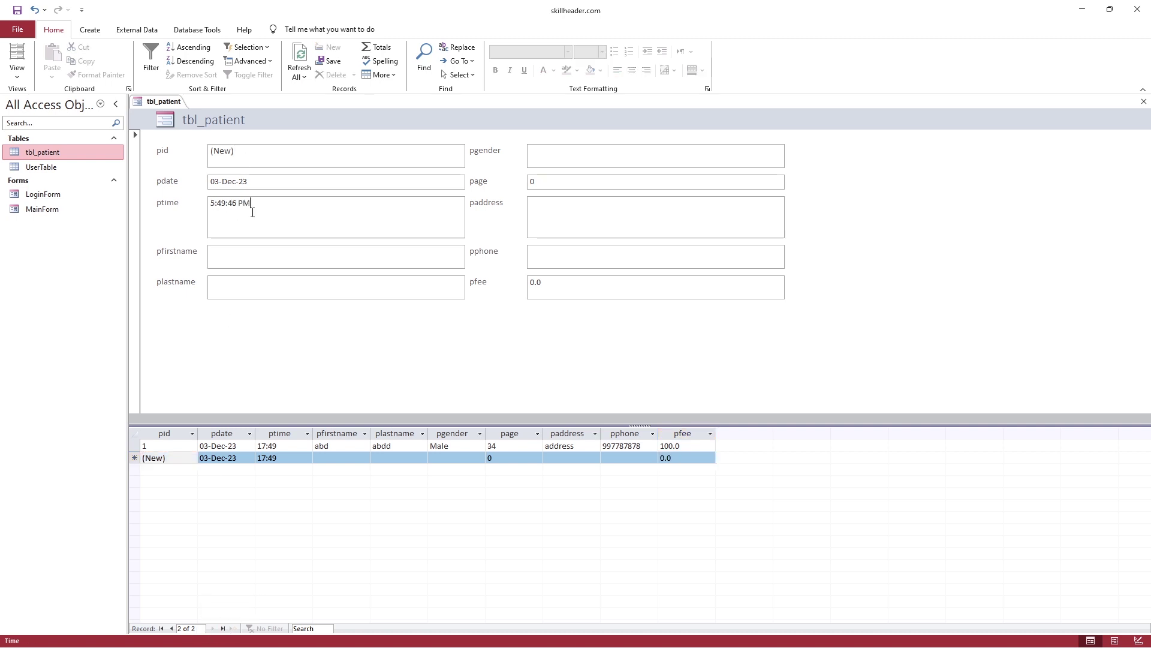
{"action": "left_click", "coordinate": [264, 287]}
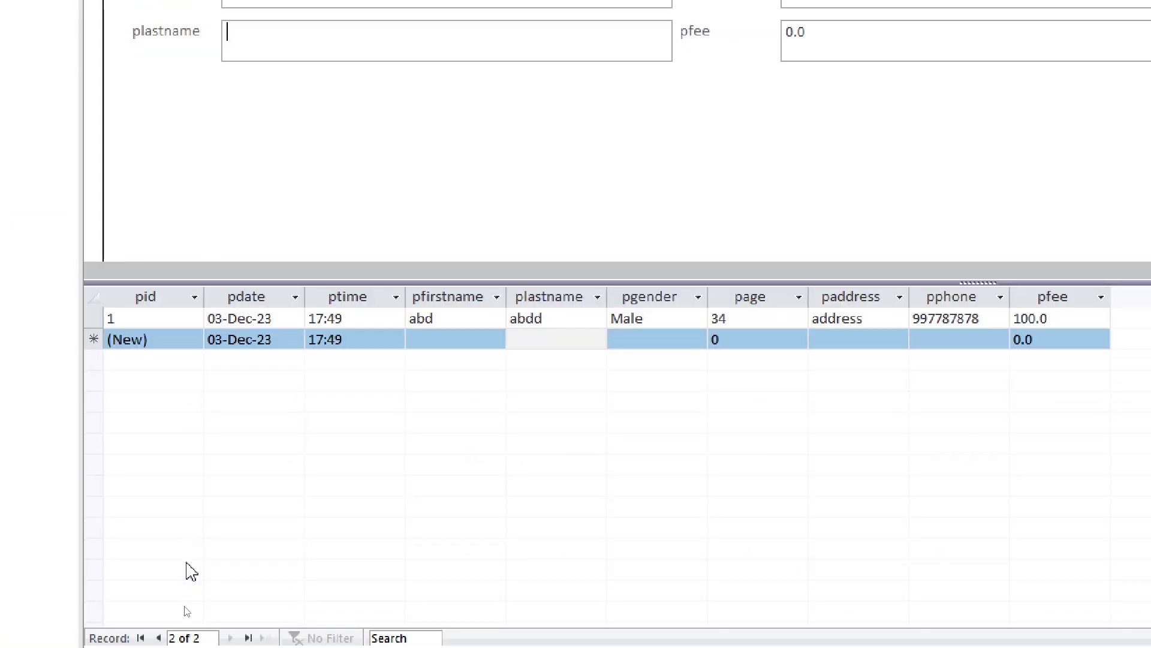
{"action": "left_click", "coordinate": [158, 614]}
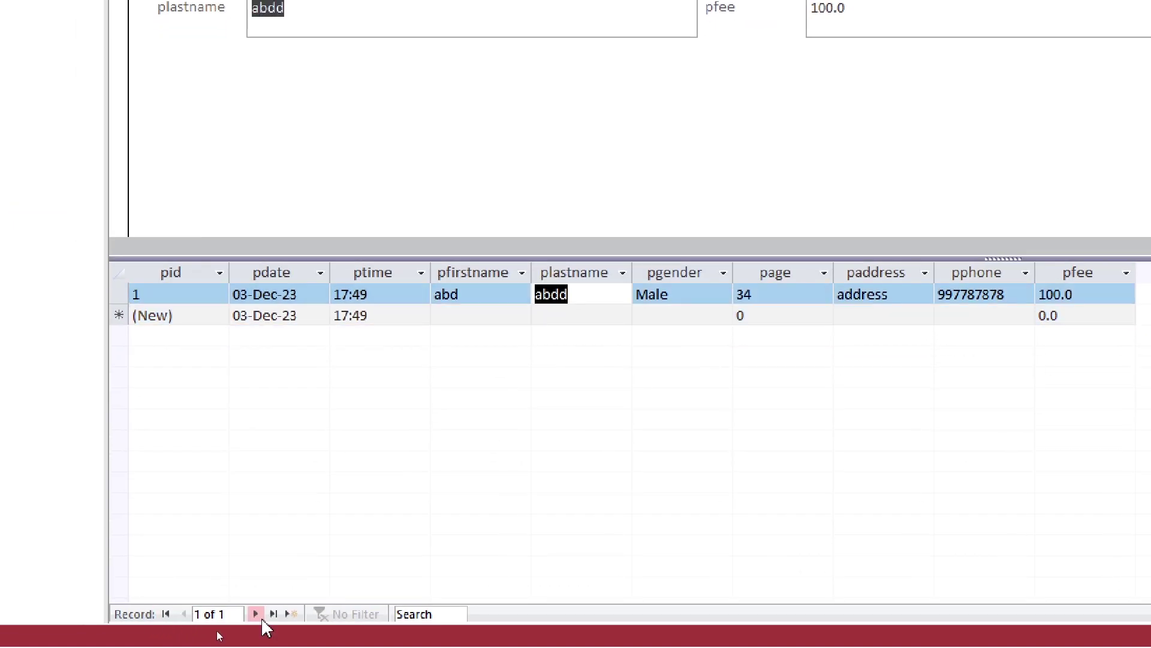
{"action": "left_click", "coordinate": [258, 613]}
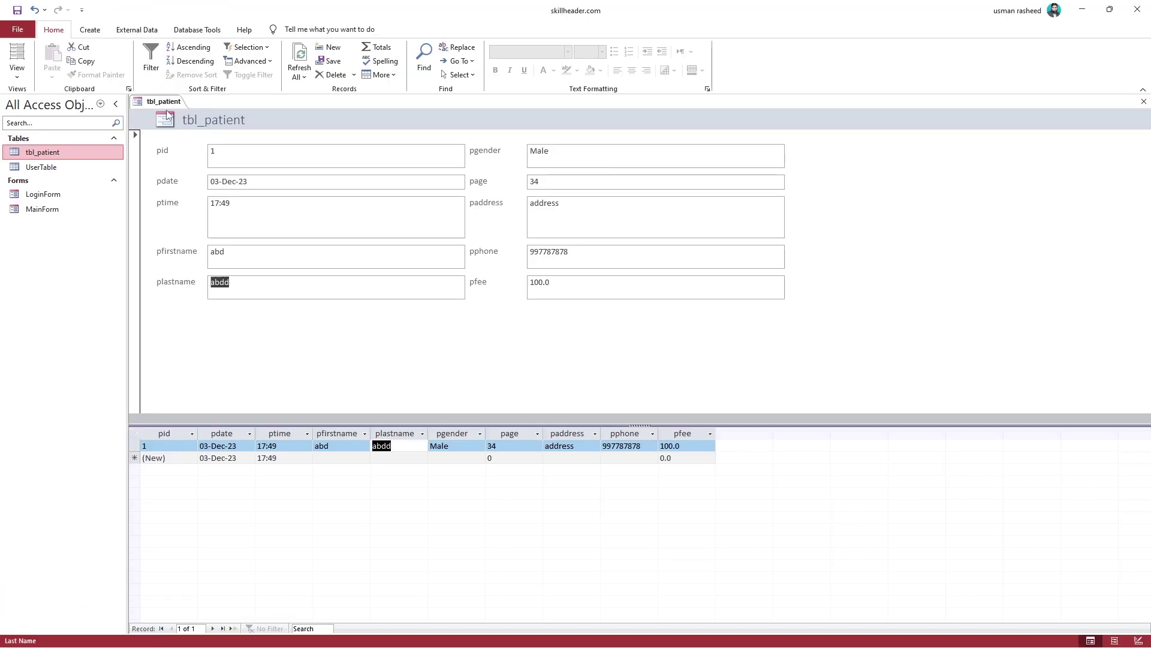
Close all open objects from the form tab's menu
{"action": "right_click", "coordinate": [165, 103]}
{"action": "left_click", "coordinate": [197, 142]}
{"action": "left_click", "coordinate": [618, 362]}
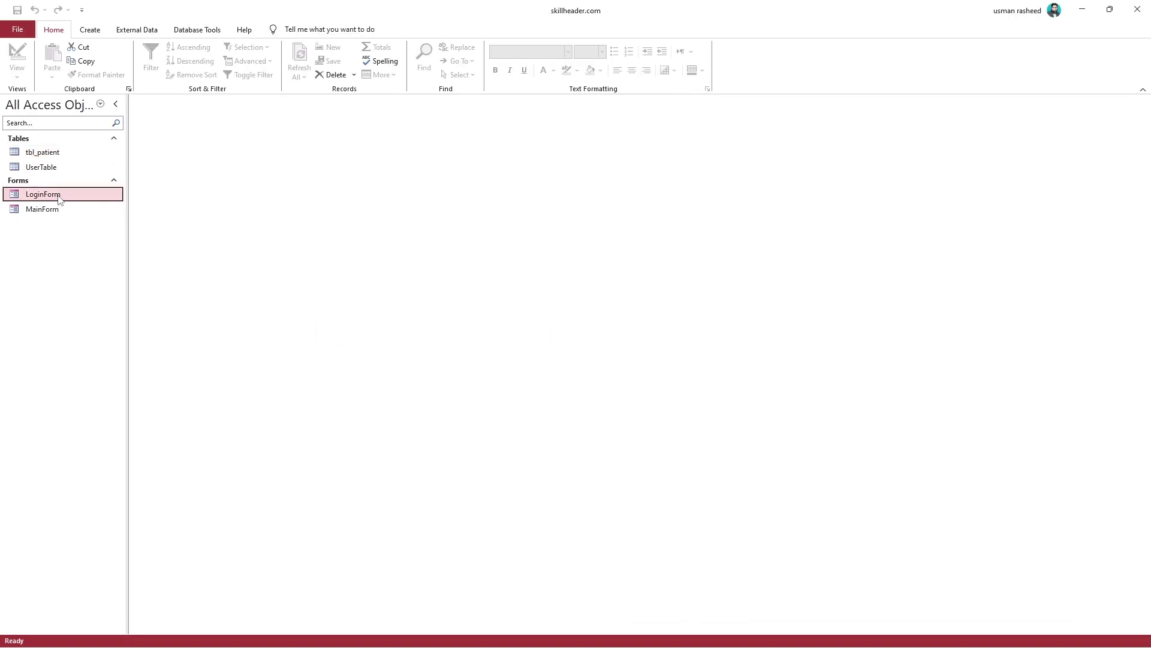
Open MainForm in Design View, add Form Header/Footer, and move the title and LOGOUT into the header
{"action": "right_click", "coordinate": [52, 209]}
{"action": "left_click", "coordinate": [93, 246]}
{"action": "right_click", "coordinate": [372, 215]}
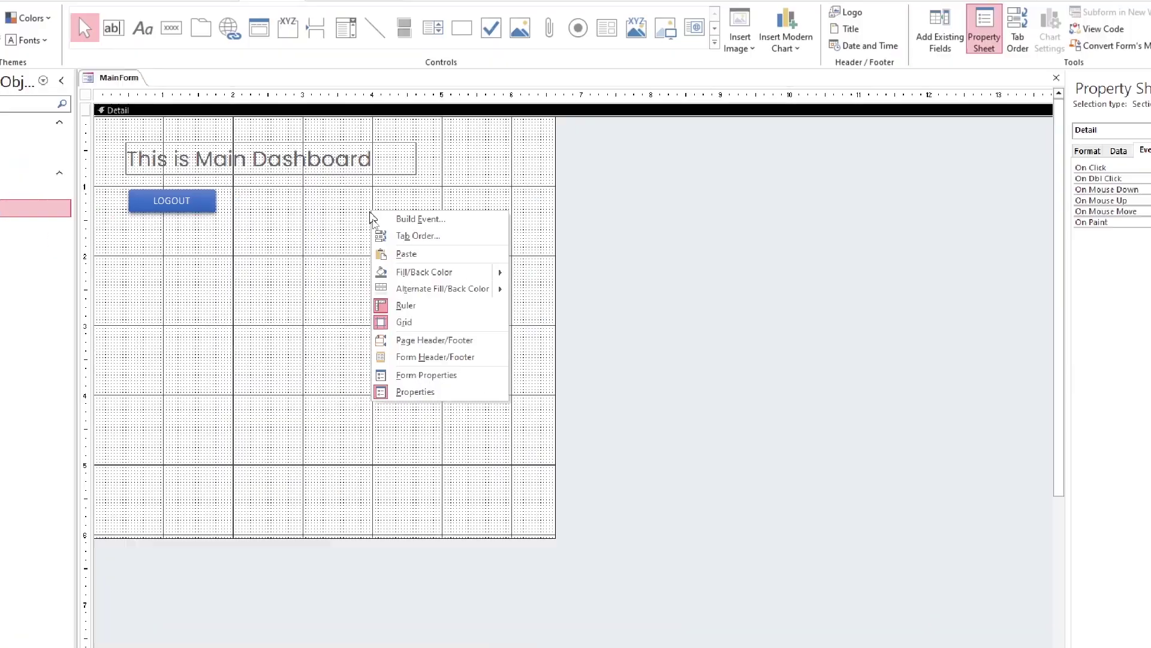
{"action": "left_click", "coordinate": [420, 332]}
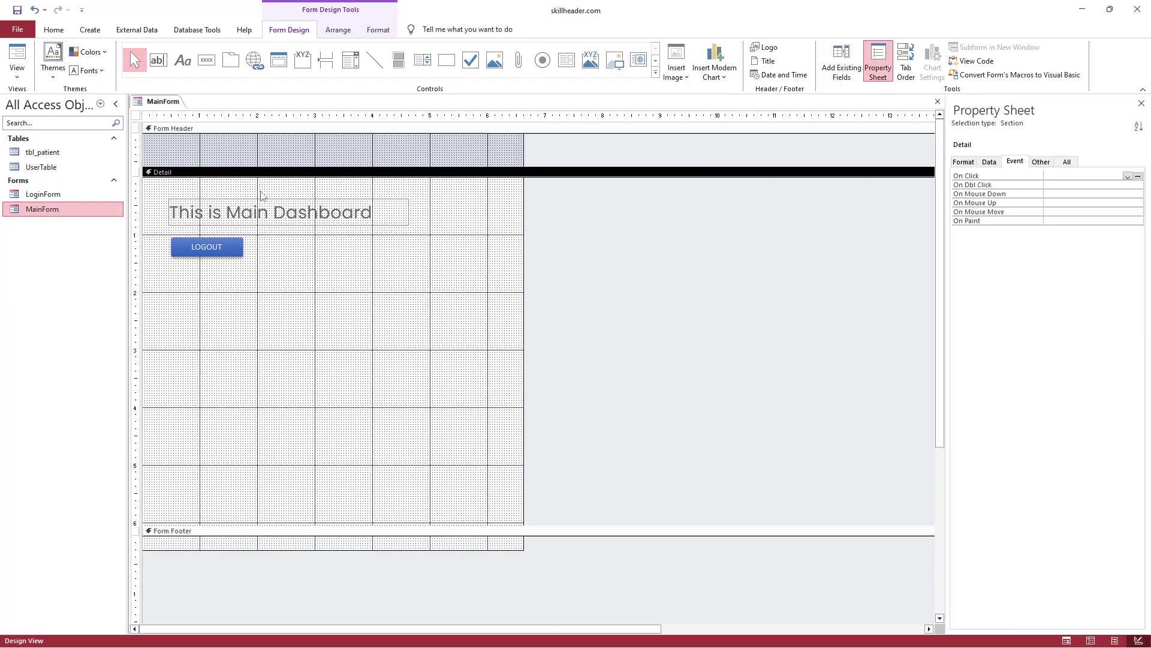
{"action": "left_click_drag", "start_coordinate": [270, 210], "coordinate": [243, 150]}
{"action": "left_click_drag", "start_coordinate": [233, 240], "coordinate": [505, 148]}
Anchor the LOGOUT button to Stretch Across Top
{"action": "left_click", "coordinate": [337, 29]}
{"action": "left_click", "coordinate": [642, 114]}
{"action": "left_click", "coordinate": [956, 170]}
Preview MainForm in Form View to confirm LOGOUT's position, then return to Design View
{"action": "left_click", "coordinate": [402, 386]}
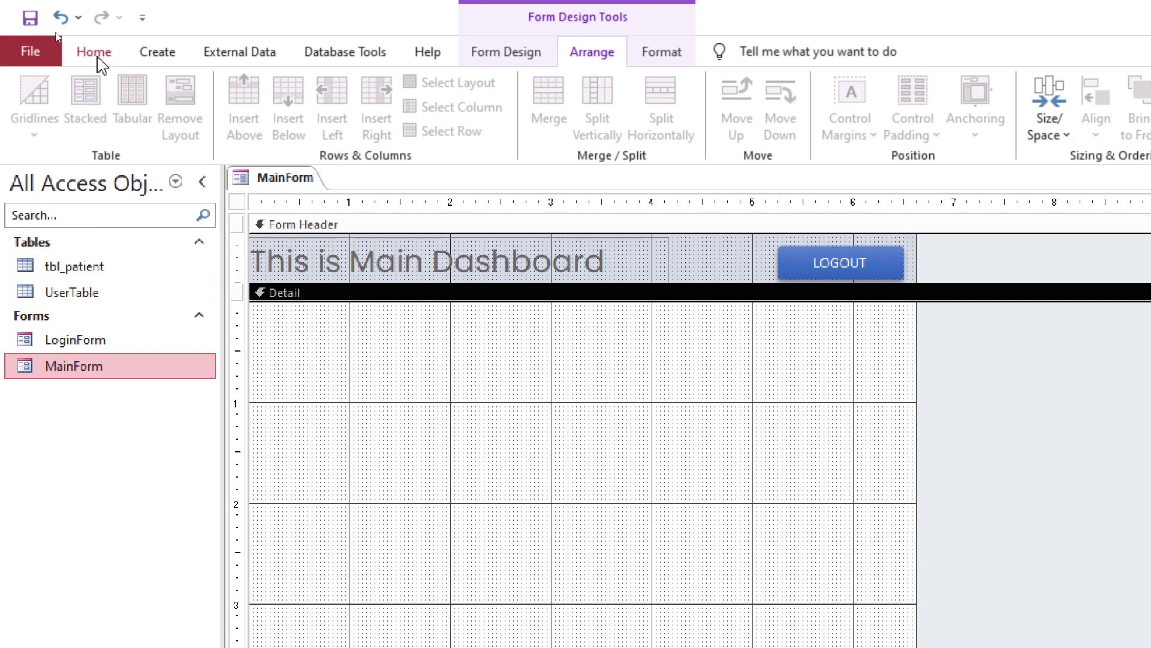
{"action": "left_click", "coordinate": [54, 30]}
{"action": "left_click", "coordinate": [17, 60]}
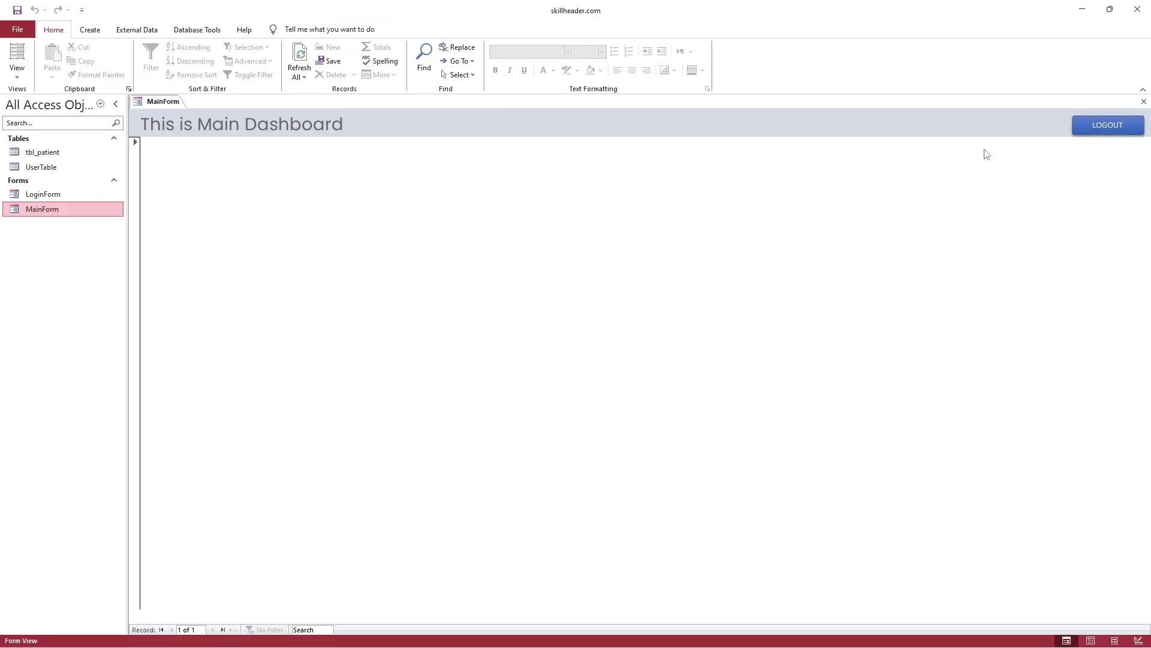
{"action": "left_click", "coordinate": [1111, 128]}
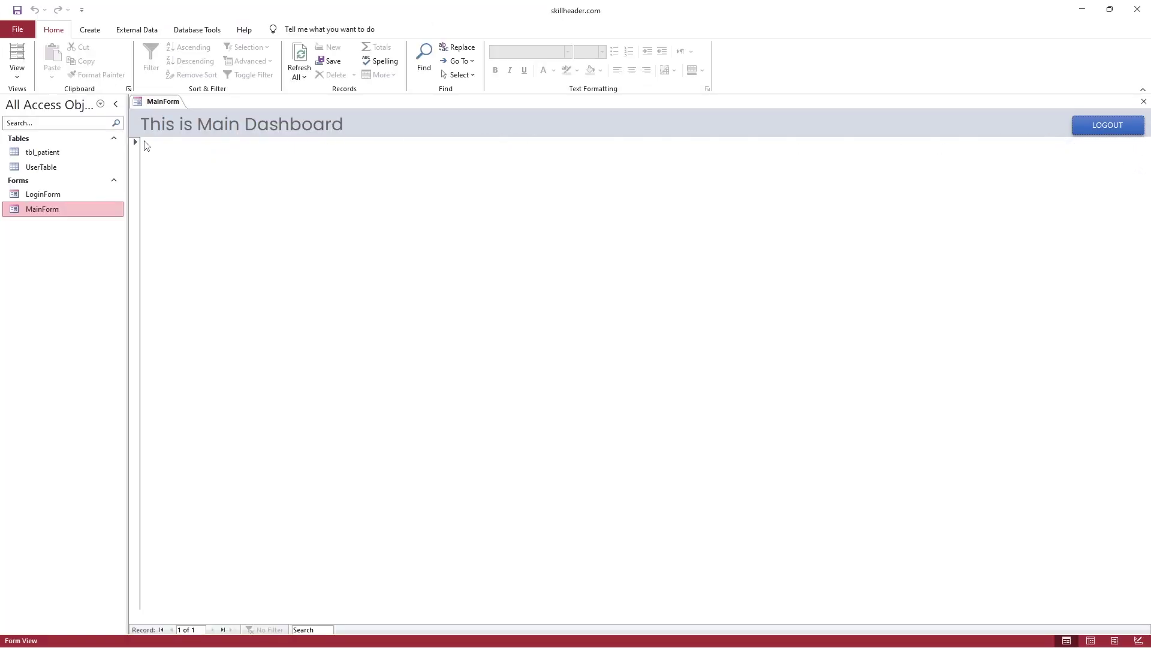
{"action": "right_click", "coordinate": [156, 103]}
{"action": "right_click", "coordinate": [150, 104]}
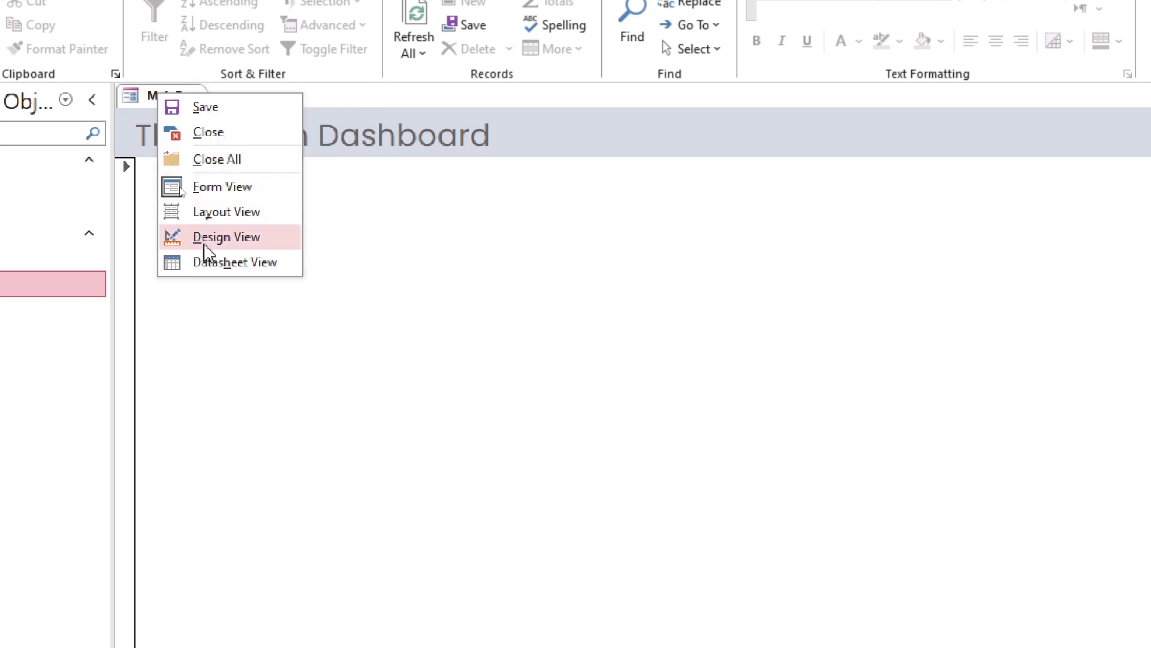
{"action": "left_click", "coordinate": [216, 237]}
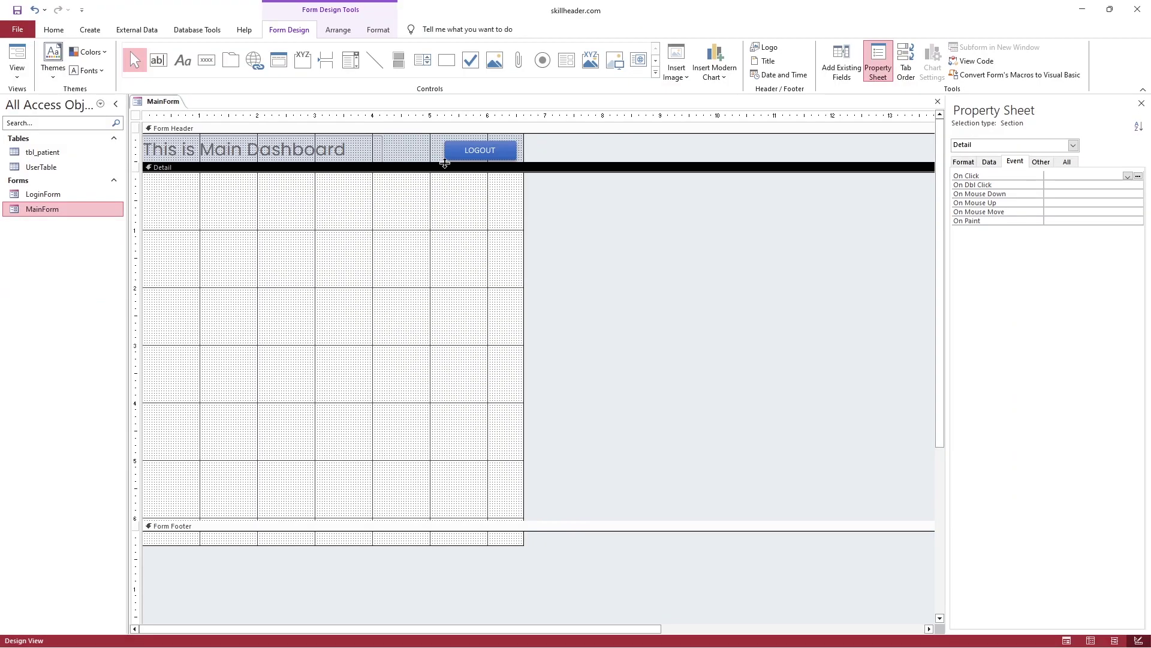
Duplicate the LOGOUT button in MainForm's header and caption the copy NEW
{"action": "left_click_drag", "start_coordinate": [448, 159], "coordinate": [437, 167]}
{"action": "left_click", "coordinate": [447, 157]}
{"action": "key", "text": "ctrl+c"}
{"action": "key", "text": "ctrl+v"}
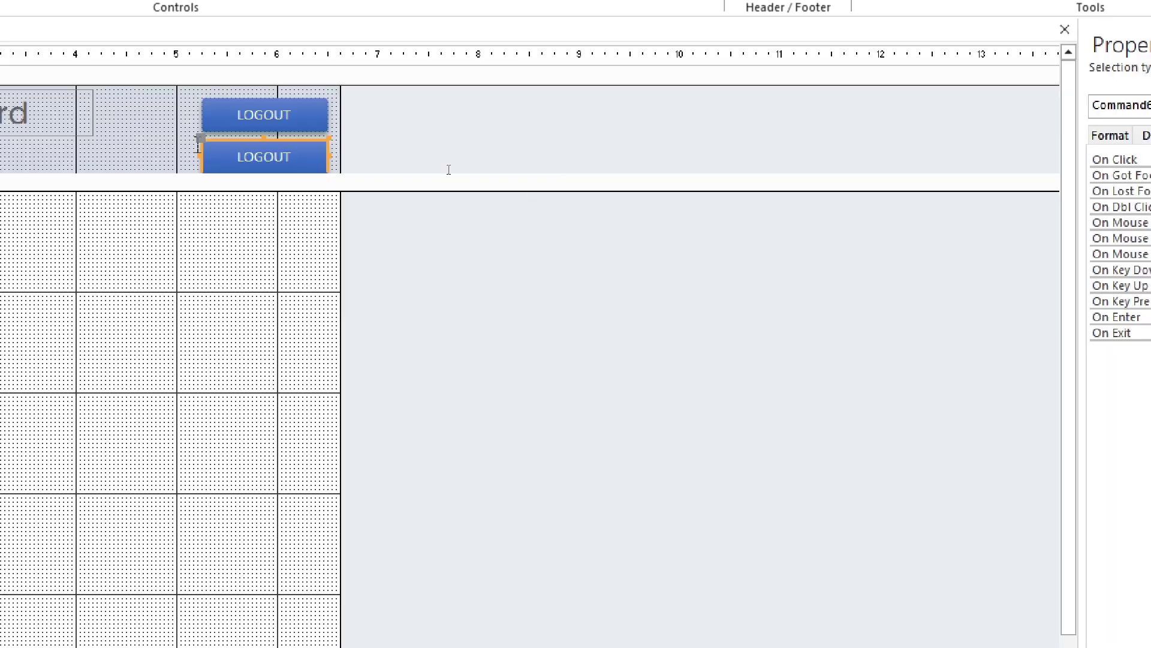
{"action": "double_click", "coordinate": [468, 174]}
{"action": "type", "text": "NEW"}
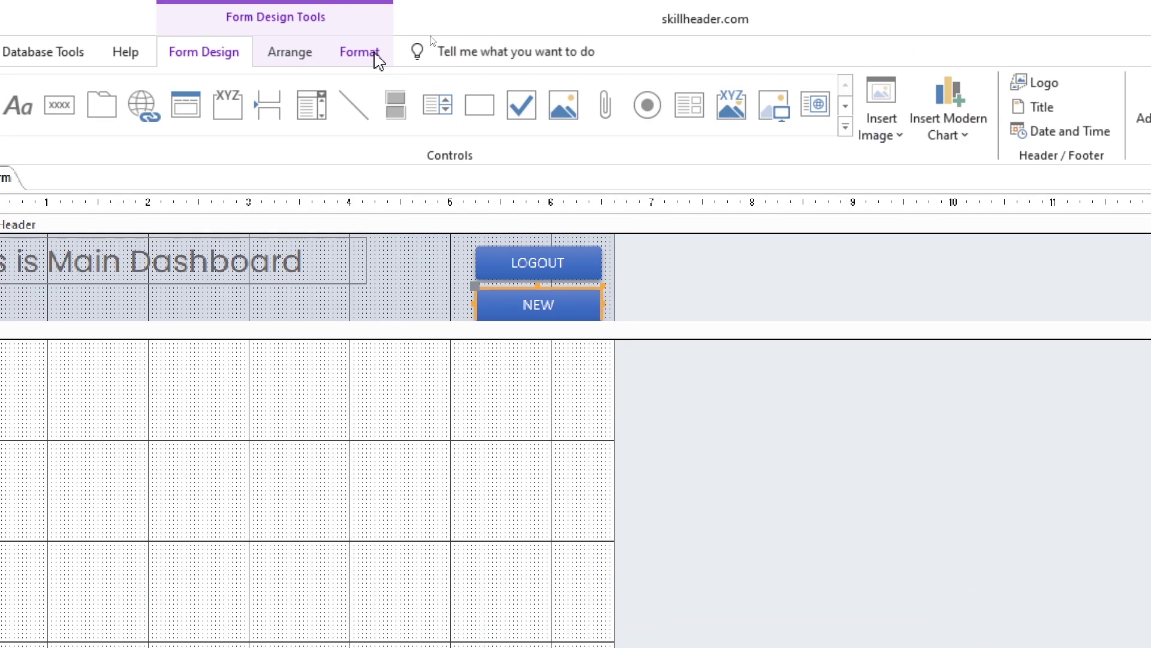
Give the NEW button an olive green Shape Fill and place it left of LOGOUT
{"action": "left_click", "coordinate": [360, 51]}
{"action": "left_click", "coordinate": [637, 82]}
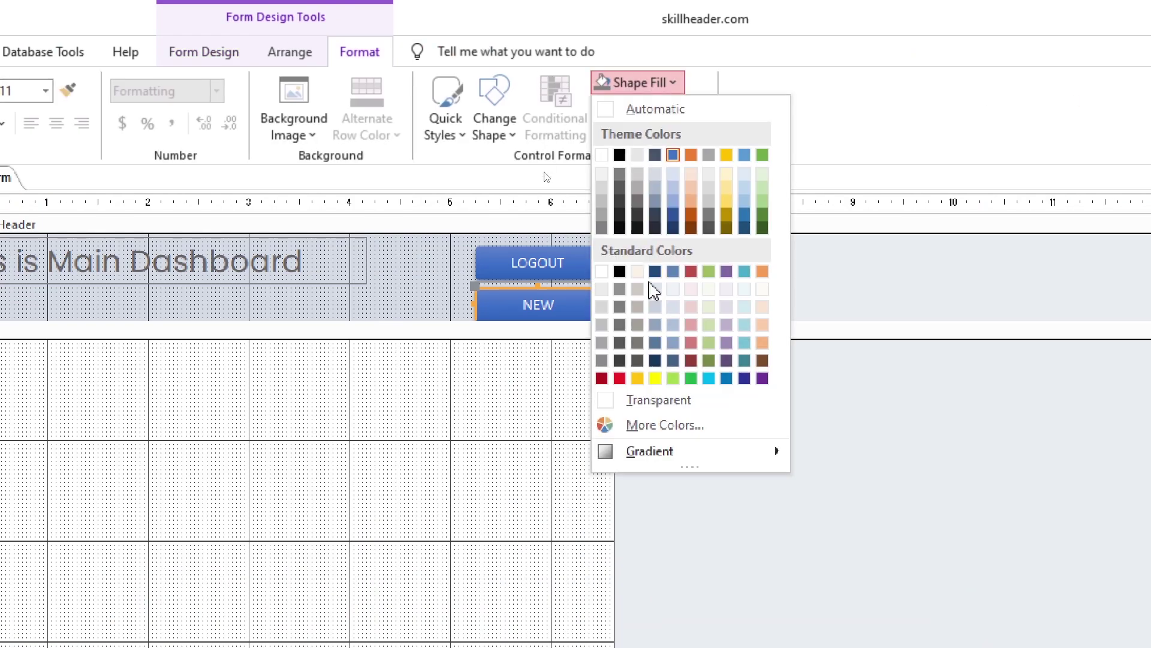
{"action": "left_click", "coordinate": [709, 342]}
{"action": "left_click_drag", "start_coordinate": [510, 303], "coordinate": [390, 258]}
Shrink the form header height and anchor the NEW button Top Left
{"action": "left_click_drag", "start_coordinate": [427, 184], "coordinate": [427, 166]}
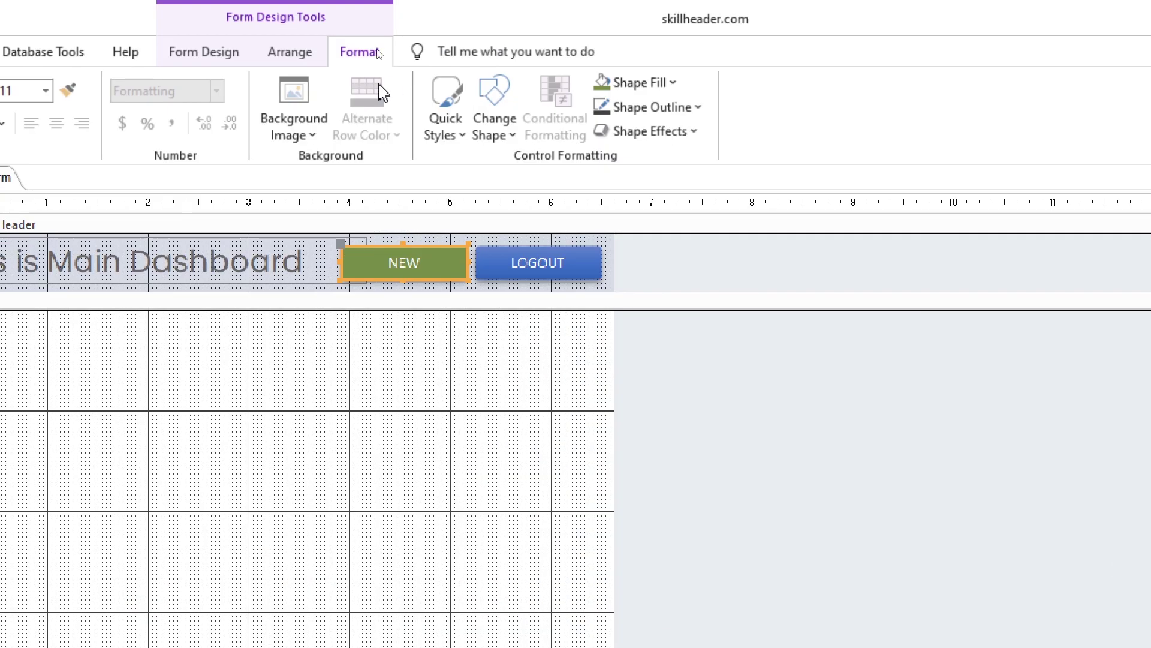
{"action": "scroll", "coordinate": [534, 72], "scroll_direction": "up", "scroll_amount": 1}
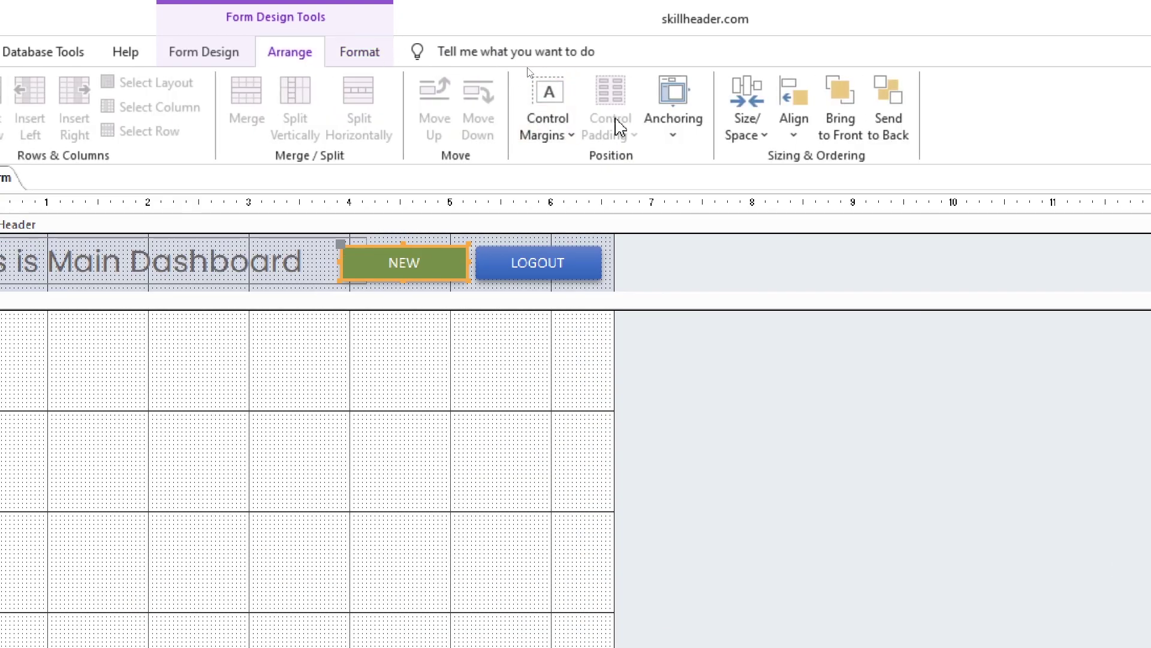
{"action": "left_click", "coordinate": [674, 114]}
{"action": "left_click", "coordinate": [728, 175]}
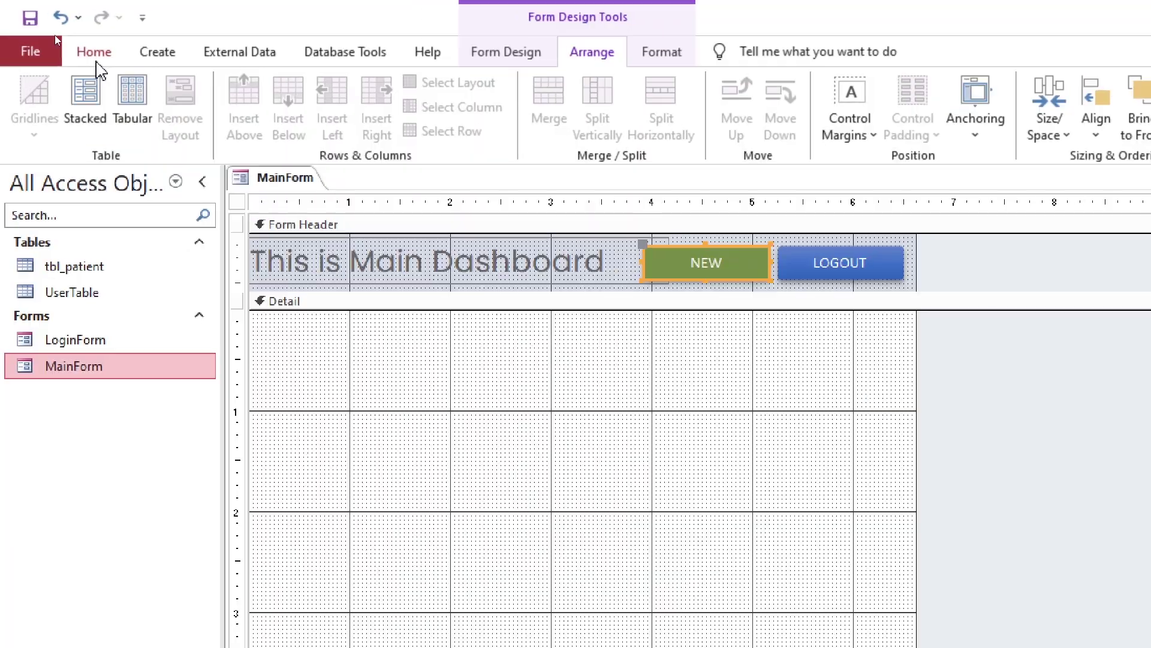
Preview MainForm in Form View to check the NEW button, then return to Design View
{"action": "left_click", "coordinate": [95, 57]}
{"action": "left_click", "coordinate": [31, 111]}
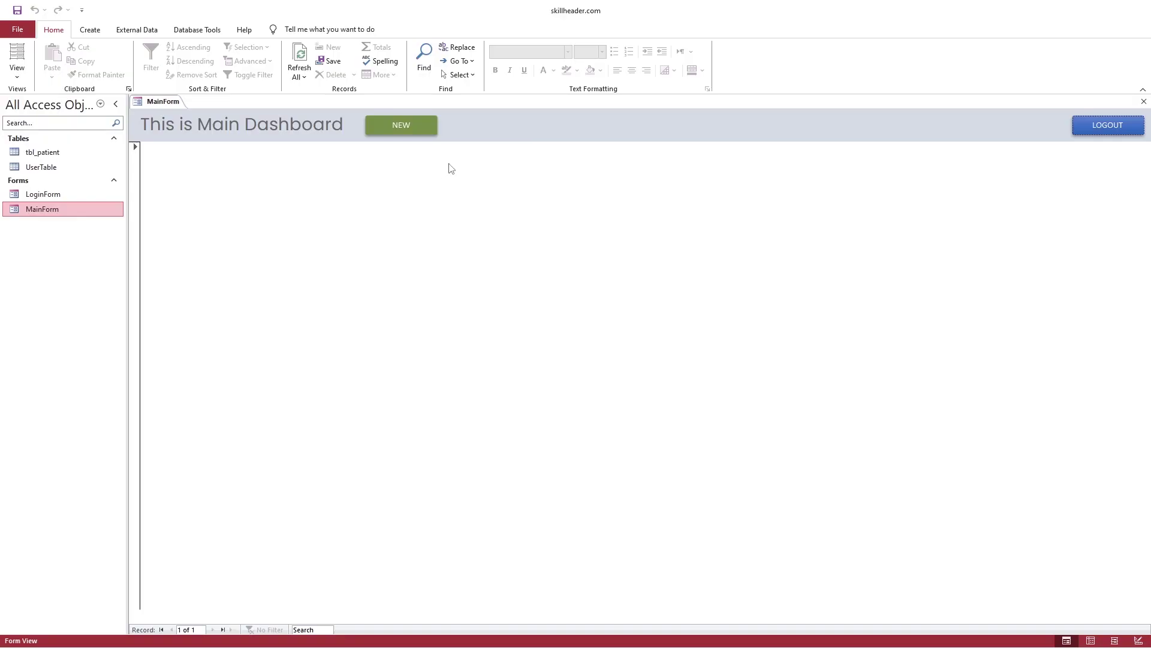
{"action": "left_click", "coordinate": [393, 127]}
{"action": "right_click", "coordinate": [175, 102]}
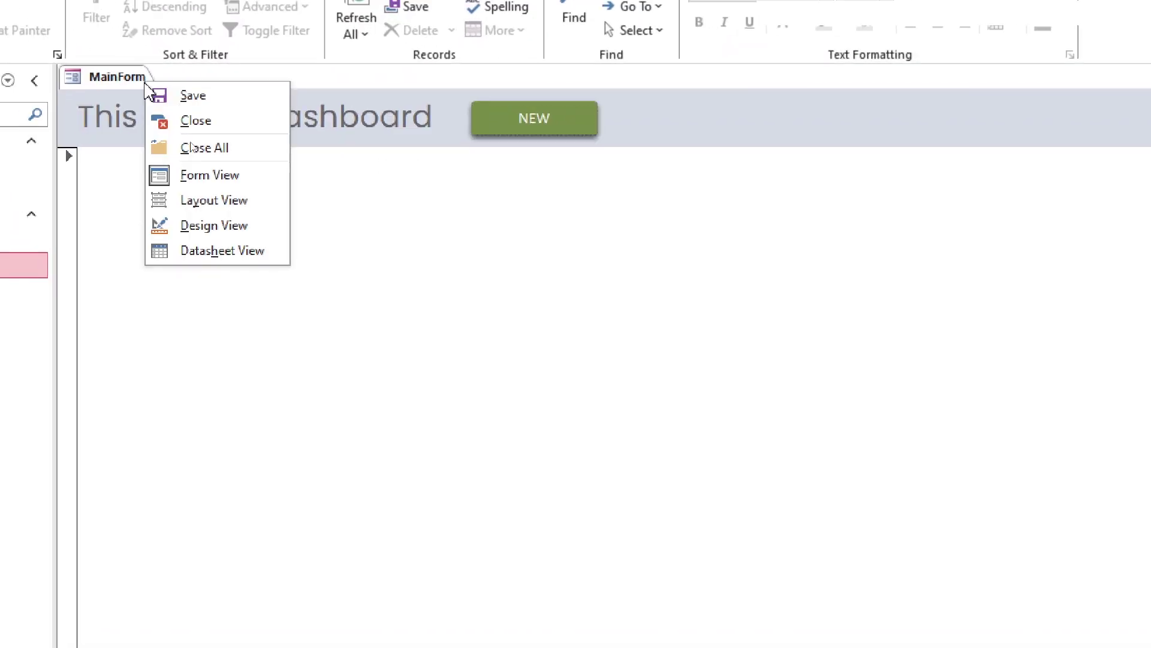
{"action": "left_click", "coordinate": [186, 227]}
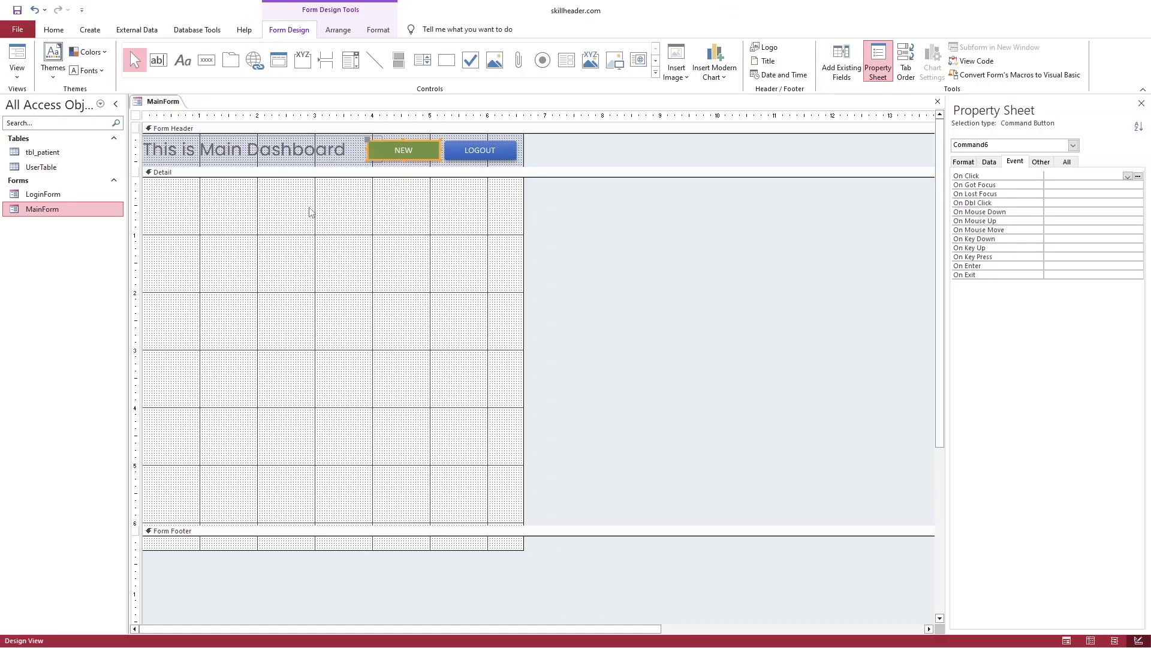
Insert a subform in the Detail section using tbl_patient with all its fields via the SubForm Wizard
{"action": "left_click", "coordinate": [311, 212]}
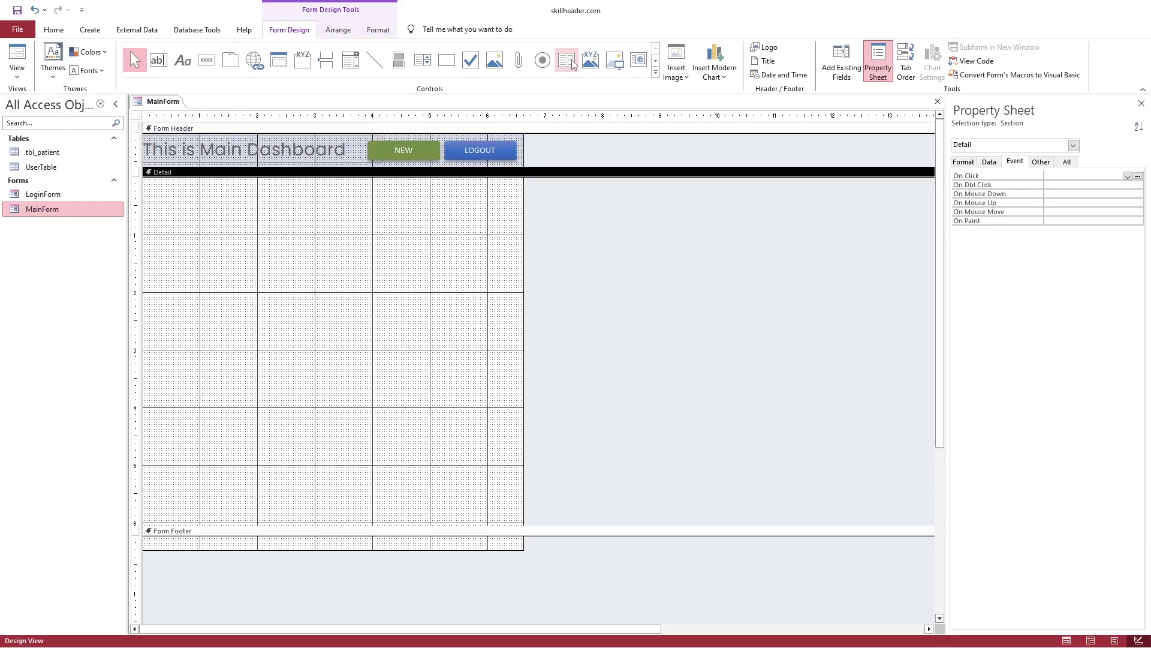
{"action": "left_click", "coordinate": [577, 106]}
{"action": "left_click", "coordinate": [162, 188]}
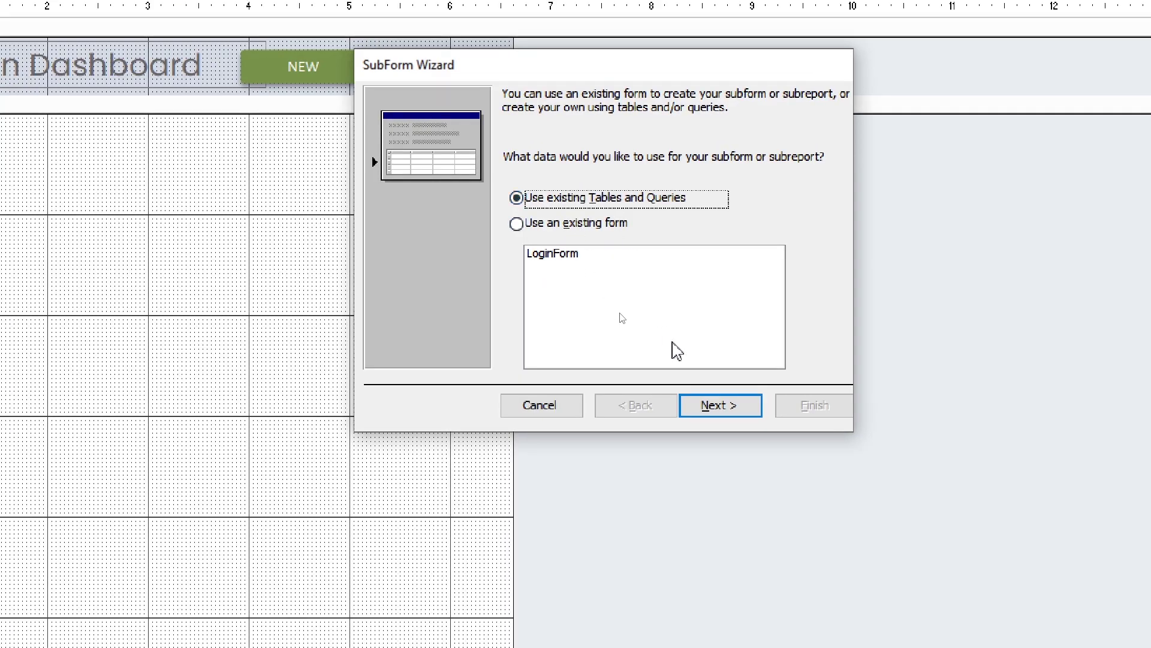
{"action": "left_click", "coordinate": [714, 405]}
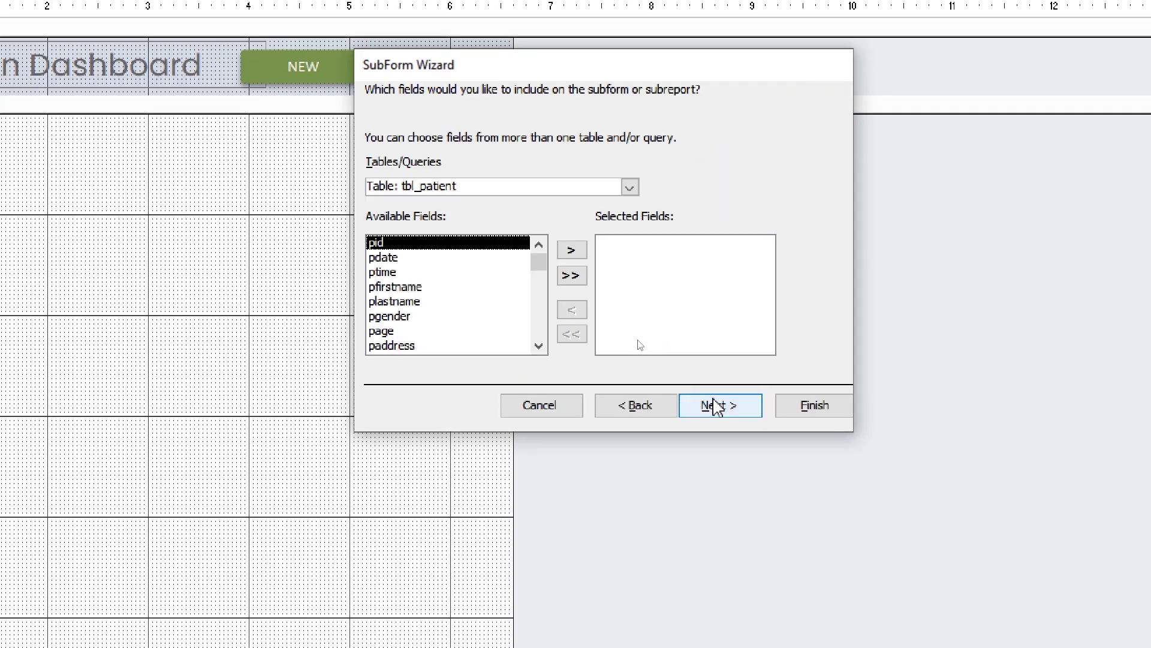
{"action": "left_click", "coordinate": [631, 186]}
{"action": "left_click", "coordinate": [422, 205]}
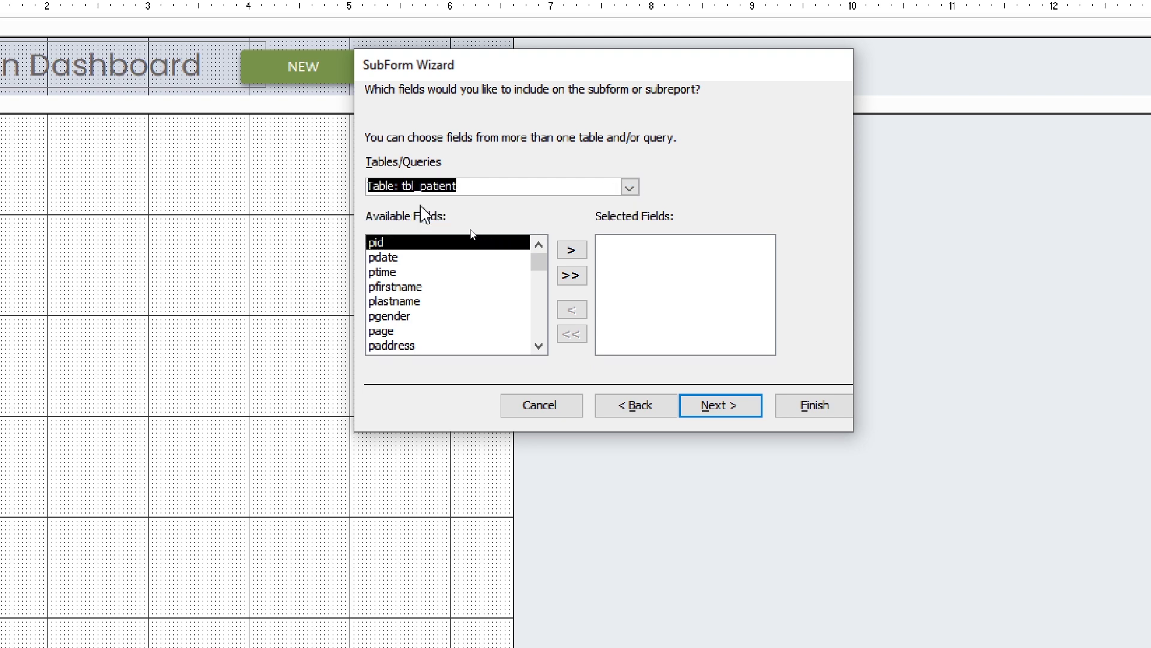
{"action": "left_click", "coordinate": [569, 275]}
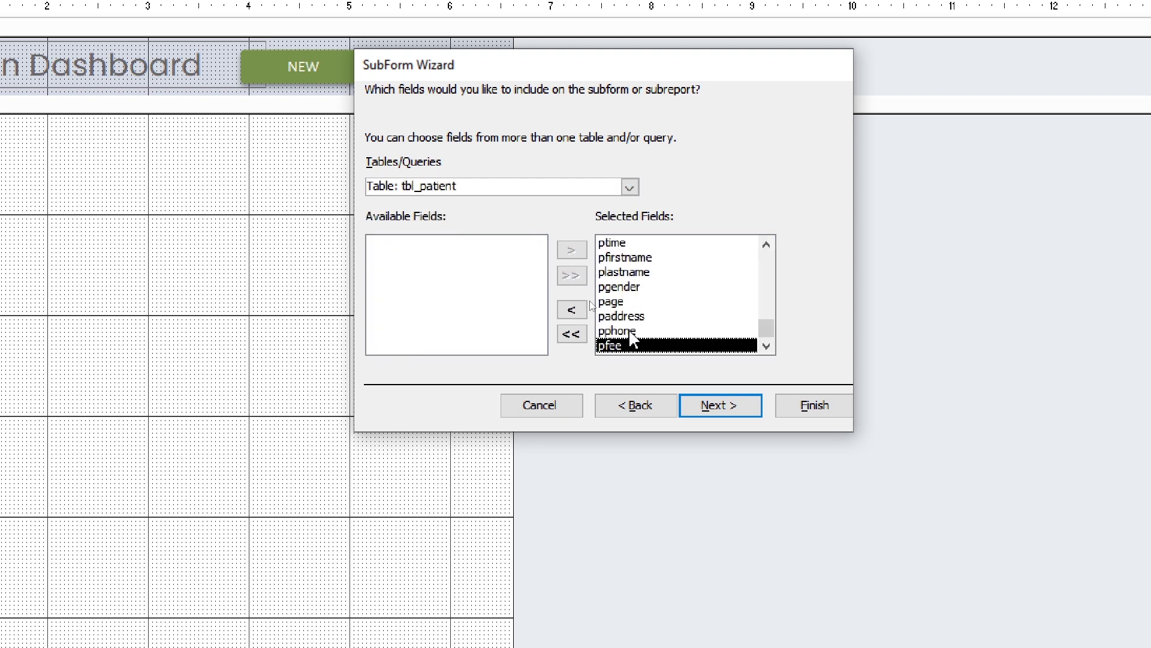
{"action": "left_click", "coordinate": [711, 406]}
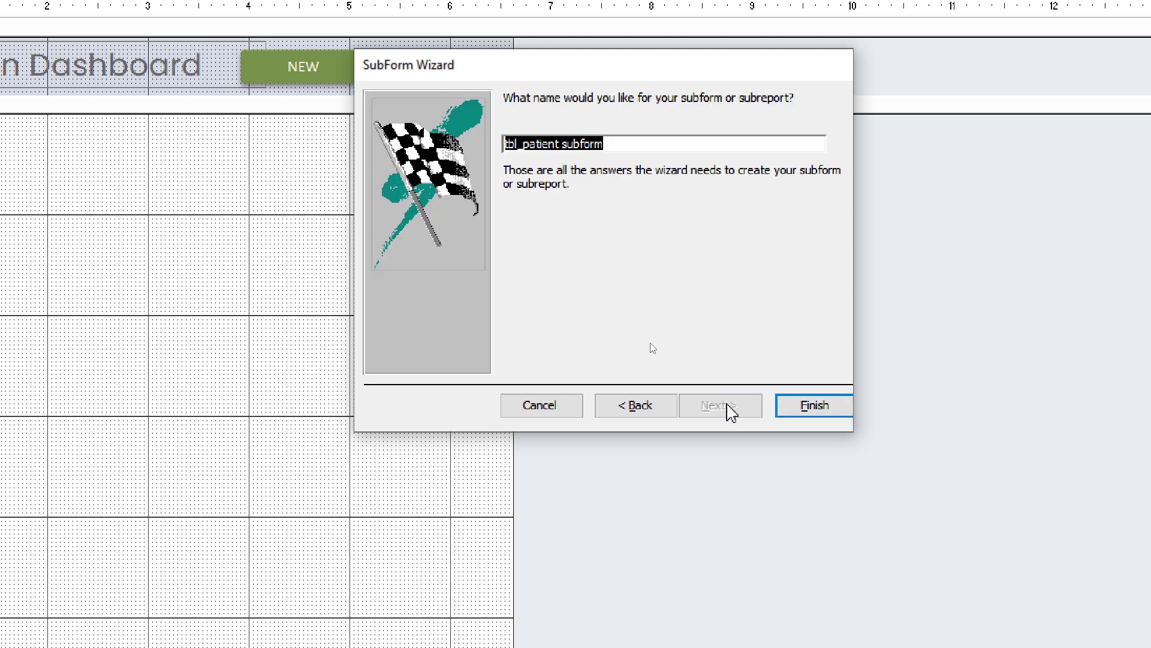
{"action": "left_click", "coordinate": [804, 406]}
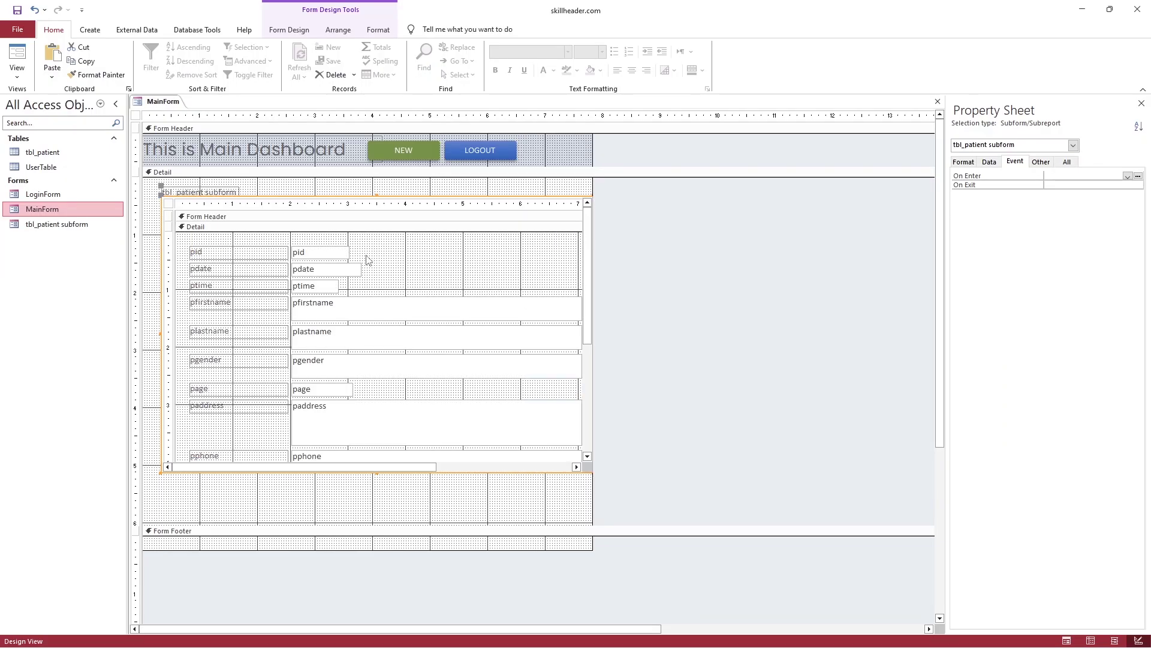
Delete the subform's label, move it top-left, enlarge it, and shorten the Detail section around it
{"action": "left_click", "coordinate": [233, 191]}
{"action": "key", "text": "Delete"}
{"action": "left_click", "coordinate": [255, 231]}
{"action": "left_click_drag", "start_coordinate": [235, 220], "coordinate": [217, 201]}
{"action": "left_click_drag", "start_coordinate": [575, 454], "coordinate": [634, 481]}
{"action": "left_click", "coordinate": [594, 524]}
{"action": "left_click_drag", "start_coordinate": [588, 521], "coordinate": [655, 482]}
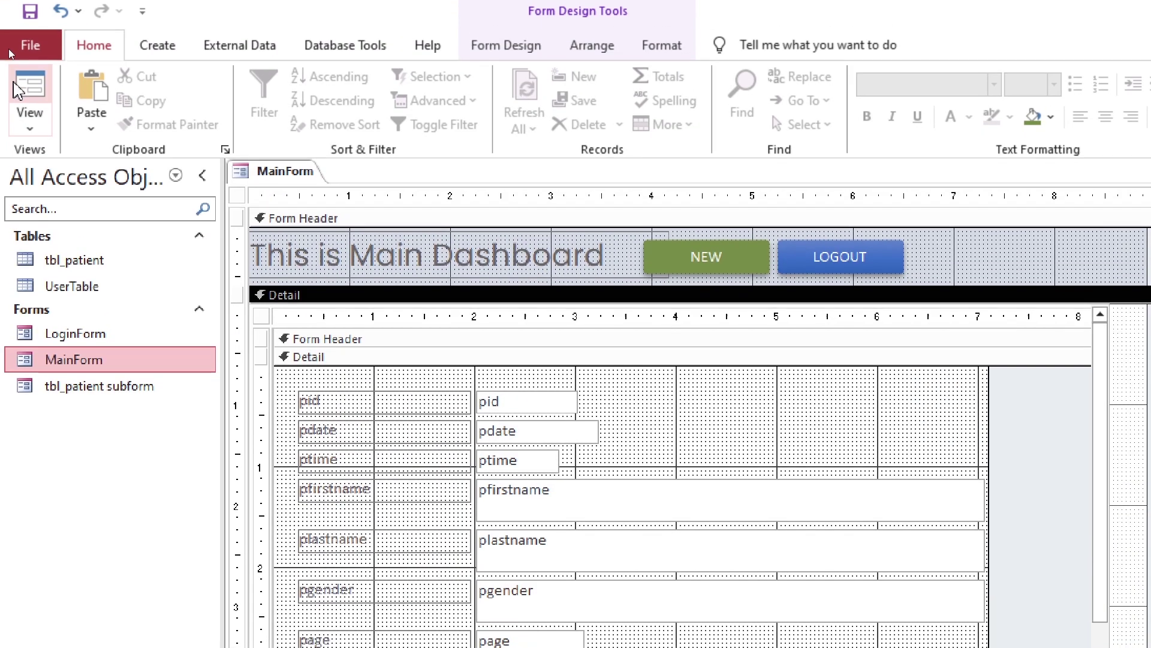
Preview MainForm's patient records in Form View, then return to Design View
{"action": "left_click", "coordinate": [17, 57]}
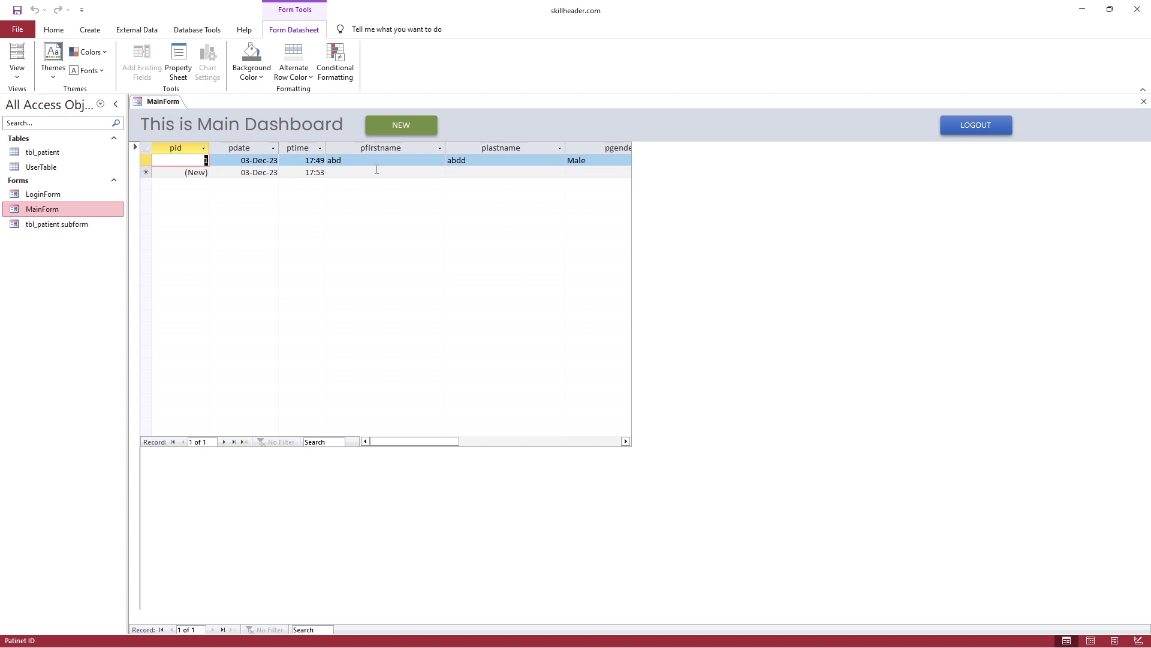
{"action": "left_click", "coordinate": [451, 172]}
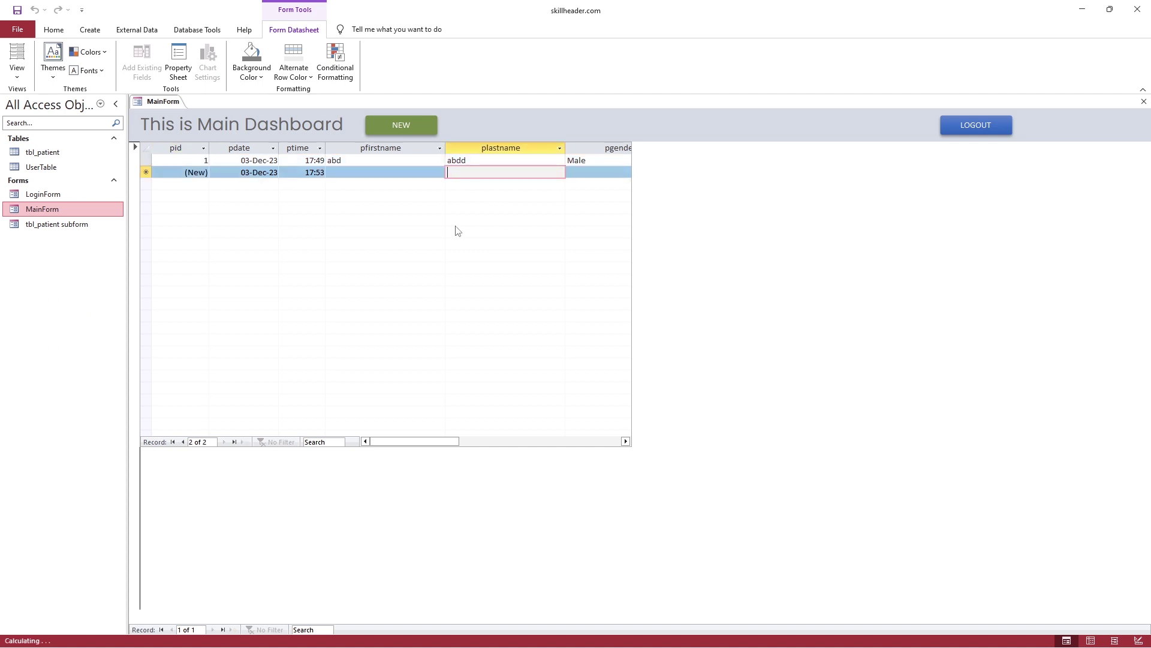
{"action": "left_click", "coordinate": [616, 173]}
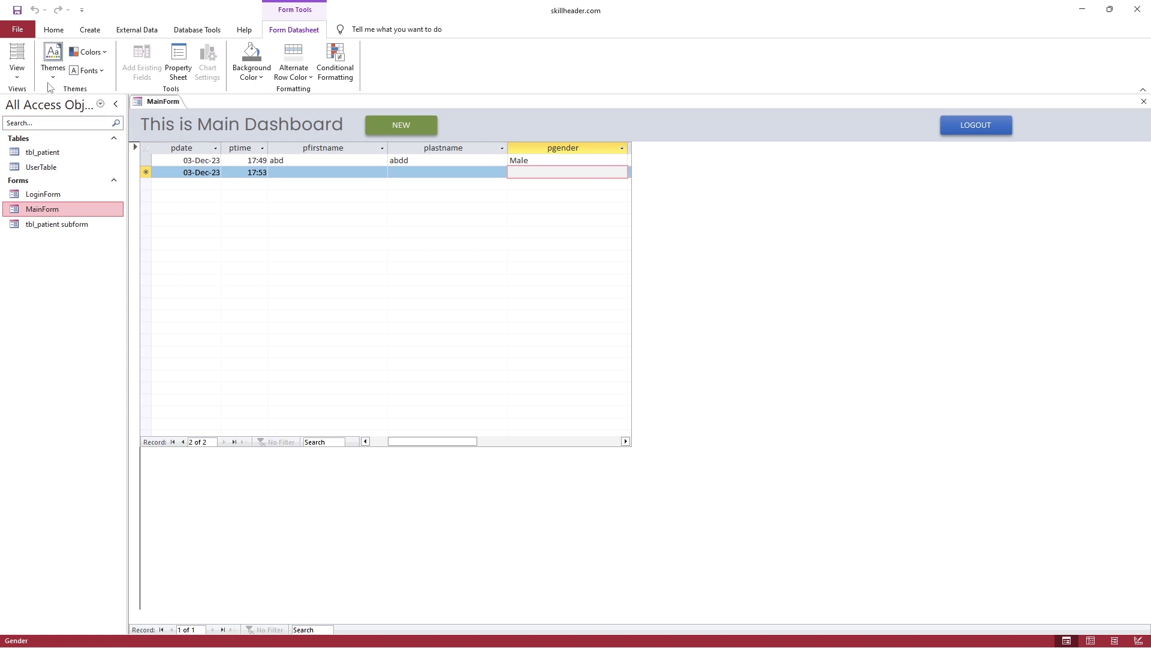
{"action": "left_click", "coordinate": [16, 70]}
{"action": "left_click", "coordinate": [48, 159]}
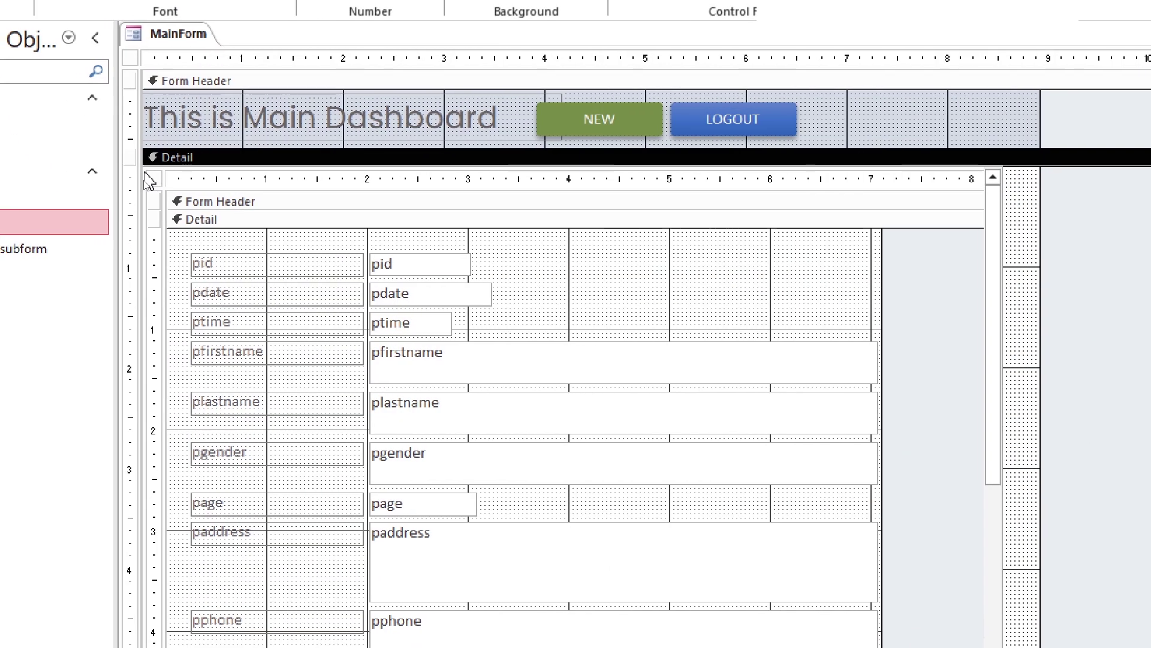
Set the patient subform's Default View to Continuous Forms in the Property Sheet
{"action": "left_click", "coordinate": [149, 188]}
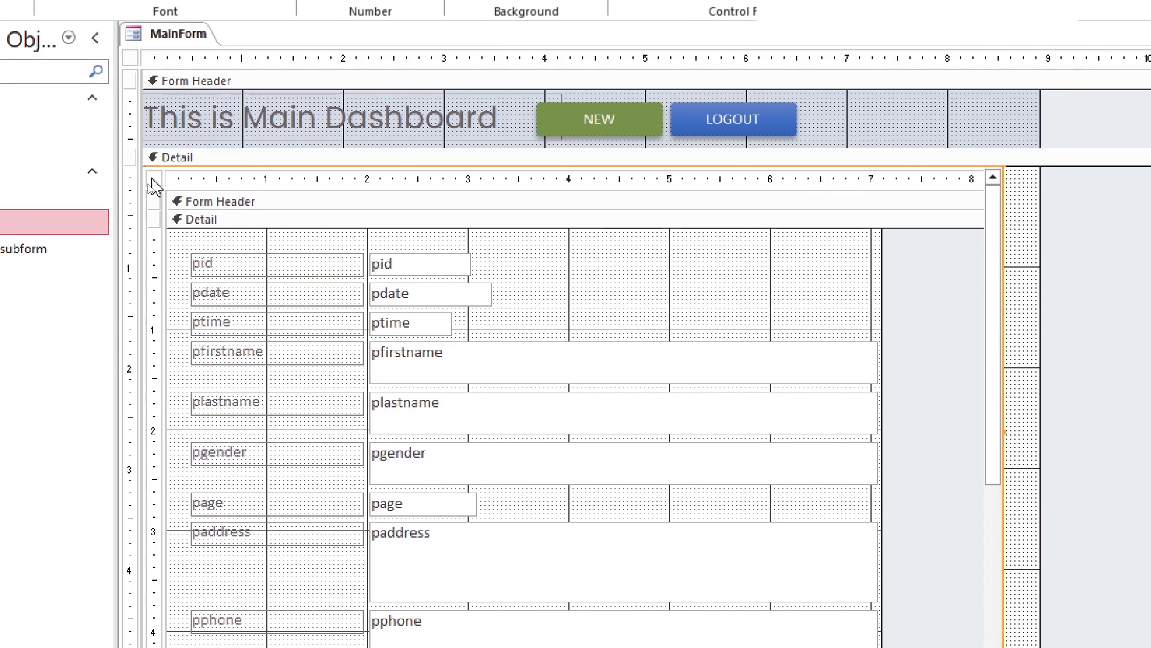
{"action": "left_click", "coordinate": [154, 179]}
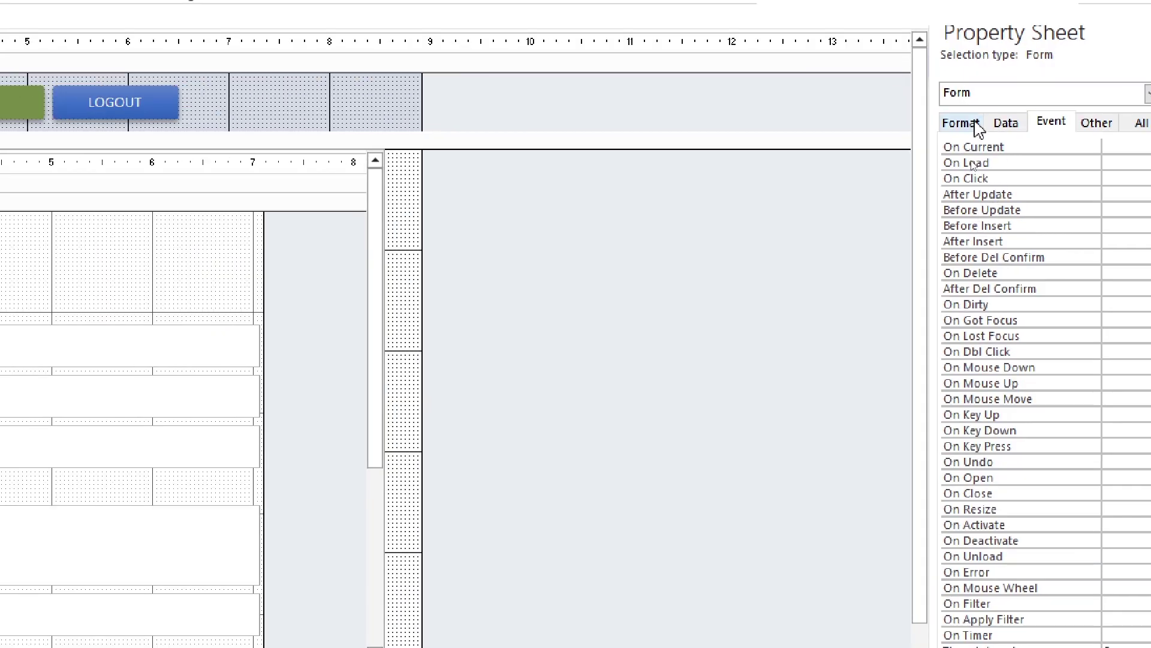
{"action": "left_click", "coordinate": [978, 126]}
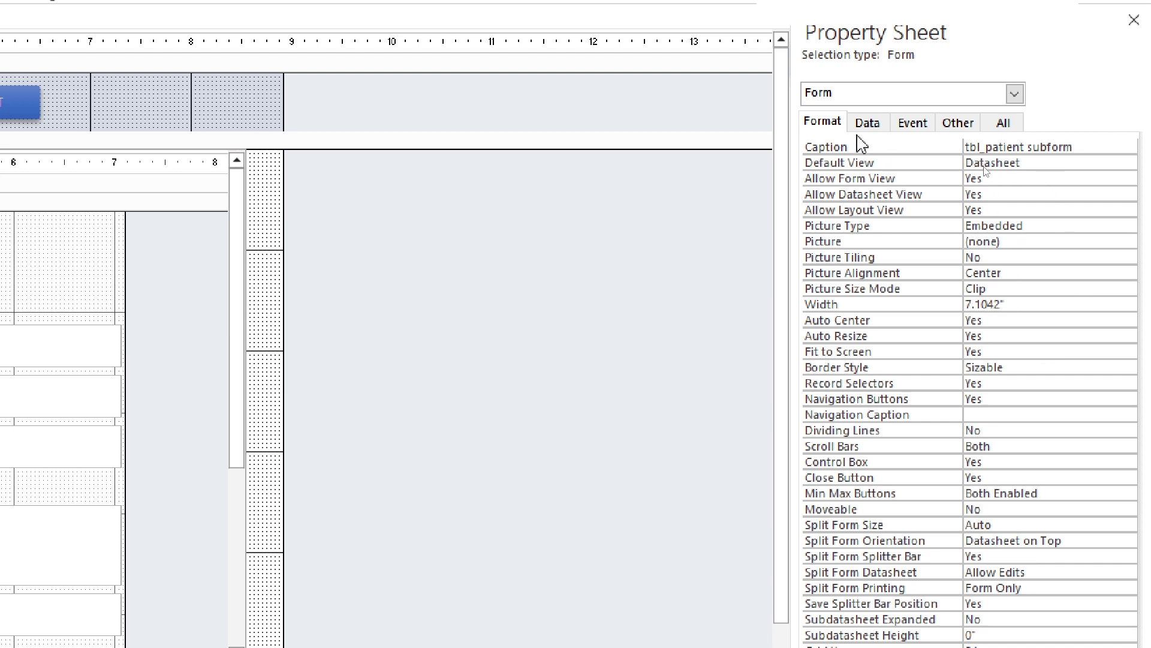
{"action": "left_click", "coordinate": [867, 123]}
{"action": "left_click", "coordinate": [822, 123]}
{"action": "left_click", "coordinate": [1129, 166]}
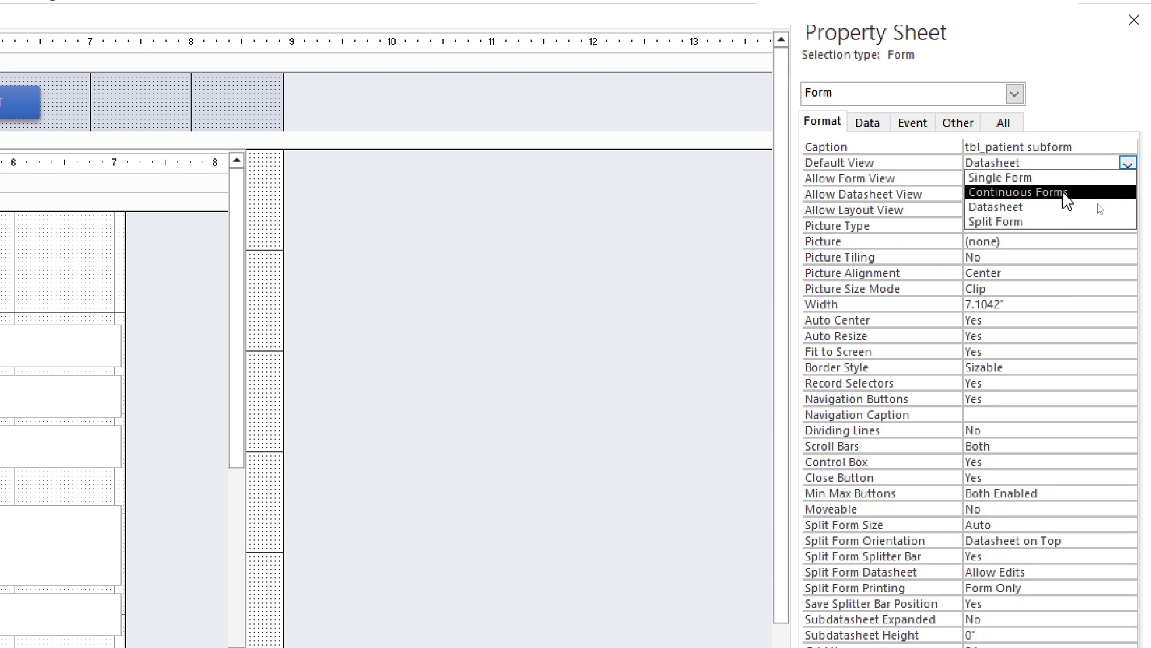
{"action": "left_click", "coordinate": [1019, 193]}
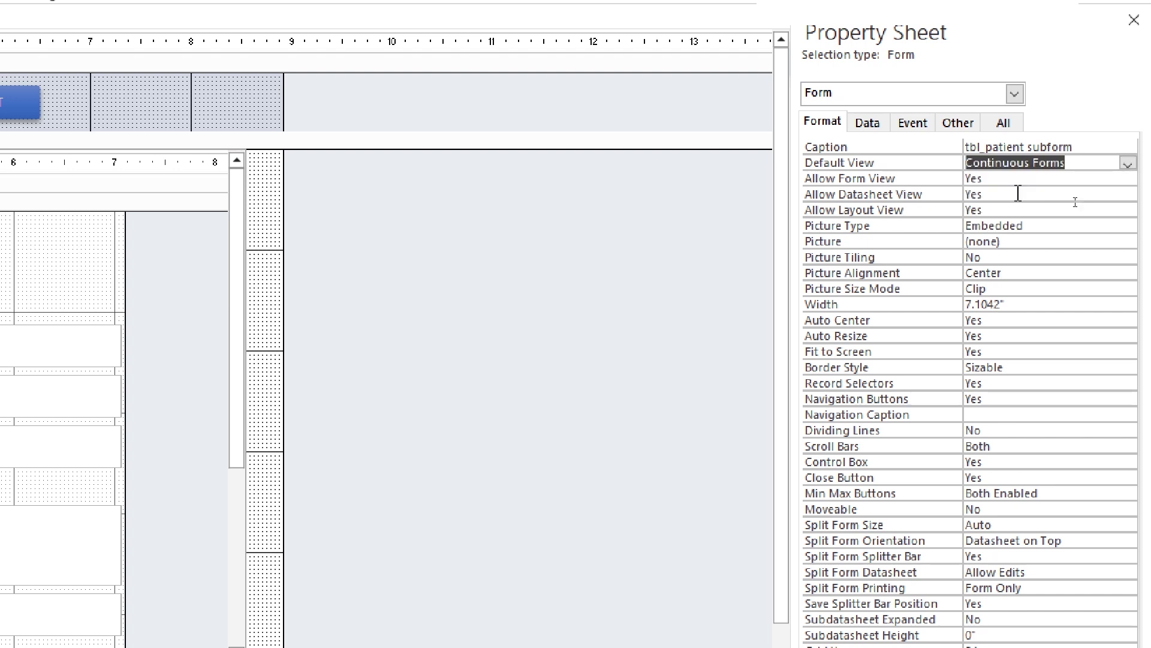
{"action": "left_click", "coordinate": [994, 164]}
{"action": "left_click_drag", "start_coordinate": [1081, 165], "coordinate": [948, 167]}
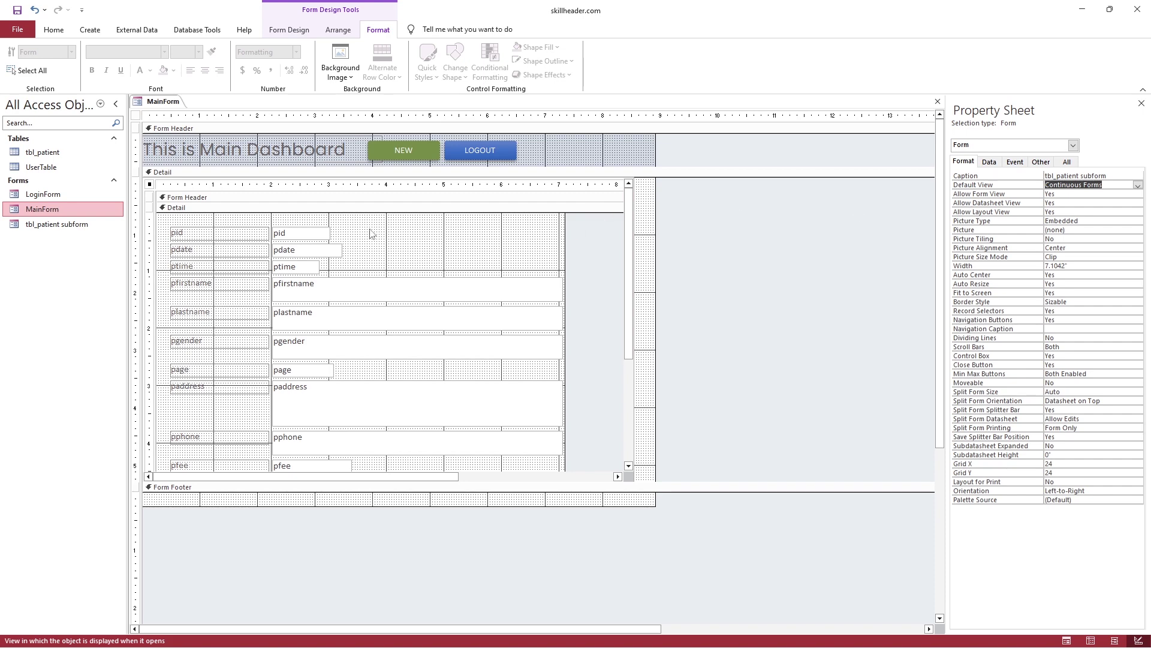
Preview MainForm in Form View and step through the patient records
{"action": "left_click", "coordinate": [54, 29]}
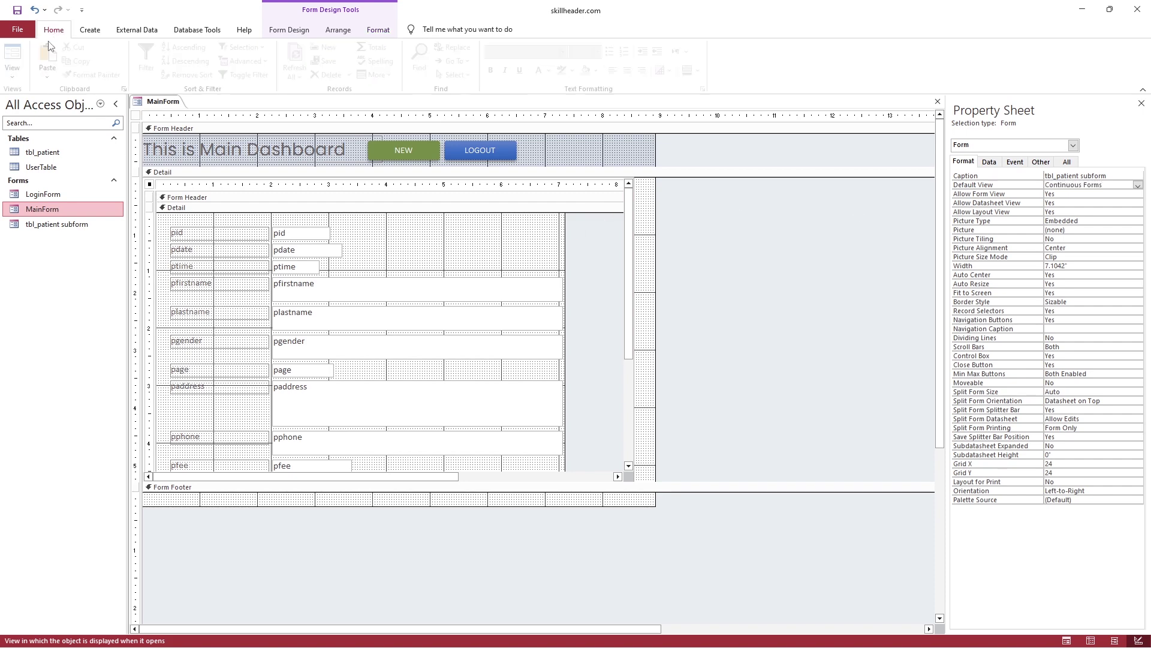
{"action": "left_click", "coordinate": [17, 60]}
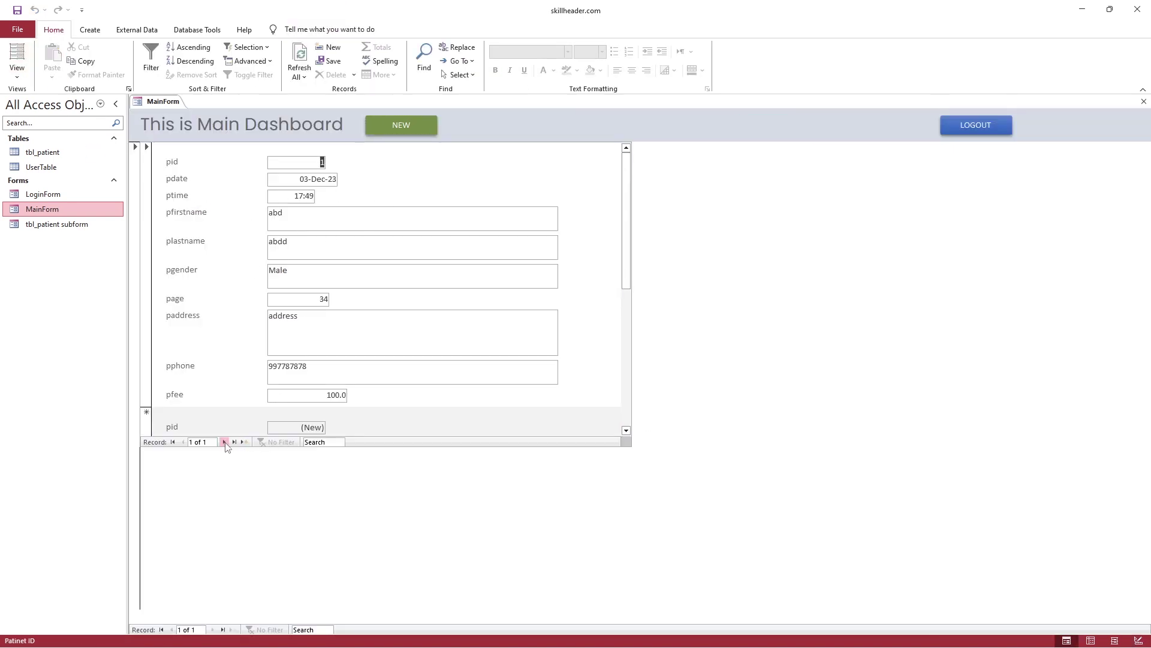
{"action": "left_click", "coordinate": [225, 442]}
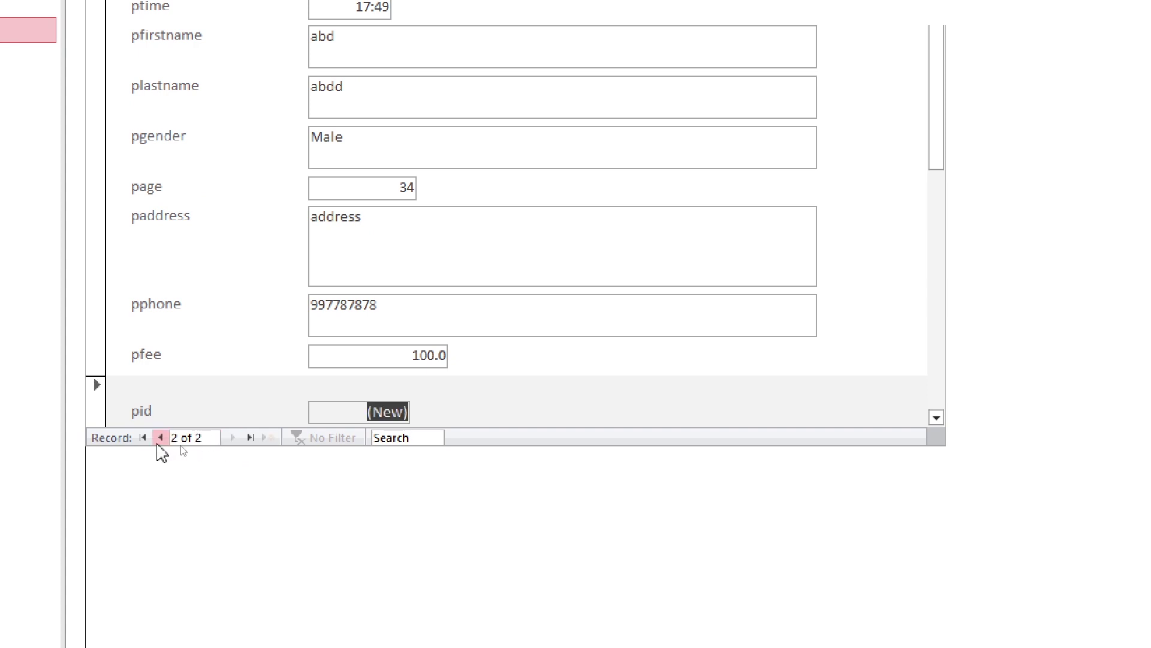
{"action": "left_click", "coordinate": [159, 439]}
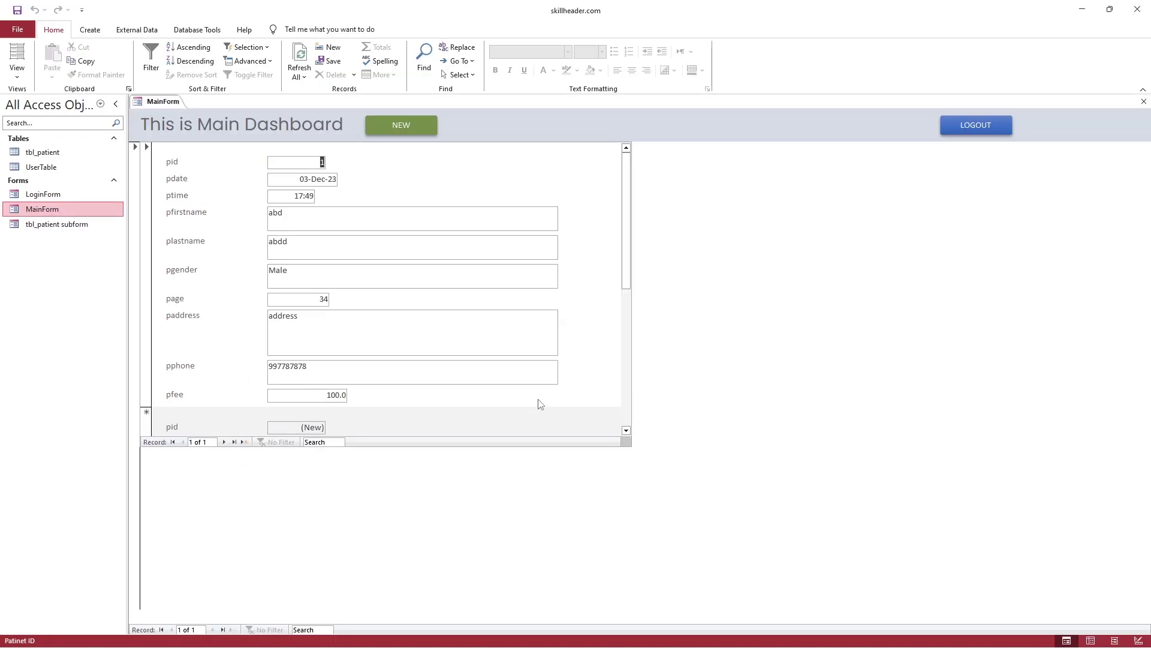
{"action": "left_click_drag", "start_coordinate": [621, 292], "coordinate": [625, 419]}
In Design View, select all the subform's fields and labels and arrange them in a Tabular layout
{"action": "right_click", "coordinate": [163, 102]}
{"action": "left_click", "coordinate": [195, 187]}
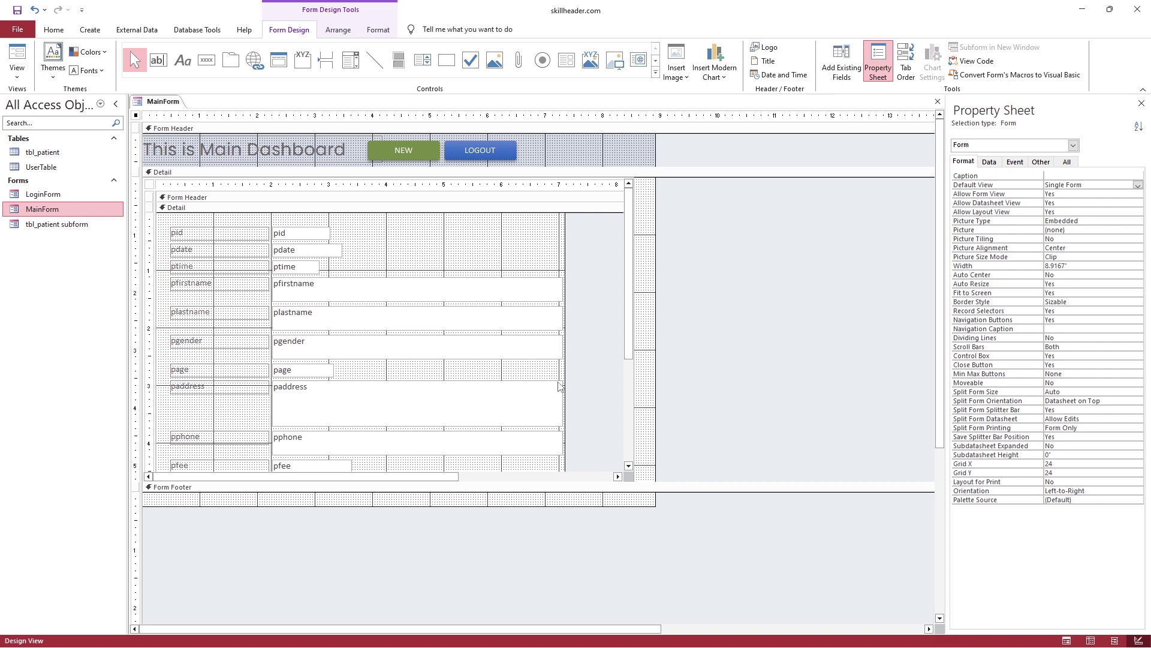
{"action": "left_click", "coordinate": [626, 334]}
{"action": "scroll", "coordinate": [626, 334], "scroll_direction": "down", "scroll_amount": 1}
{"action": "left_click_drag", "start_coordinate": [579, 447], "coordinate": [242, 214]}
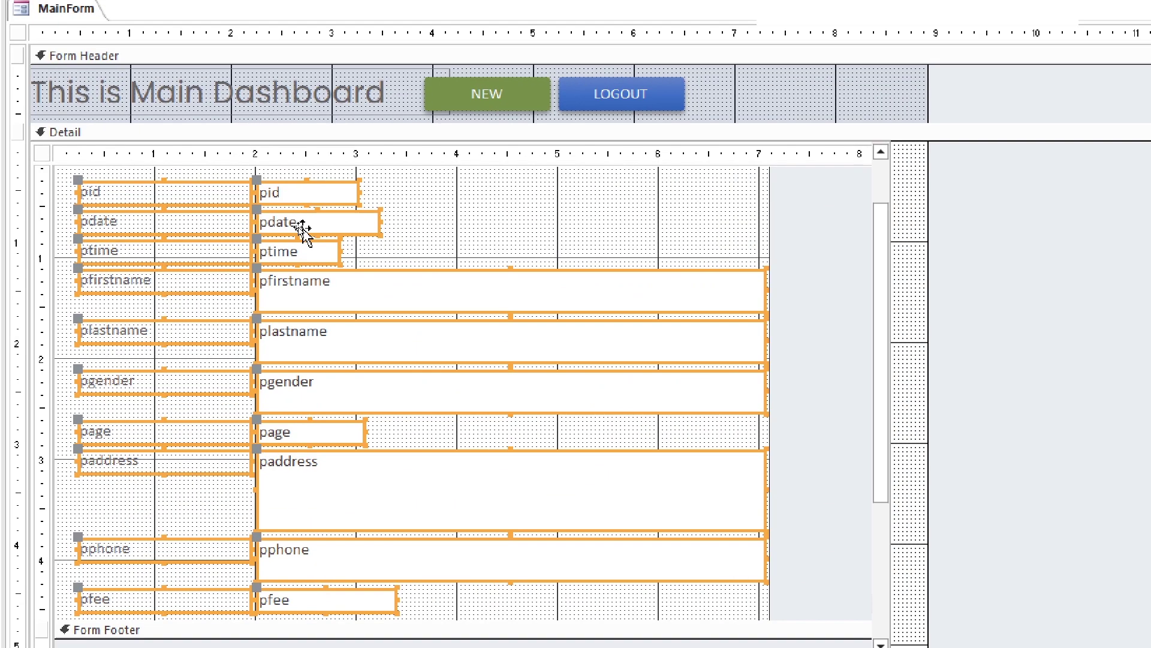
{"action": "right_click", "coordinate": [297, 226]}
{"action": "mouse_move", "coordinate": [390, 488]}
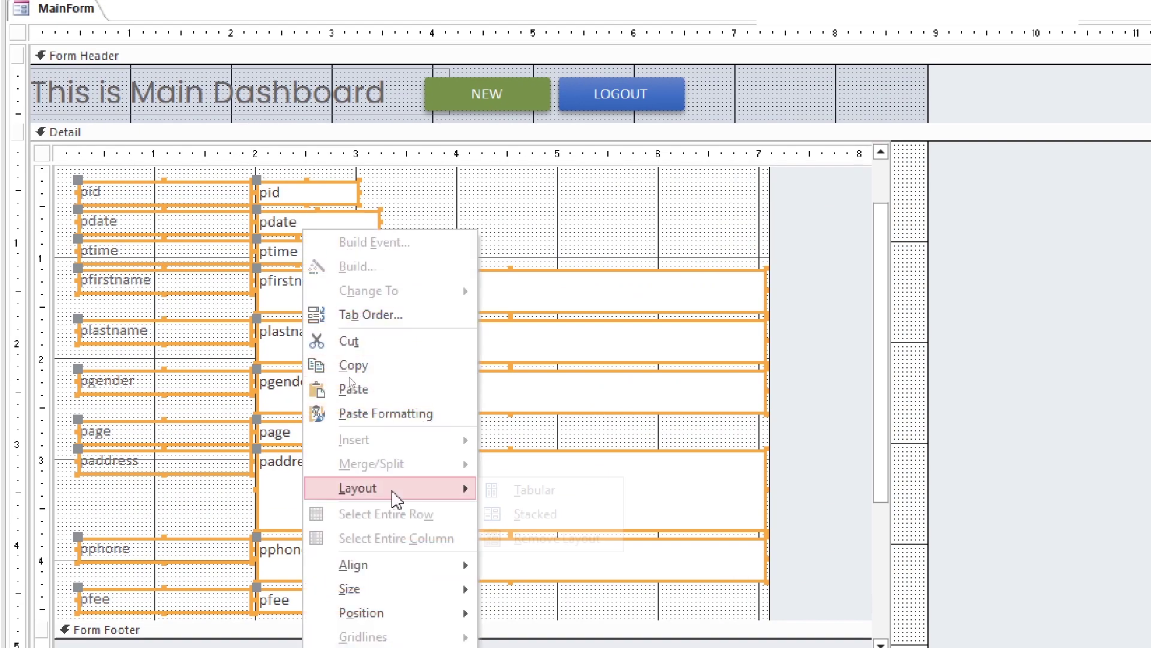
{"action": "left_click", "coordinate": [533, 492]}
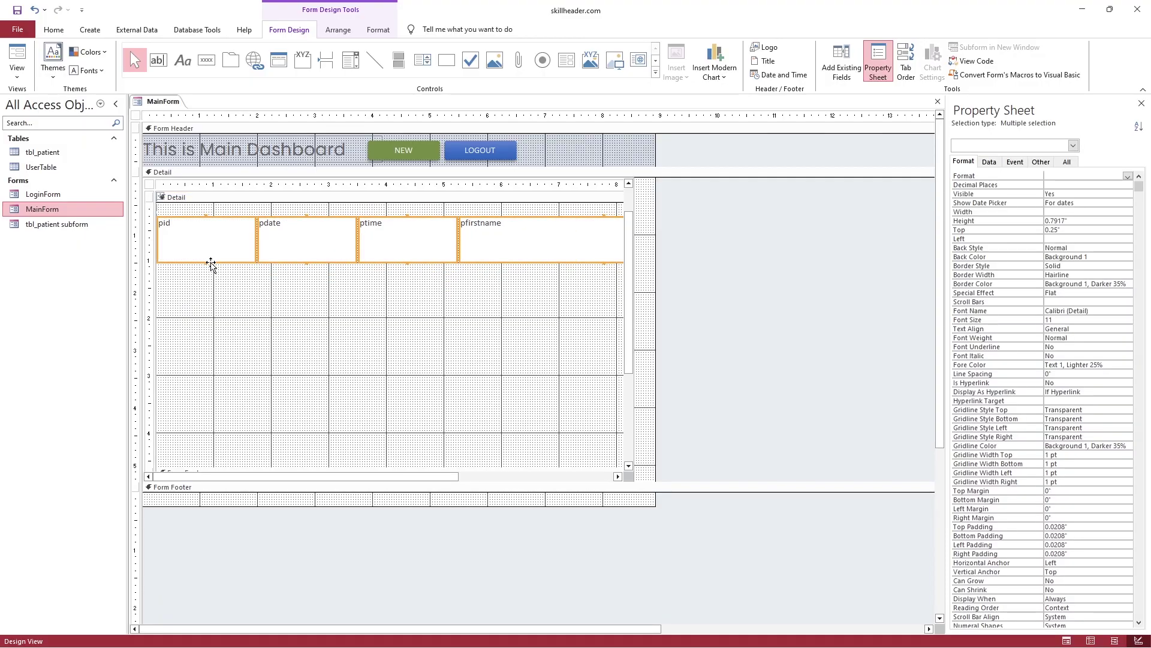
Shorten the row of subform fields and set the control padding to None
{"action": "left_click_drag", "start_coordinate": [211, 262], "coordinate": [210, 234]}
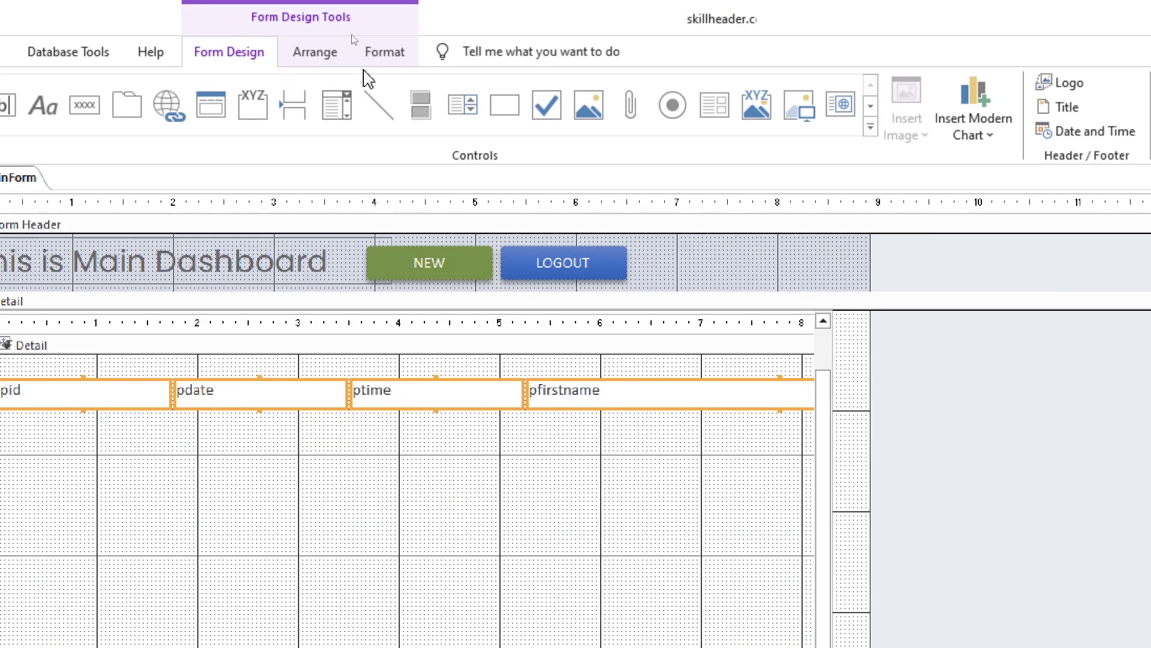
{"action": "left_click", "coordinate": [338, 29]}
{"action": "left_click", "coordinate": [527, 71]}
{"action": "left_click", "coordinate": [666, 174]}
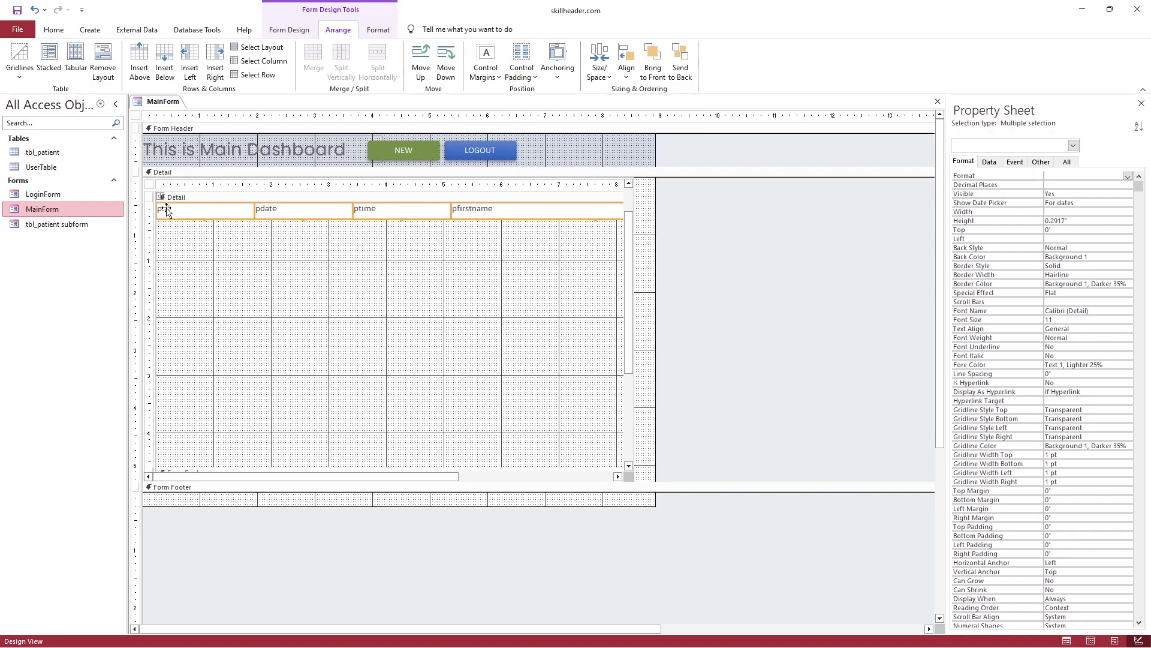
{"action": "left_click", "coordinate": [61, 425]}
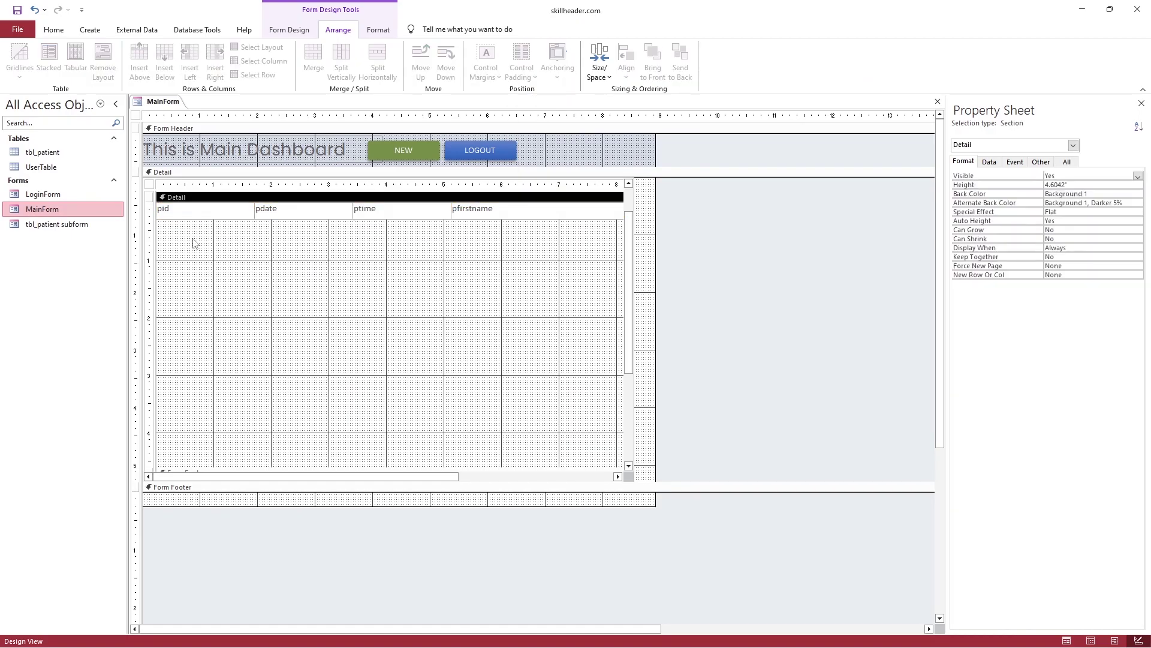
Delete the pid column from the subform
{"action": "left_click", "coordinate": [201, 236]}
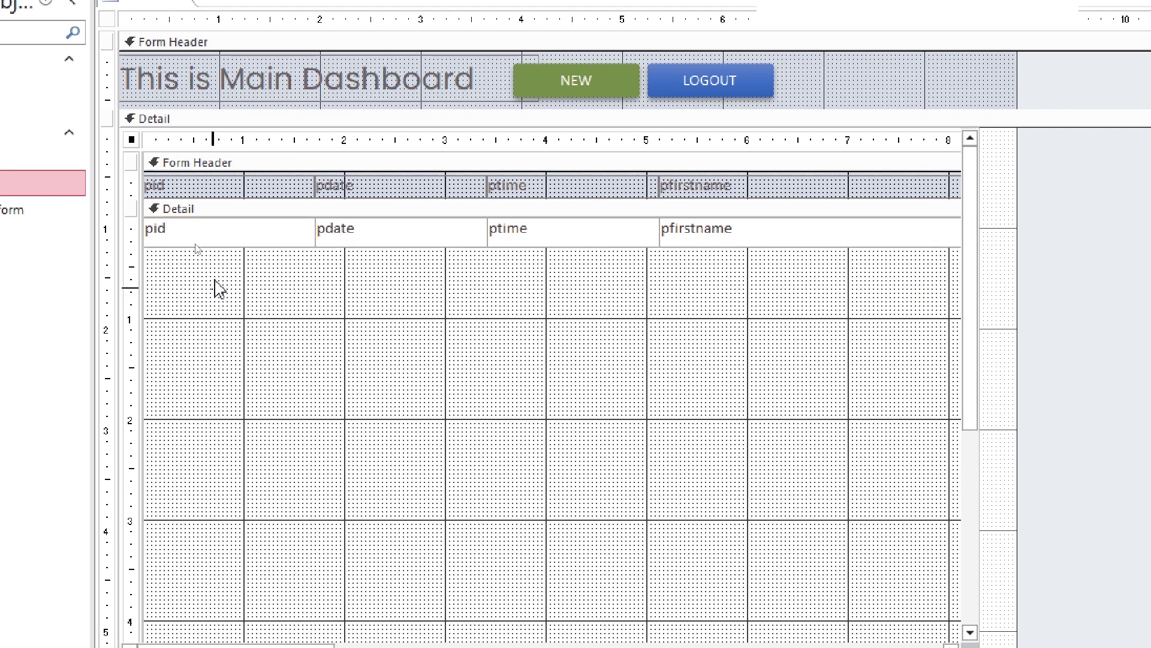
{"action": "left_click", "coordinate": [198, 192]}
{"action": "right_click", "coordinate": [237, 238]}
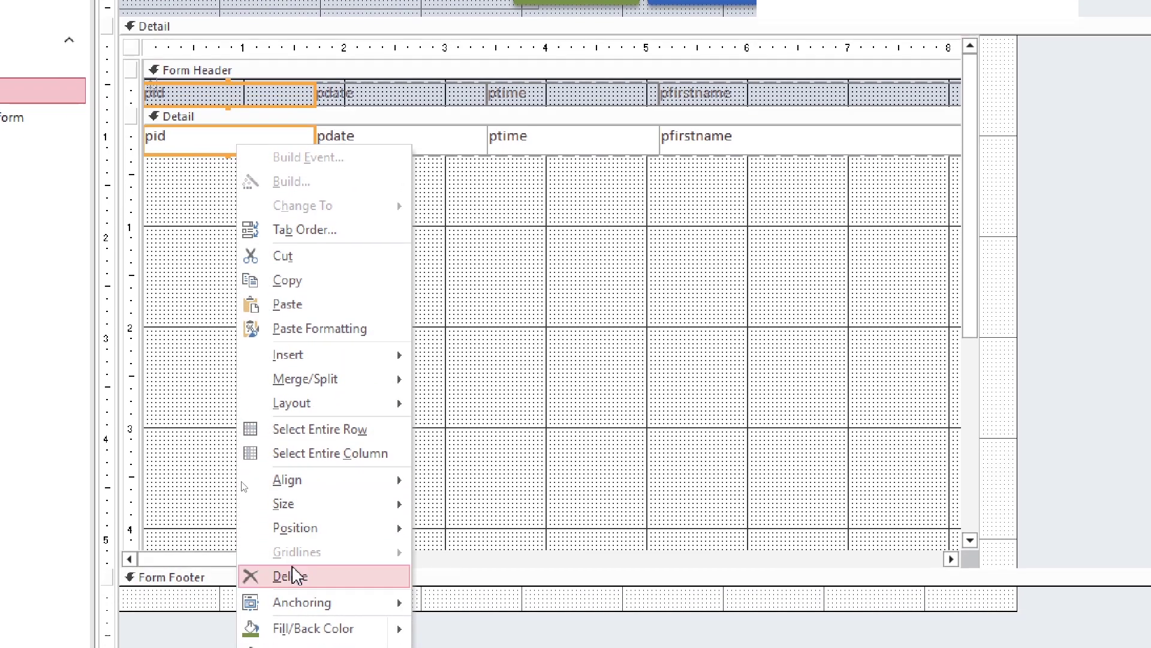
{"action": "left_click", "coordinate": [263, 572]}
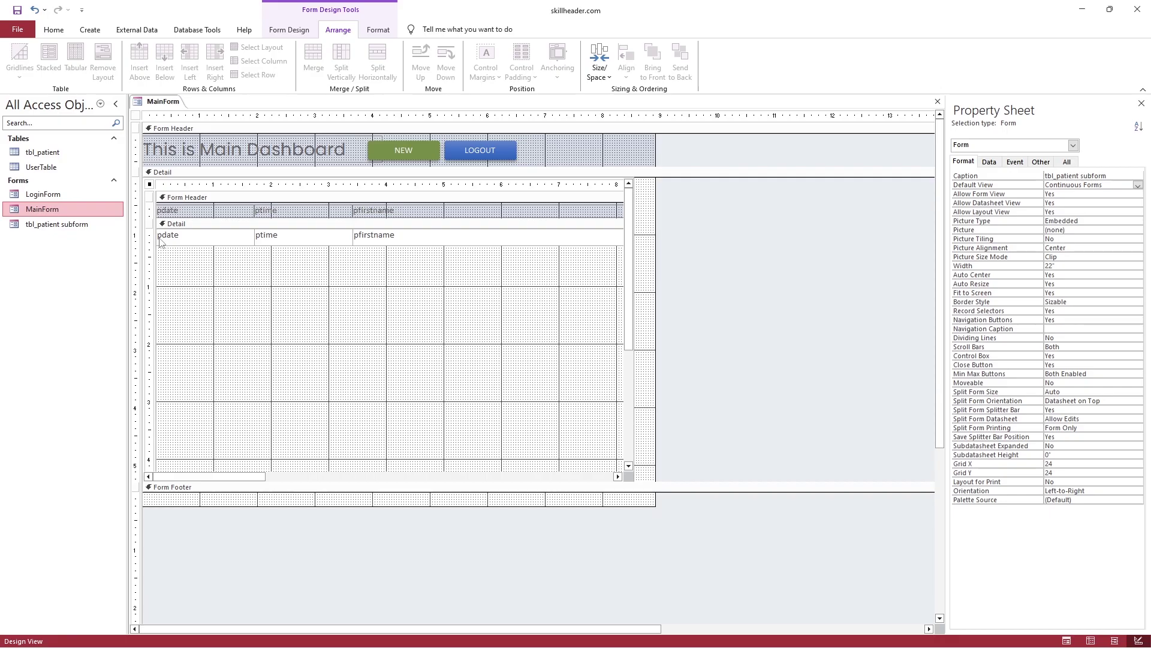
Narrow the pdate, ptime and pfirstname columns
{"action": "left_click", "coordinate": [184, 133]}
{"action": "left_click", "coordinate": [239, 176]}
{"action": "left_click", "coordinate": [311, 136]}
{"action": "left_click_drag", "start_coordinate": [258, 240], "coordinate": [213, 237]}
{"action": "left_click", "coordinate": [264, 235]}
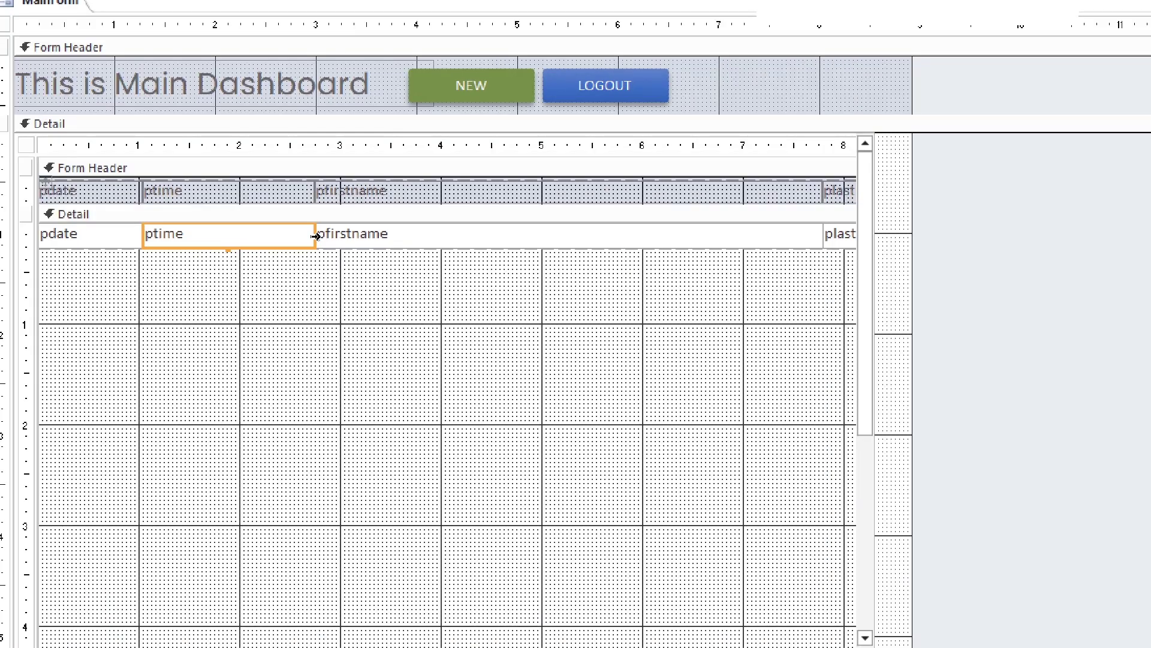
{"action": "left_click_drag", "start_coordinate": [316, 235], "coordinate": [238, 237]}
{"action": "left_click", "coordinate": [710, 240]}
{"action": "left_click_drag", "start_coordinate": [746, 235], "coordinate": [402, 244]}
Resize the whole row of fields with Size/Space > To Narrowest
{"action": "left_click", "coordinate": [26, 234]}
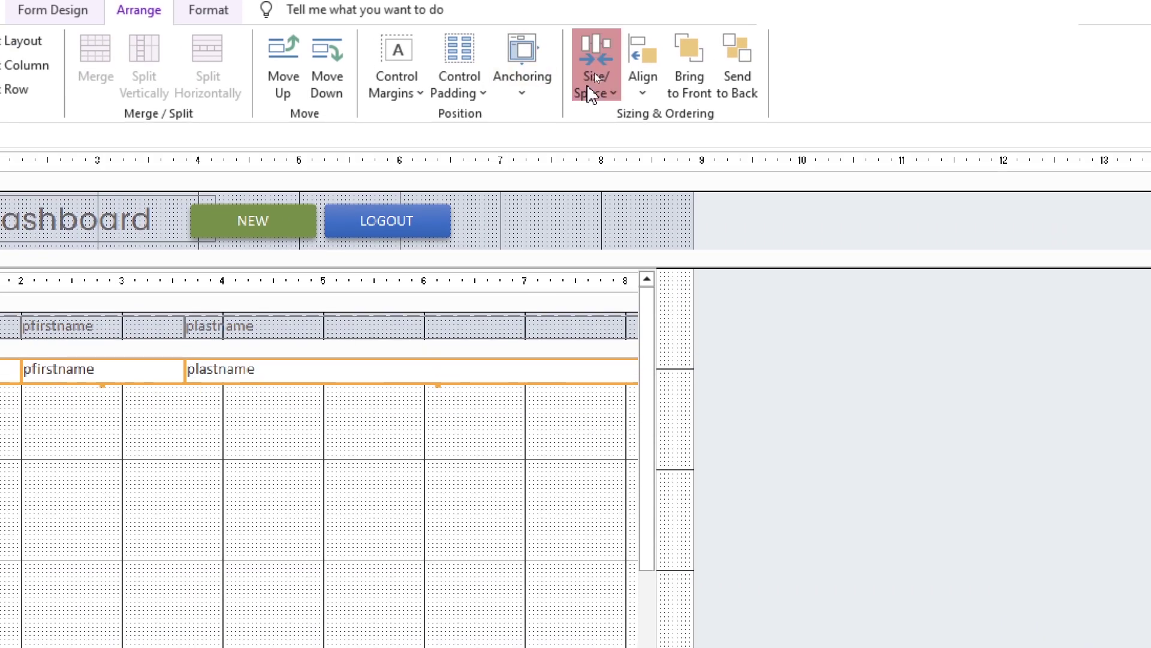
{"action": "left_click", "coordinate": [596, 77]}
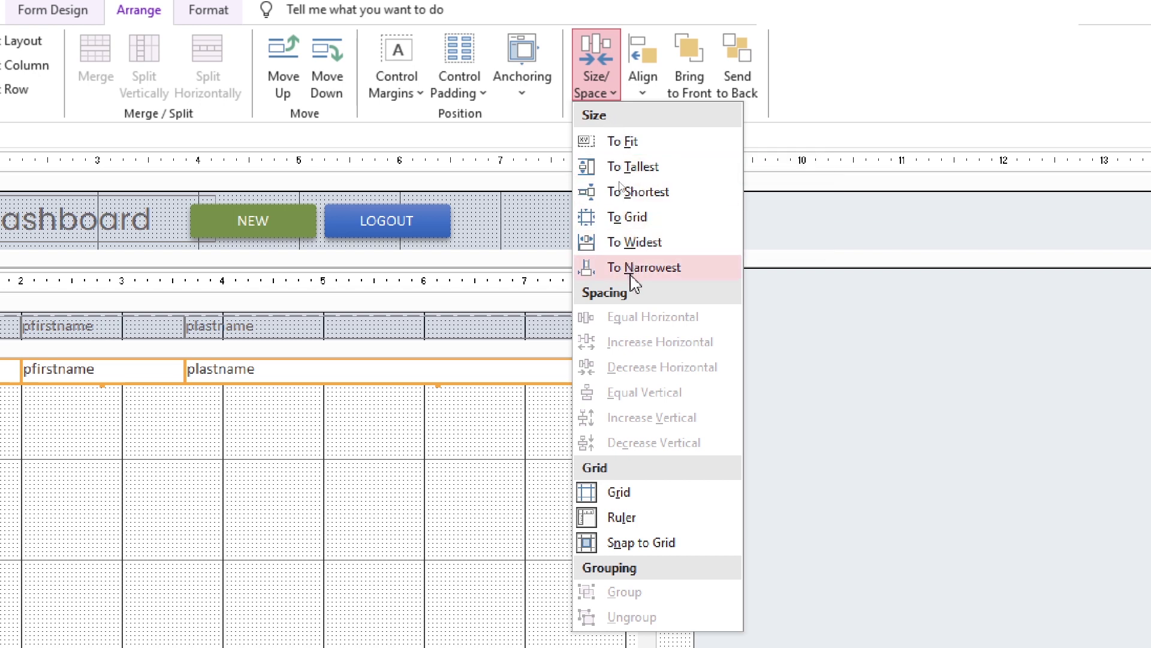
{"action": "left_click", "coordinate": [598, 269]}
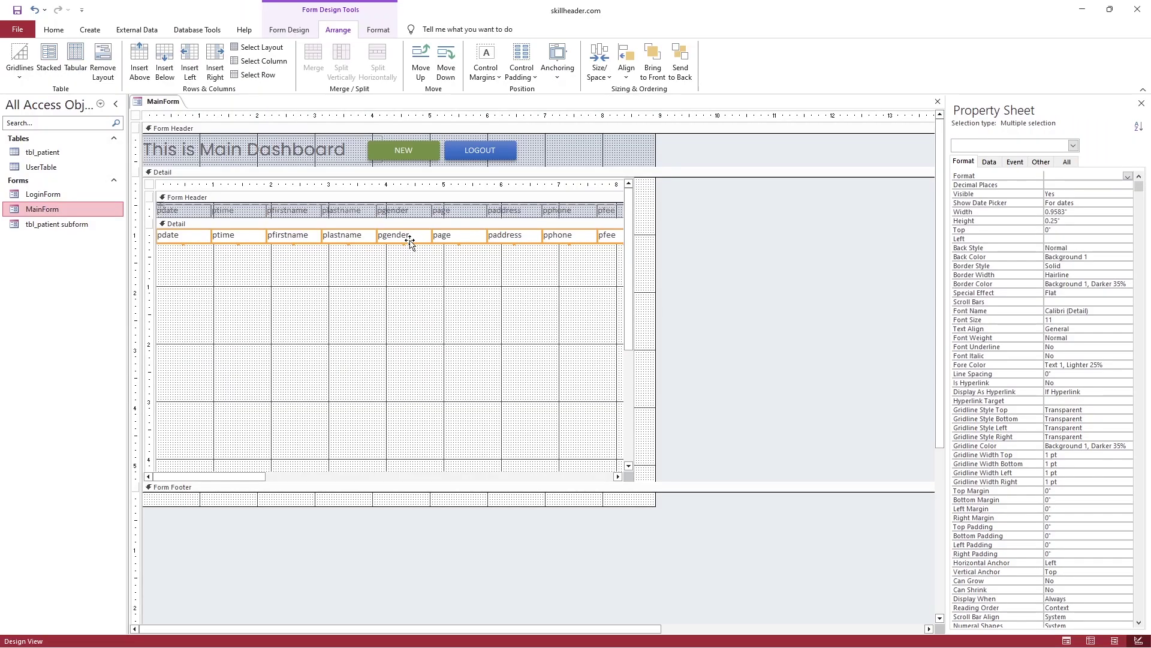
Select the patient subform and adjust its form properties and sizing
{"action": "left_click", "coordinate": [473, 315]}
{"action": "left_click", "coordinate": [694, 370]}
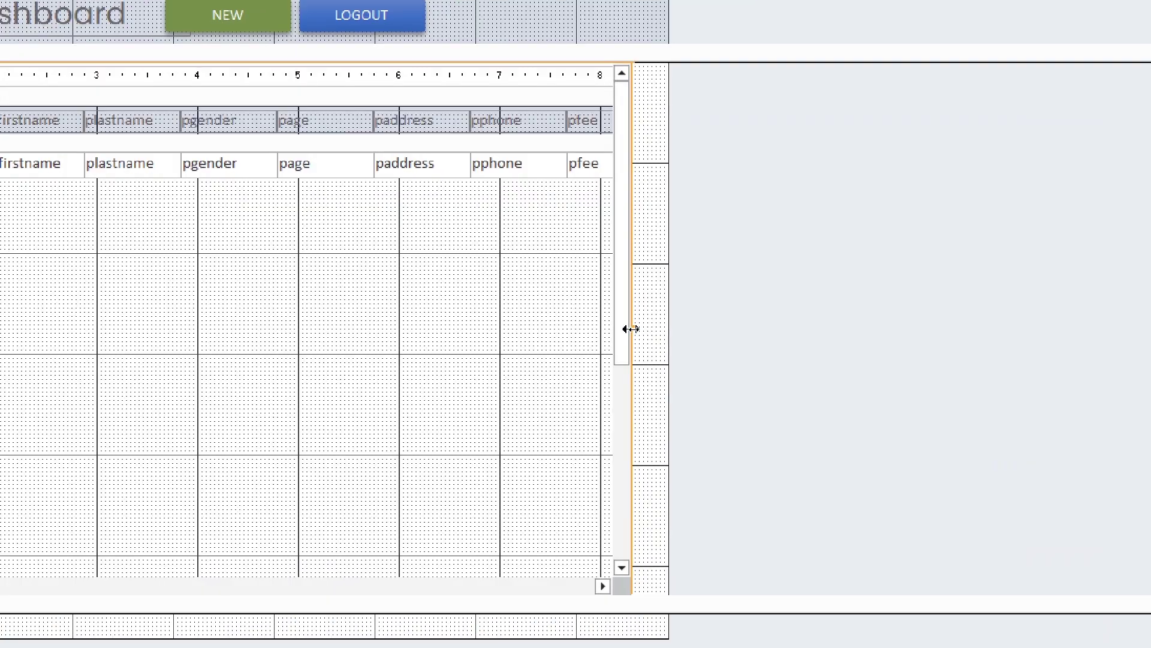
{"action": "left_click_drag", "start_coordinate": [636, 334], "coordinate": [635, 322]}
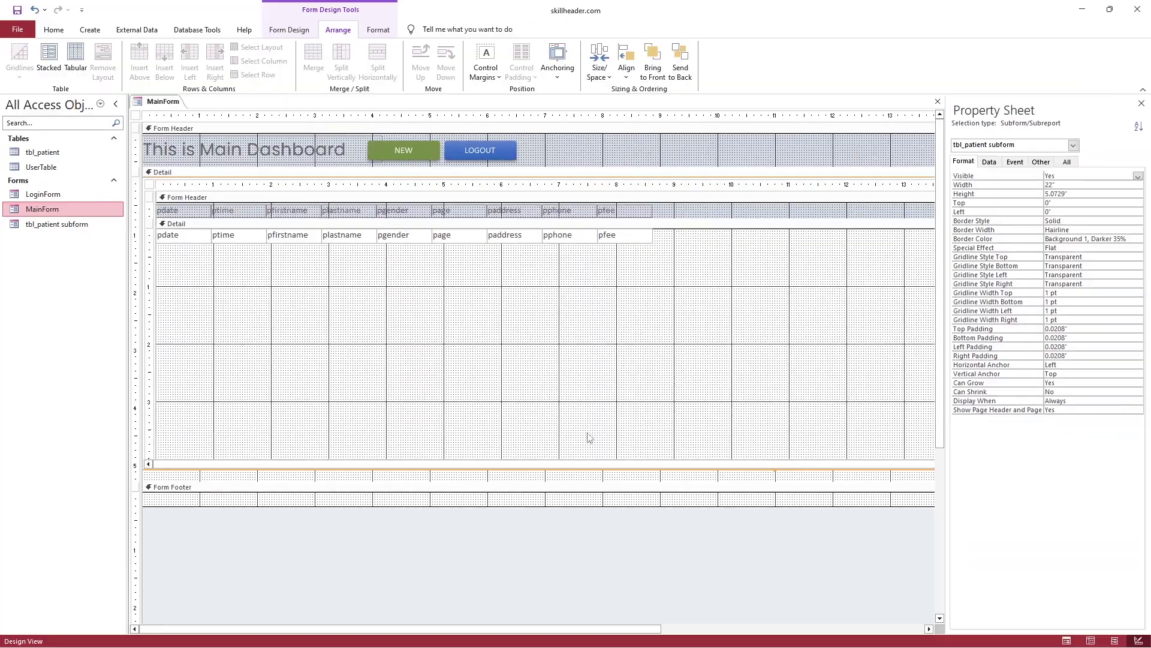
{"action": "left_click", "coordinate": [549, 476]}
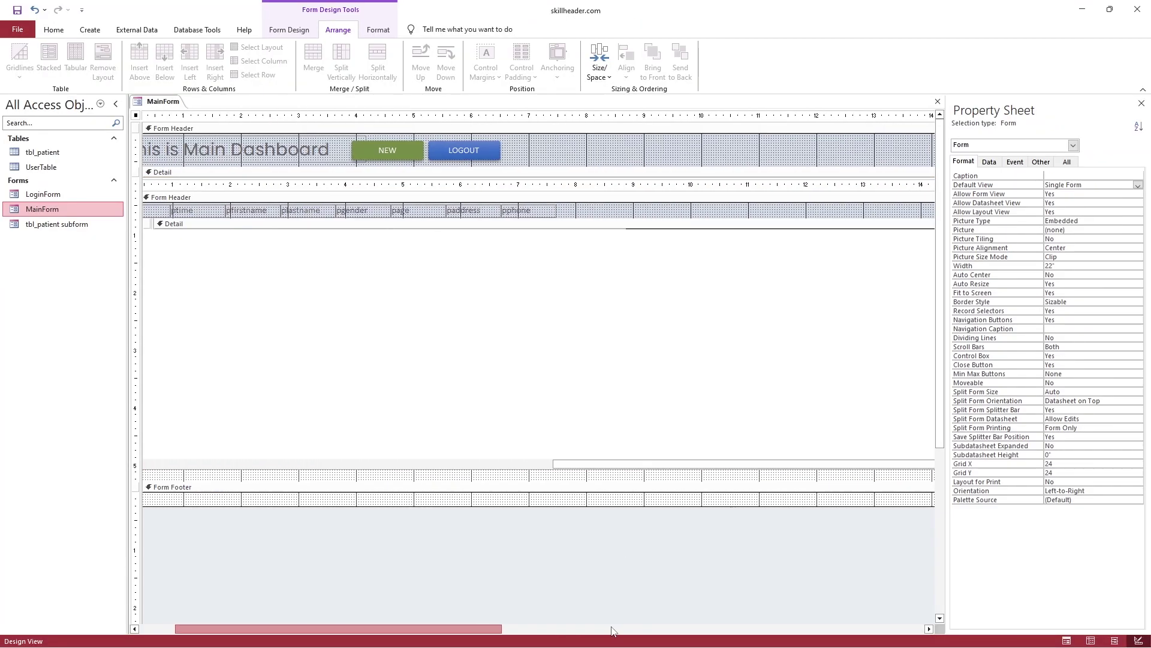
{"action": "left_click", "coordinate": [612, 629]}
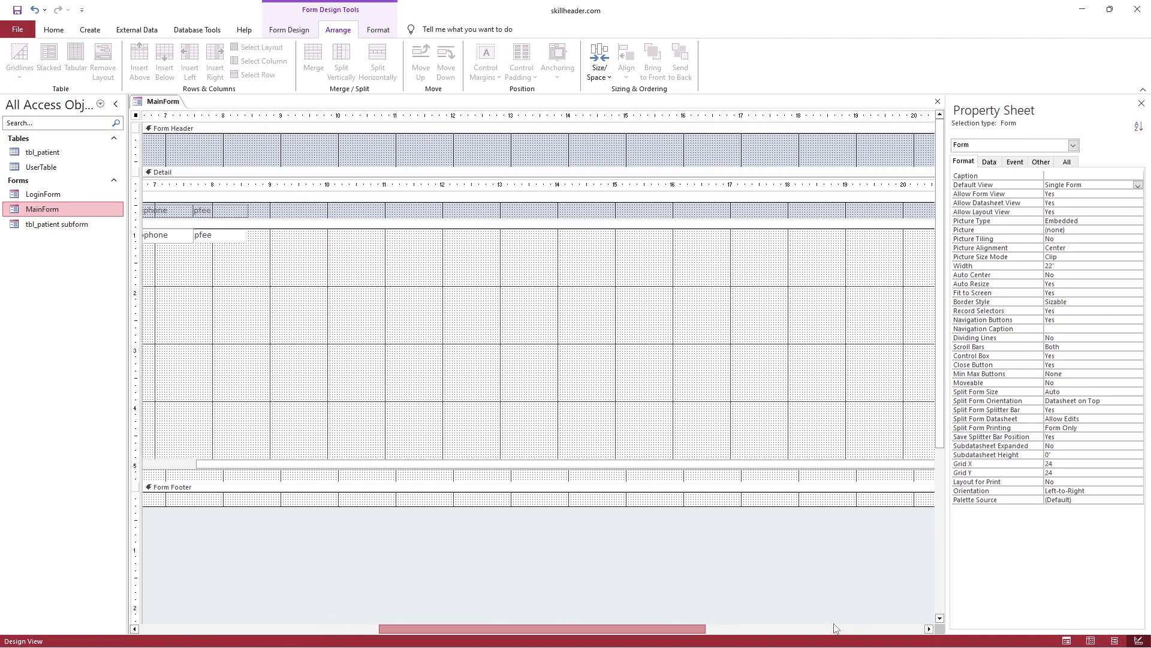
{"action": "left_click", "coordinate": [843, 628]}
{"action": "left_click", "coordinate": [927, 390]}
{"action": "left_click_drag", "start_coordinate": [926, 390], "coordinate": [922, 244]}
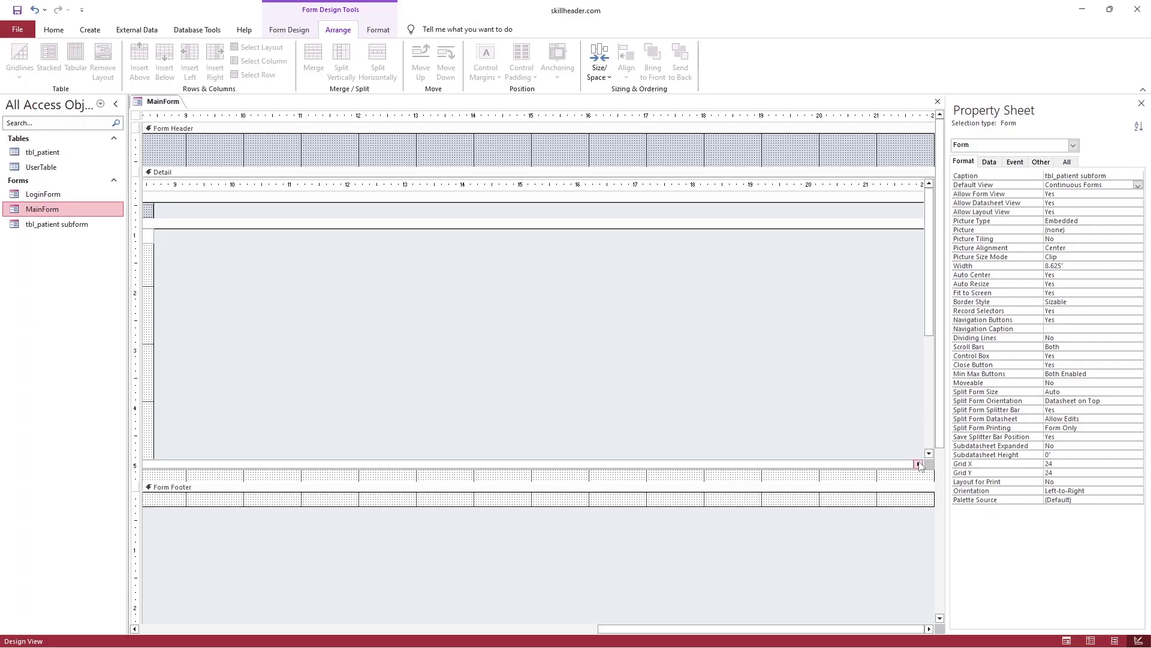
Fit the subform to its content width, trim MainForm's width, and pull the Form Footer up to one row
{"action": "left_click", "coordinate": [921, 466]}
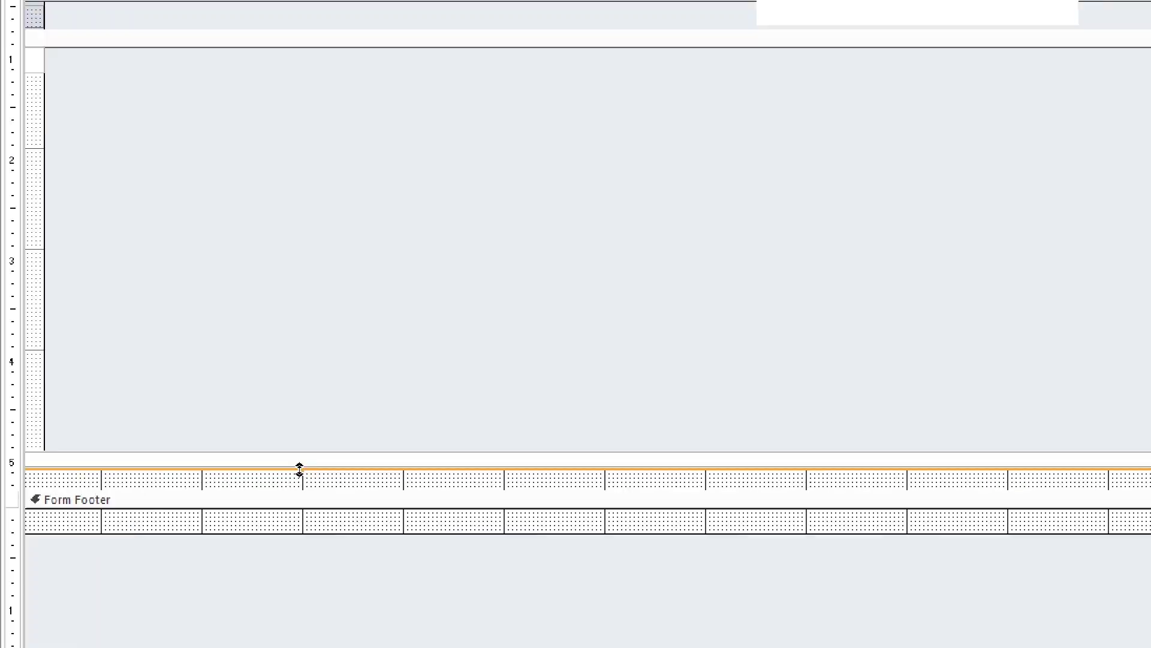
{"action": "double_click", "coordinate": [301, 470]}
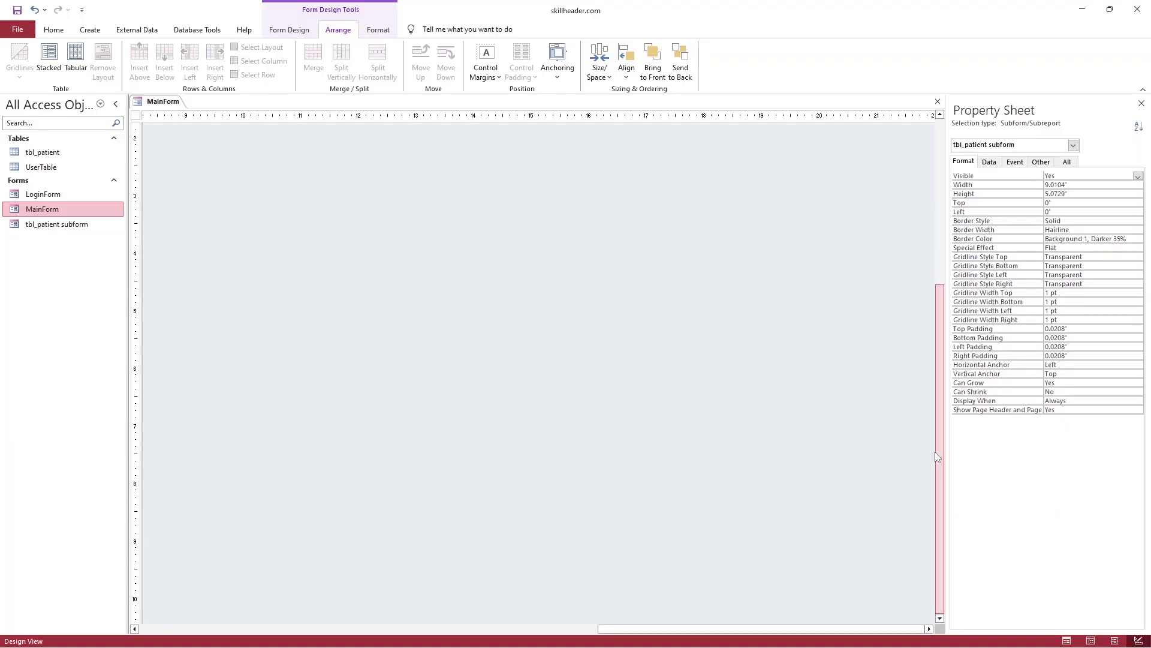
{"action": "left_click_drag", "start_coordinate": [938, 321], "coordinate": [151, 310]}
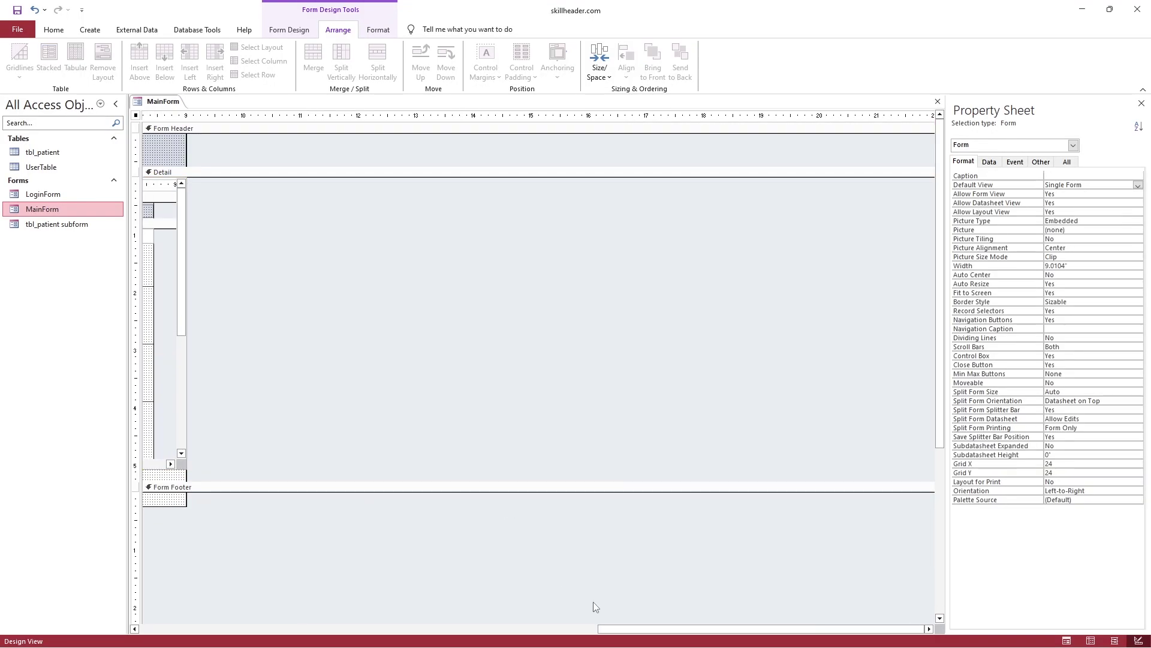
{"action": "left_click", "coordinate": [337, 286]}
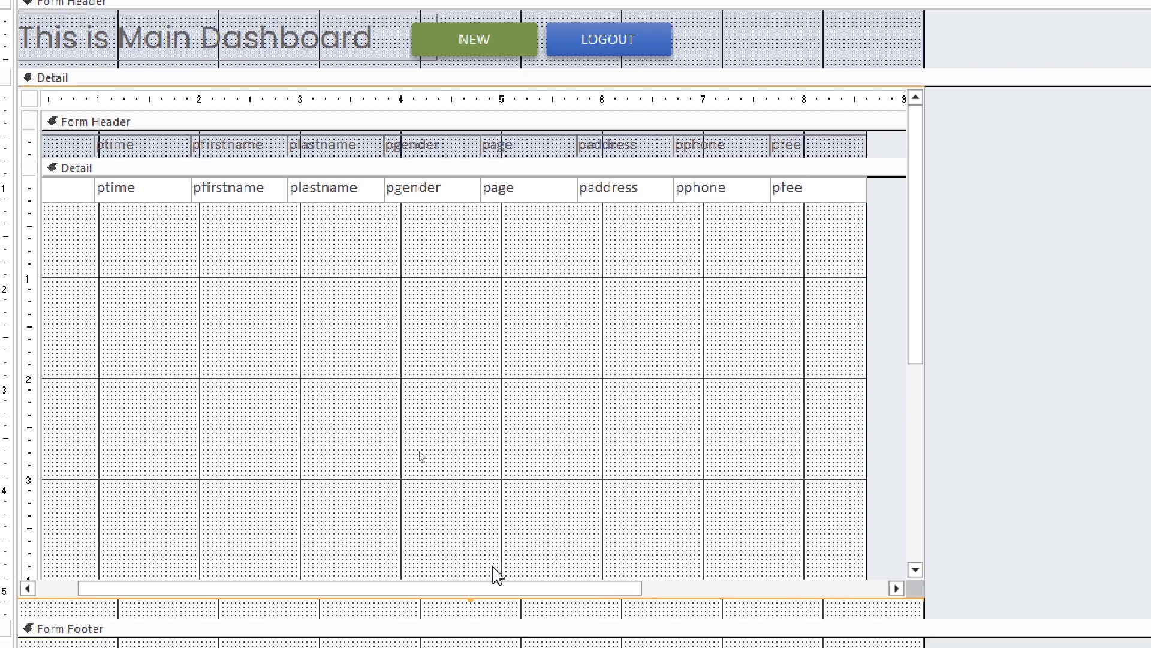
{"action": "scroll", "coordinate": [497, 576], "scroll_direction": "down", "scroll_amount": 5}
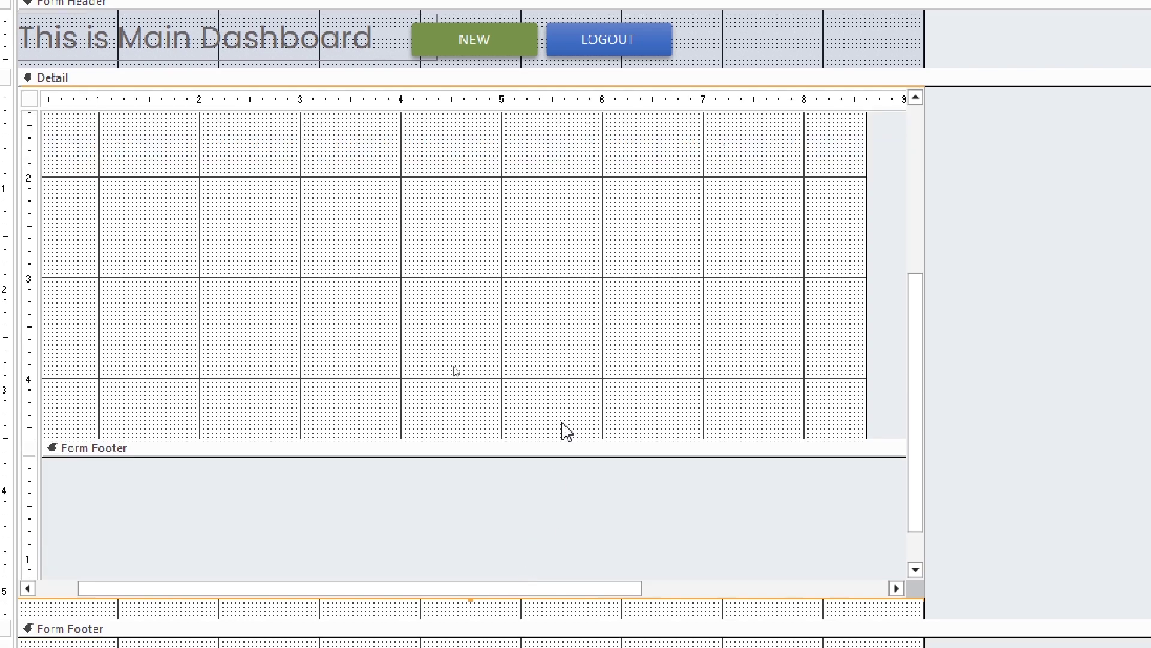
{"action": "left_click_drag", "start_coordinate": [557, 439], "coordinate": [547, 156]}
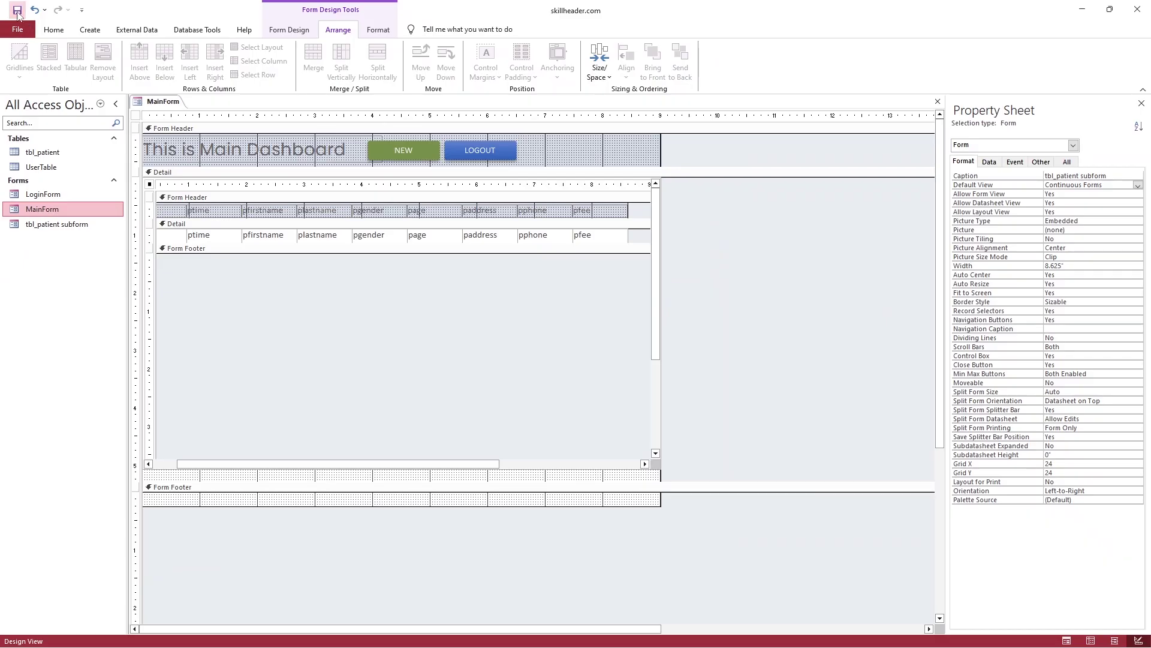
{"action": "left_click", "coordinate": [94, 2]}
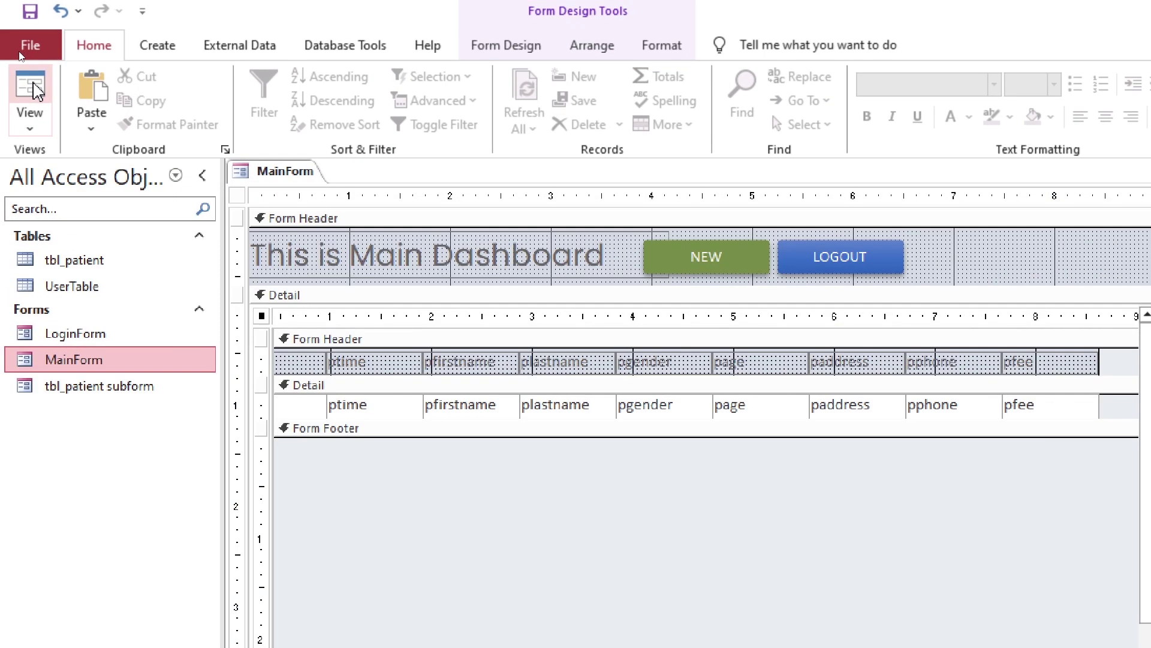
{"action": "left_click", "coordinate": [32, 90]}
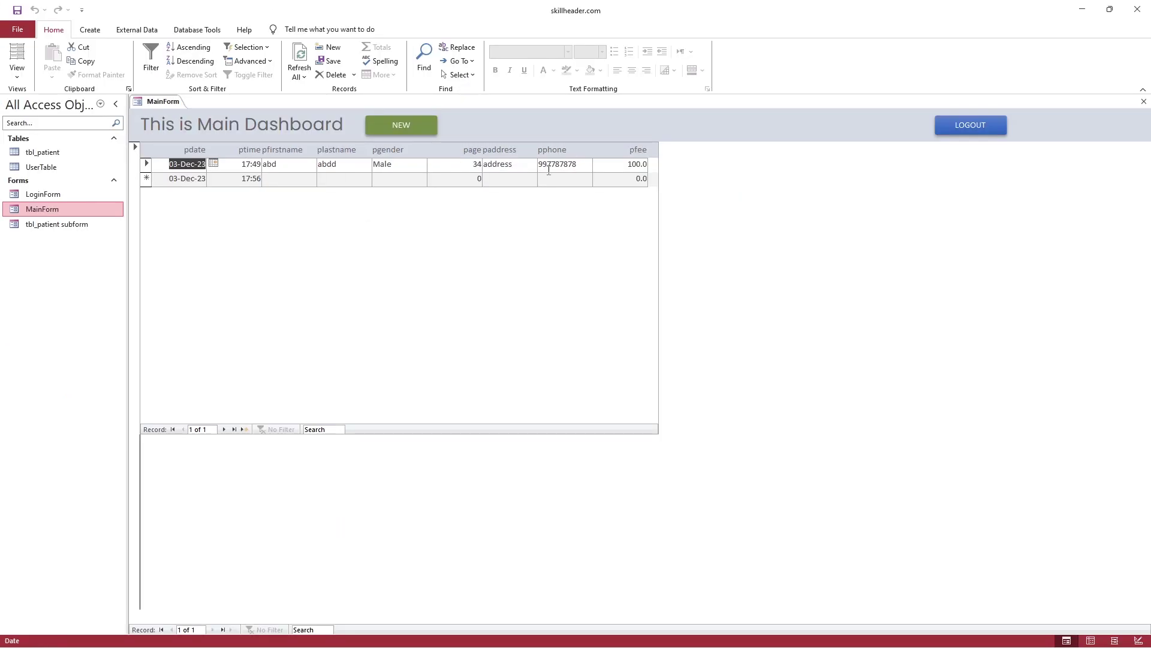
{"action": "key", "text": "Tab"}
{"action": "left_click", "coordinate": [231, 162]}
{"action": "left_click", "coordinate": [179, 163]}
{"action": "left_click", "coordinate": [148, 167]}
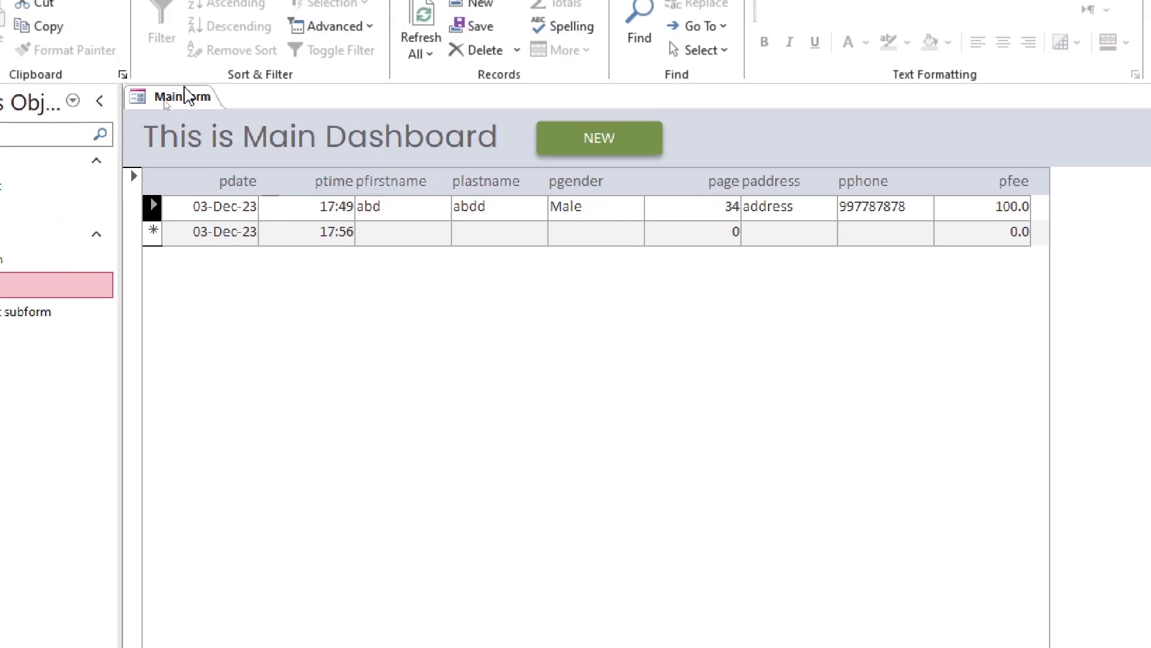
{"action": "right_click", "coordinate": [186, 96]}
{"action": "left_click", "coordinate": [232, 239]}
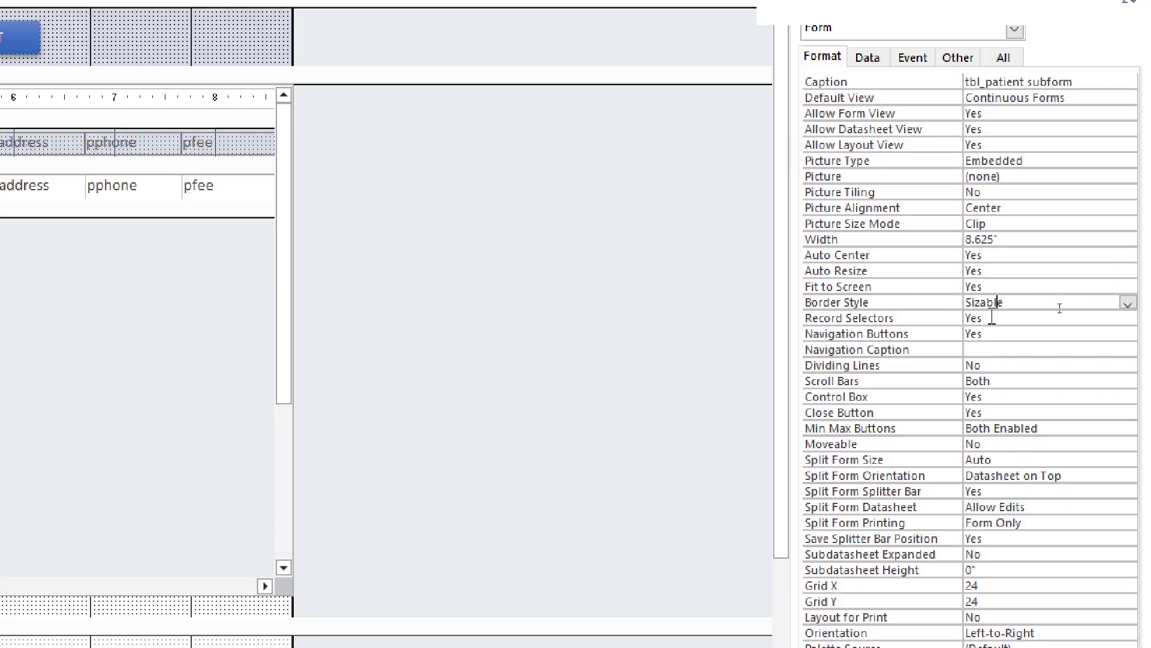
Set the subform's Border Style to None and Record Selectors and Navigation Buttons to No
{"action": "left_click", "coordinate": [1128, 303]}
{"action": "left_click", "coordinate": [1020, 317]}
{"action": "left_click", "coordinate": [1079, 319]}
{"action": "left_click", "coordinate": [1127, 318]}
{"action": "left_click", "coordinate": [1031, 347]}
{"action": "left_click", "coordinate": [1076, 330]}
{"action": "left_click", "coordinate": [1128, 333]}
Set the subform's Scroll Bars to Vertical Only and Control Box to No
{"action": "left_click", "coordinate": [1113, 362]}
{"action": "left_click", "coordinate": [1046, 369]}
{"action": "left_click", "coordinate": [1049, 381]}
{"action": "left_click", "coordinate": [1128, 381]}
{"action": "left_click", "coordinate": [1013, 425]}
{"action": "left_click", "coordinate": [1127, 397]}
{"action": "left_click", "coordinate": [1110, 424]}
Set Close Button to No and Min Max Buttons to None, then view MainForm in Form View
{"action": "left_click", "coordinate": [1057, 414]}
{"action": "left_click", "coordinate": [1127, 413]}
{"action": "left_click", "coordinate": [989, 443]}
{"action": "left_click", "coordinate": [1020, 428]}
{"action": "left_click", "coordinate": [1127, 428]}
{"action": "left_click", "coordinate": [995, 444]}
{"action": "left_click", "coordinate": [18, 60]}
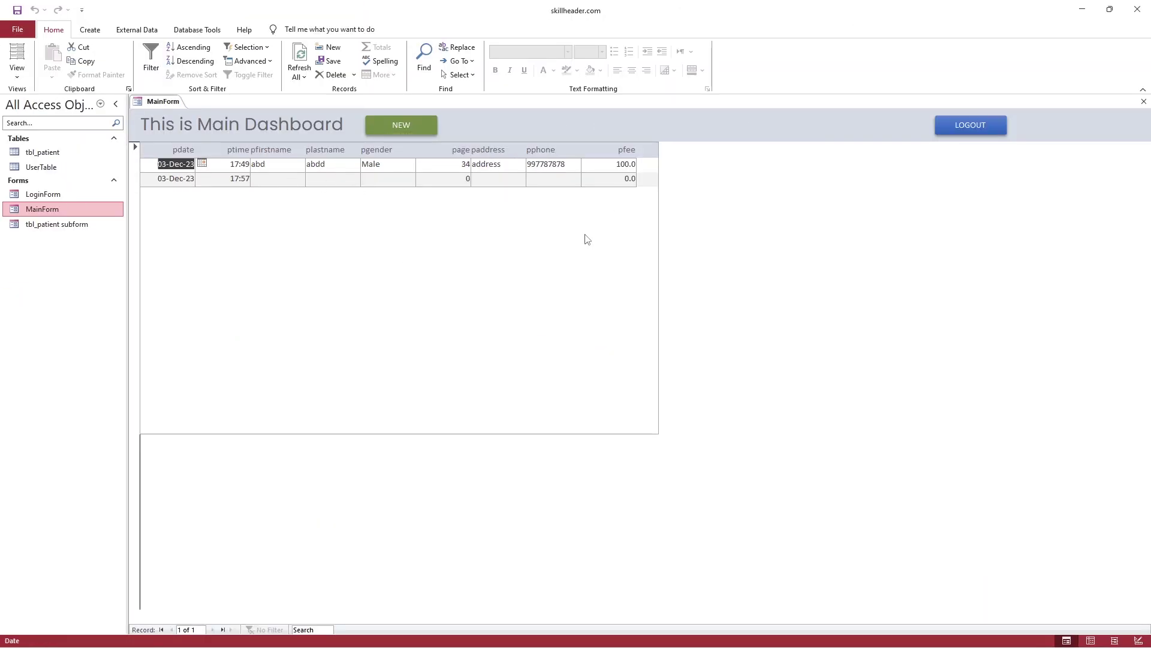
{"action": "left_click", "coordinate": [134, 188]}
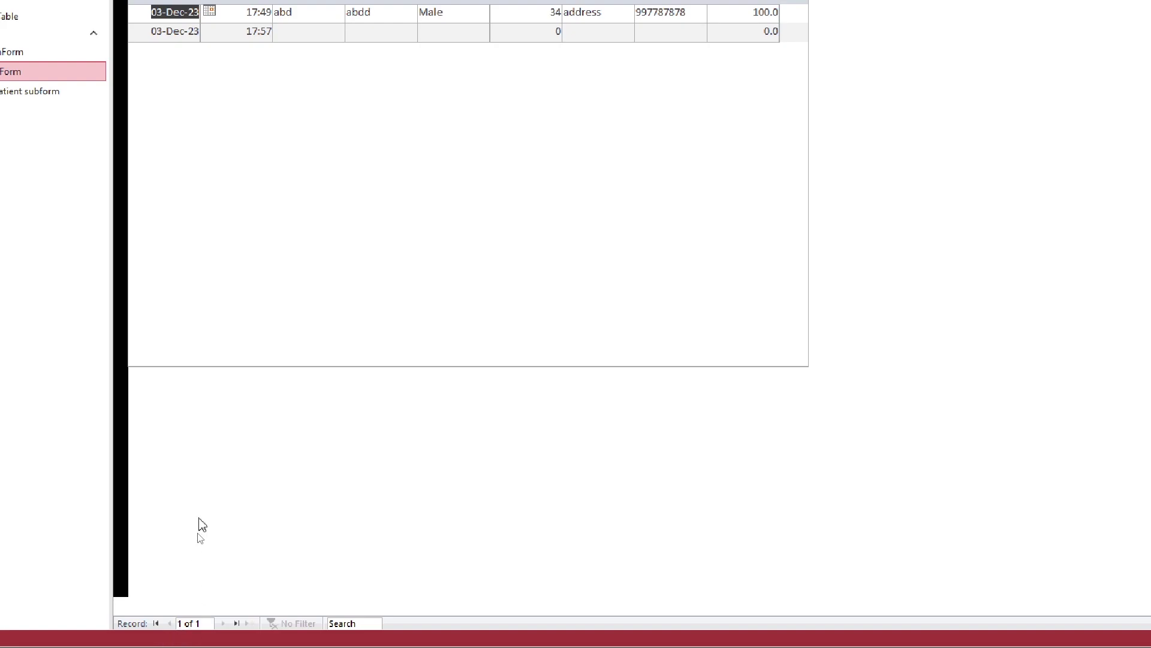
In Design View, set MainForm's Border Style to None and Record Selectors and Navigation Buttons to No
{"action": "right_click", "coordinate": [161, 100]}
{"action": "left_click", "coordinate": [174, 179]}
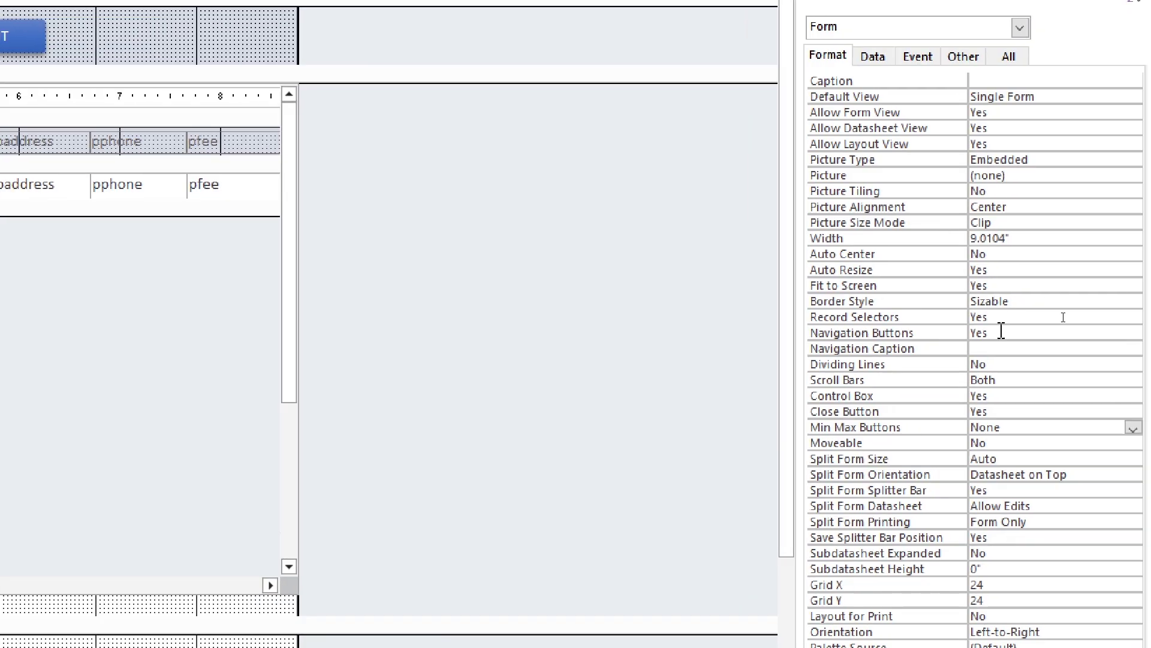
{"action": "left_click", "coordinate": [1128, 304]}
{"action": "left_click", "coordinate": [1041, 314]}
{"action": "left_click", "coordinate": [1125, 318]}
{"action": "left_click", "coordinate": [996, 346]}
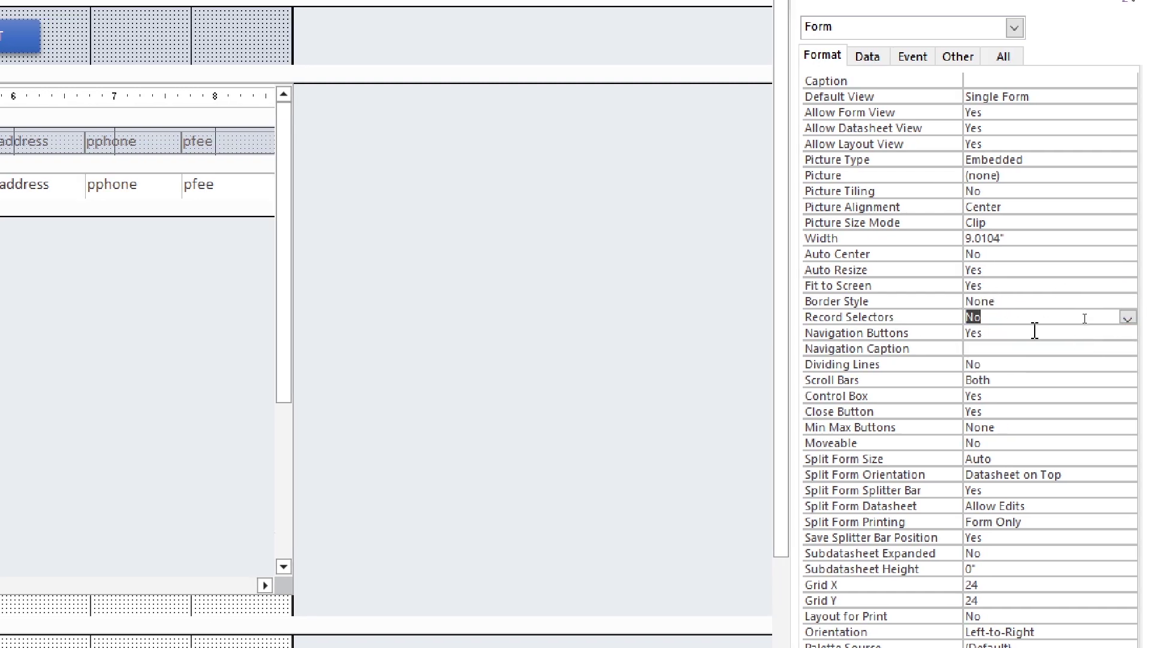
{"action": "left_click", "coordinate": [1128, 333]}
{"action": "left_click", "coordinate": [1044, 364]}
Set MainForm's Scroll Bars to Neither and Control Box to No, then view it in Form View
{"action": "left_click", "coordinate": [1035, 380]}
{"action": "left_click", "coordinate": [1128, 381]}
{"action": "left_click", "coordinate": [989, 395]}
{"action": "left_click", "coordinate": [1128, 396]}
{"action": "left_click", "coordinate": [1019, 424]}
{"action": "left_click", "coordinate": [1028, 427]}
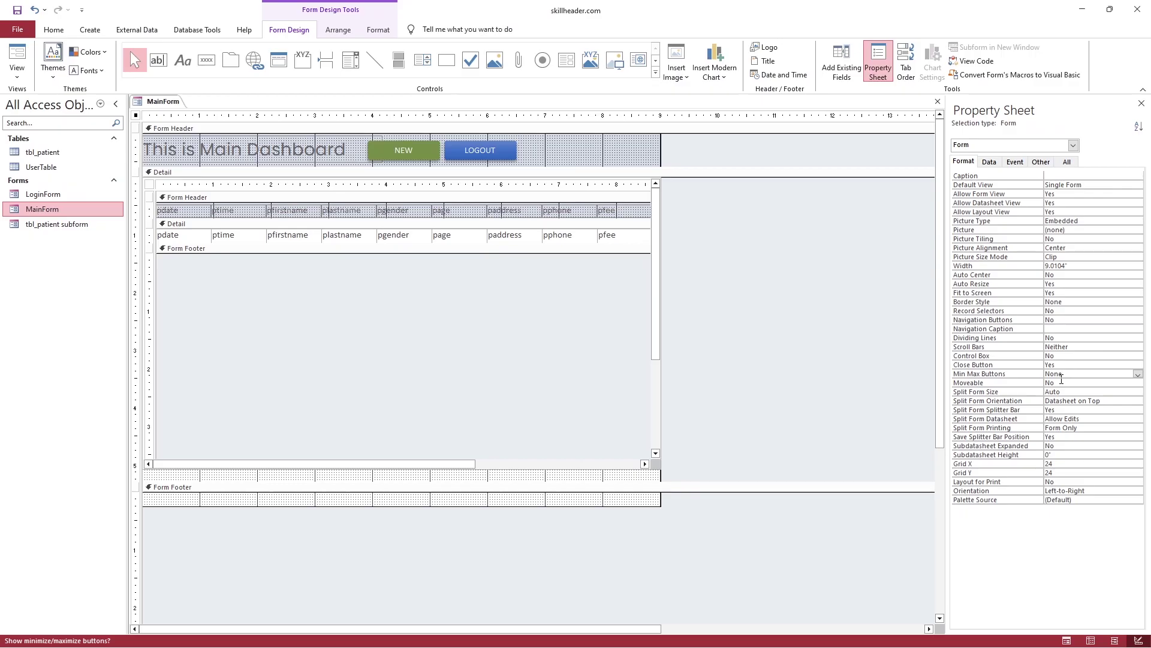
{"action": "left_click", "coordinate": [17, 60]}
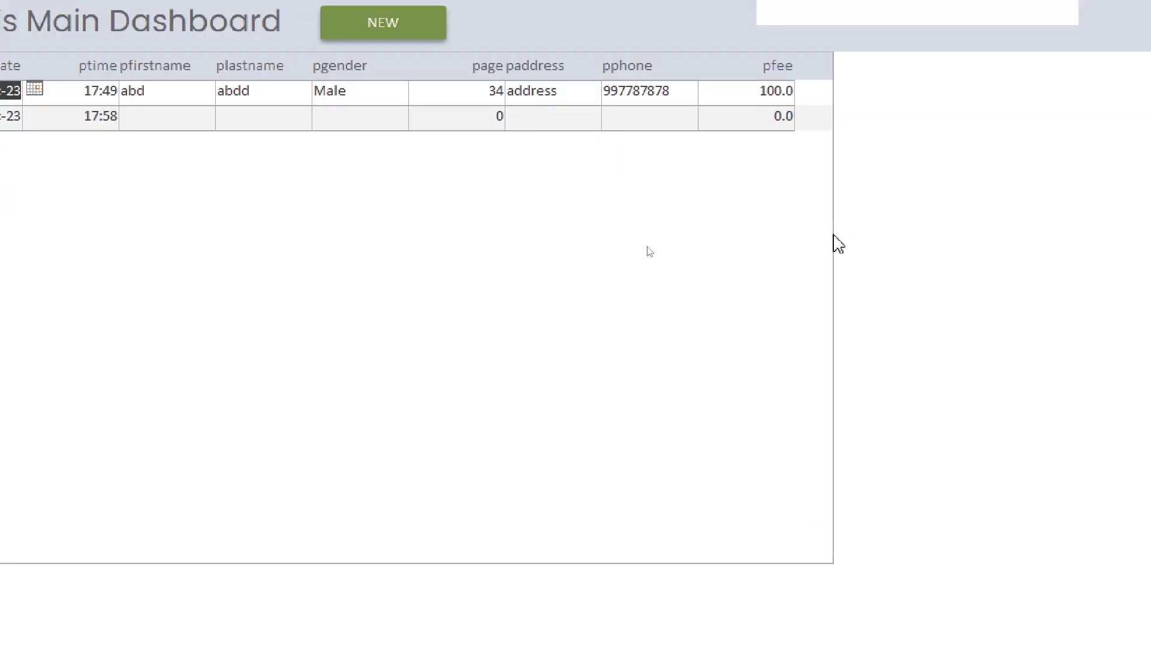
Return MainForm to design view and make the patient subform's outline transparent
{"action": "right_click", "coordinate": [173, 102]}
{"action": "left_click", "coordinate": [192, 196]}
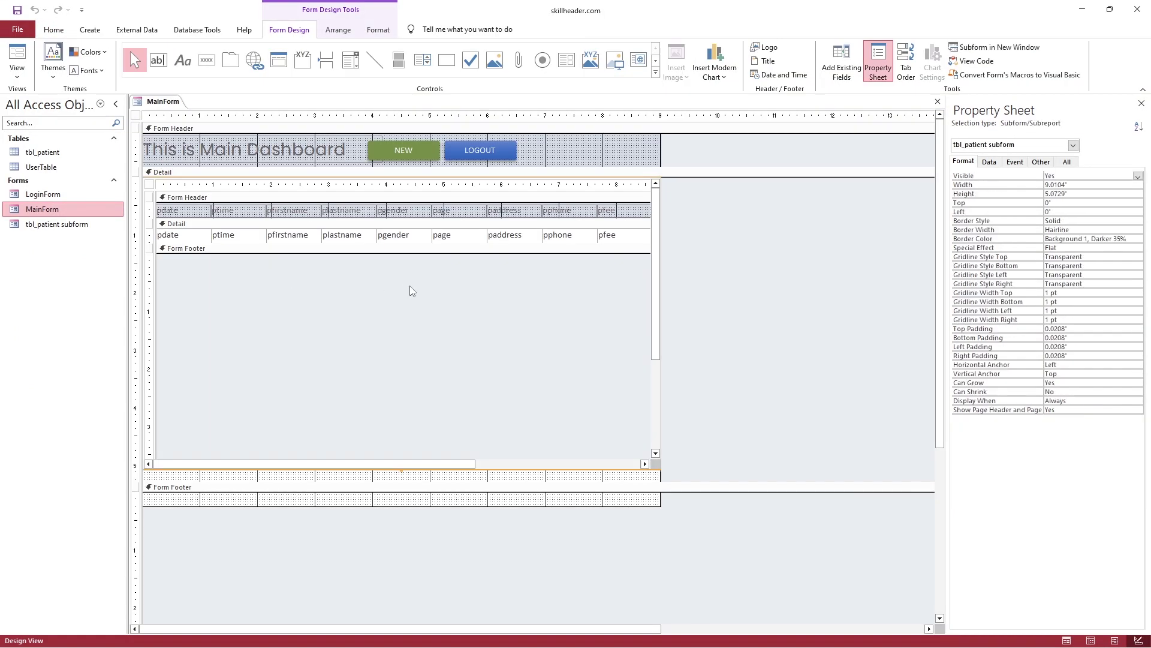
{"action": "left_click", "coordinate": [660, 475]}
{"action": "left_click", "coordinate": [378, 29]}
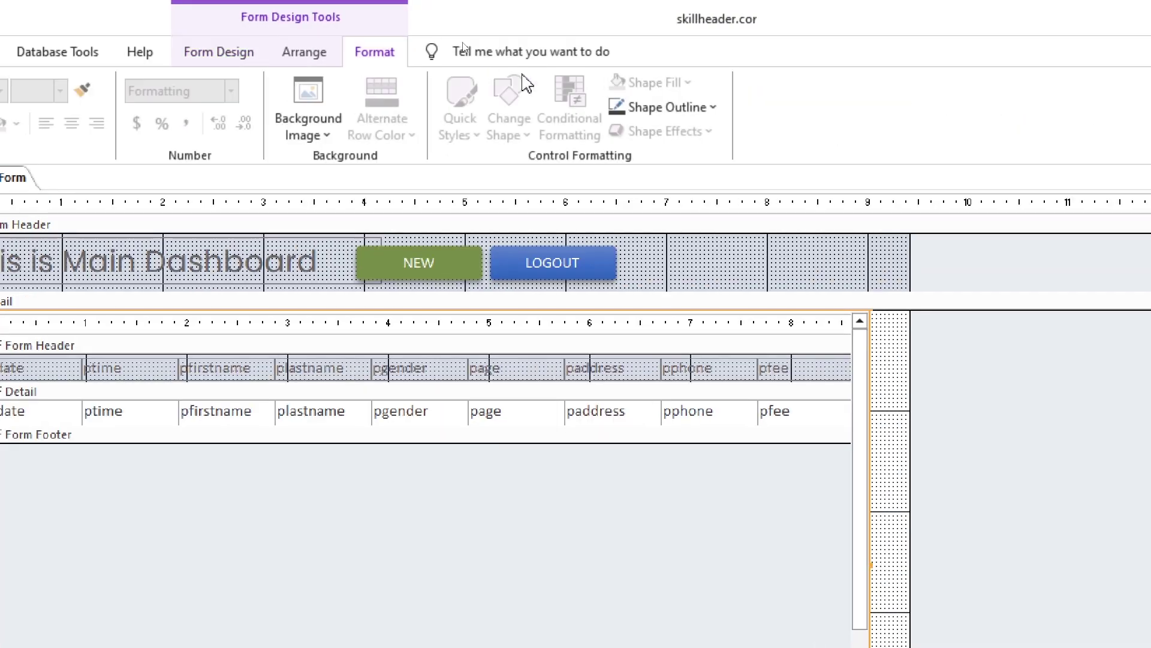
{"action": "left_click", "coordinate": [544, 61]}
{"action": "left_click", "coordinate": [653, 466]}
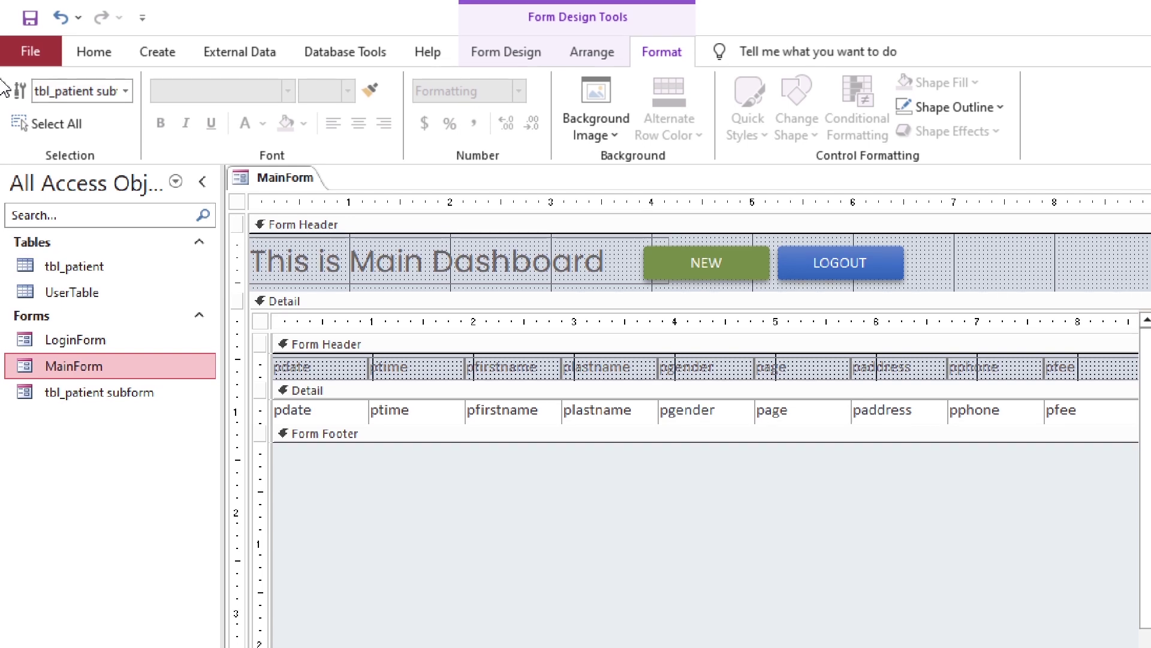
Preview MainForm in form view, checking the first patient's first and last name
{"action": "left_click", "coordinate": [96, 55]}
{"action": "left_click", "coordinate": [29, 99]}
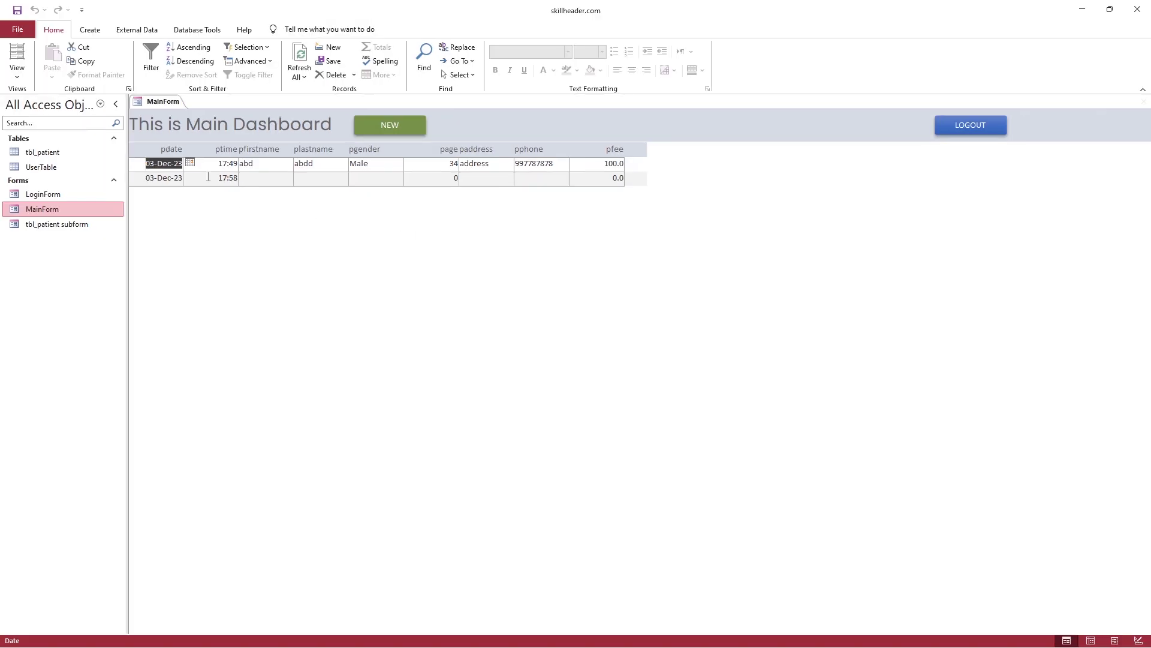
{"action": "left_click", "coordinate": [512, 290]}
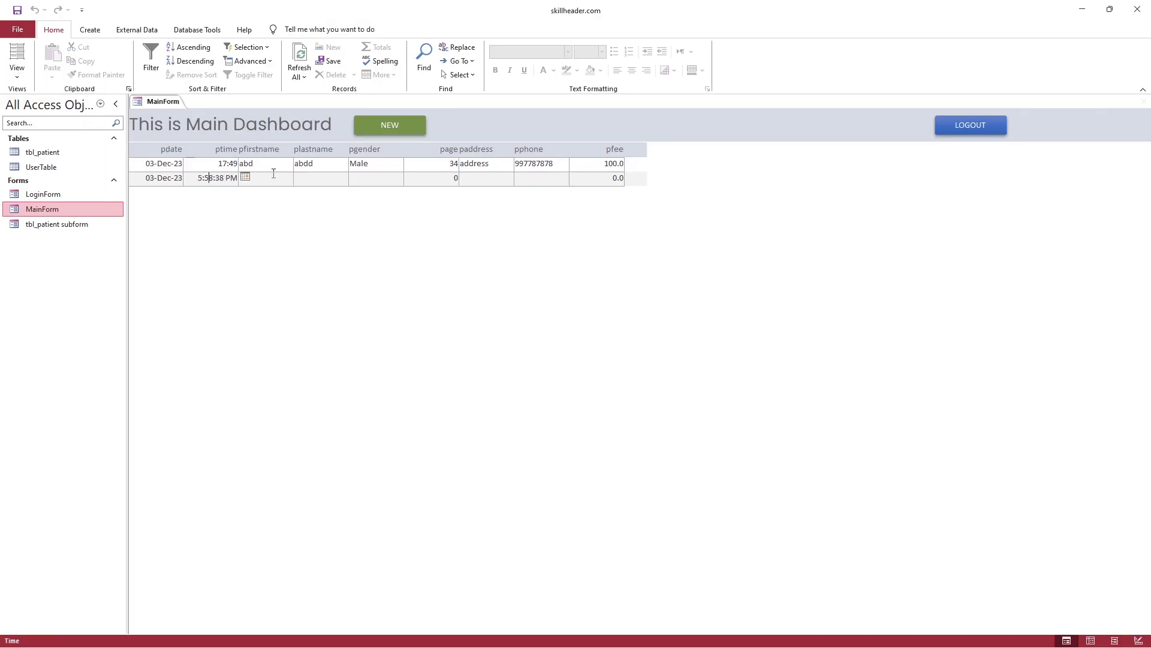
{"action": "left_click", "coordinate": [297, 166]}
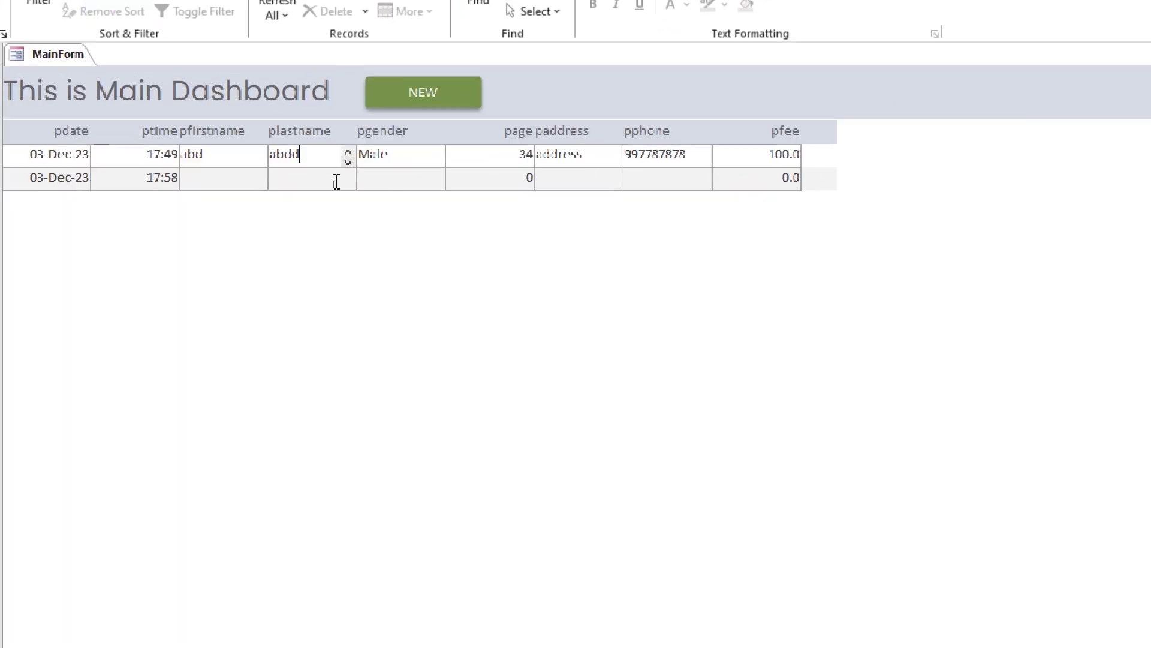
Back in design view, set MainForm's Scroll Bars property to Neither
{"action": "right_click", "coordinate": [42, 54]}
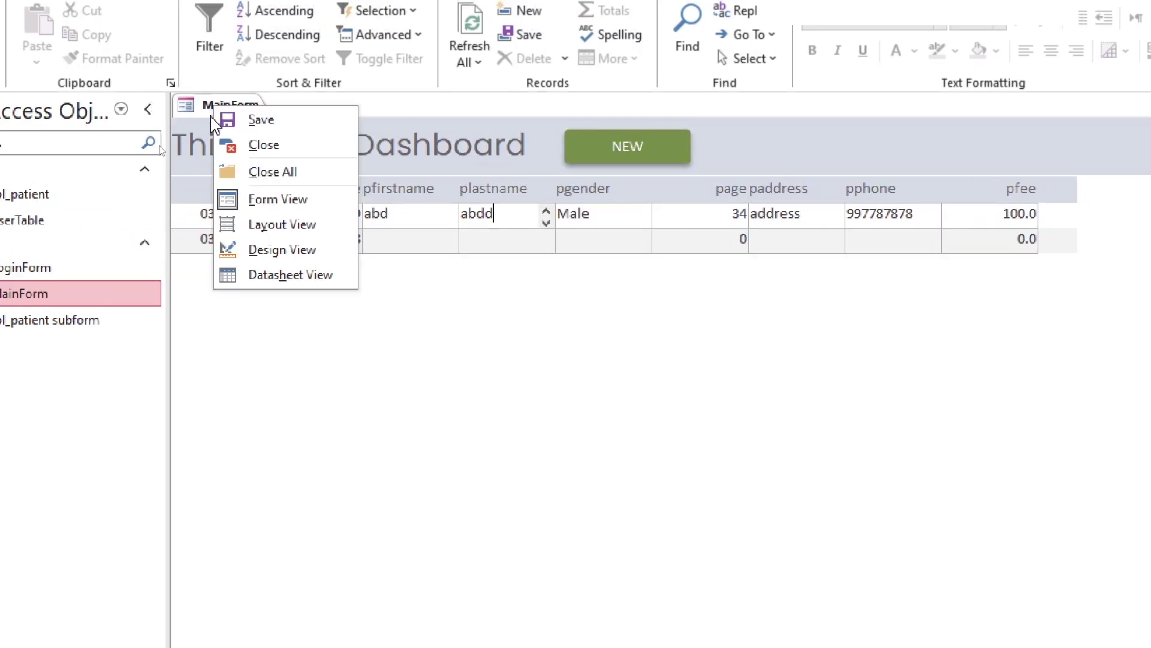
{"action": "left_click", "coordinate": [280, 250]}
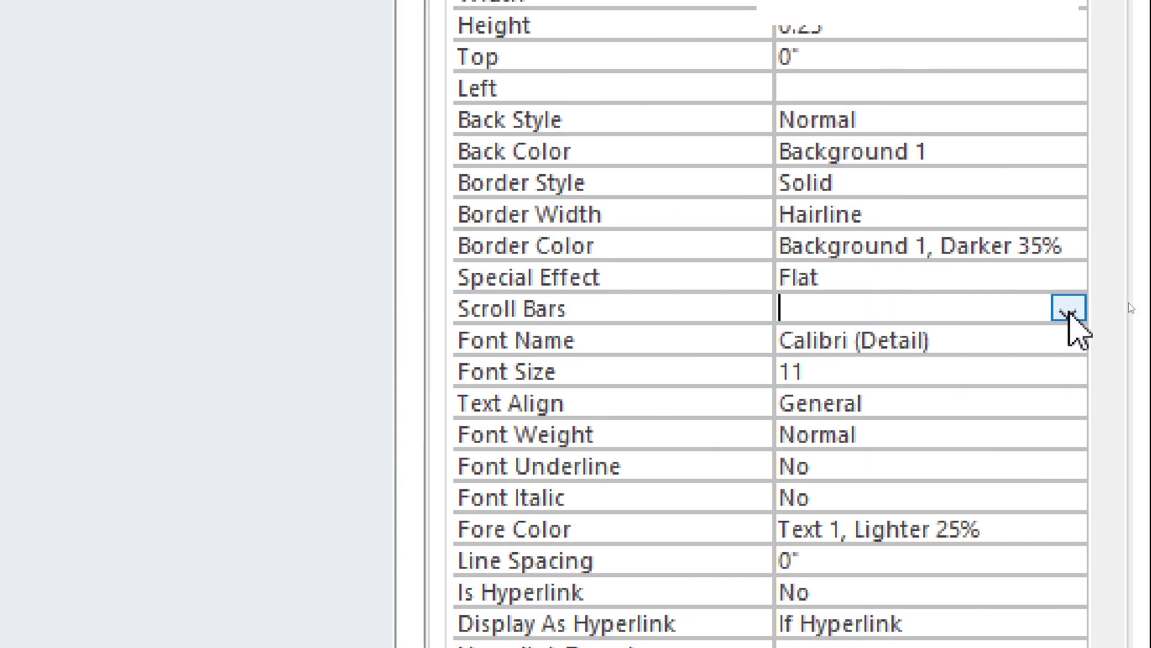
{"action": "left_click", "coordinate": [1070, 311]}
{"action": "left_click", "coordinate": [884, 337]}
Preview MainForm in form view again, then return it to design view
{"action": "left_click", "coordinate": [29, 57]}
{"action": "left_click", "coordinate": [508, 144]}
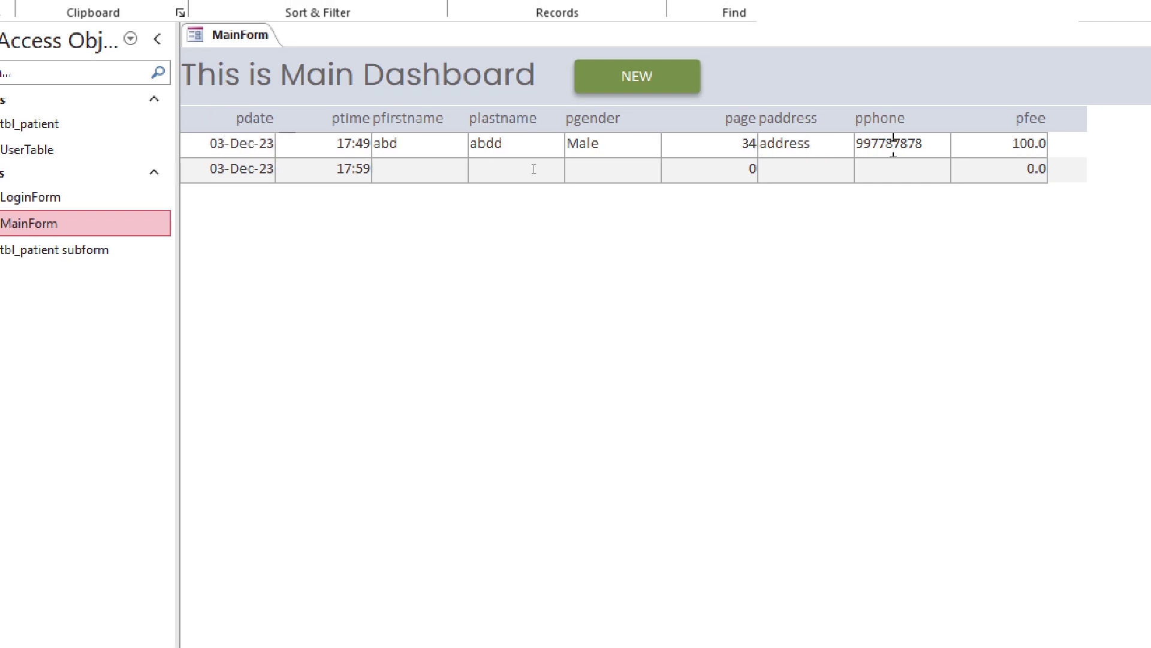
{"action": "right_click", "coordinate": [243, 42]}
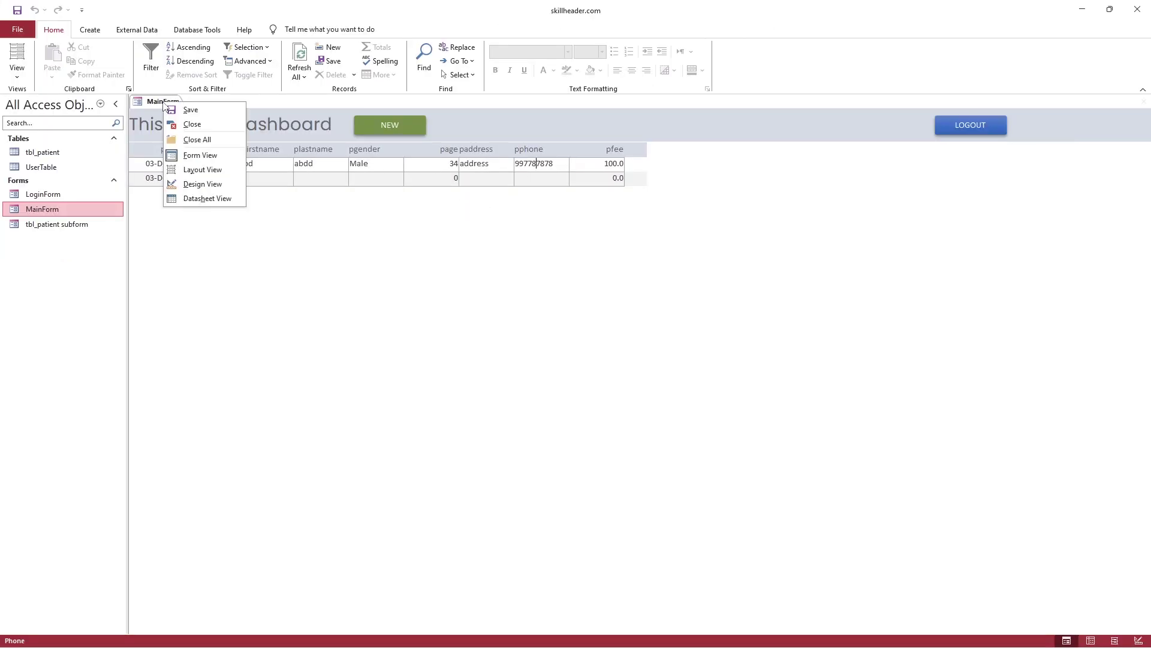
{"action": "left_click", "coordinate": [201, 184]}
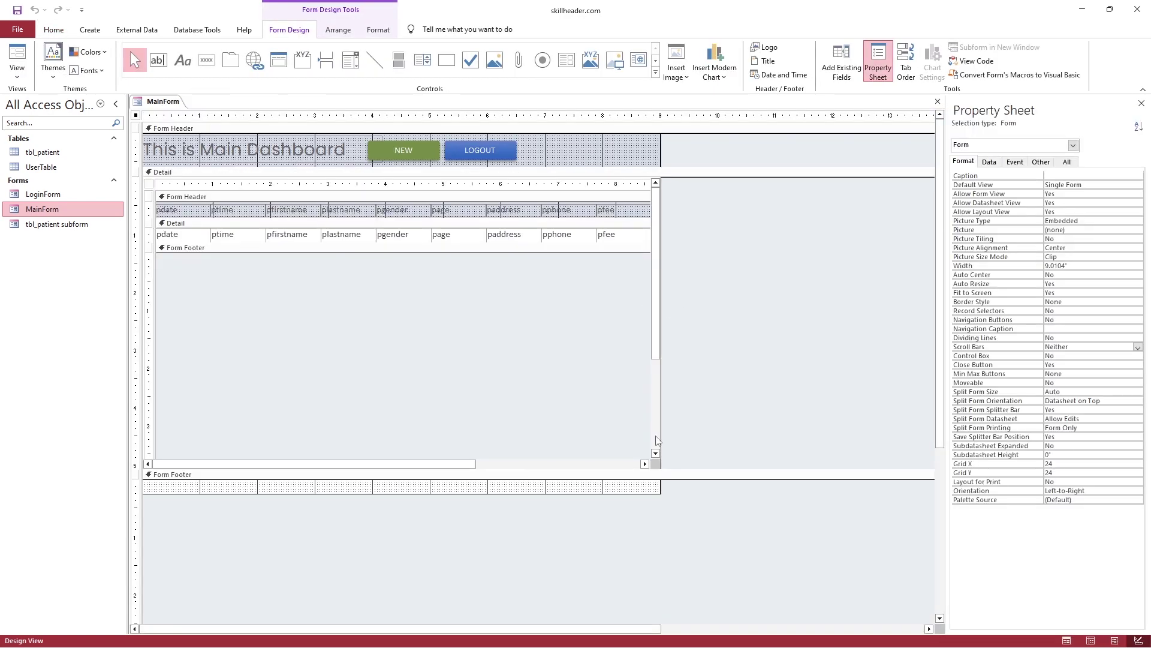
Widen the form's design area and anchor the patient subform to Stretch Across Top
{"action": "left_click_drag", "start_coordinate": [660, 486], "coordinate": [672, 483]}
{"action": "left_click", "coordinate": [674, 341]}
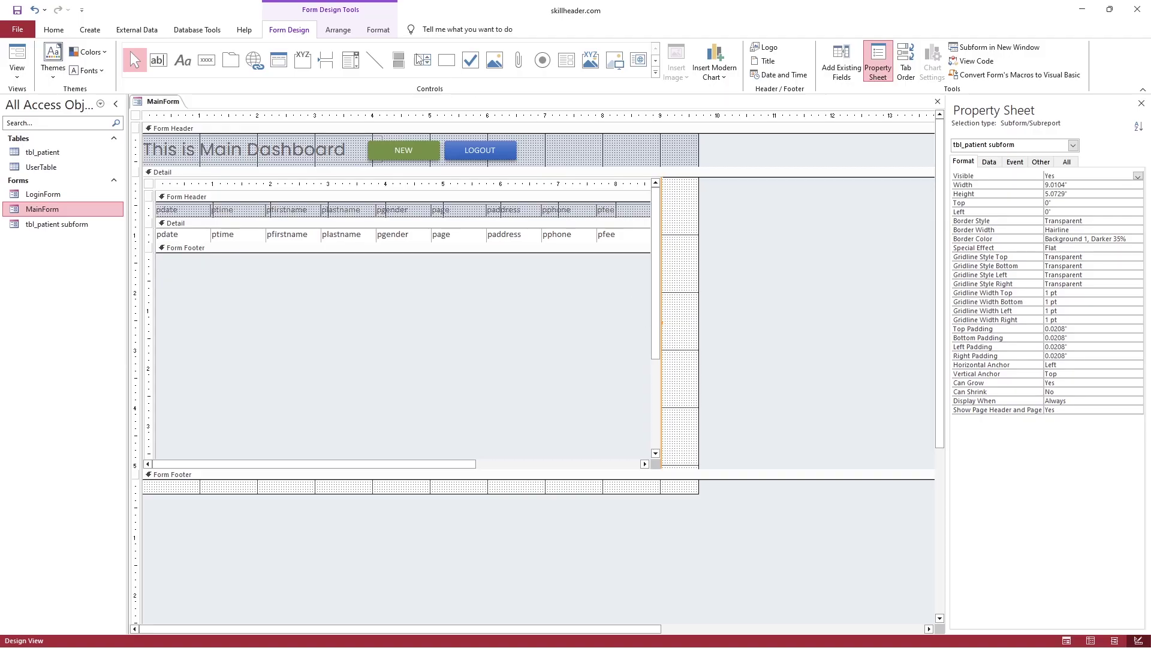
{"action": "left_click", "coordinate": [342, 31]}
{"action": "left_click", "coordinate": [718, 133]}
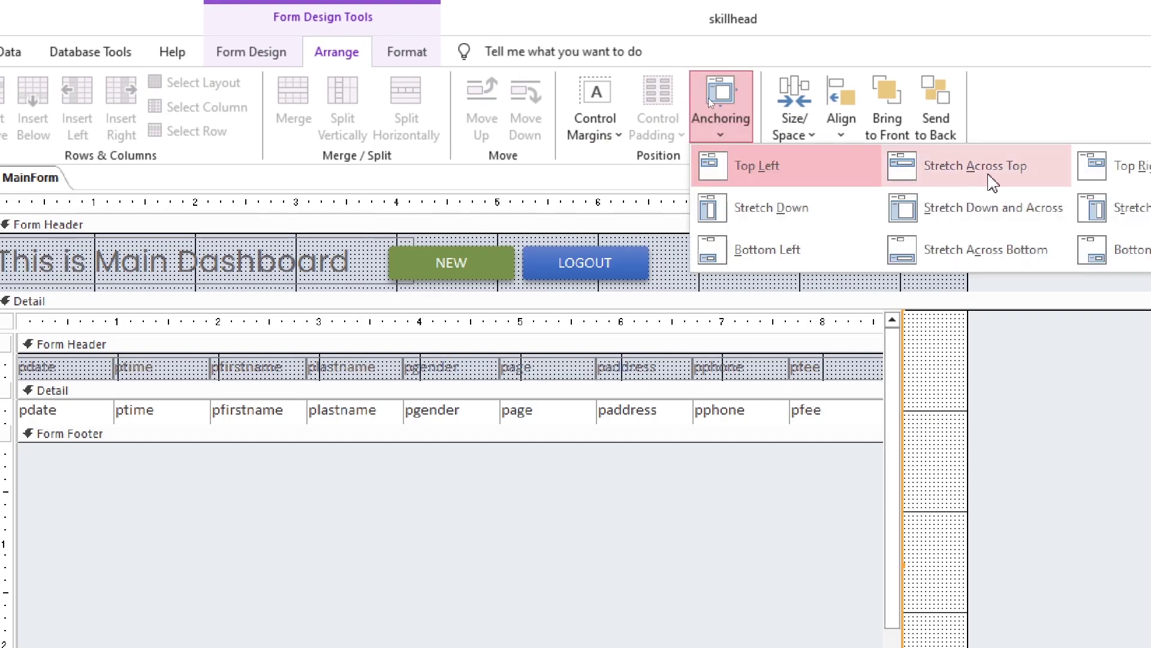
{"action": "left_click", "coordinate": [970, 179]}
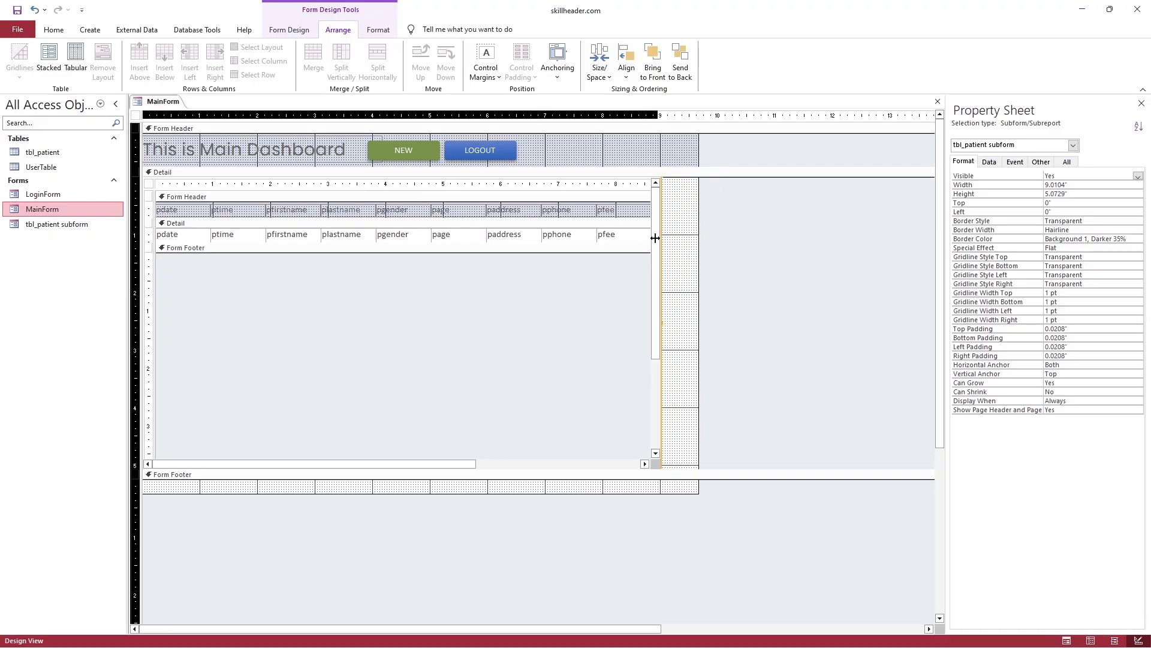
Preview MainForm in form view, then return it to design view
{"action": "left_click", "coordinate": [53, 29]}
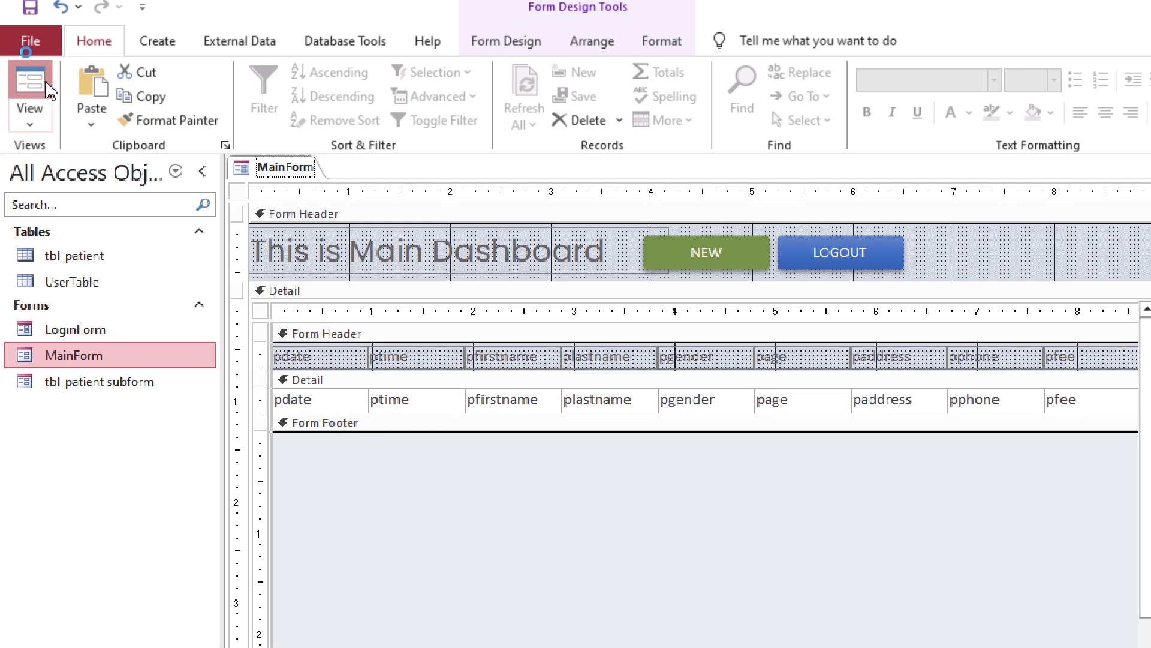
{"action": "left_click", "coordinate": [16, 60]}
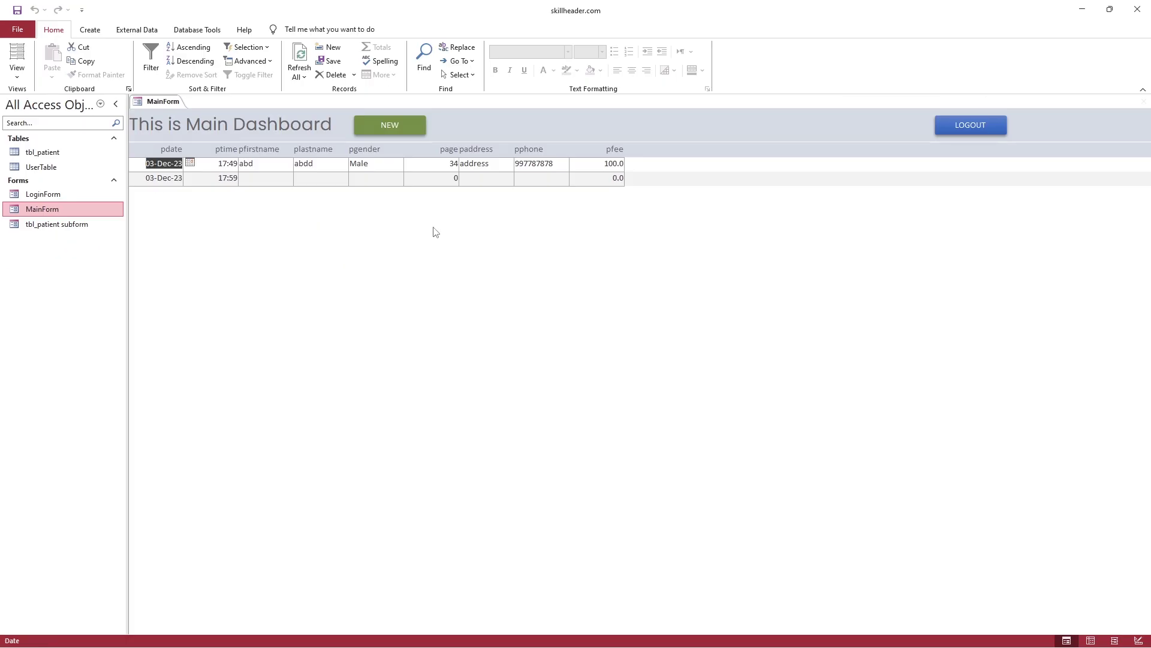
{"action": "right_click", "coordinate": [169, 102]}
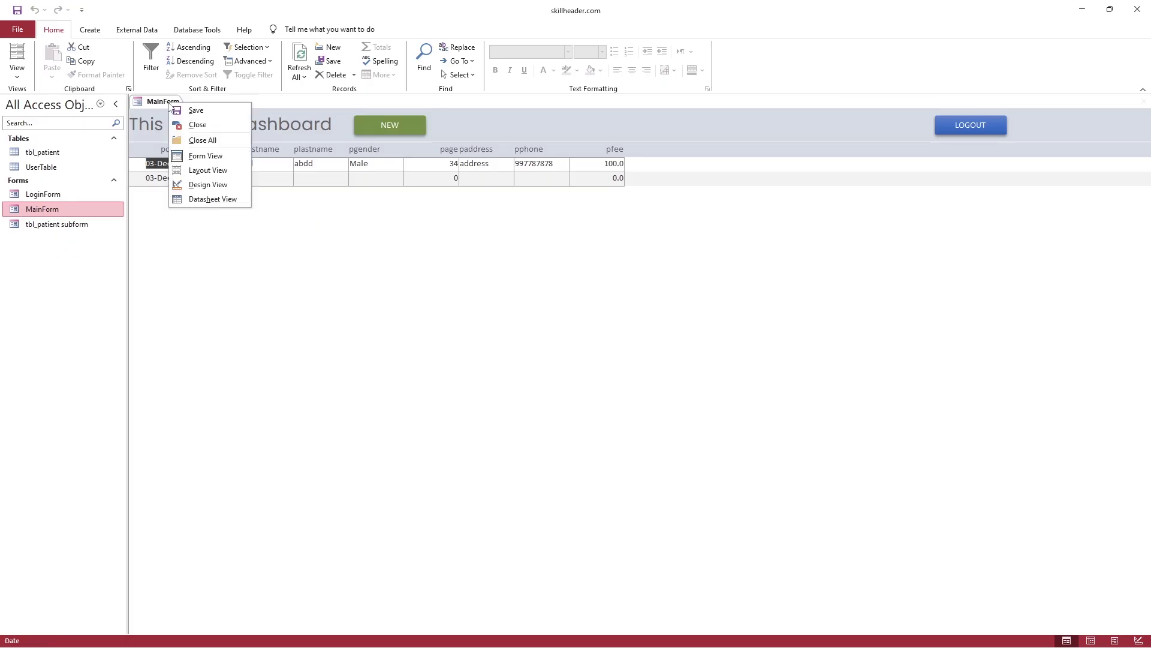
{"action": "left_click", "coordinate": [640, 187]}
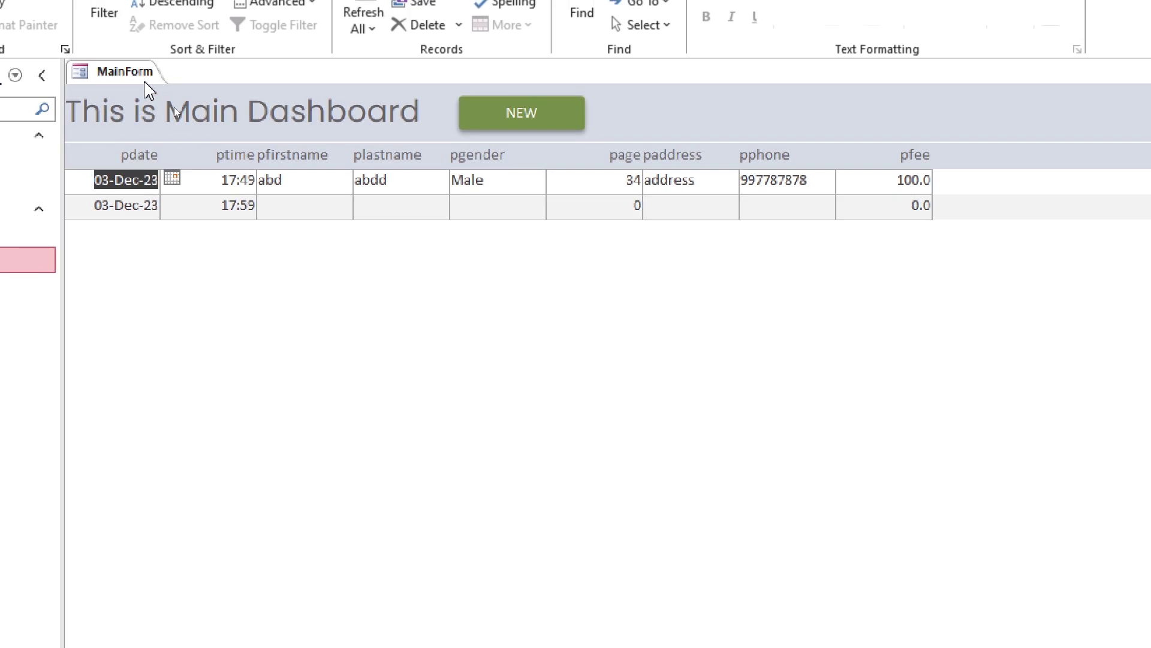
{"action": "right_click", "coordinate": [147, 84]}
{"action": "left_click", "coordinate": [204, 226]}
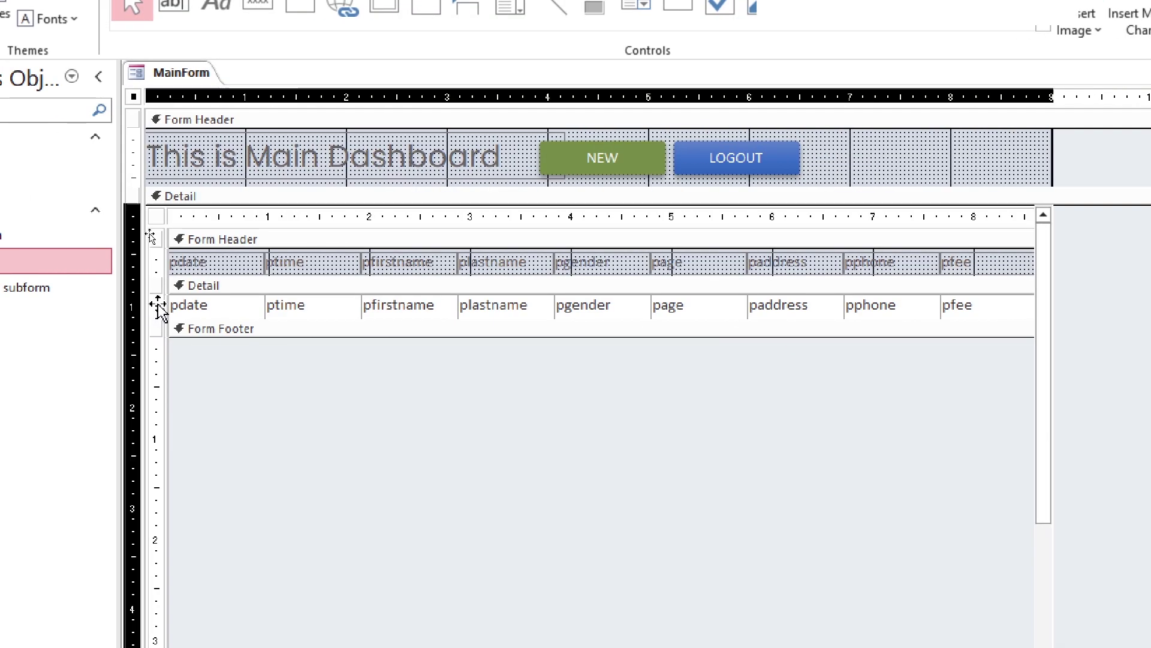
Anchor the subform's detail row fields to Stretch Across Top
{"action": "left_click", "coordinate": [159, 307]}
{"action": "left_click", "coordinate": [336, 28]}
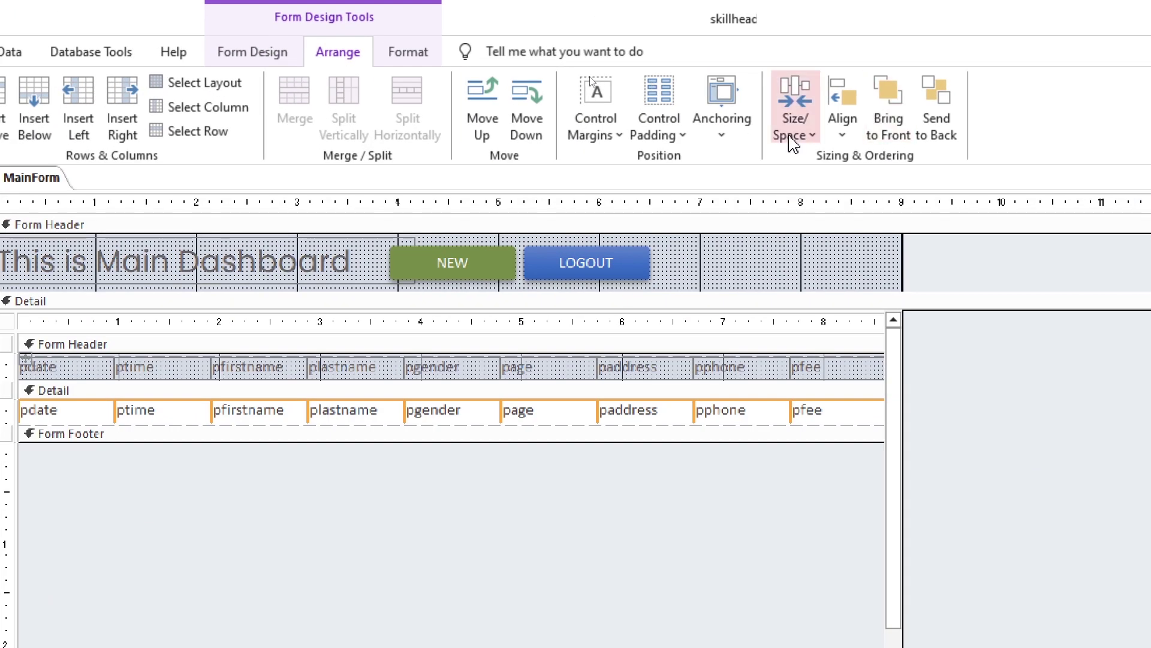
{"action": "left_click", "coordinate": [722, 123]}
{"action": "left_click", "coordinate": [935, 165]}
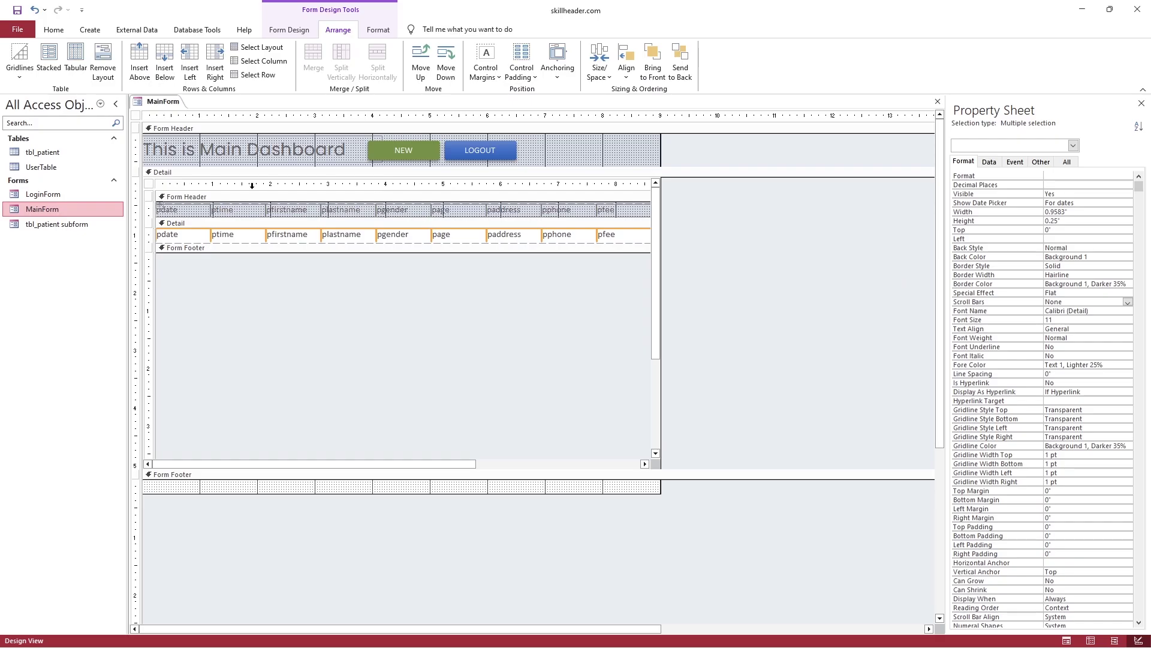
Preview the stretched layout in form view, then return to design view
{"action": "left_click", "coordinate": [53, 29]}
{"action": "left_click", "coordinate": [27, 53]}
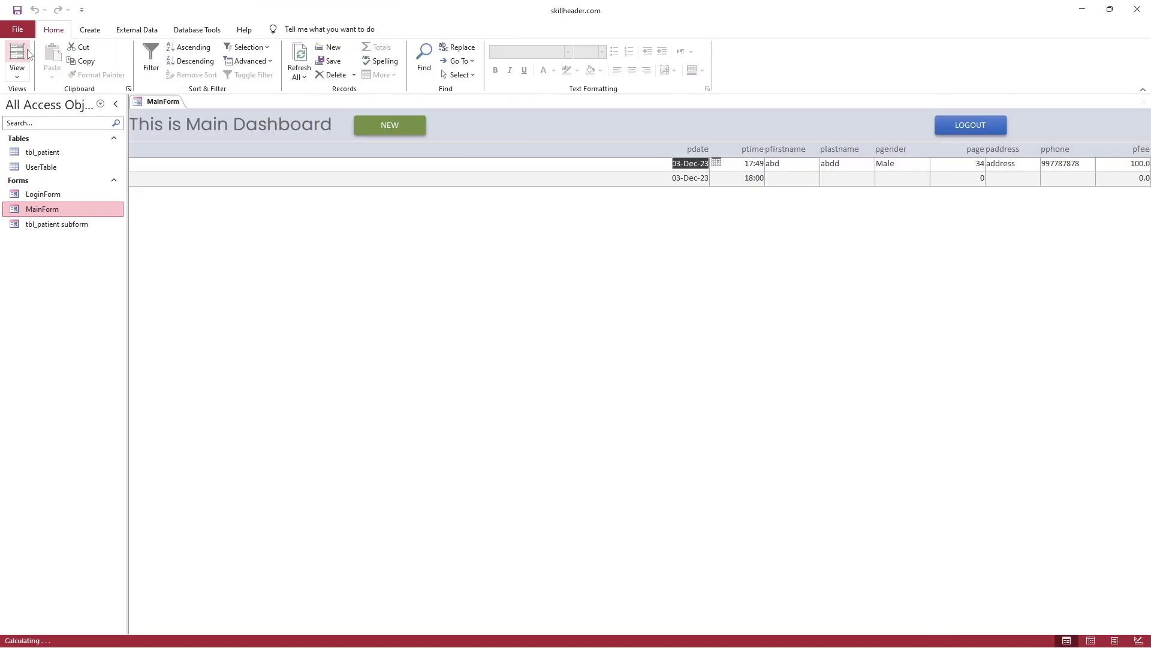
{"action": "left_click", "coordinate": [715, 182]}
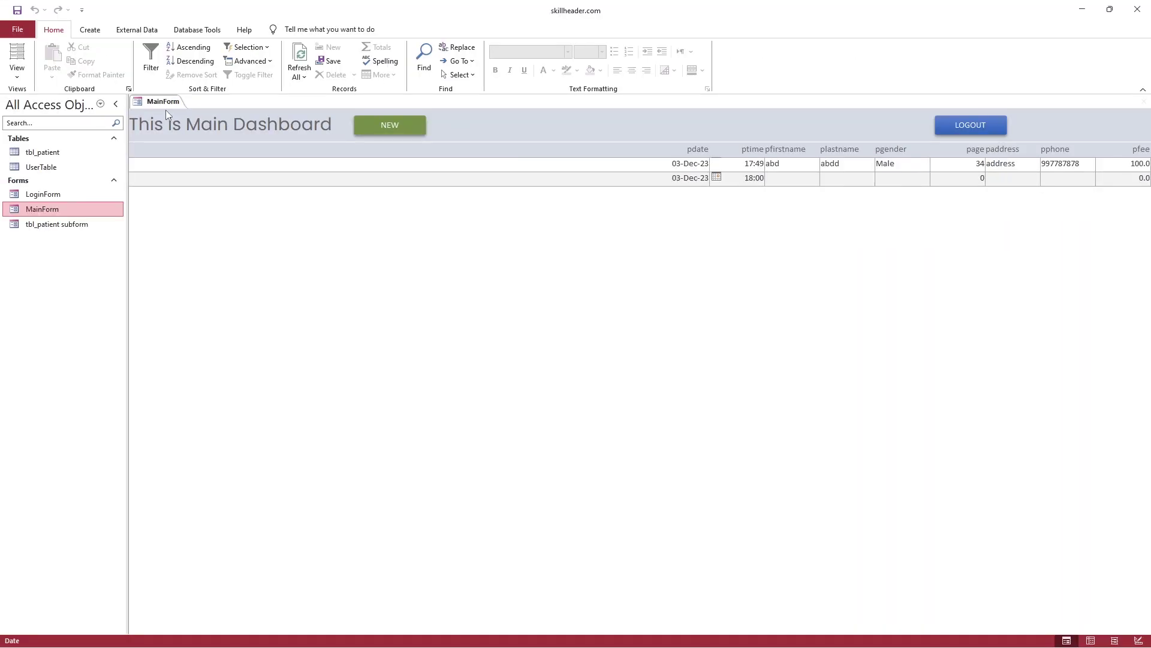
{"action": "right_click", "coordinate": [168, 114]}
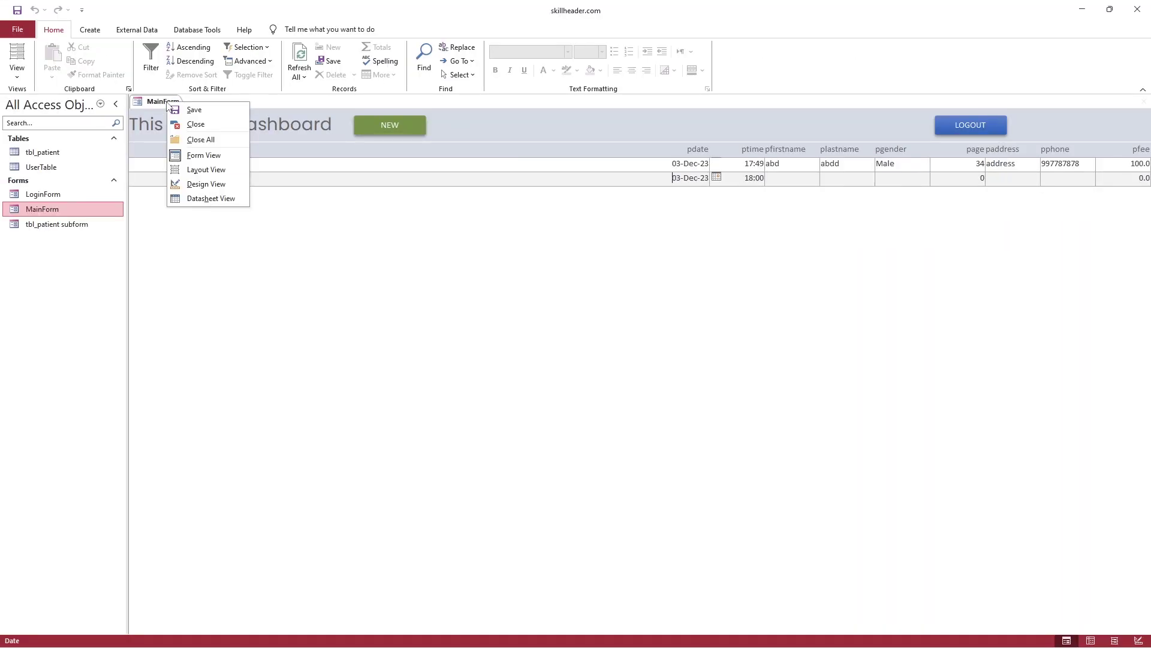
{"action": "left_click", "coordinate": [203, 184]}
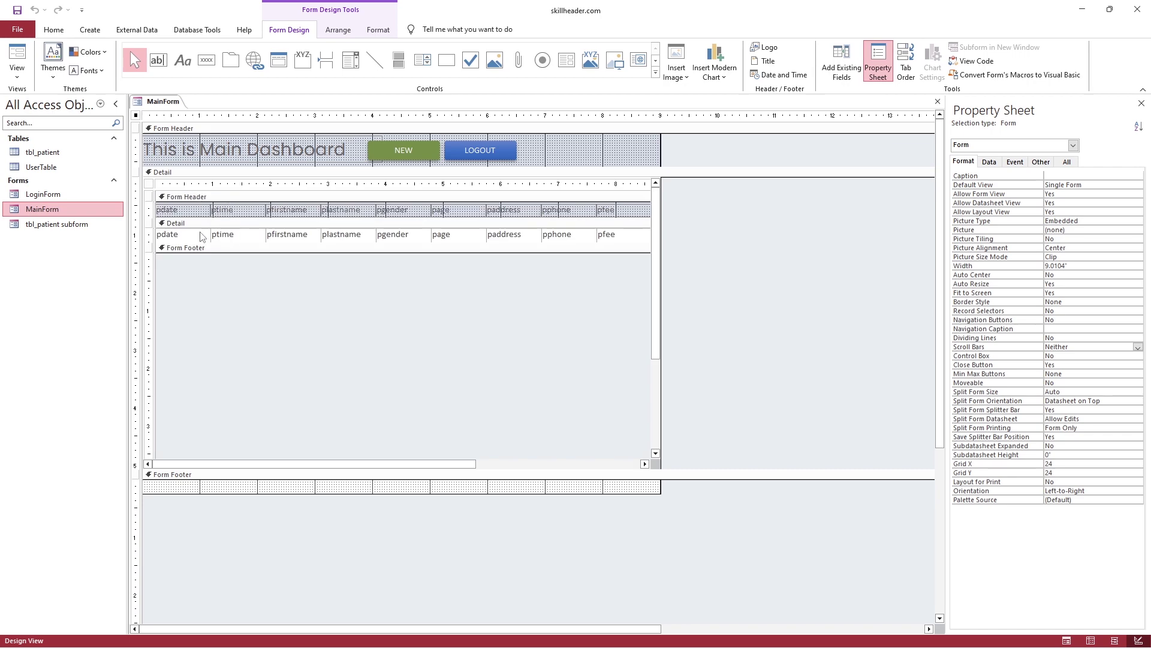
Re-anchor the patient subform across the top and enlarge its detail section
{"action": "left_click", "coordinate": [200, 236]}
{"action": "left_click", "coordinate": [339, 30]}
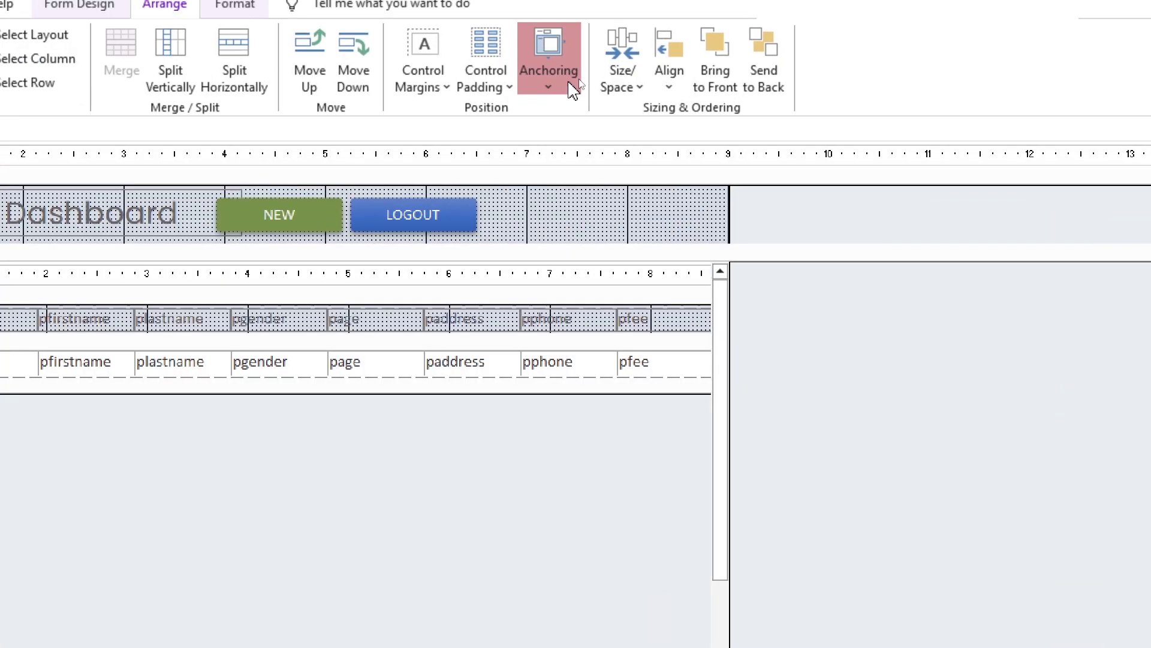
{"action": "left_click", "coordinate": [573, 90]}
{"action": "left_click", "coordinate": [793, 132]}
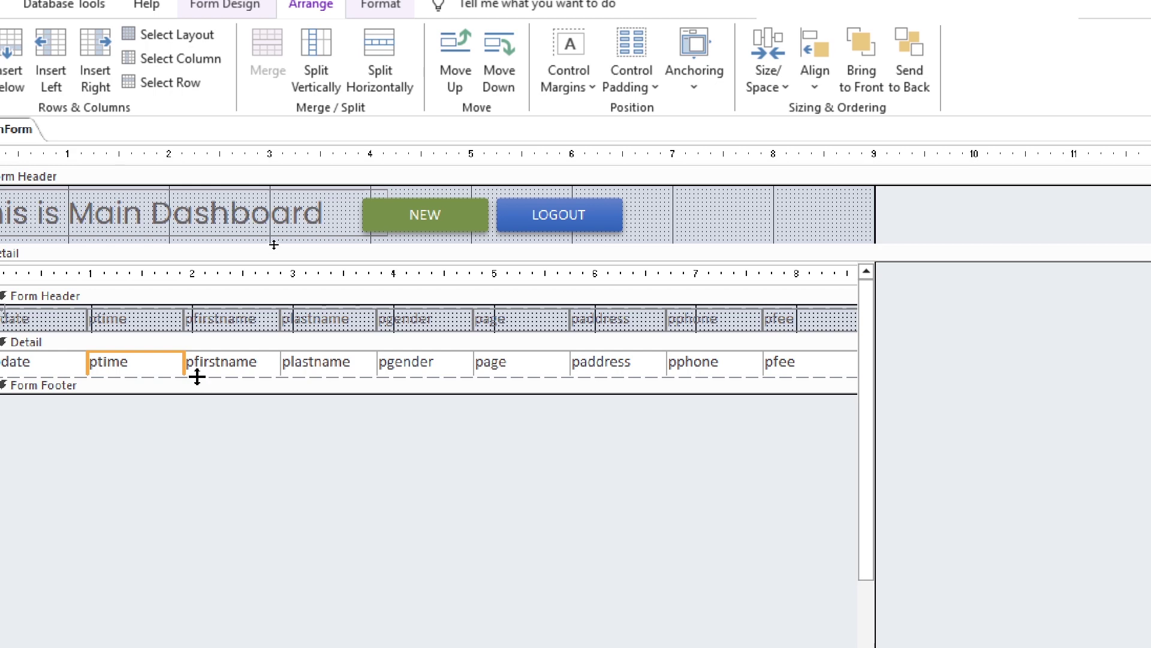
{"action": "left_click_drag", "start_coordinate": [198, 377], "coordinate": [197, 411]}
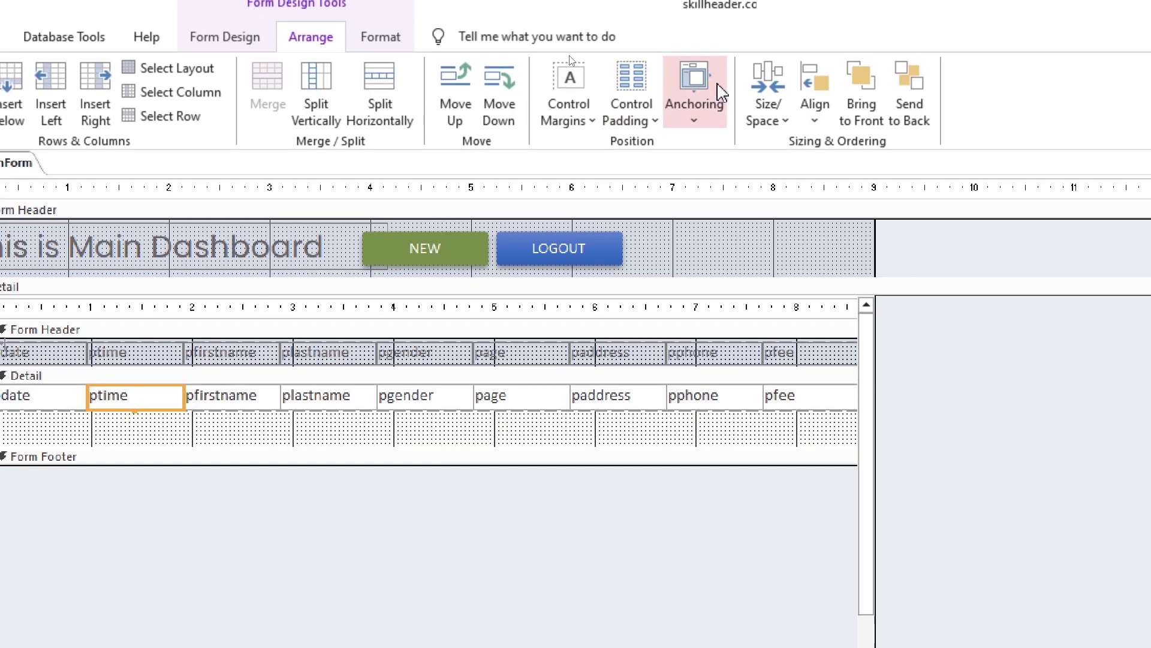
Anchor the ptime, pfirstname and plastname fields to Stretch Across Top
{"action": "left_click", "coordinate": [695, 60]}
{"action": "left_click", "coordinate": [887, 120]}
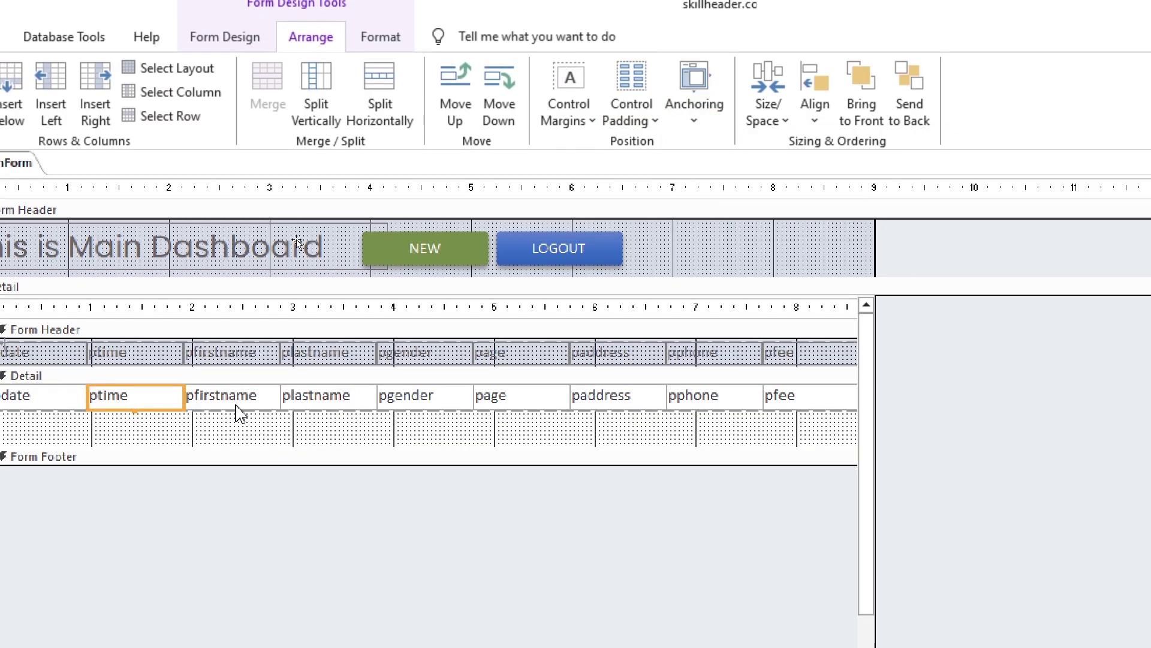
{"action": "left_click", "coordinate": [240, 405]}
{"action": "left_click", "coordinate": [694, 90]}
{"action": "left_click", "coordinate": [936, 151]}
{"action": "left_click", "coordinate": [330, 404]}
{"action": "left_click", "coordinate": [694, 90]}
{"action": "left_click", "coordinate": [920, 154]}
Anchor the pgender, page and paddress fields across the top
{"action": "left_click", "coordinate": [449, 399]}
{"action": "left_click", "coordinate": [694, 96]}
{"action": "left_click", "coordinate": [720, 151]}
{"action": "left_click", "coordinate": [522, 397]}
{"action": "left_click", "coordinate": [694, 90]}
{"action": "left_click", "coordinate": [874, 156]}
{"action": "left_click", "coordinate": [617, 397]}
{"action": "left_click", "coordinate": [694, 90]}
{"action": "left_click", "coordinate": [884, 150]}
Anchor pphone and pfee across the top, then trim the detail section's empty space
{"action": "left_click", "coordinate": [714, 397]}
{"action": "left_click", "coordinate": [694, 90]}
{"action": "left_click", "coordinate": [906, 154]}
{"action": "left_click", "coordinate": [797, 396]}
{"action": "left_click", "coordinate": [695, 90]}
{"action": "left_click", "coordinate": [906, 154]}
{"action": "left_click", "coordinate": [600, 464]}
{"action": "left_click_drag", "start_coordinate": [600, 466], "coordinate": [578, 404]}
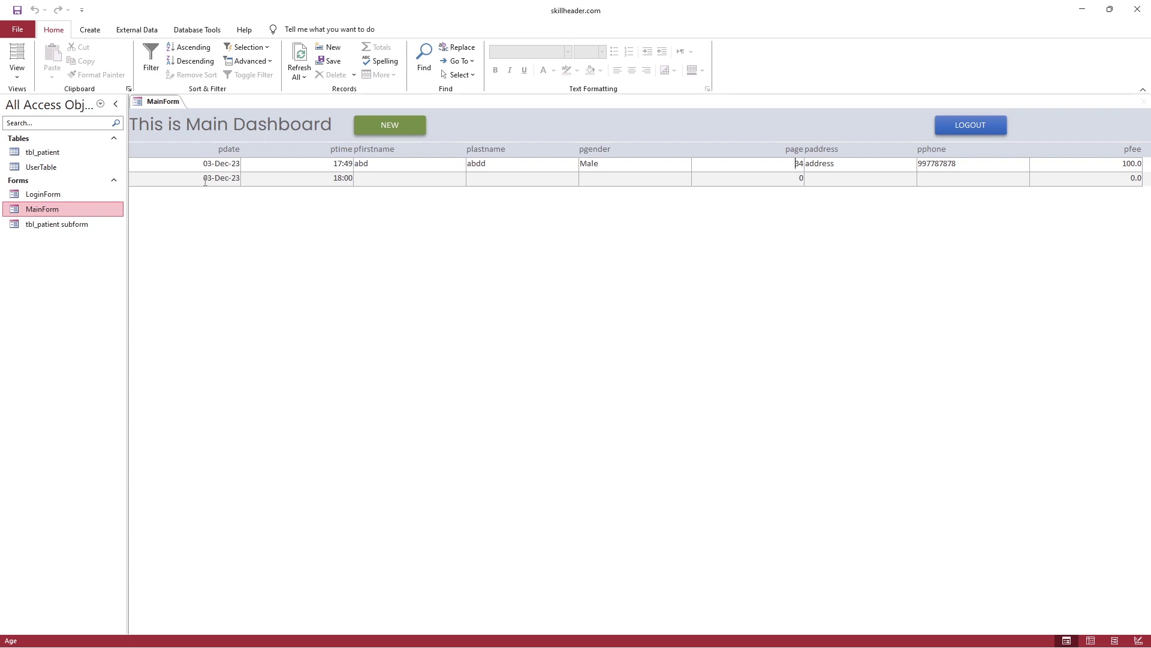
Check the second record's date and first name, then return MainForm to design view
{"action": "left_click", "coordinate": [205, 182]}
{"action": "left_click", "coordinate": [360, 179]}
{"action": "right_click", "coordinate": [155, 106]}
{"action": "left_click", "coordinate": [174, 181]}
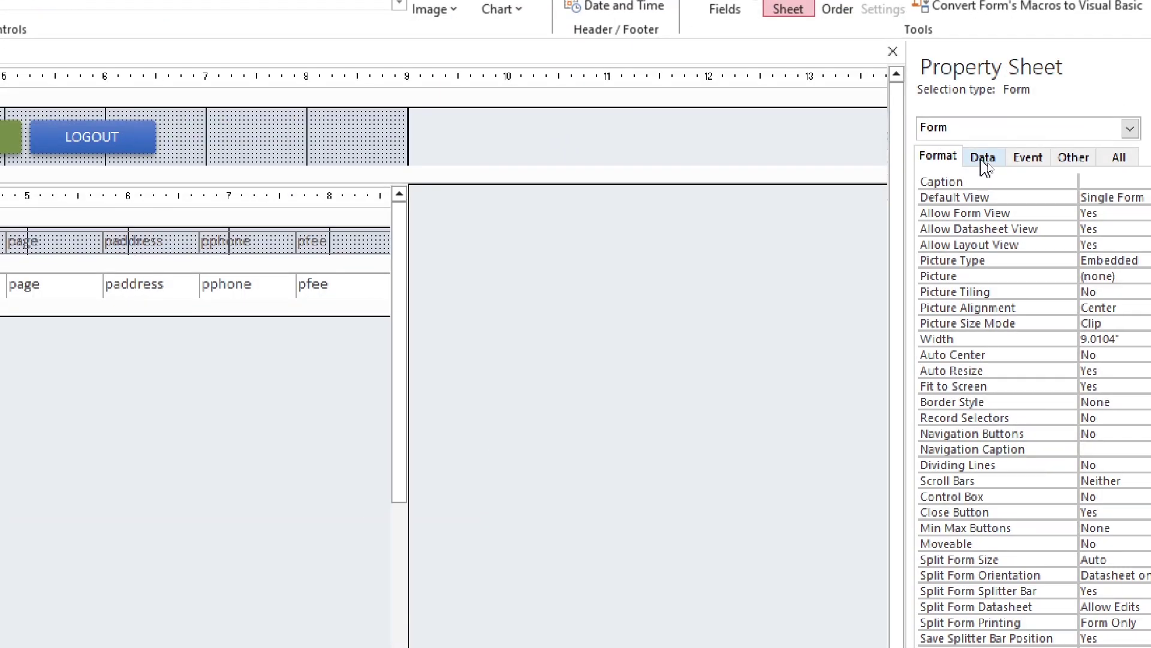
Set the form's Allow Additions data property to No
{"action": "left_click", "coordinate": [987, 159]}
{"action": "left_click", "coordinate": [983, 268]}
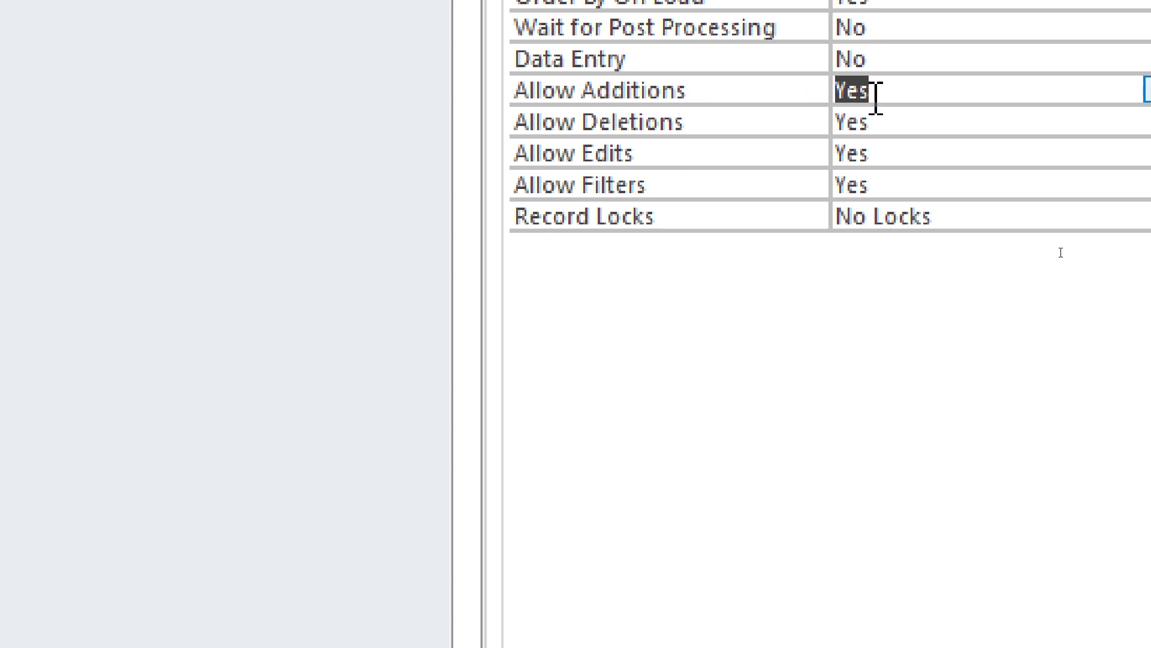
{"action": "left_click", "coordinate": [1148, 91]}
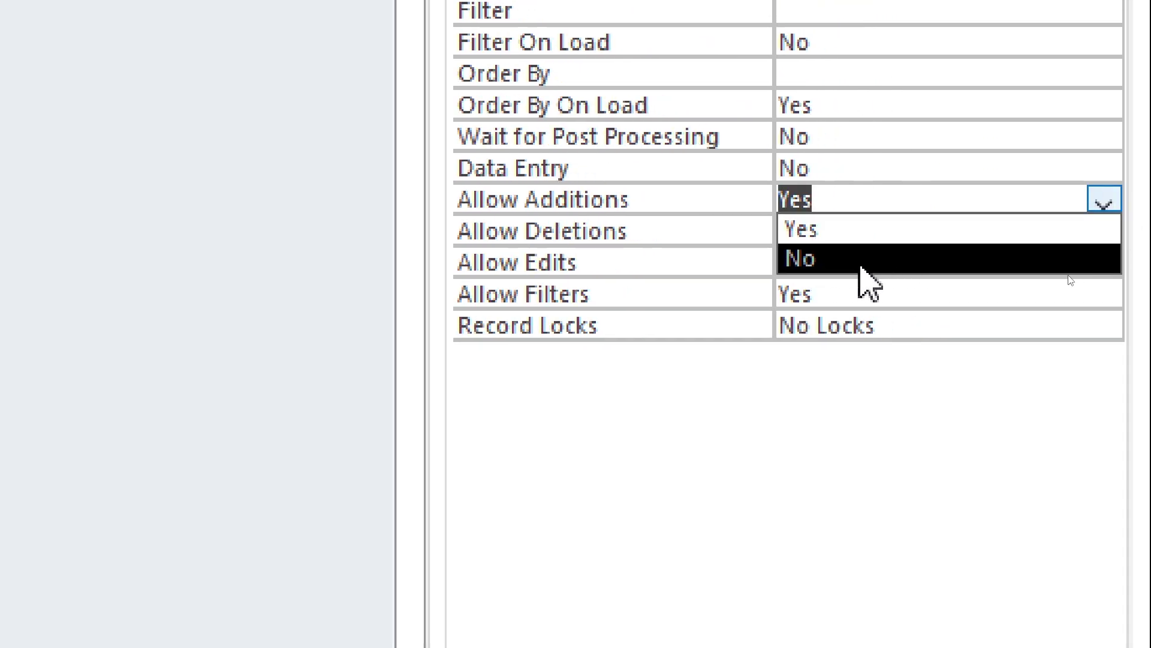
{"action": "left_click", "coordinate": [862, 260]}
{"action": "left_click", "coordinate": [826, 171]}
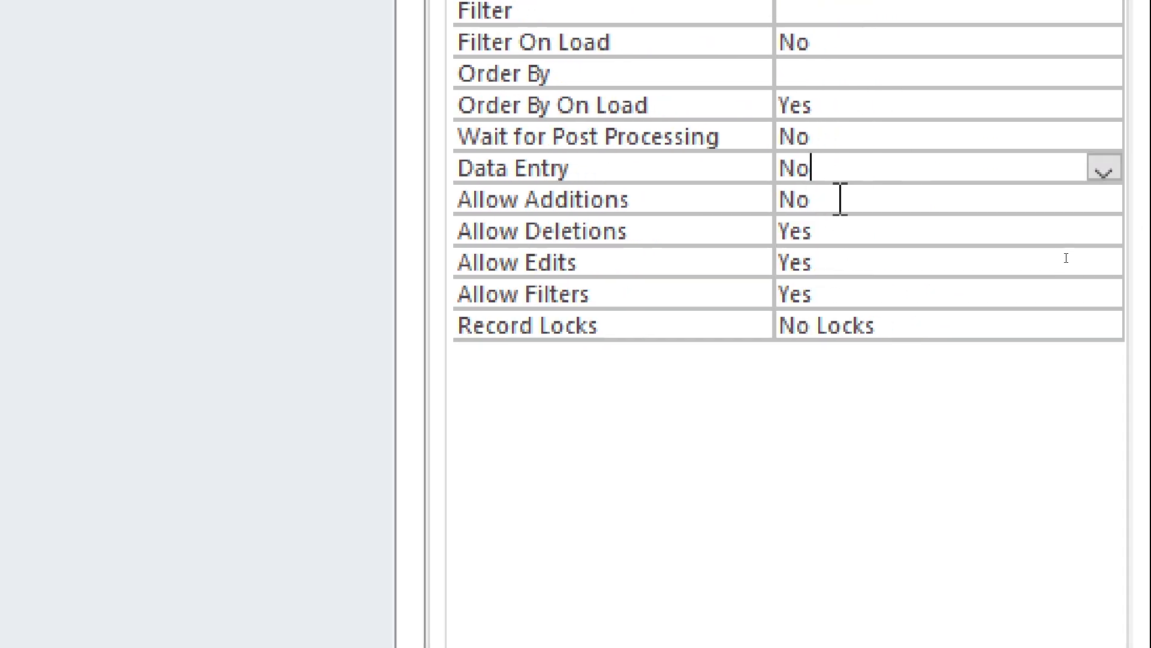
{"action": "left_click", "coordinate": [702, 200]}
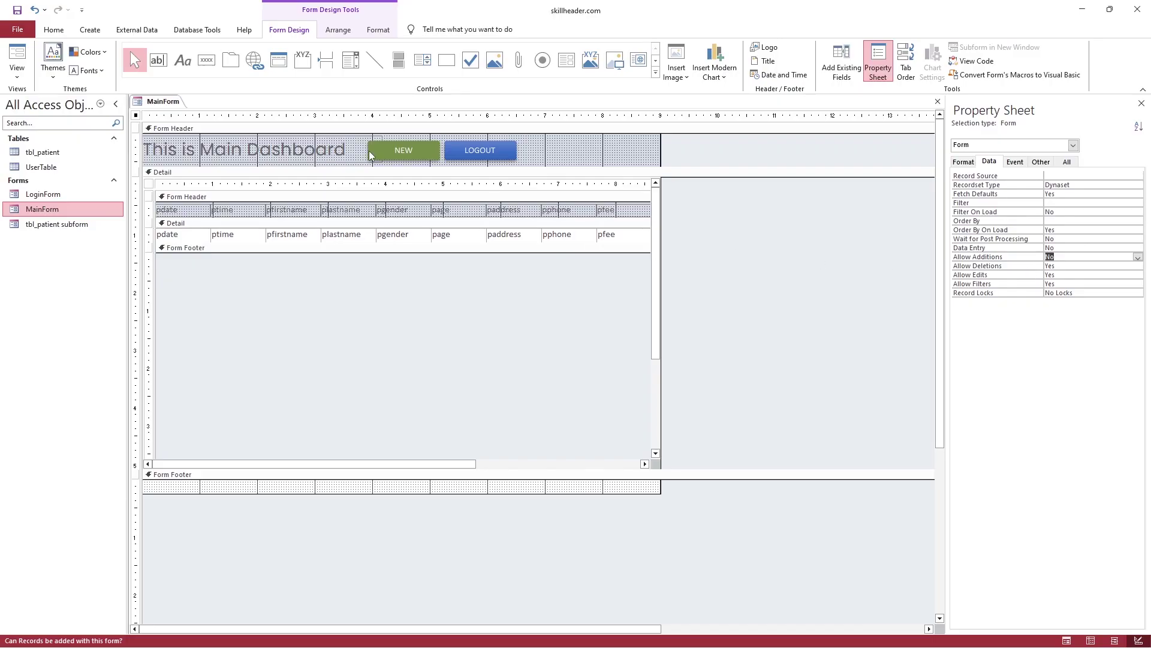
Preview MainForm in form view to confirm only the existing record appears
{"action": "left_click", "coordinate": [16, 55]}
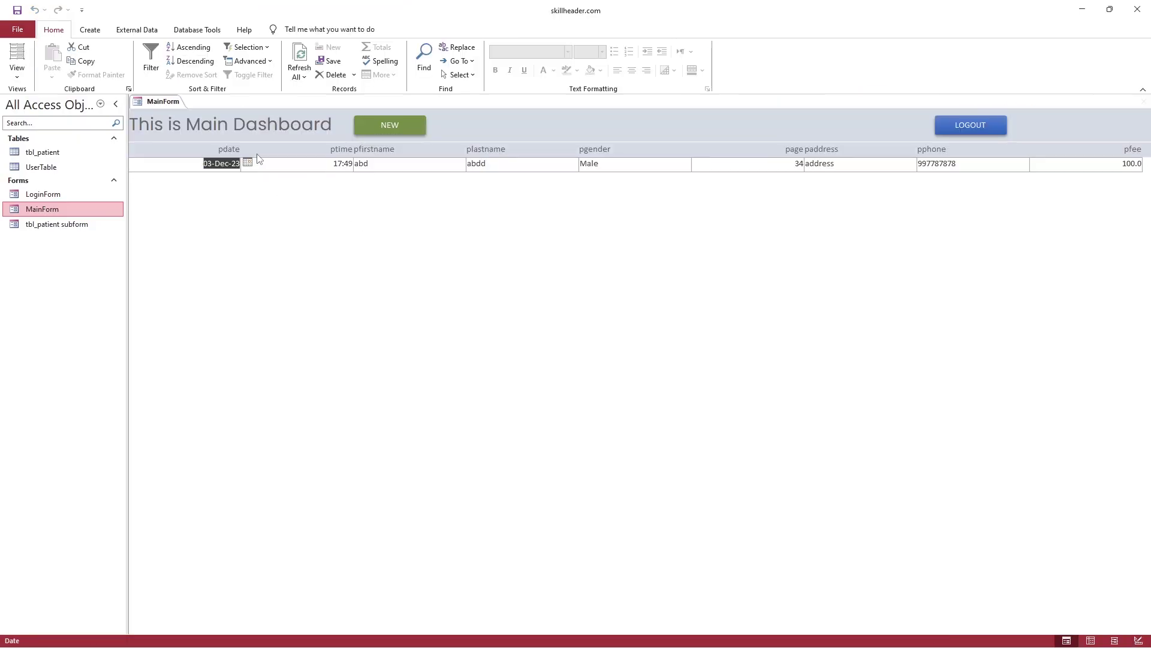
{"action": "left_click", "coordinate": [350, 164]}
{"action": "left_click", "coordinate": [469, 164]}
{"action": "left_click", "coordinate": [595, 164]}
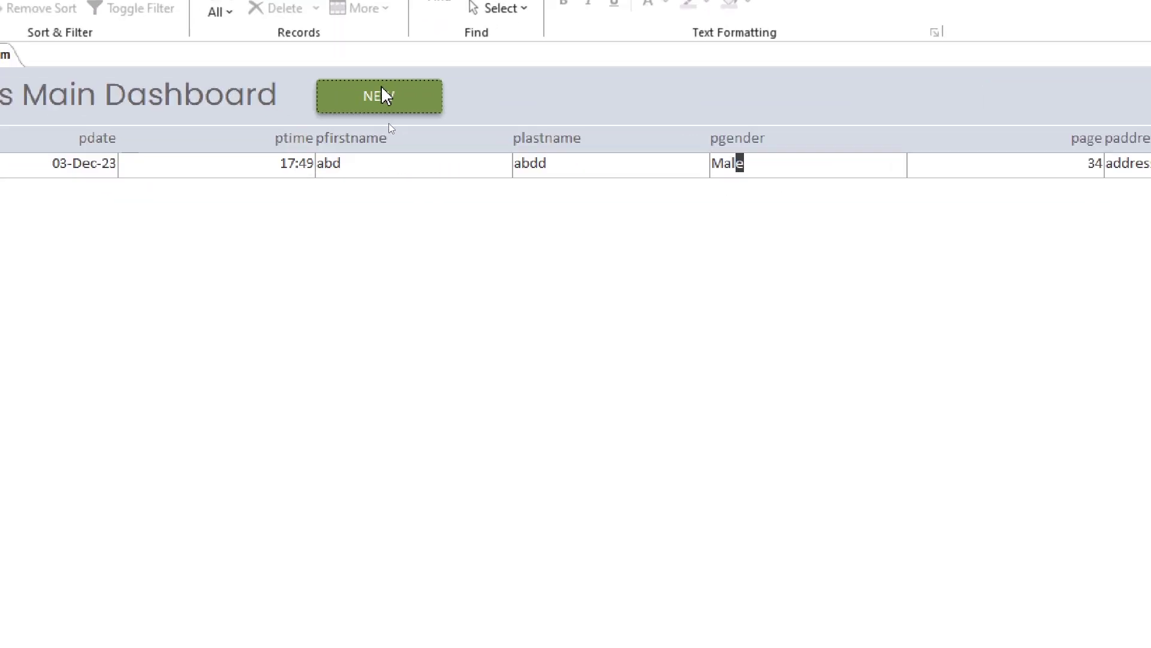
Close MainForm, saving changes to it and its subform
{"action": "right_click", "coordinate": [7, 58]}
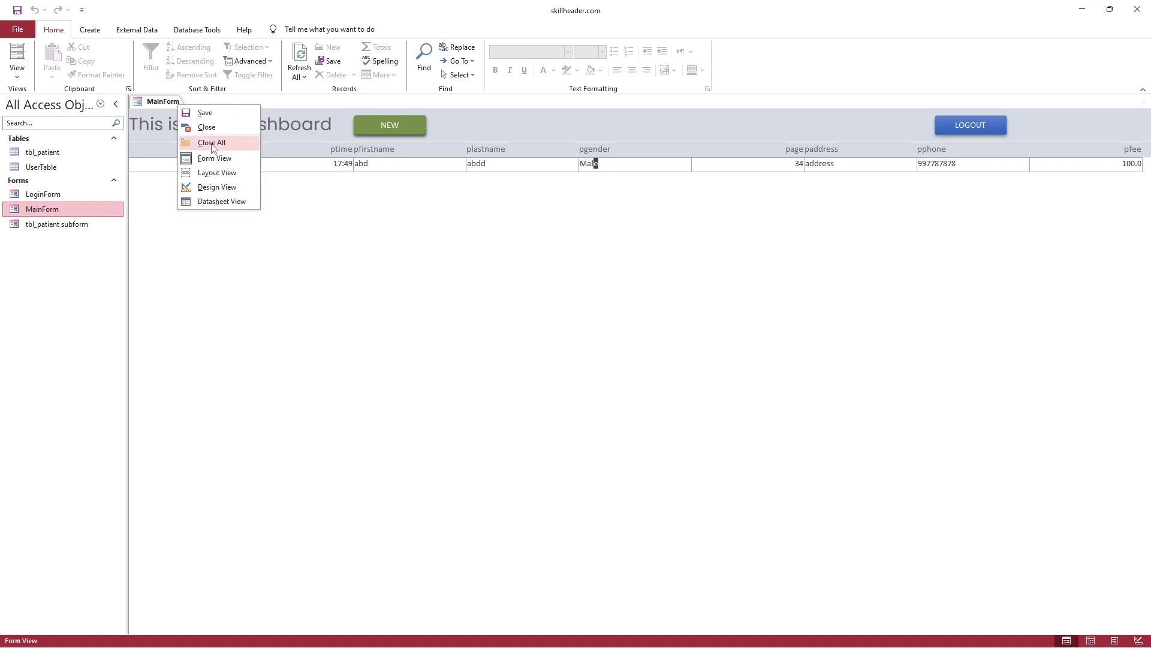
{"action": "left_click", "coordinate": [214, 128]}
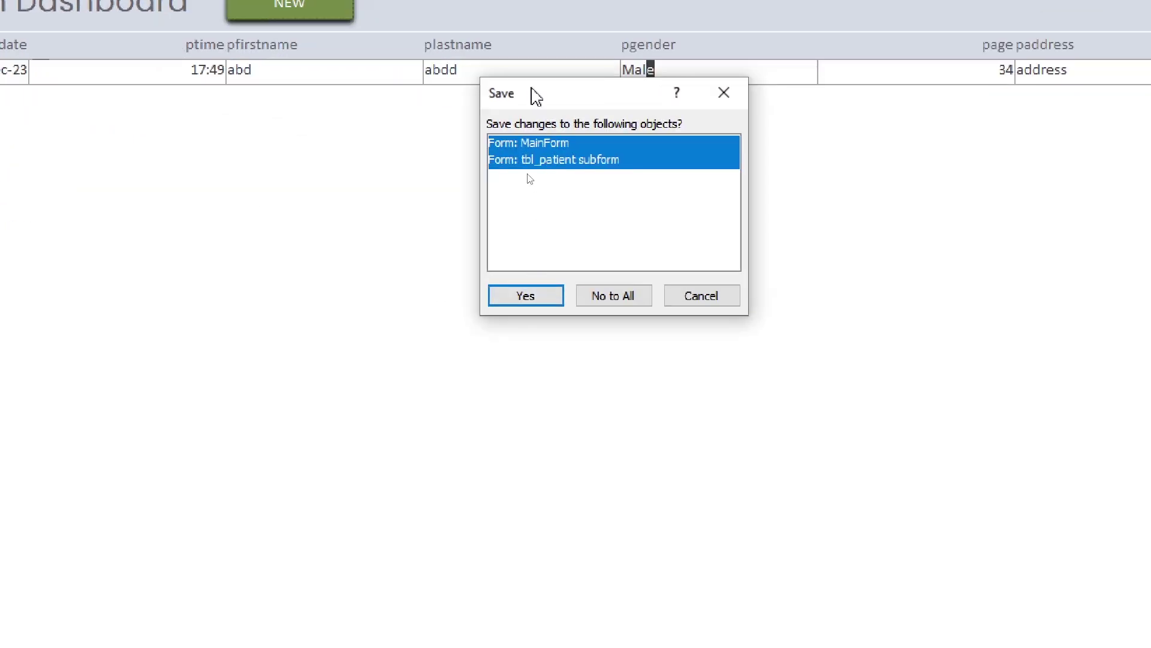
{"action": "left_click", "coordinate": [534, 299]}
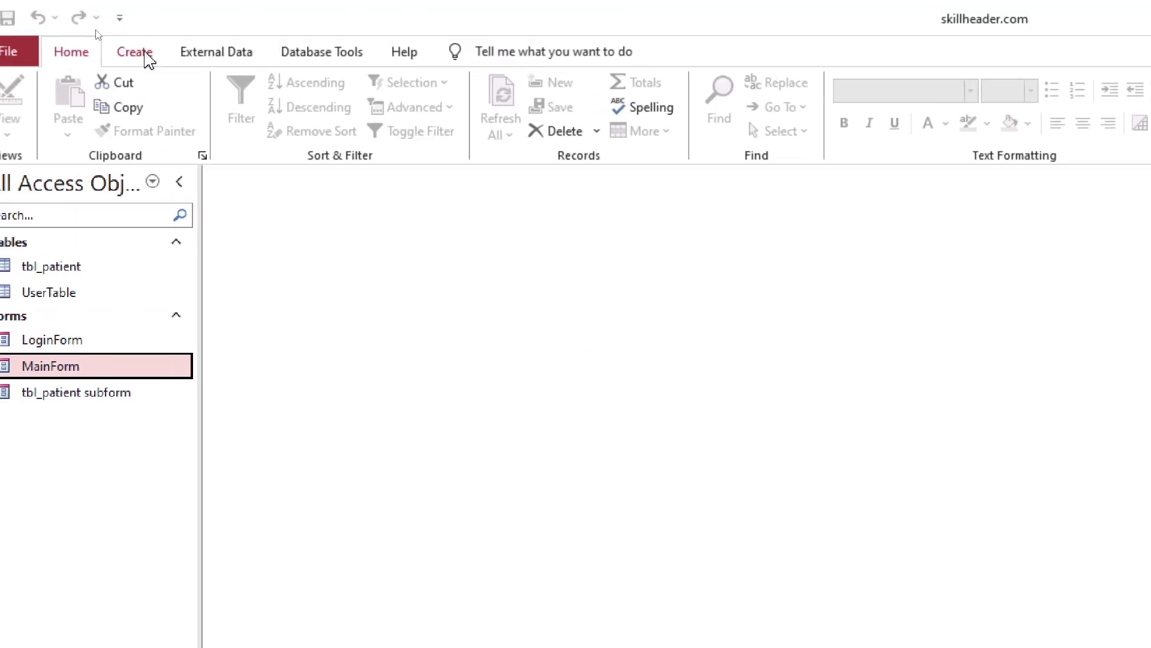
Create a blank form in design view with header and footer sections, enlarging the header
{"action": "left_click", "coordinate": [145, 55]}
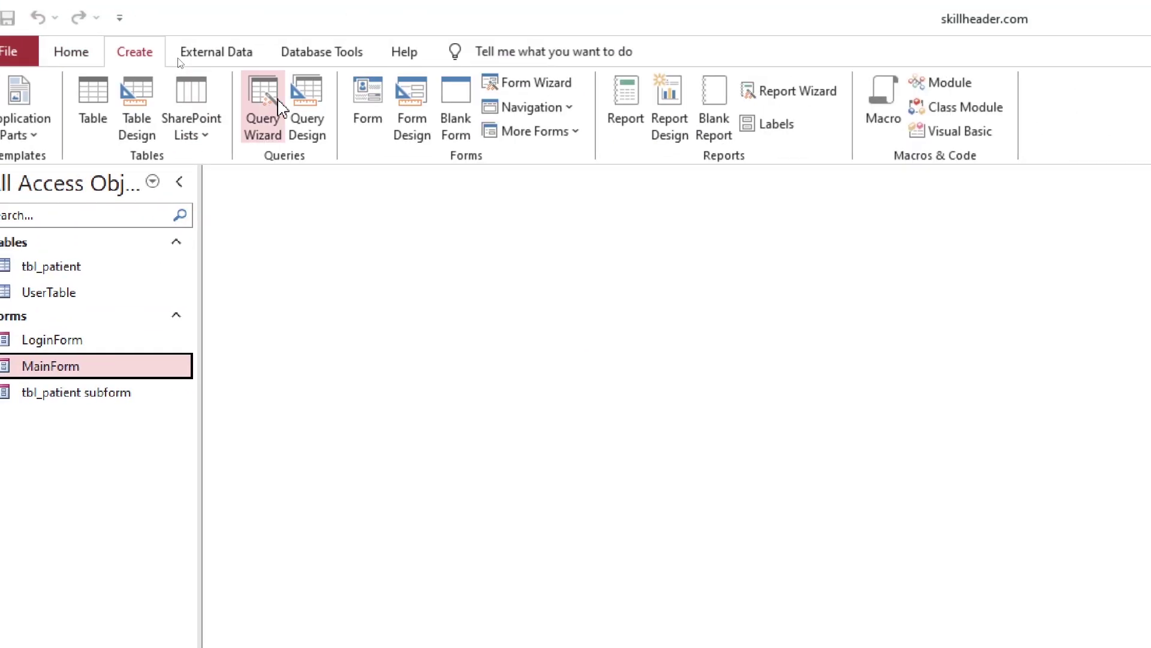
{"action": "left_click", "coordinate": [412, 122]}
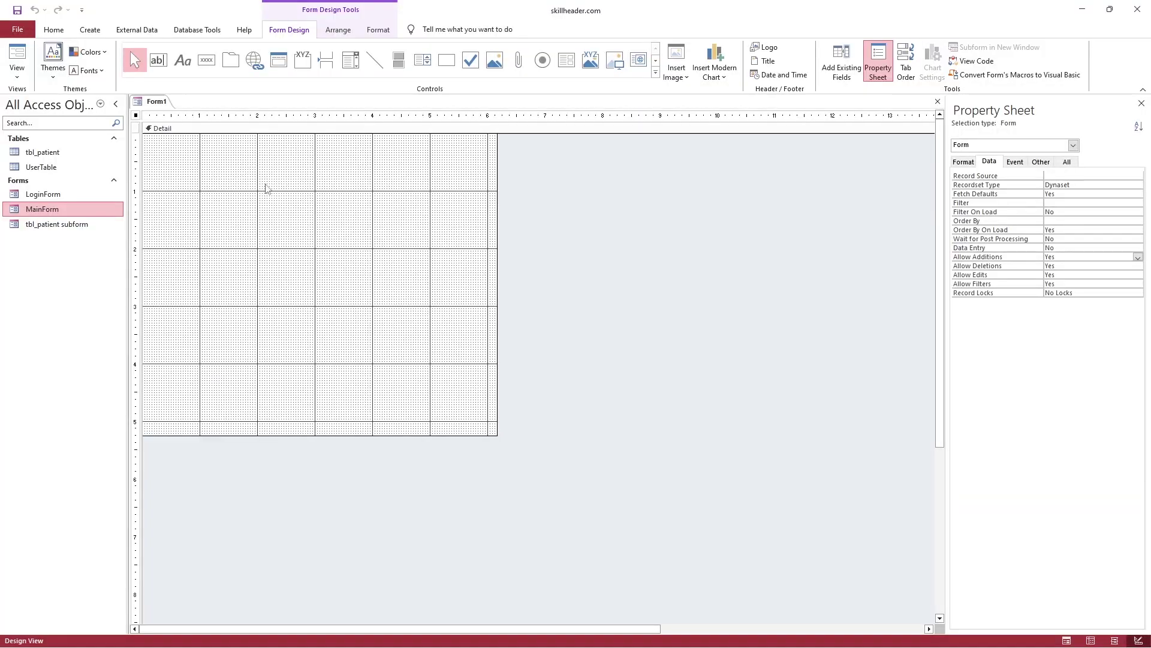
{"action": "right_click", "coordinate": [437, 298]}
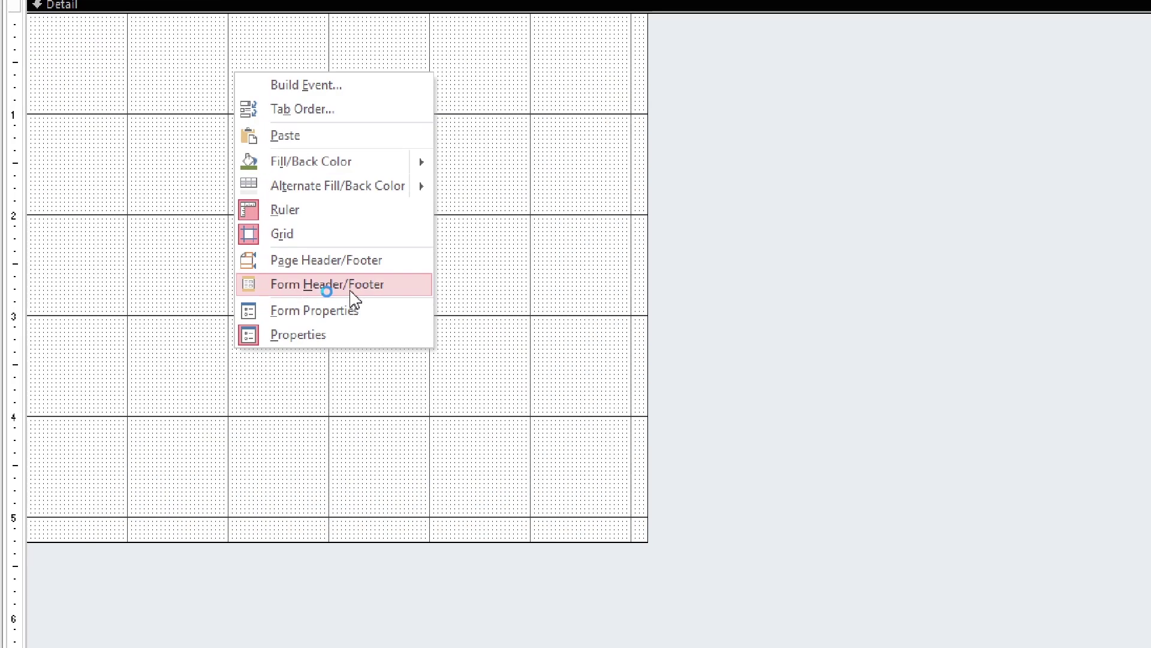
{"action": "left_click", "coordinate": [352, 293]}
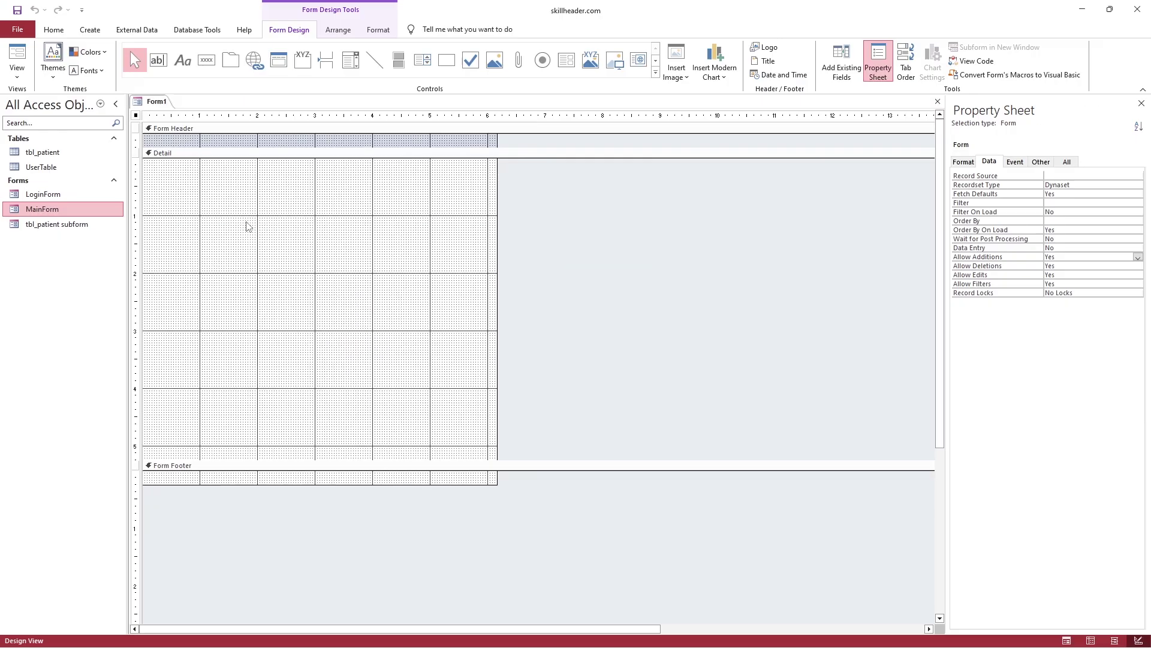
{"action": "left_click_drag", "start_coordinate": [166, 35], "coordinate": [166, 81]}
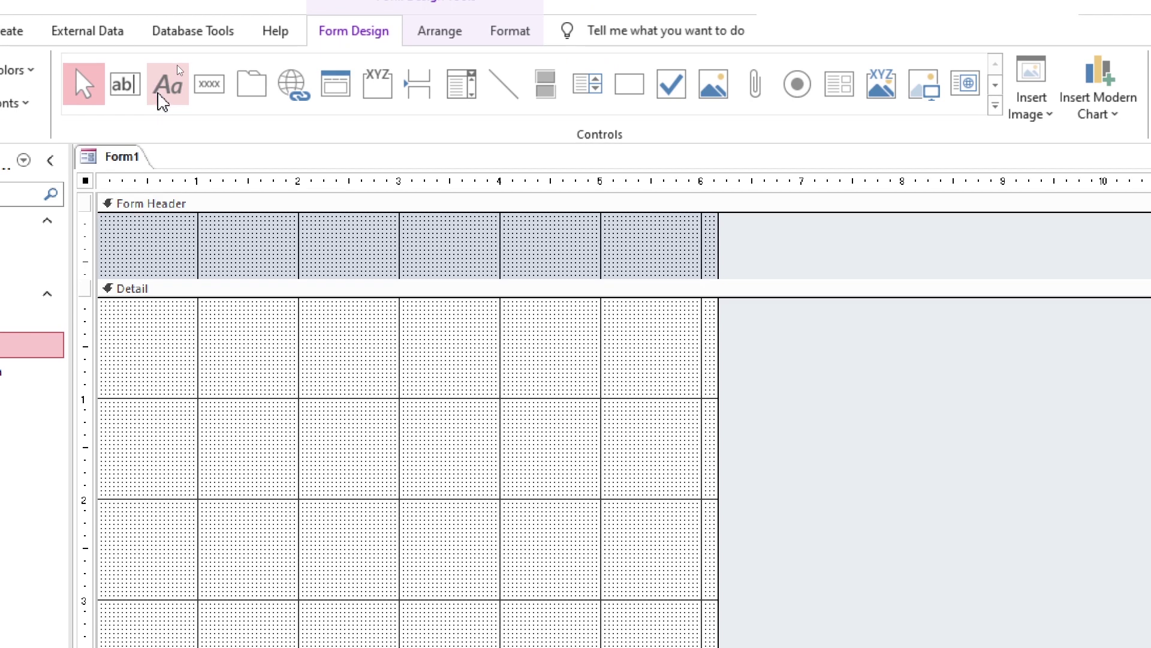
Add a header label reading 'New Patient Entry Form'
{"action": "left_click", "coordinate": [162, 102]}
{"action": "left_click", "coordinate": [162, 234]}
{"action": "type", "text": "New Patient Ent"}
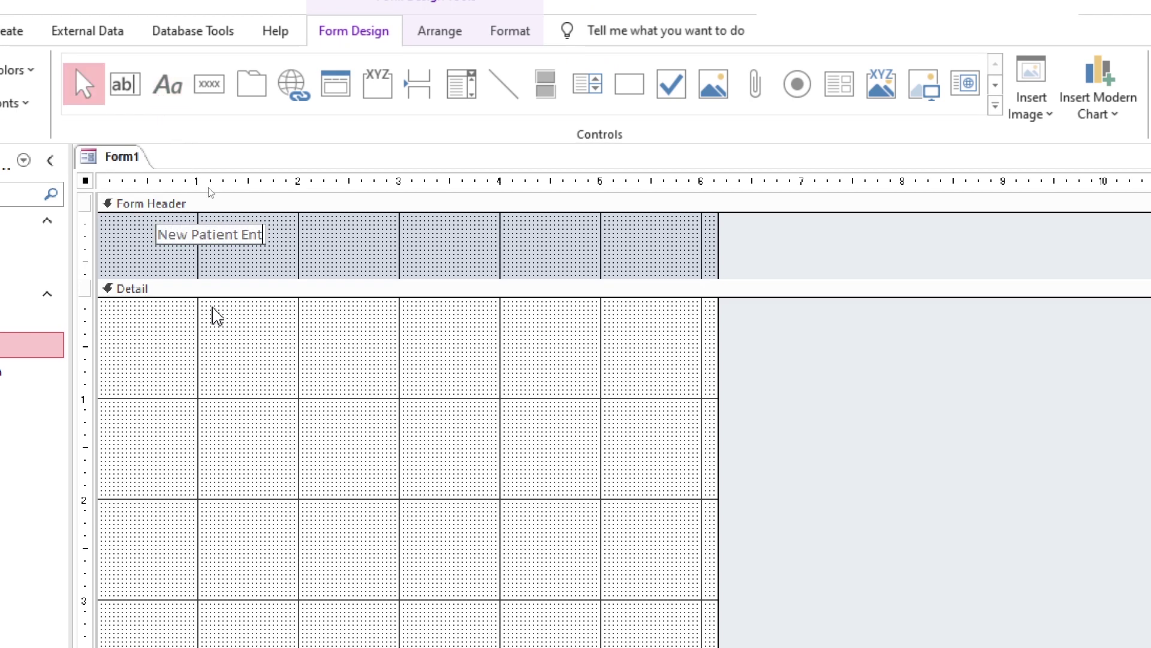
{"action": "type", "text": "ry Form"}
{"action": "left_click", "coordinate": [240, 242]}
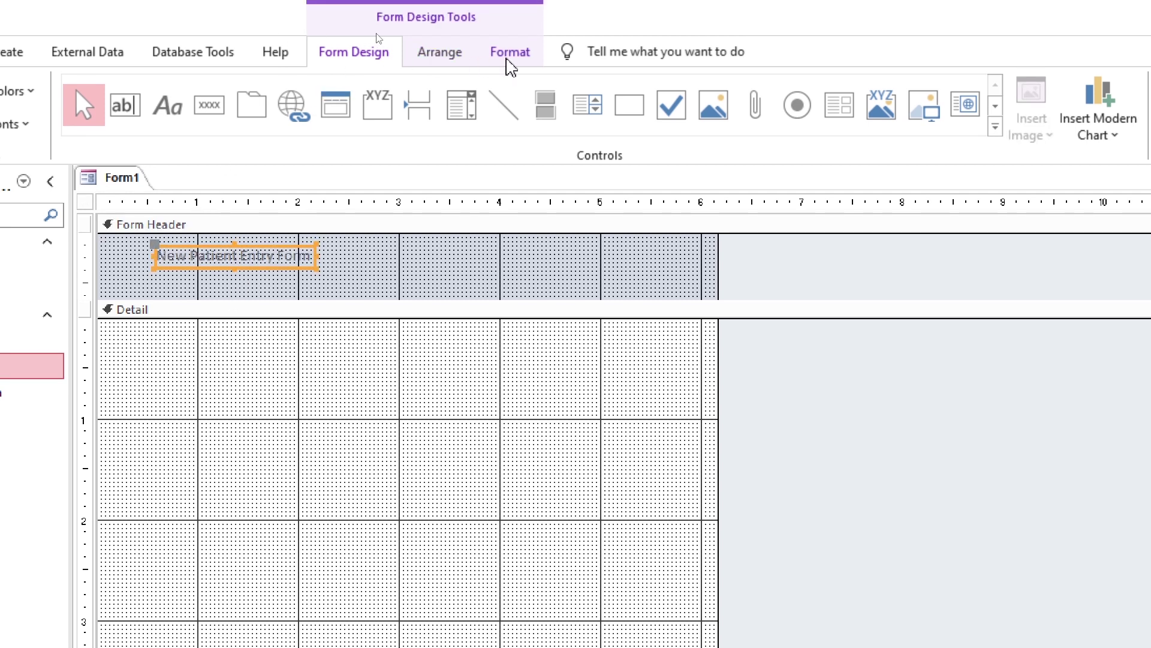
Set the title label to Poppins, size 26, and fit it to its text
{"action": "left_click", "coordinate": [510, 37]}
{"action": "left_click", "coordinate": [84, 72]}
{"action": "type", "text": "Poppins"}
{"action": "key", "text": "Return"}
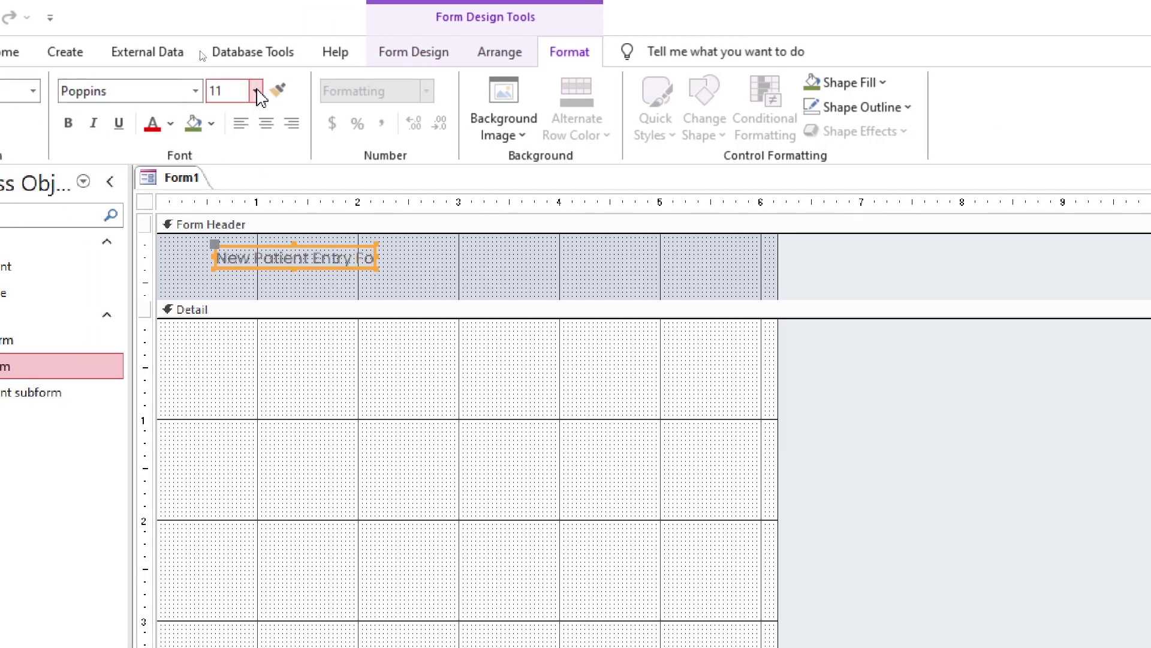
{"action": "left_click", "coordinate": [256, 90]}
{"action": "left_click", "coordinate": [237, 340]}
{"action": "double_click", "coordinate": [376, 269]}
Move the title to the header's left edge and shrink the Form Header to fit
{"action": "left_click_drag", "start_coordinate": [516, 267], "coordinate": [402, 259]}
{"action": "left_click_drag", "start_coordinate": [450, 321], "coordinate": [442, 283]}
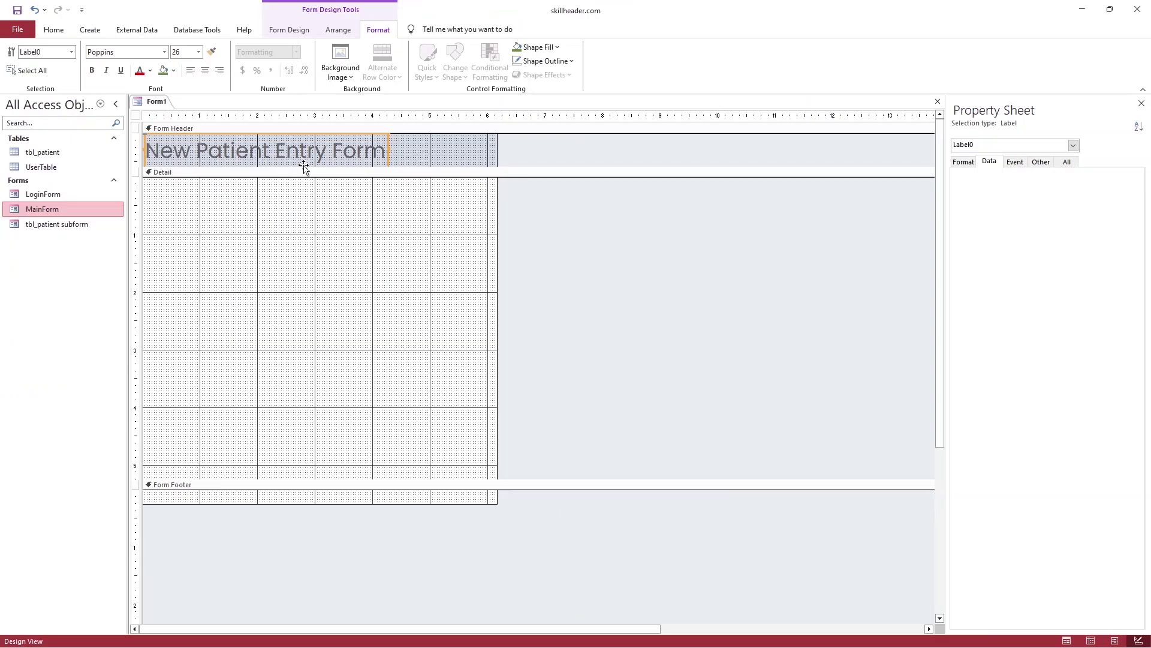
{"action": "left_click", "coordinate": [362, 373]}
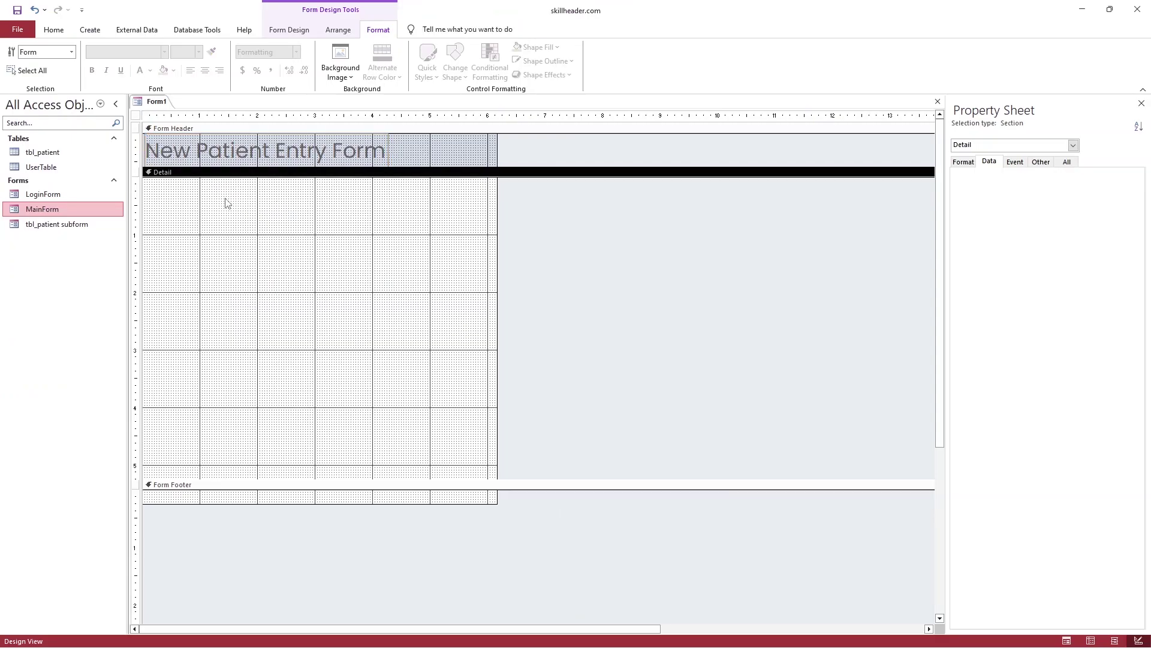
{"action": "left_click", "coordinate": [136, 115]}
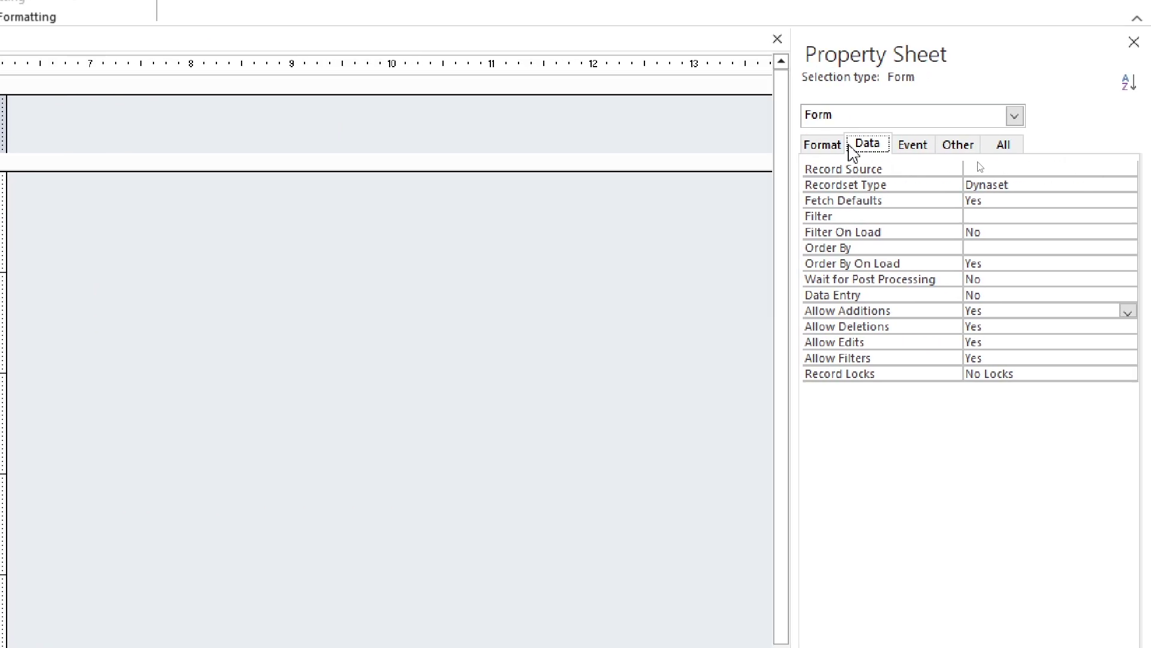
Set the form's Record Source to tbl_patient
{"action": "left_click", "coordinate": [842, 147]}
{"action": "left_click", "coordinate": [866, 147]}
{"action": "left_click", "coordinate": [989, 168]}
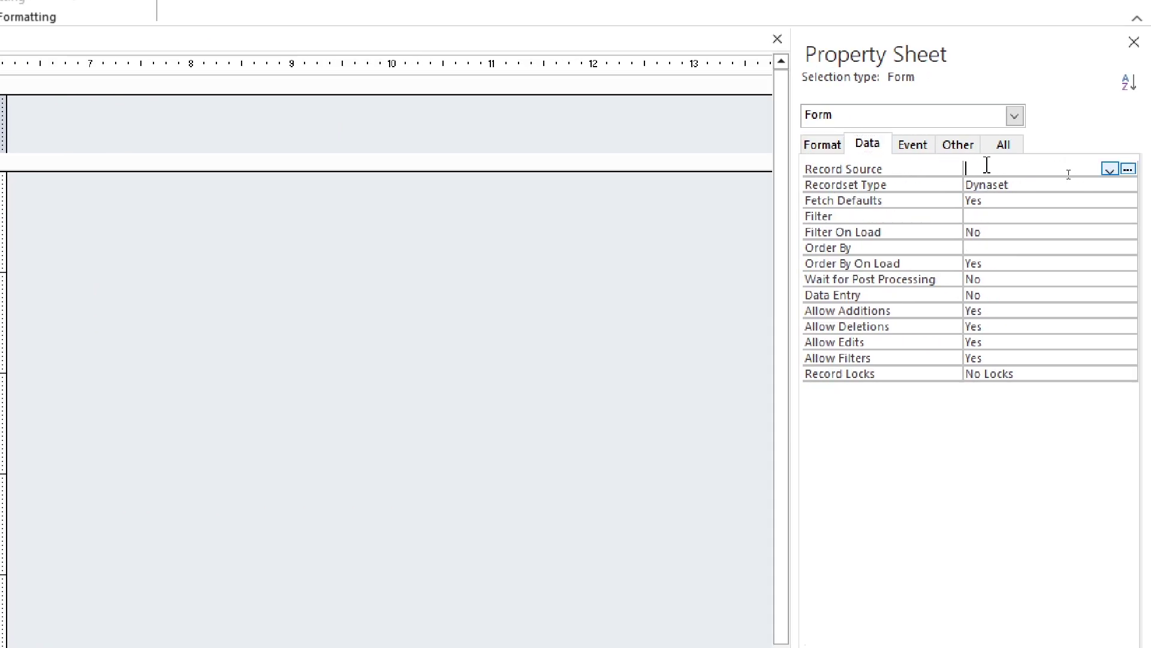
{"action": "left_click", "coordinate": [1109, 170]}
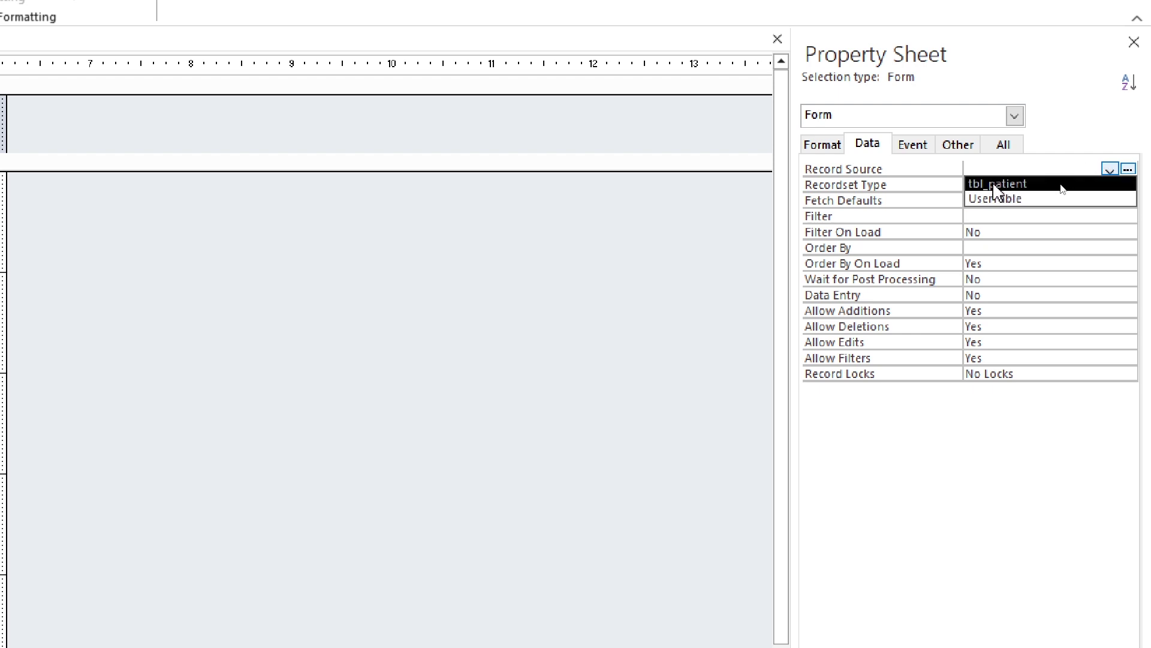
{"action": "left_click", "coordinate": [1033, 185]}
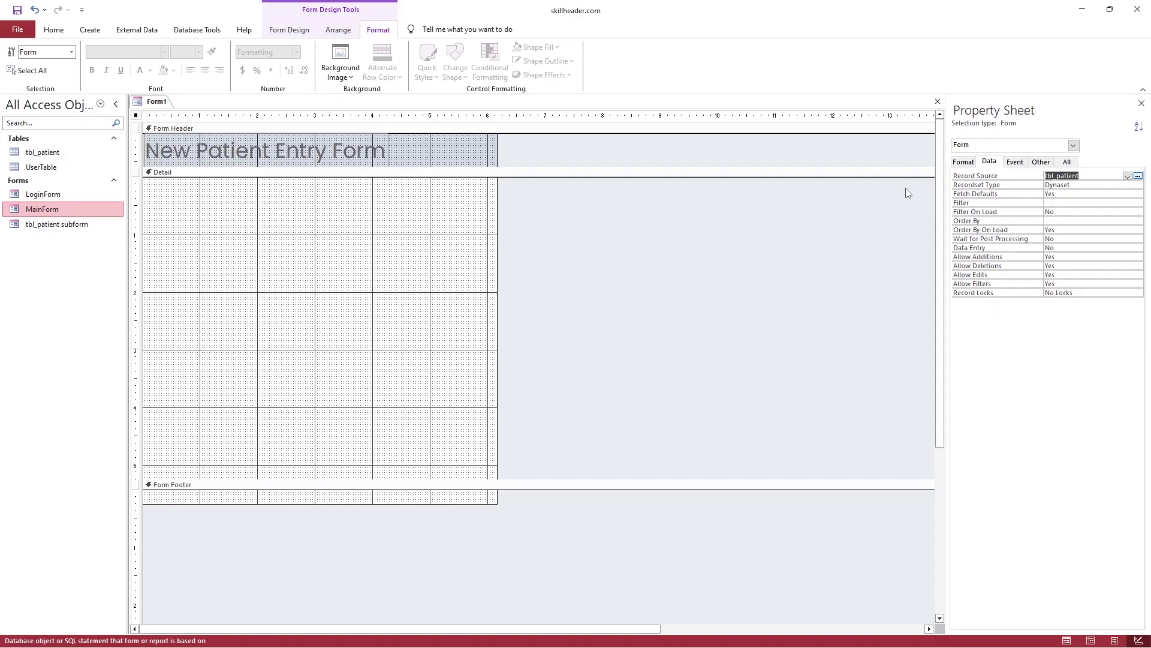
Drag the pdate field from the field list into the Detail section
{"action": "left_click", "coordinate": [435, 206]}
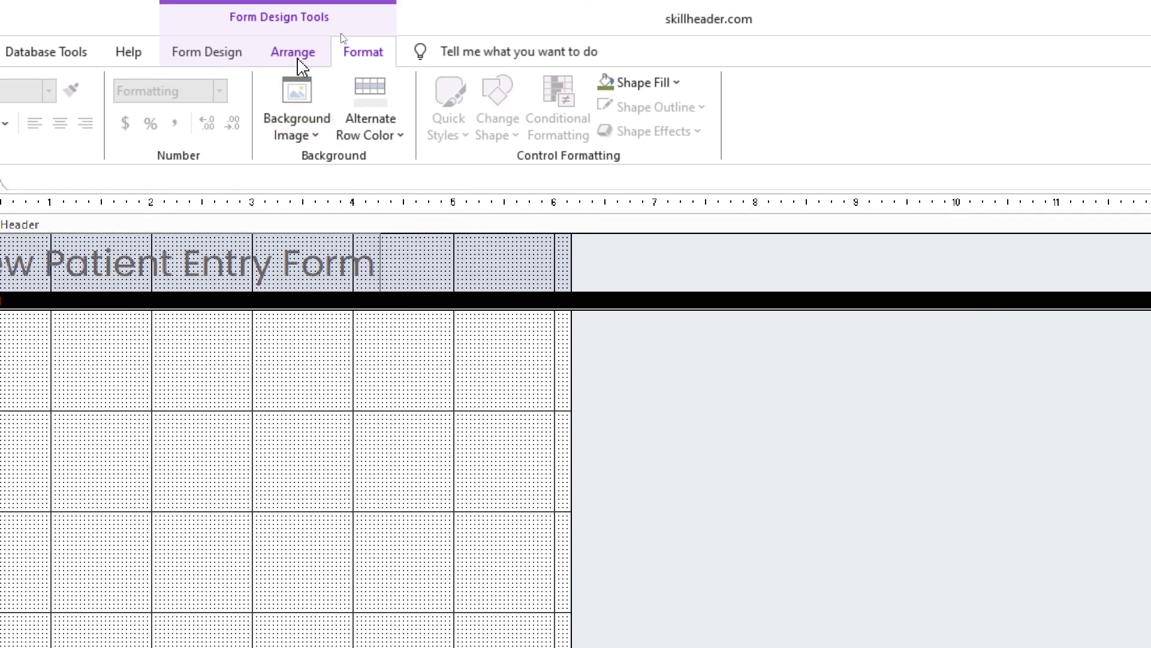
{"action": "left_click", "coordinate": [294, 53]}
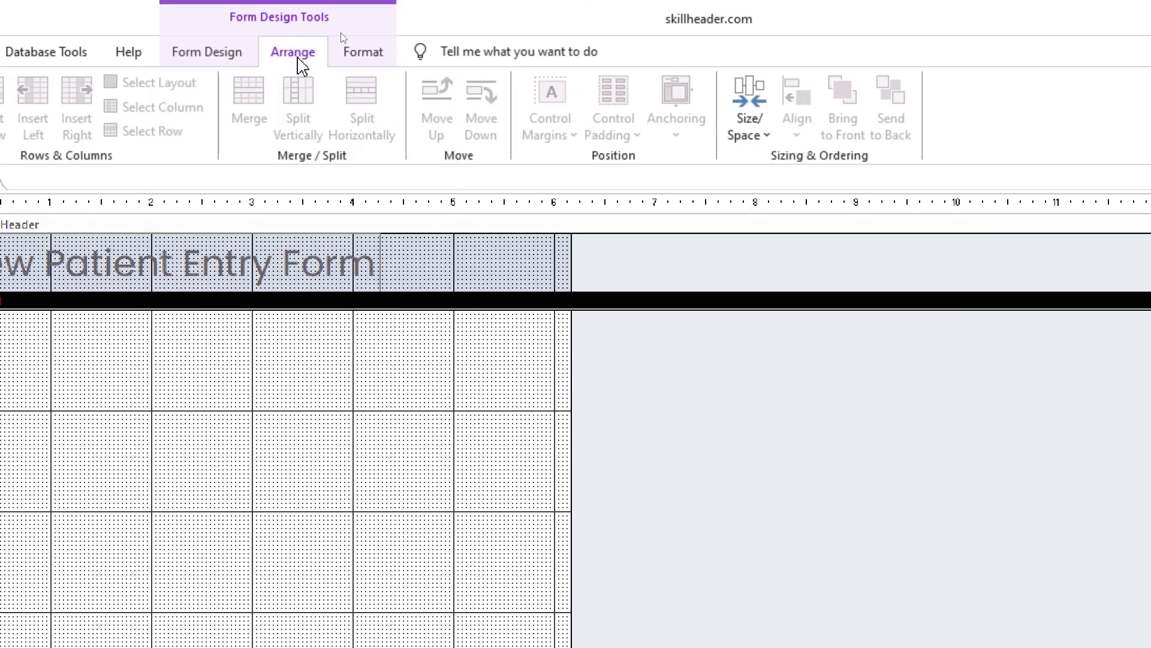
{"action": "left_click", "coordinate": [240, 57]}
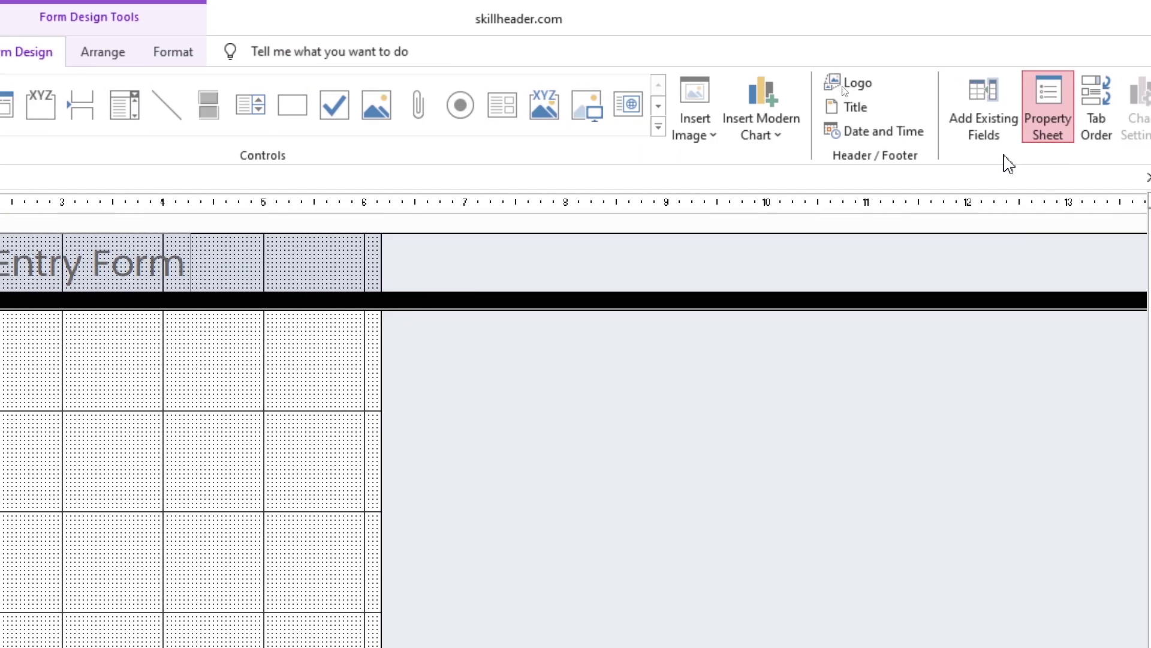
{"action": "left_click", "coordinate": [984, 105]}
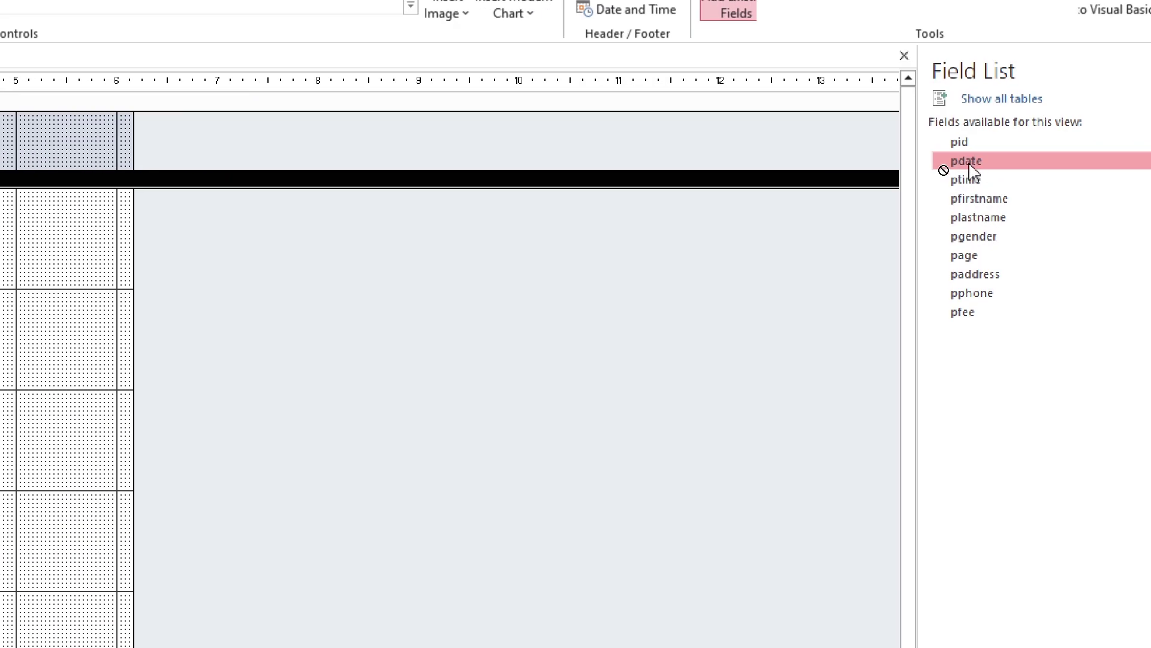
{"action": "left_click_drag", "start_coordinate": [972, 171], "coordinate": [153, 253]}
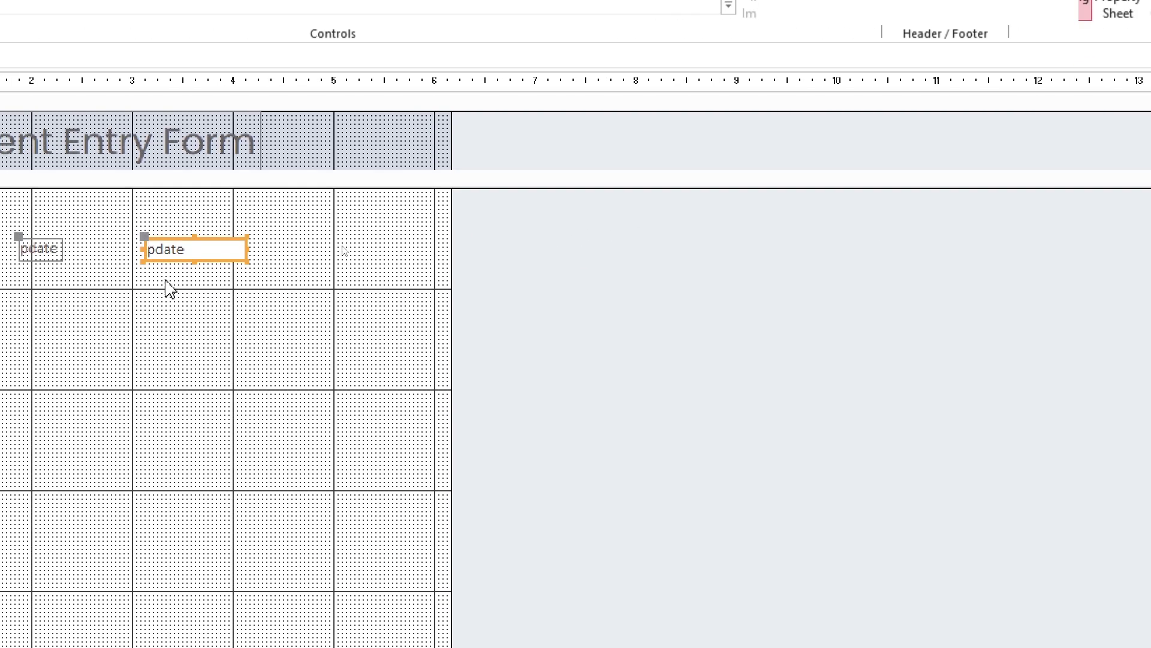
Move the pdate caption above its box and rename it 'Date'
{"action": "left_click", "coordinate": [174, 290]}
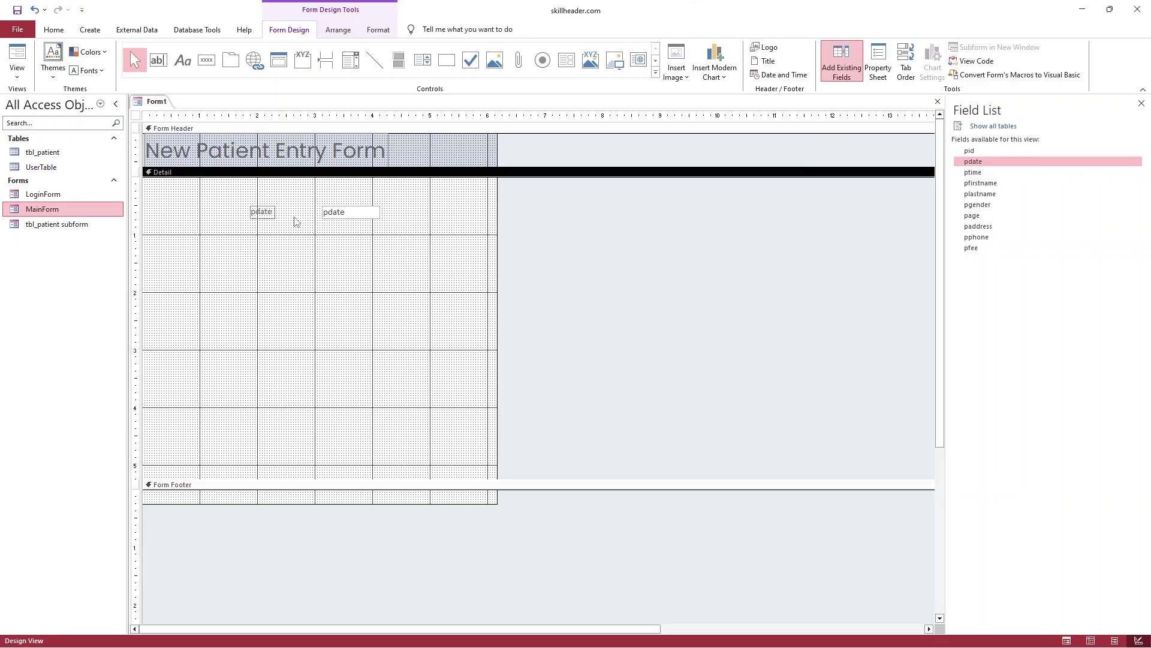
{"action": "left_click", "coordinate": [263, 211]}
{"action": "left_click_drag", "start_coordinate": [262, 212], "coordinate": [282, 191]}
{"action": "left_click", "coordinate": [306, 196]}
{"action": "key", "text": "BackSpace"}
{"action": "key", "text": "BackSpace"}
{"action": "key", "text": "BackSpace"}
{"action": "key", "text": "BackSpace"}
{"action": "key", "text": "BackSpace"}
{"action": "type", "text": "Date"}
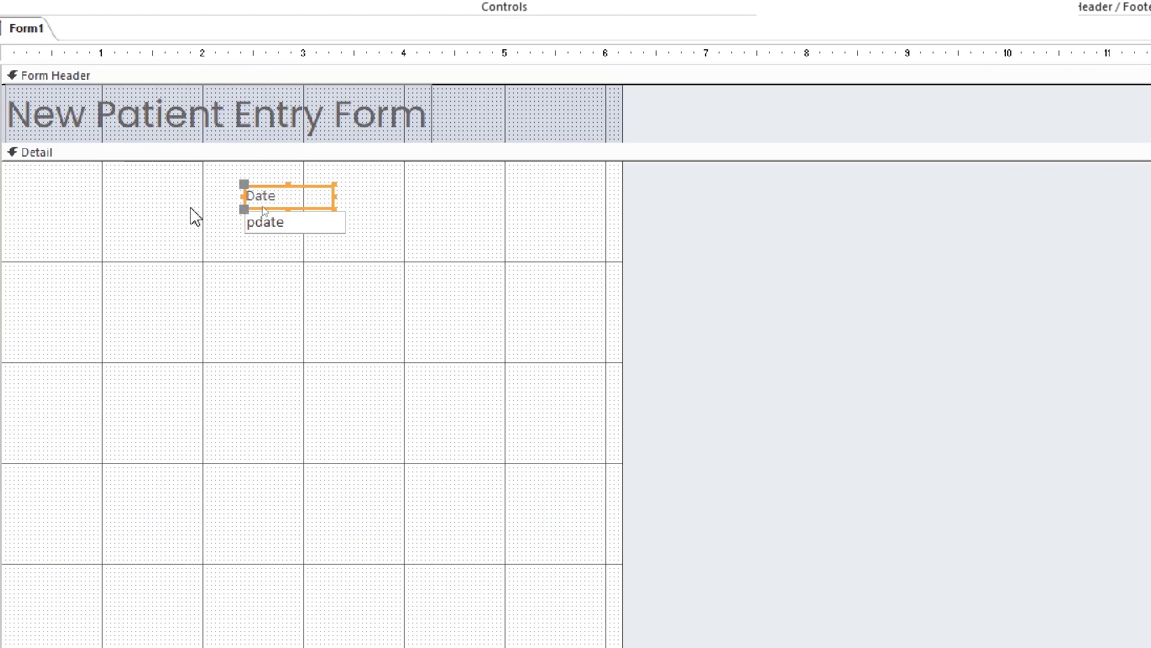
Widen the pdate box and set both Date and pdate to the Poppins font
{"action": "left_click", "coordinate": [294, 223]}
{"action": "left_click_drag", "start_coordinate": [347, 234], "coordinate": [503, 243]}
{"action": "left_click", "coordinate": [368, 282]}
{"action": "left_click_drag", "start_coordinate": [368, 283], "coordinate": [267, 195]}
{"action": "left_click", "coordinate": [114, 49]}
{"action": "type", "text": "Poppins"}
{"action": "key", "text": "Return"}
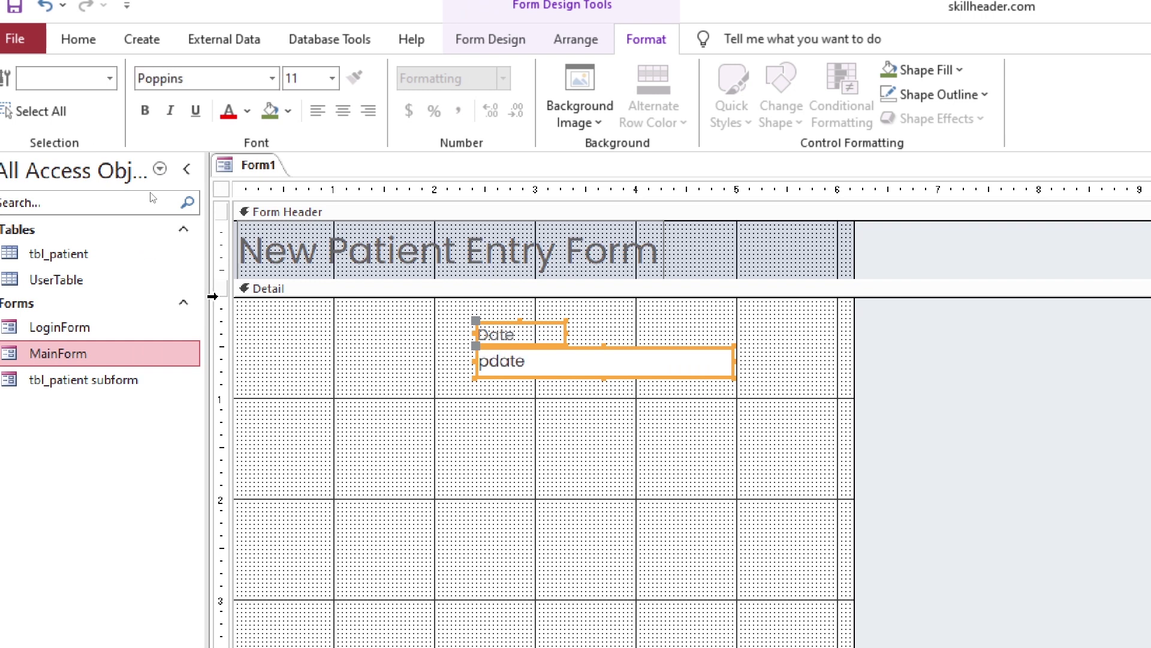
Adjust the Date caption's font colour and shift Date and pdate to the left
{"action": "left_click", "coordinate": [503, 334]}
{"action": "left_click", "coordinate": [247, 111]}
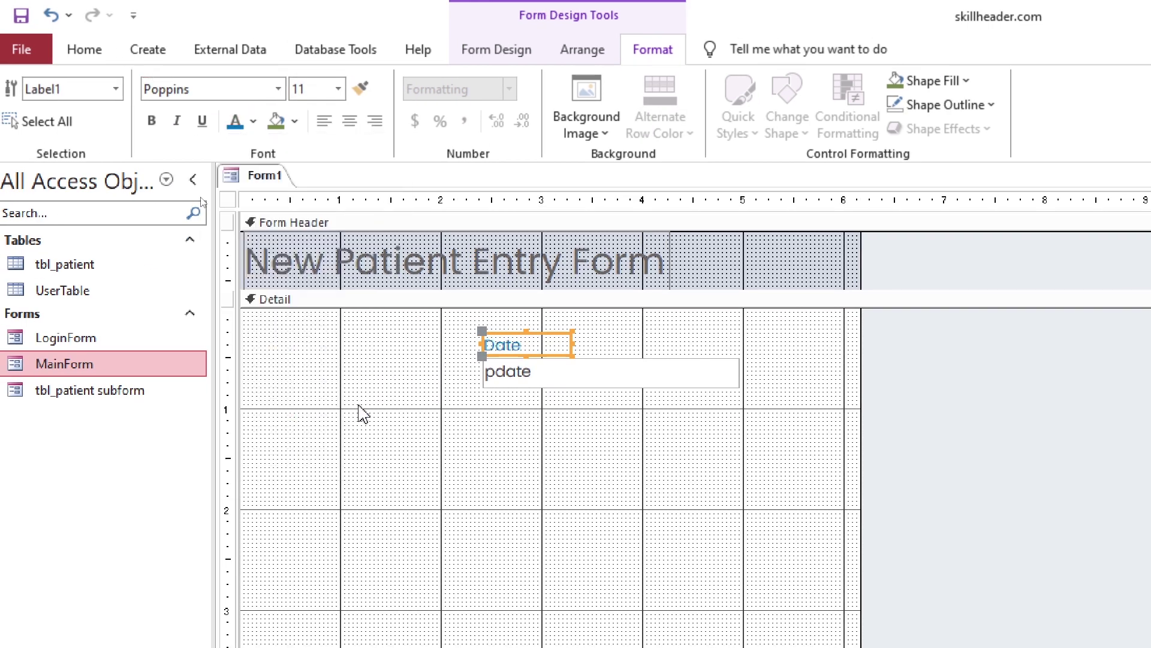
{"action": "left_click", "coordinate": [542, 375]}
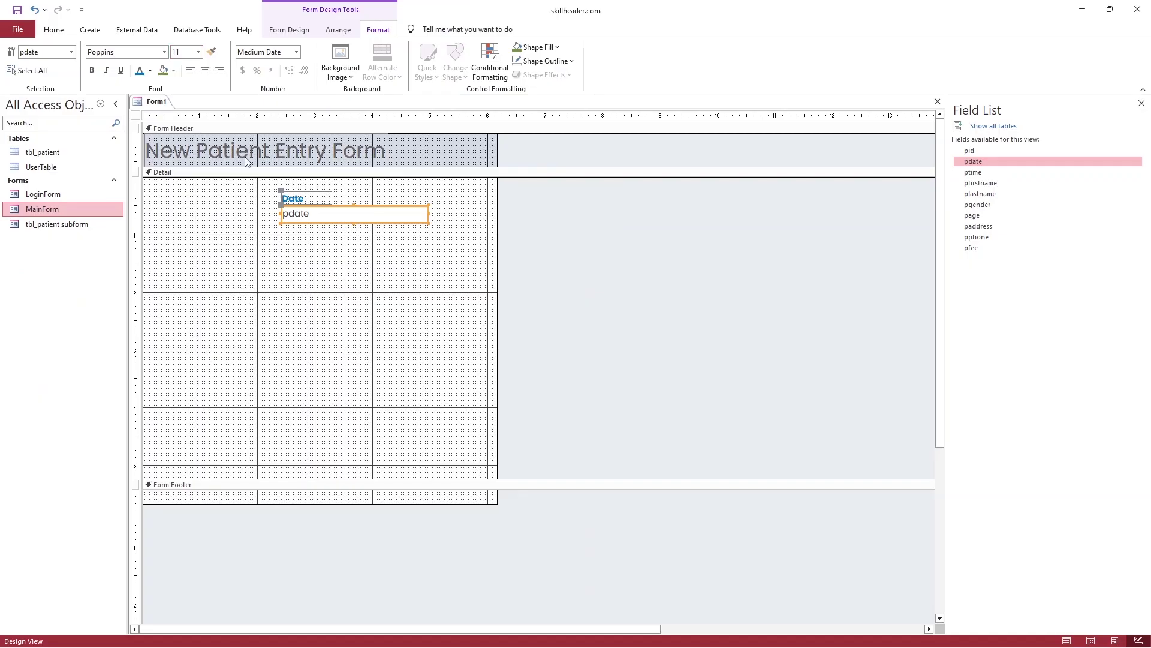
{"action": "left_click_drag", "start_coordinate": [341, 204], "coordinate": [235, 205]}
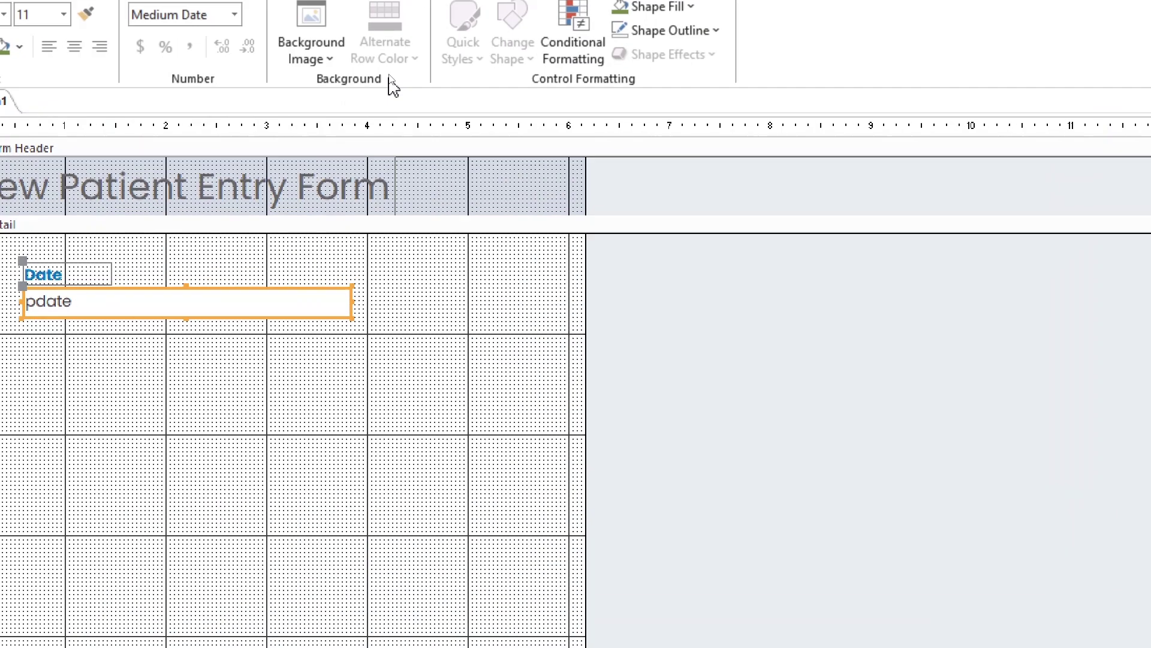
Set the form's Control Margins to Narrow
{"action": "left_click", "coordinate": [337, 29]}
{"action": "left_click", "coordinate": [485, 60]}
{"action": "left_click", "coordinate": [594, 219]}
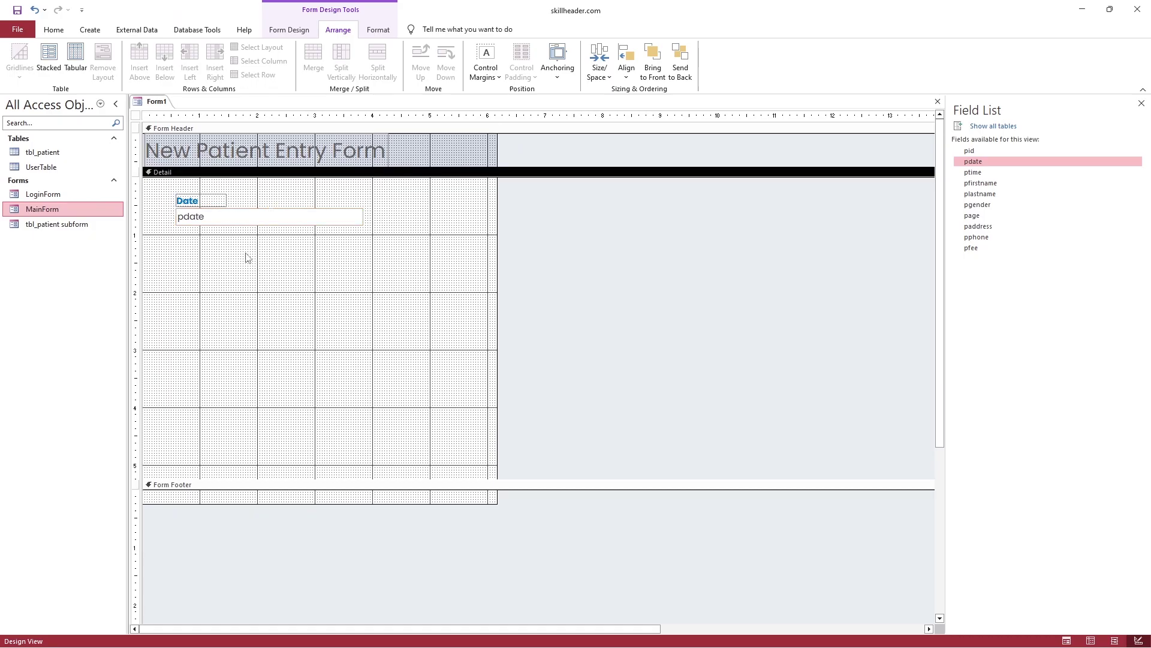
Copy the Date caption and box into a Time column beside it, then paste extra rows below
{"action": "double_click", "coordinate": [206, 208]}
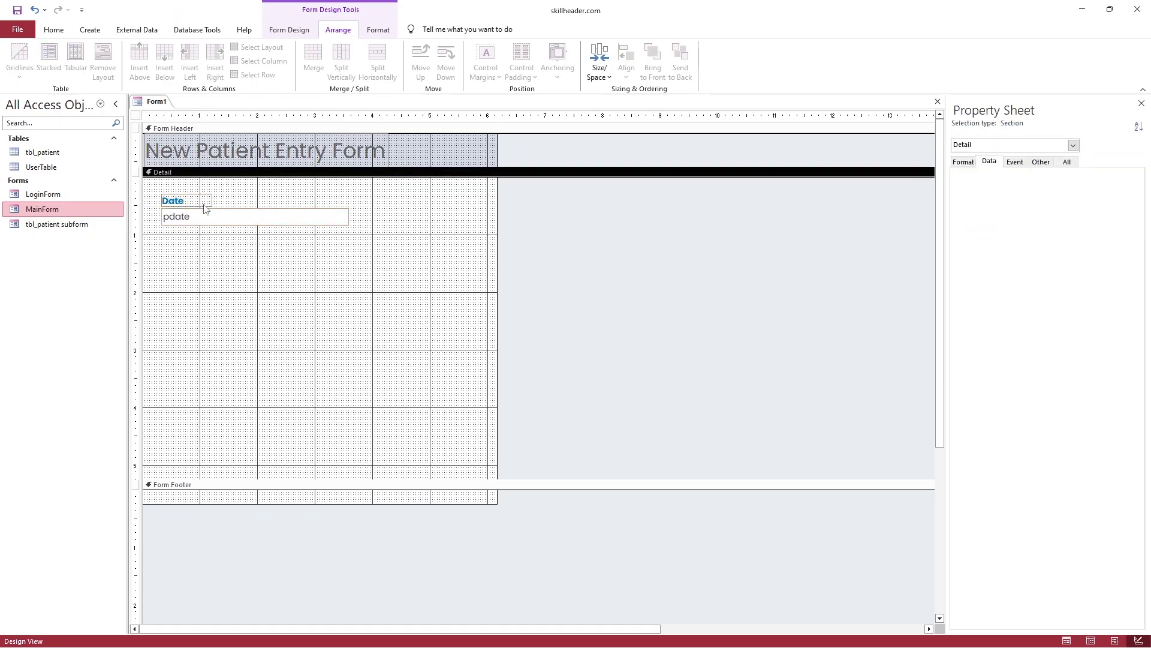
{"action": "left_click", "coordinate": [206, 213]}
{"action": "key", "text": "ctrl+c"}
{"action": "key", "text": "ctrl+v"}
{"action": "left_click", "coordinate": [163, 240]}
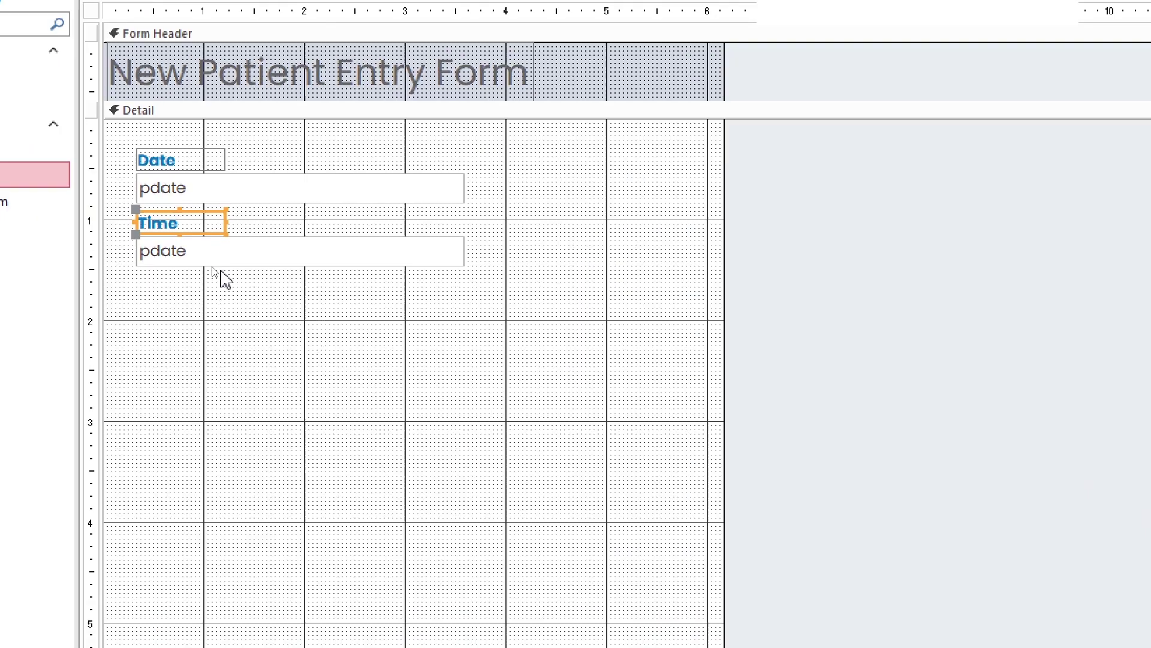
{"action": "left_click_drag", "start_coordinate": [207, 259], "coordinate": [378, 222]}
{"action": "left_click", "coordinate": [418, 256]}
{"action": "left_click_drag", "start_coordinate": [585, 258], "coordinate": [228, 147]}
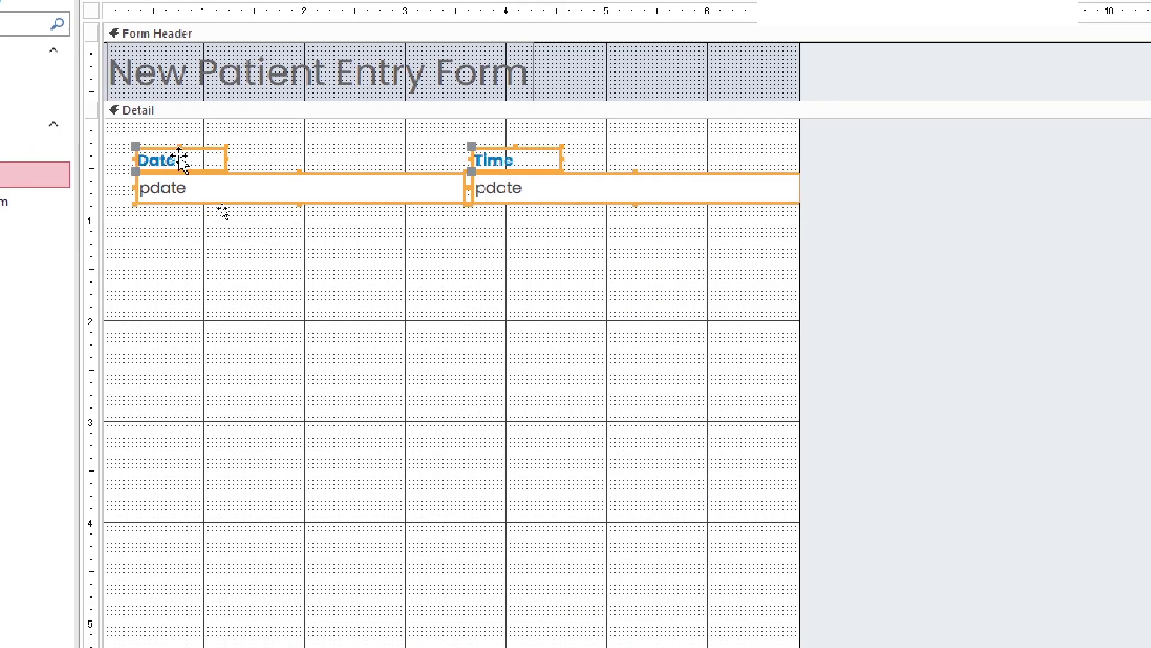
{"action": "key", "text": "ctrl+c"}
{"action": "key", "text": "ctrl+v"}
{"action": "key", "text": "ctrl+v"}
{"action": "key", "text": "ctrl+v"}
{"action": "key", "text": "ctrl+v"}
{"action": "key", "text": "ctrl+v"}
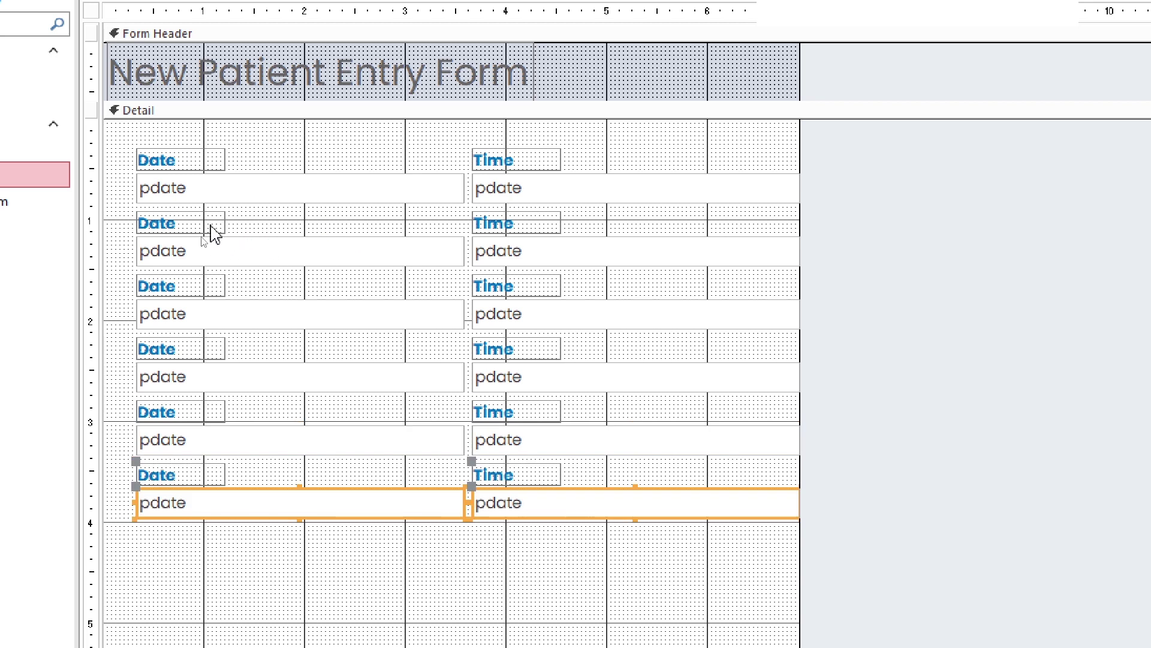
Rename the copied captions to First Name, Last Name and Gender
{"action": "double_click", "coordinate": [207, 231]}
{"action": "type", "text": "First Name"}
{"action": "left_click", "coordinate": [539, 222]}
{"action": "double_click", "coordinate": [551, 222]}
{"action": "type", "text": "Last Name"}
{"action": "key", "text": "Return"}
{"action": "left_click", "coordinate": [214, 282]}
{"action": "double_click", "coordinate": [213, 284]}
{"action": "type", "text": "Gender"}
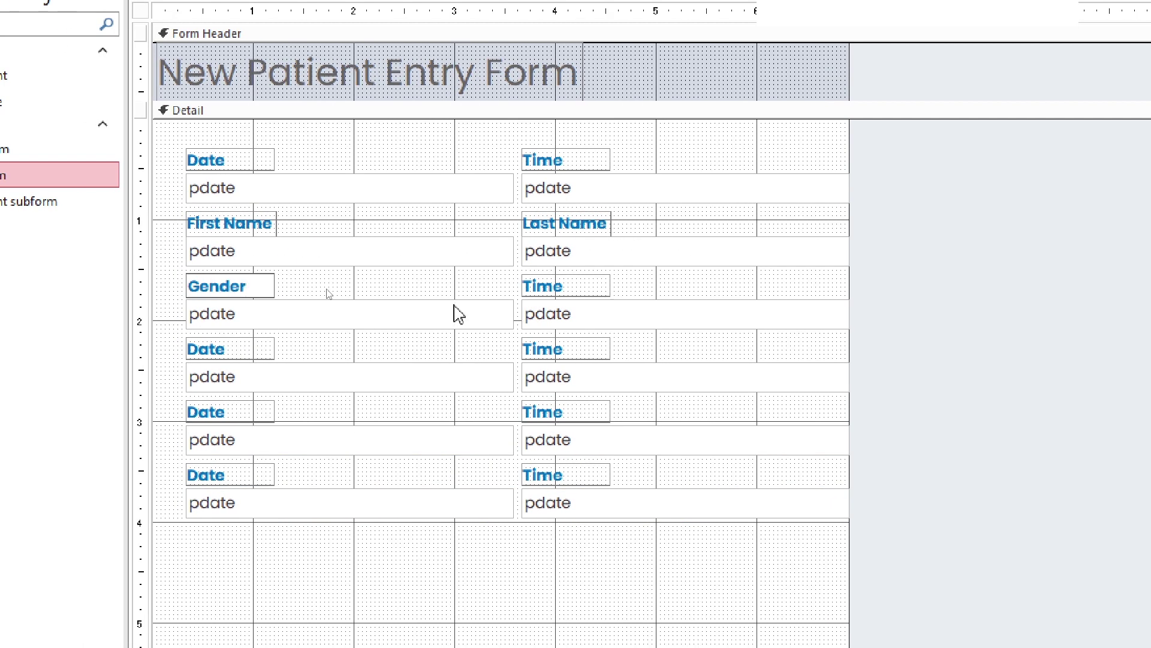
Rename the remaining captions to Age, Address, Phone and Fee
{"action": "double_click", "coordinate": [549, 291]}
{"action": "type", "text": "Age"}
{"action": "double_click", "coordinate": [219, 351]}
{"action": "type", "text": "Address"}
{"action": "double_click", "coordinate": [617, 349]}
{"action": "type", "text": "Phone"}
{"action": "key", "text": "Return"}
{"action": "double_click", "coordinate": [301, 414]}
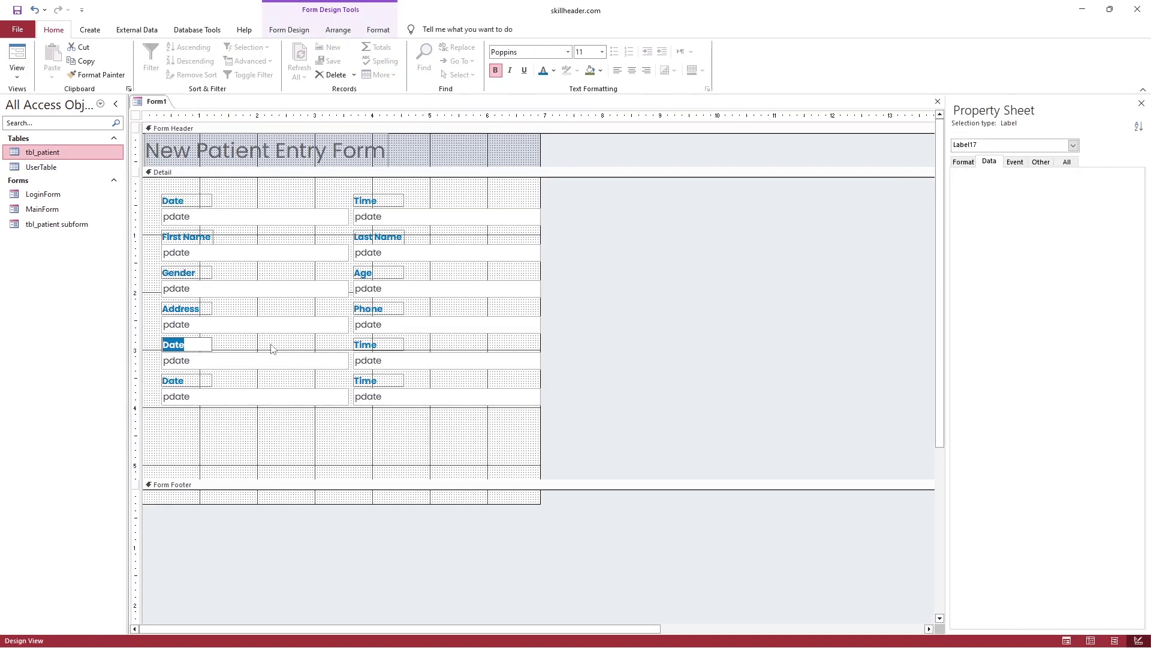
{"action": "left_click", "coordinate": [193, 308]}
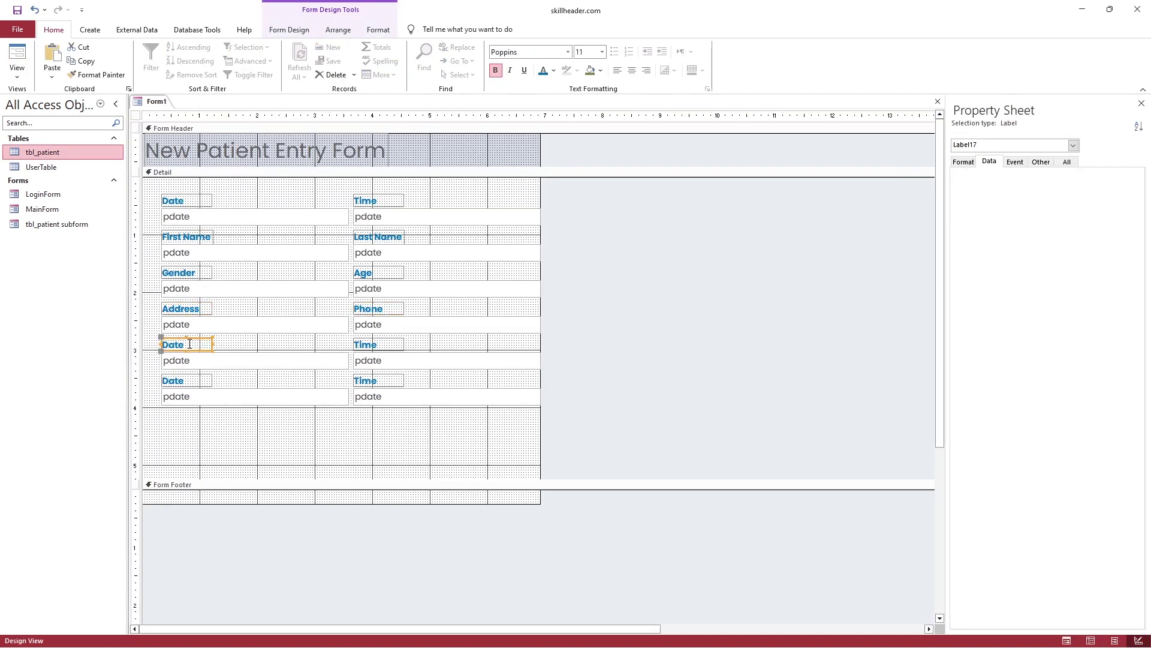
{"action": "double_click", "coordinate": [192, 345]}
Finish the Fee caption and delete the unused bottom Time and Date pairs
{"action": "type", "text": "Fee"}
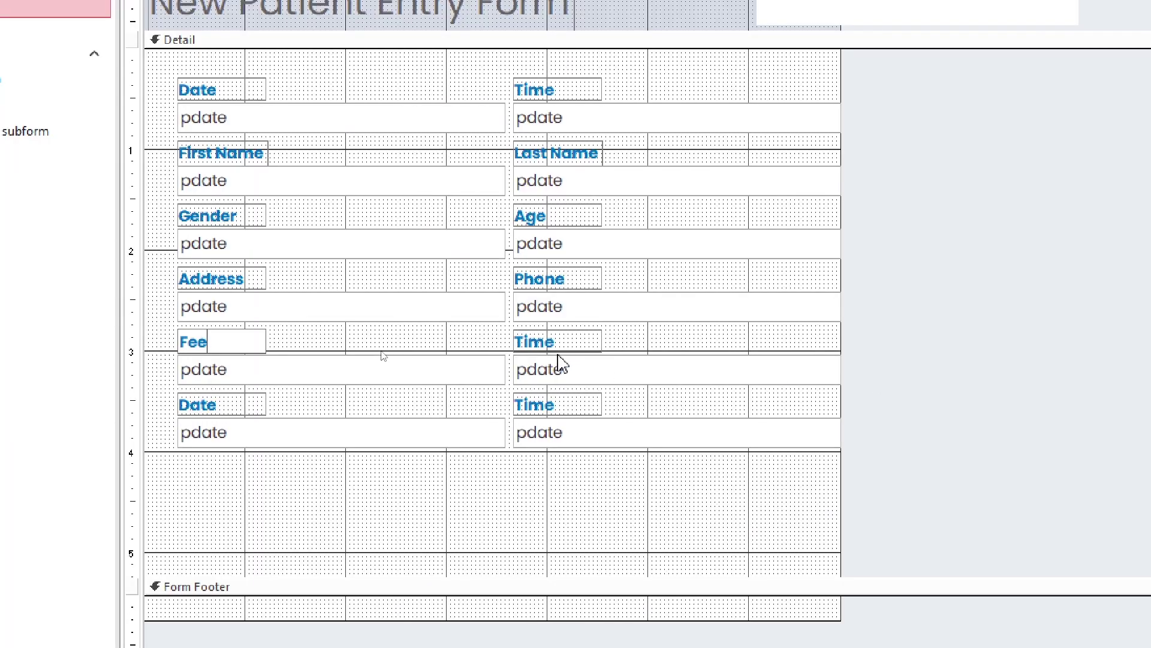
{"action": "left_click_drag", "start_coordinate": [580, 356], "coordinate": [555, 458]}
{"action": "key", "text": "Delete"}
{"action": "left_click", "coordinate": [301, 432]}
{"action": "key", "text": "Delete"}
{"action": "left_click_drag", "start_coordinate": [650, 408], "coordinate": [249, 109]}
{"action": "left_click", "coordinate": [469, 437]}
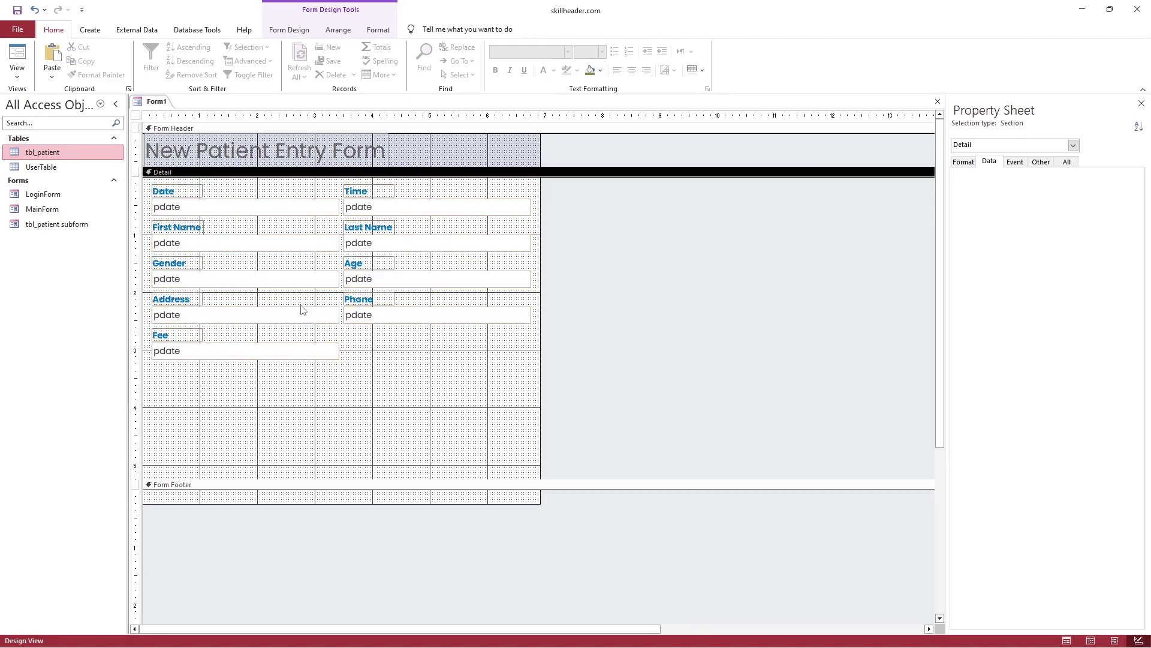
Bind the Time box to ptime and the First Name box to its field
{"action": "left_click", "coordinate": [214, 214]}
{"action": "left_click", "coordinate": [363, 208]}
{"action": "left_click", "coordinate": [284, 208]}
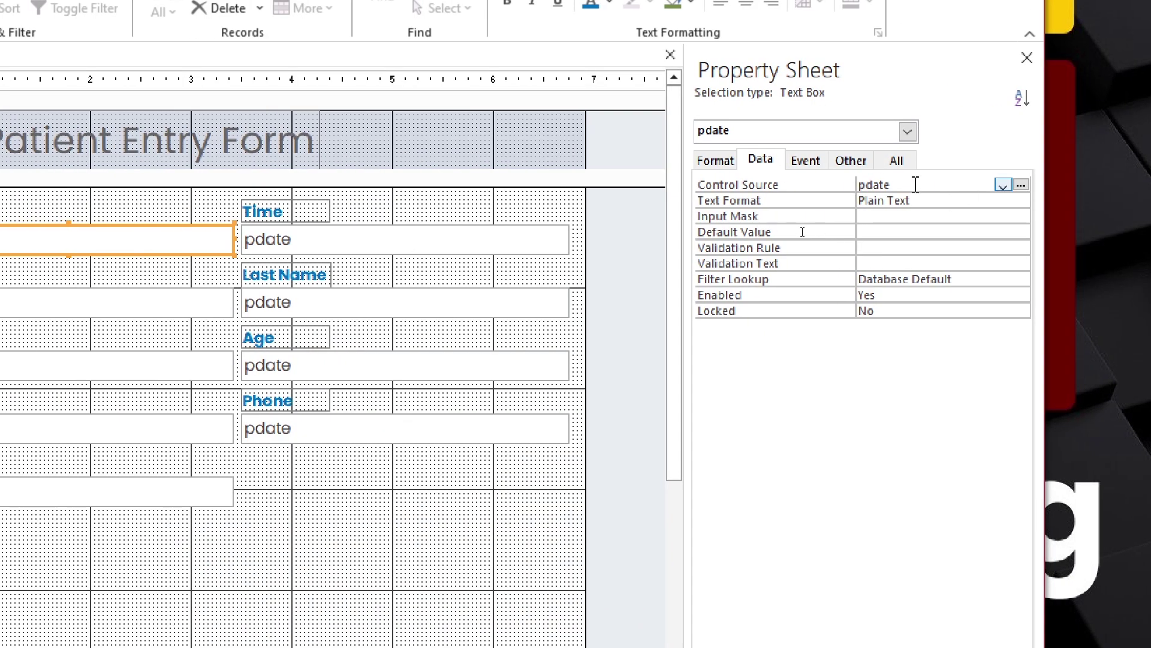
{"action": "left_click", "coordinate": [851, 160]}
{"action": "left_click", "coordinate": [372, 239]}
{"action": "left_click", "coordinate": [760, 159]}
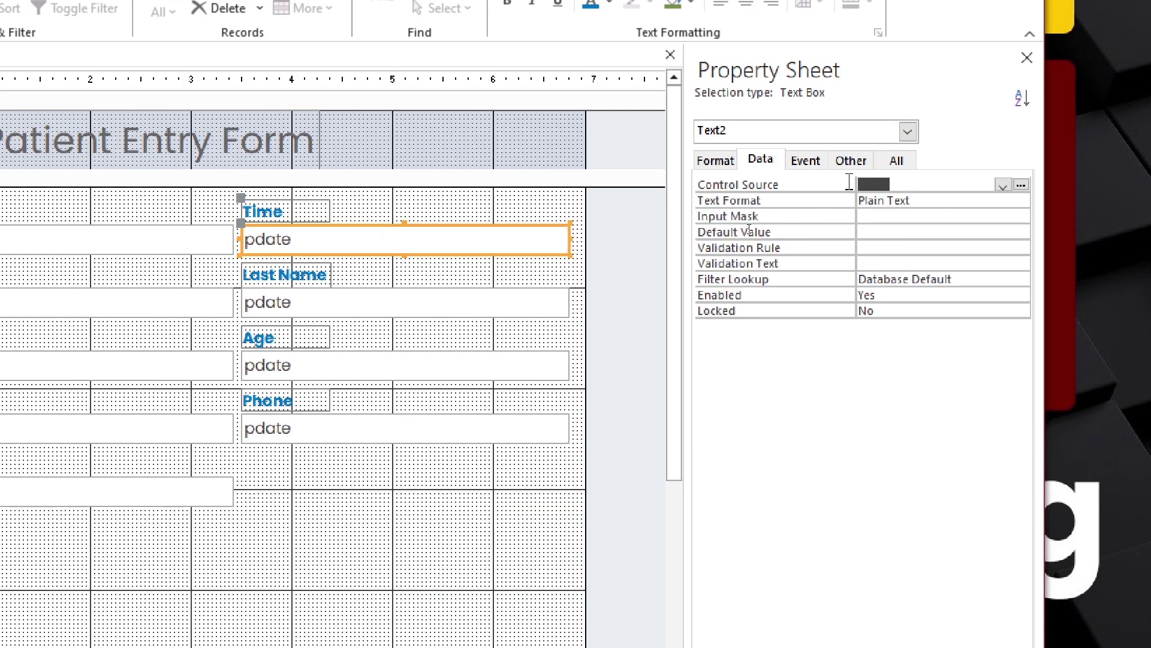
{"action": "left_click", "coordinate": [1003, 185]}
{"action": "left_click", "coordinate": [945, 229]}
{"action": "left_click", "coordinate": [861, 162]}
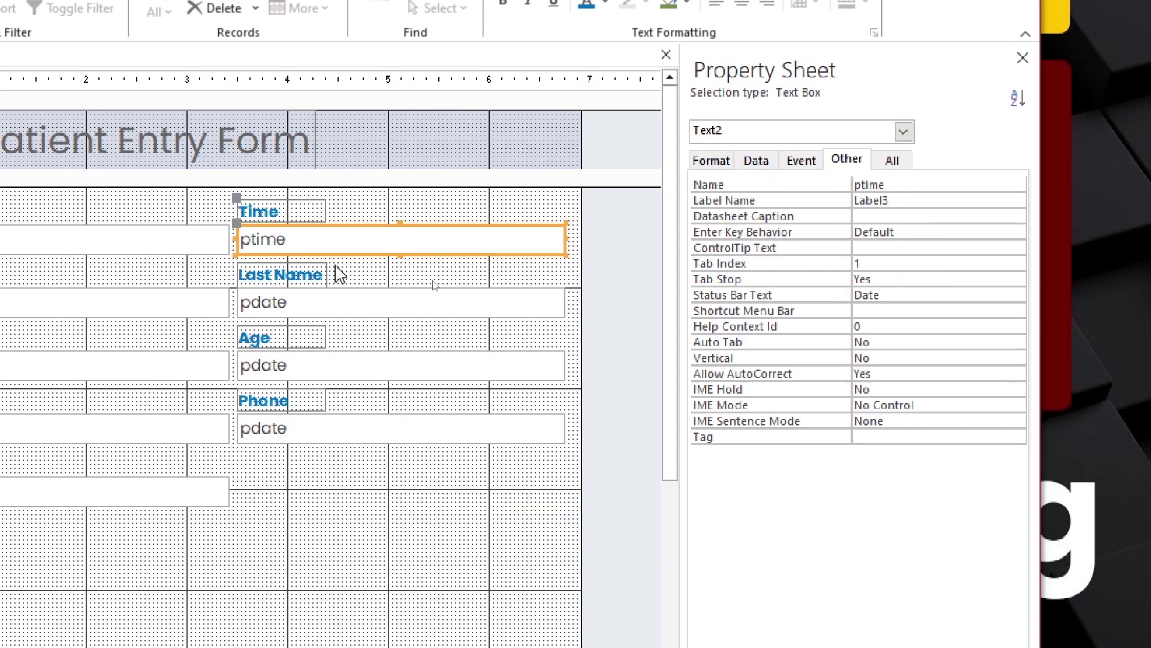
{"action": "left_click", "coordinate": [219, 302]}
{"action": "left_click", "coordinate": [757, 160]}
{"action": "left_click", "coordinate": [1002, 185]}
{"action": "left_click", "coordinate": [907, 244]}
{"action": "left_click", "coordinate": [855, 160]}
Bind Last Name to plastname, Gender to pgender and Age to page, naming the Age box page
{"action": "left_click", "coordinate": [356, 306]}
{"action": "left_click", "coordinate": [749, 161]}
{"action": "left_click", "coordinate": [991, 186]}
{"action": "left_click", "coordinate": [866, 257]}
{"action": "left_click", "coordinate": [839, 160]}
{"action": "left_click", "coordinate": [204, 366]}
{"action": "left_click", "coordinate": [749, 160]}
{"action": "left_click", "coordinate": [992, 185]}
{"action": "left_click", "coordinate": [930, 288]}
{"action": "left_click", "coordinate": [839, 160]}
{"action": "left_click", "coordinate": [437, 363]}
{"action": "left_click", "coordinate": [749, 160]}
{"action": "left_click", "coordinate": [992, 185]}
{"action": "left_click", "coordinate": [925, 288]}
{"action": "left_click", "coordinate": [839, 160]}
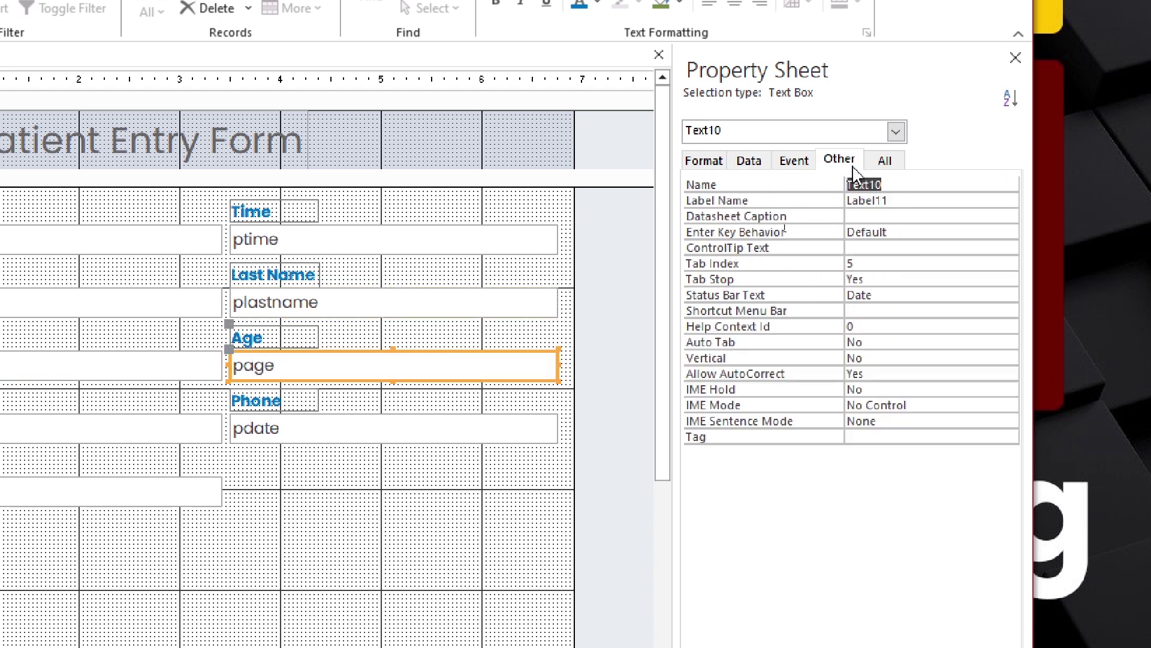
{"action": "type", "text": "page"}
{"action": "left_click", "coordinate": [178, 431]}
Bind Address to its field and Phone to pphone, then bind the bottom text box to pfee and name it pfee
{"action": "left_click", "coordinate": [757, 160]}
{"action": "left_click", "coordinate": [992, 186]}
{"action": "left_click", "coordinate": [927, 308]}
{"action": "left_click", "coordinate": [846, 161]}
{"action": "left_click", "coordinate": [386, 423]}
{"action": "left_click", "coordinate": [749, 161]}
{"action": "left_click", "coordinate": [992, 186]}
{"action": "left_click", "coordinate": [903, 329]}
{"action": "left_click", "coordinate": [849, 161]}
{"action": "left_click", "coordinate": [220, 493]}
{"action": "left_click", "coordinate": [749, 160]}
{"action": "left_click", "coordinate": [992, 186]}
{"action": "left_click", "coordinate": [908, 333]}
{"action": "left_click", "coordinate": [840, 161]}
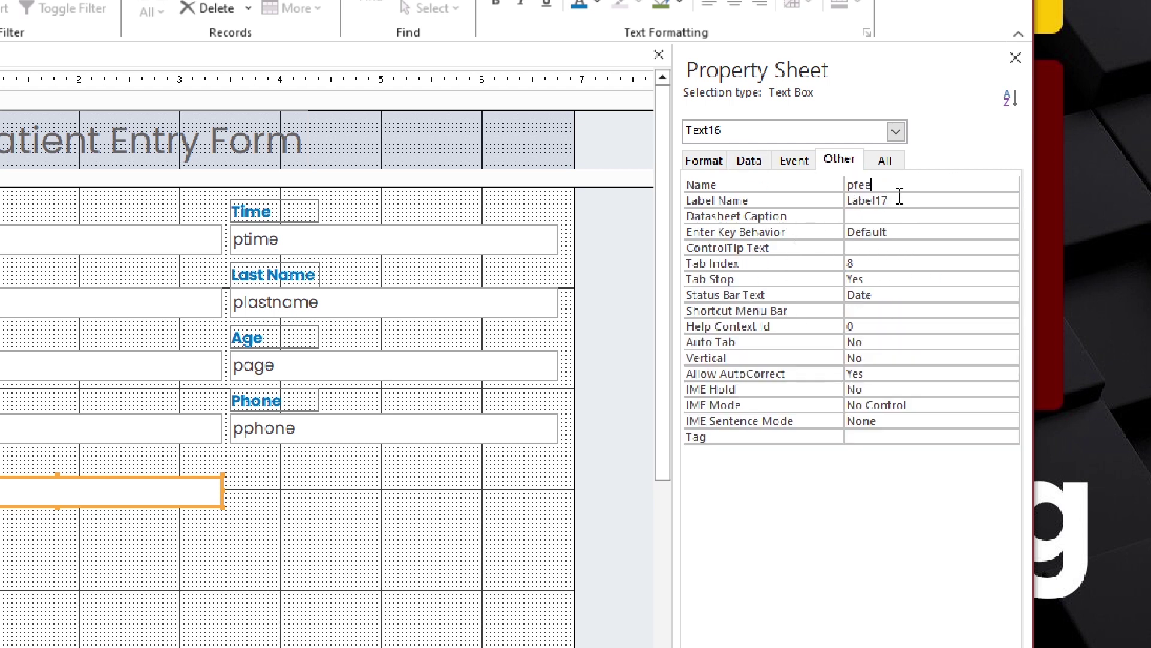
{"action": "left_click", "coordinate": [303, 543]}
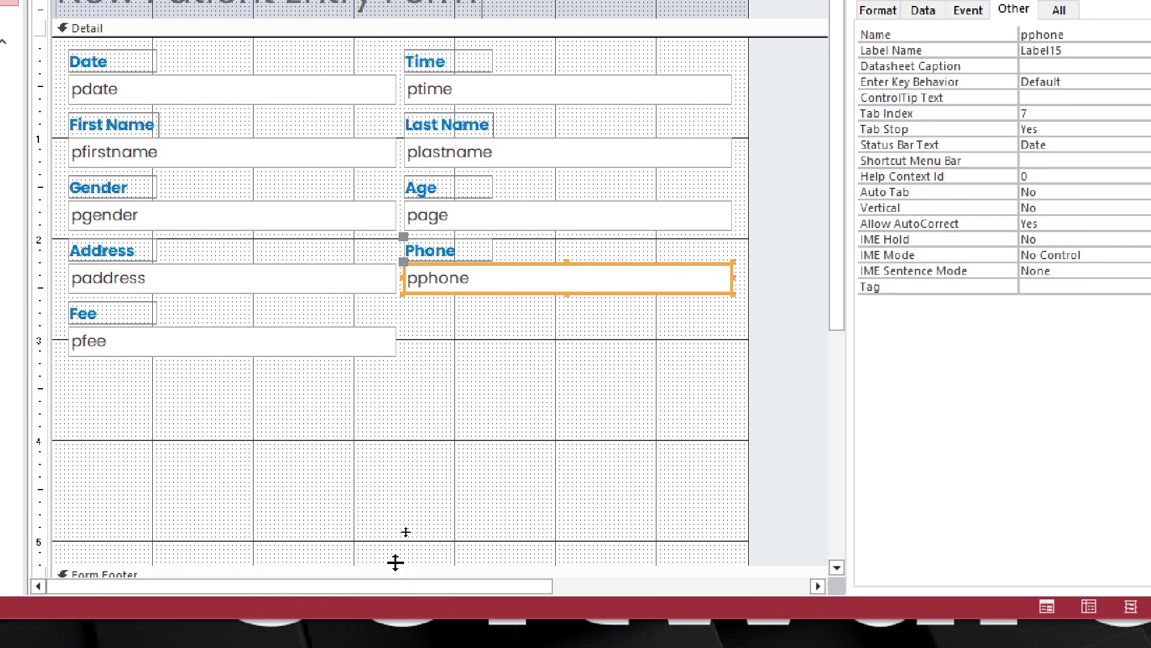
Shrink the Detail section, enlarge the Form Footer, and draw a command button there without the wizard
{"action": "left_click_drag", "start_coordinate": [395, 562], "coordinate": [412, 379]}
{"action": "left_click_drag", "start_coordinate": [433, 424], "coordinate": [432, 462]}
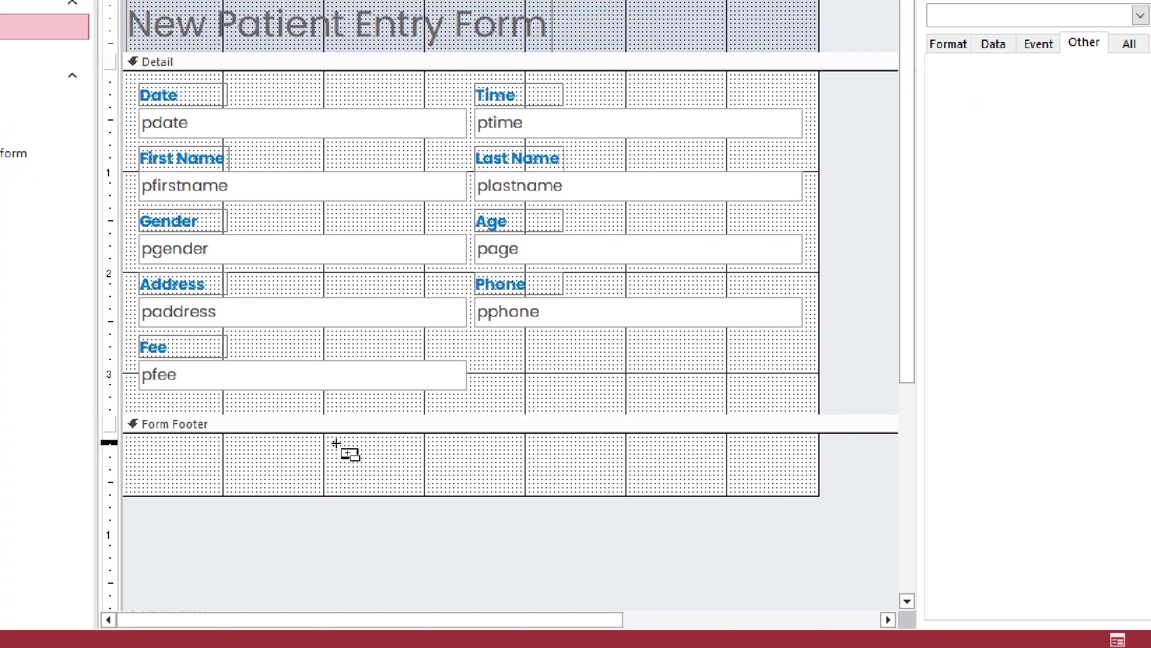
{"action": "left_click_drag", "start_coordinate": [262, 408], "coordinate": [600, 451]}
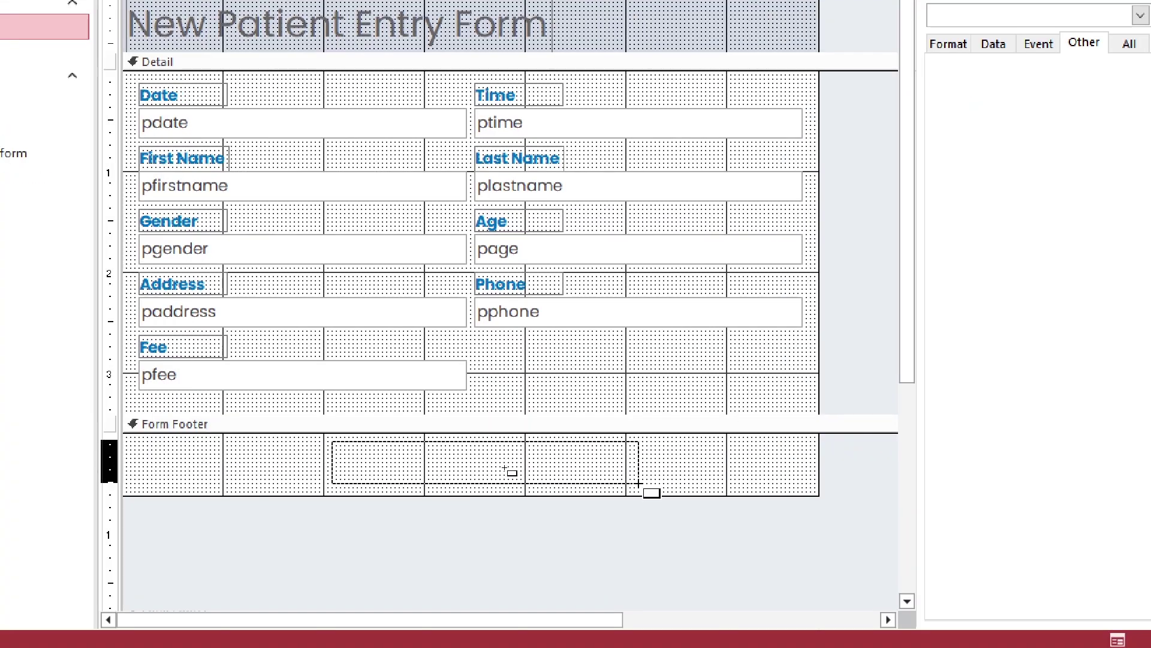
{"action": "left_click_drag", "start_coordinate": [640, 484], "coordinate": [638, 483]}
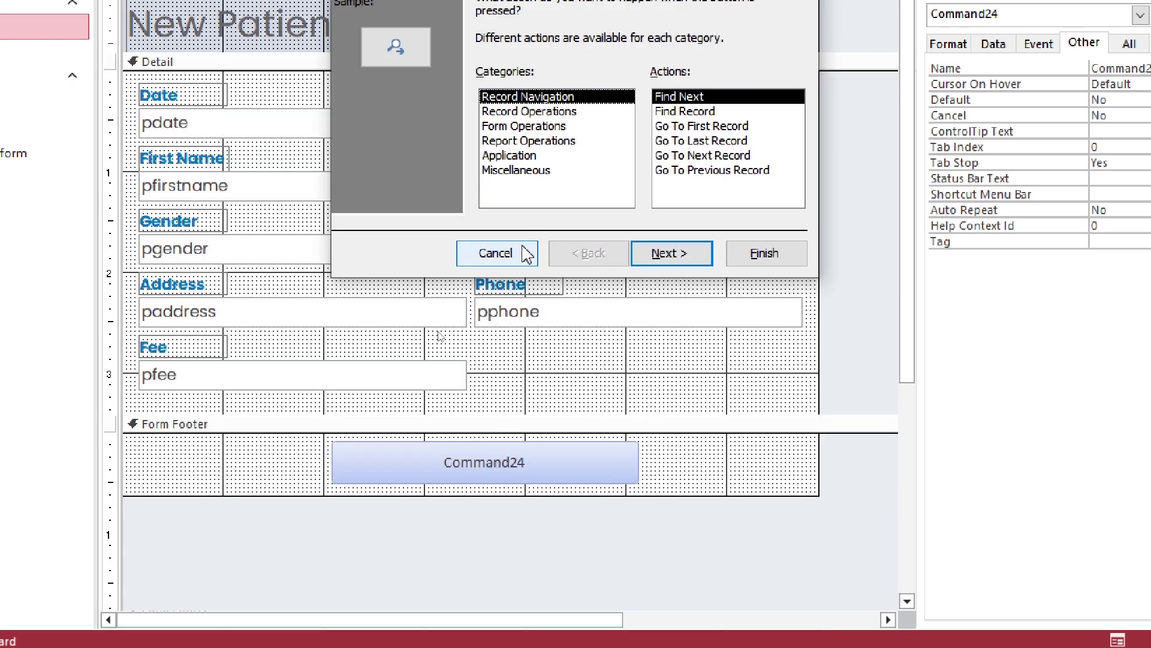
{"action": "left_click", "coordinate": [527, 255]}
Caption the button Submit, name it btn_submit, and preview the form with data
{"action": "double_click", "coordinate": [1121, 68]}
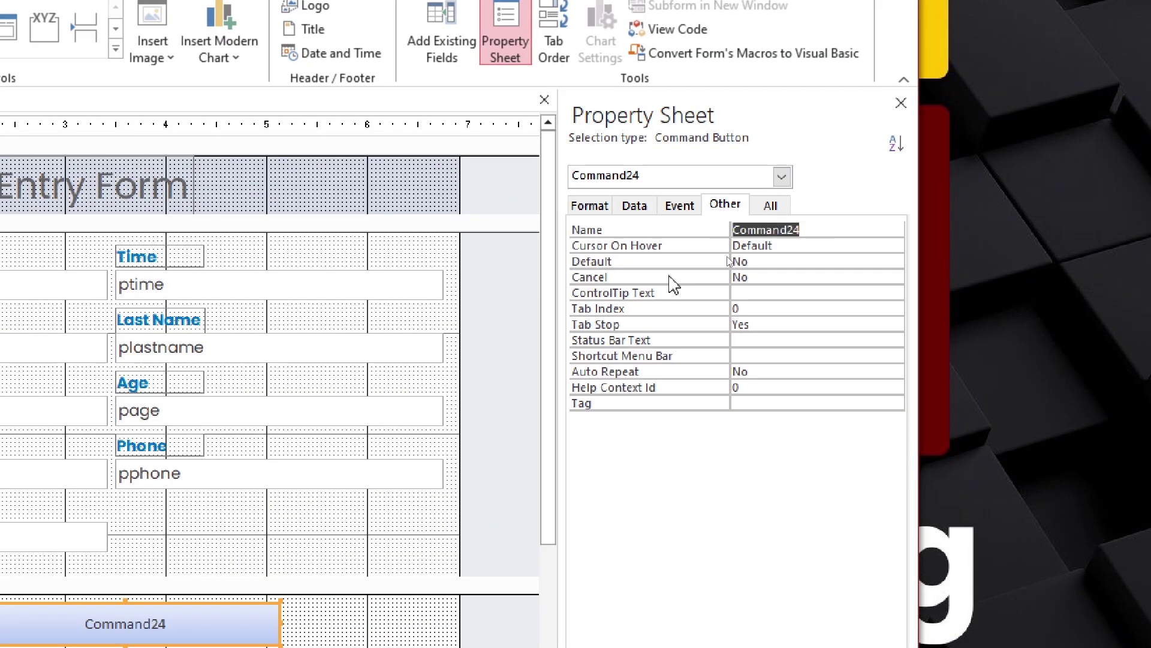
{"action": "left_click", "coordinate": [636, 210]}
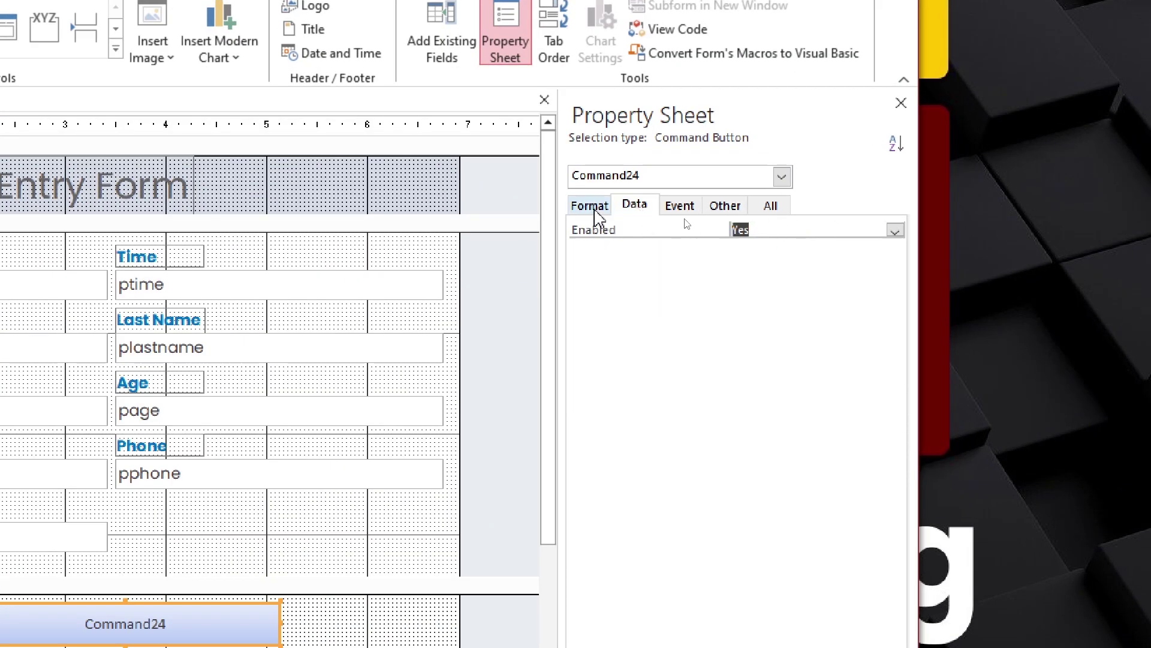
{"action": "left_click", "coordinate": [590, 206]}
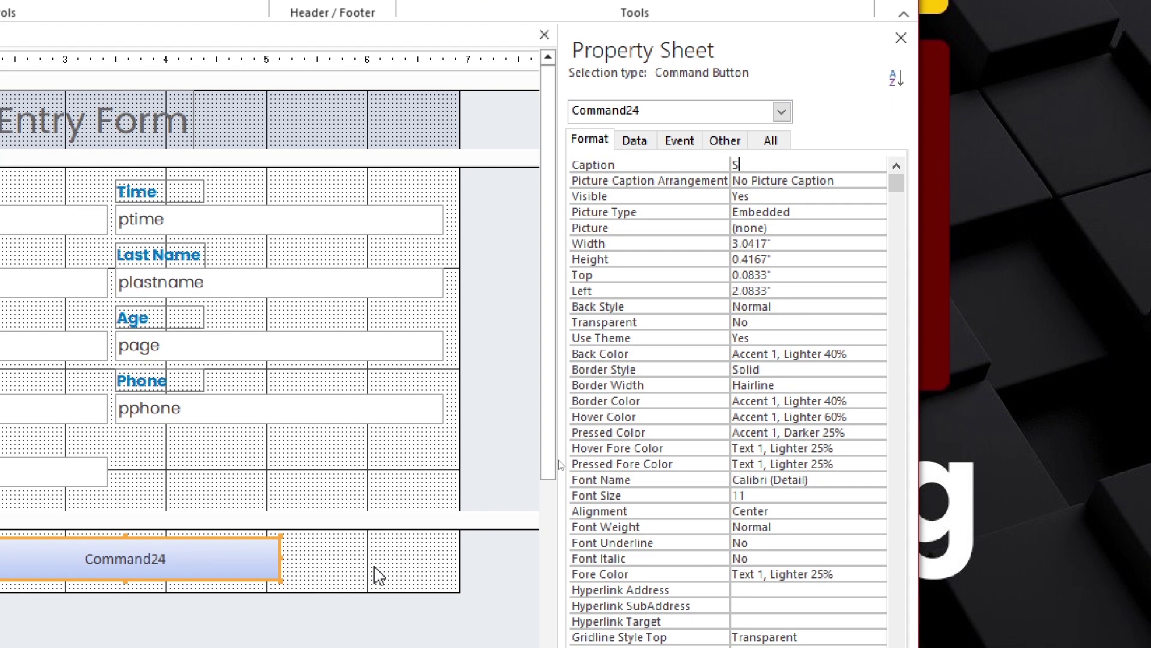
{"action": "key", "text": "Return"}
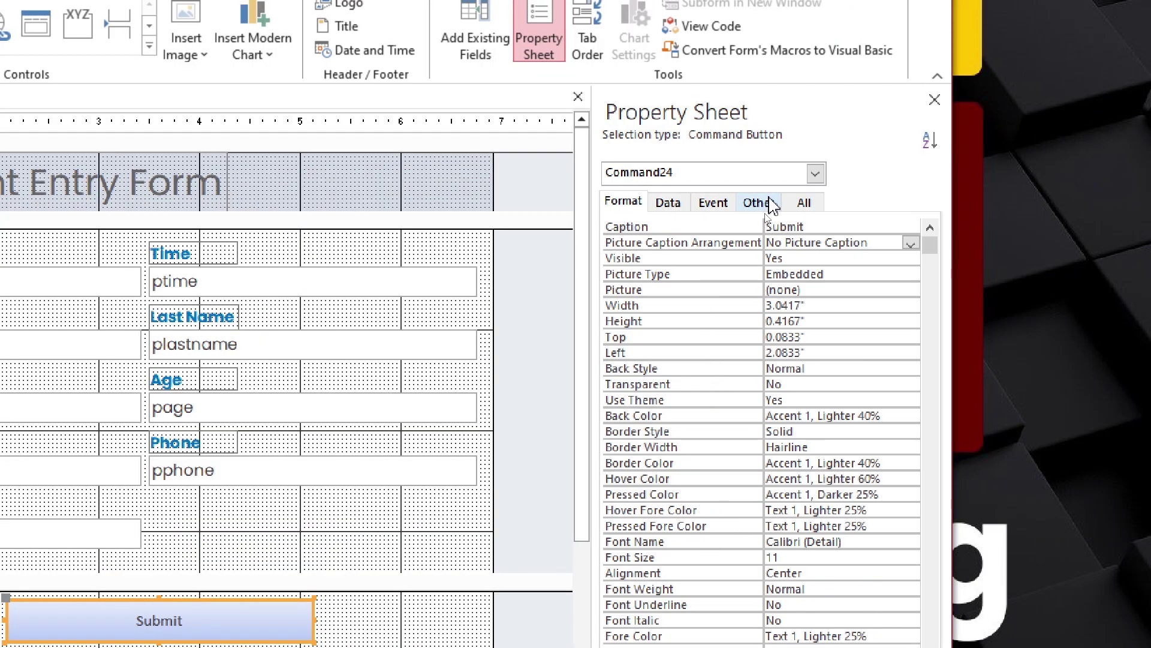
{"action": "left_click", "coordinate": [868, 108]}
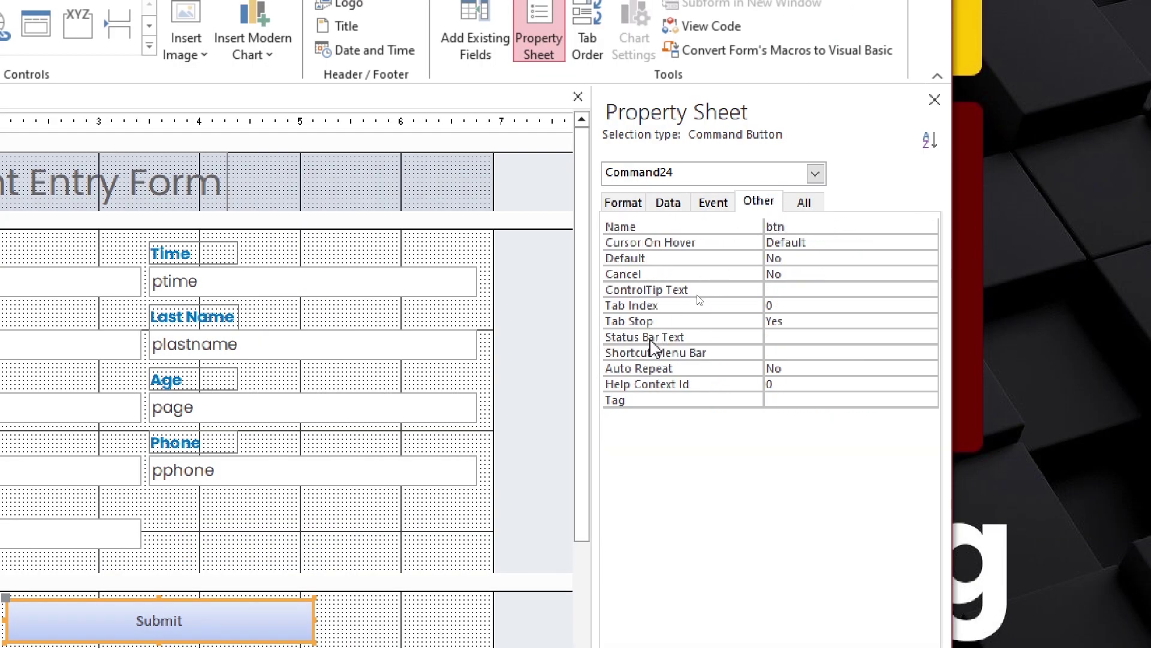
{"action": "type", "text": "btn_submit"}
{"action": "key", "text": "Return"}
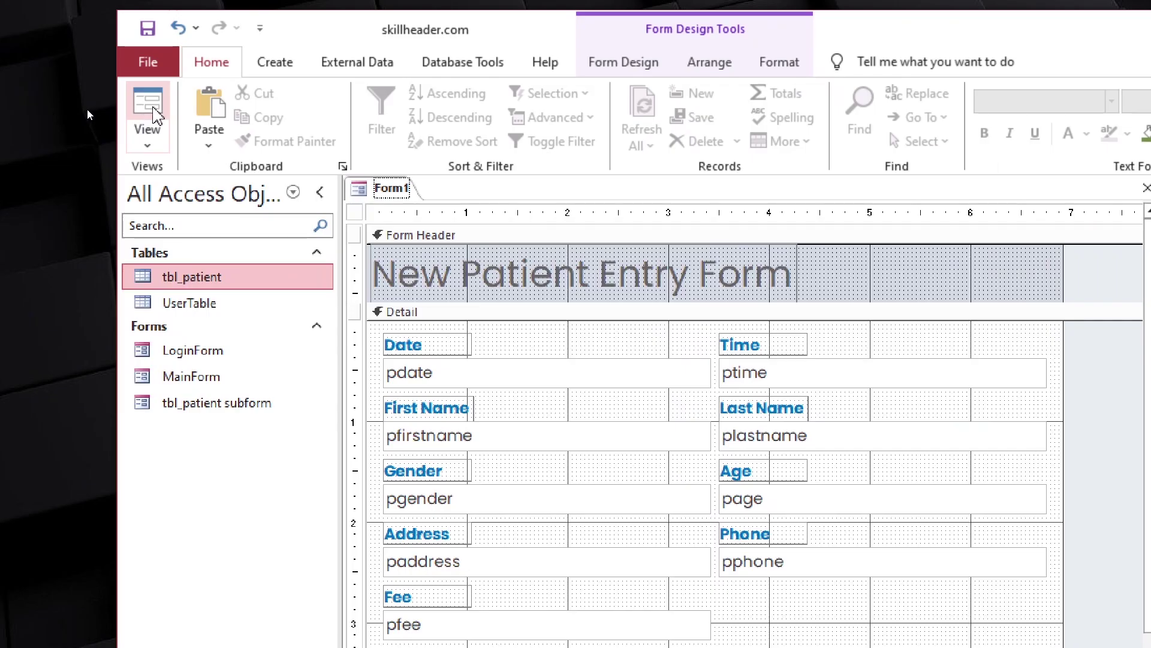
{"action": "left_click", "coordinate": [148, 108]}
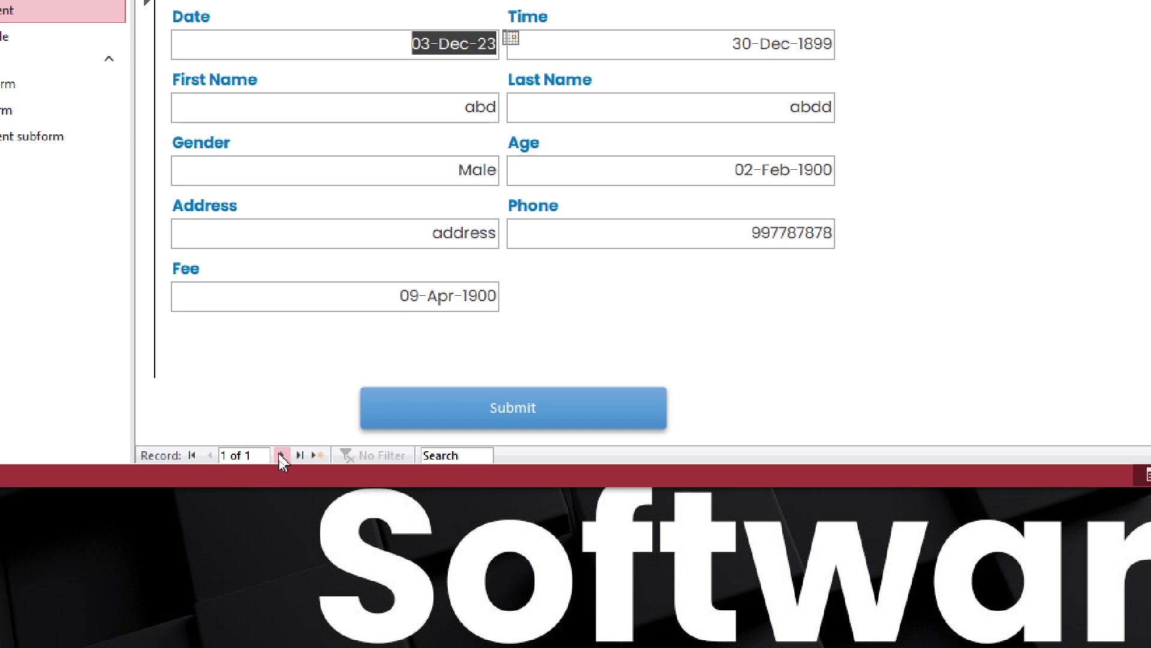
{"action": "left_click", "coordinate": [280, 455]}
{"action": "left_click", "coordinate": [210, 455]}
{"action": "left_click", "coordinate": [736, 251]}
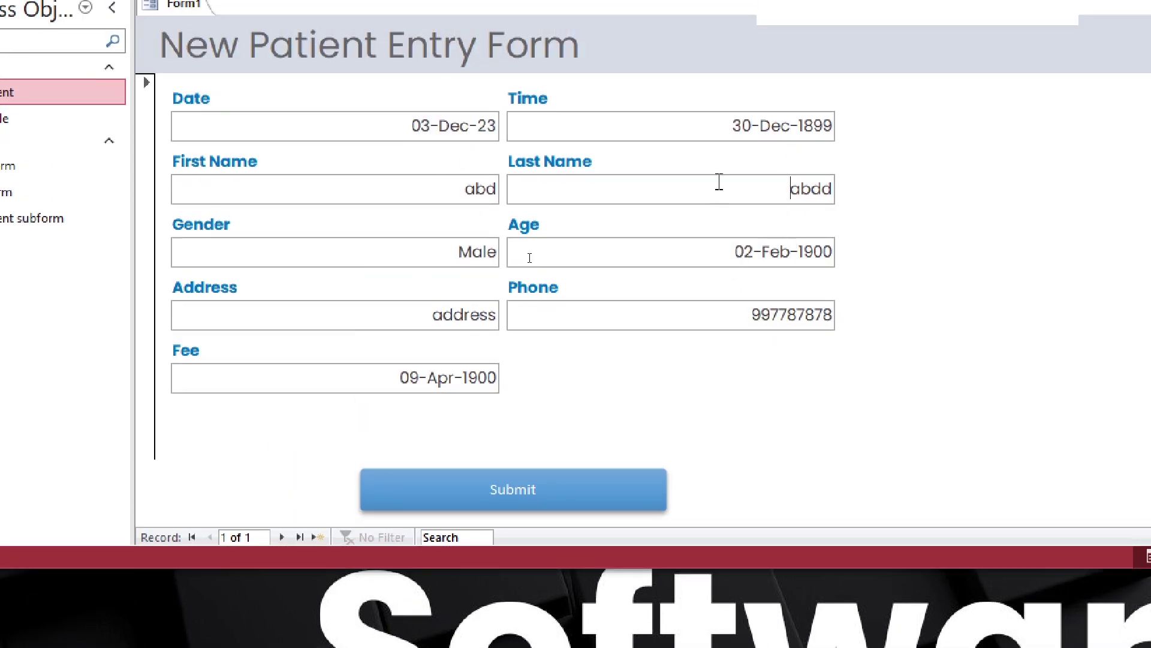
Remove the Medium Date format from the First Name, Last Name, Gender, Age, Address and Phone boxes
{"action": "key", "text": "shift+Tab"}
{"action": "key", "text": "Tab"}
{"action": "left_click", "coordinate": [452, 376]}
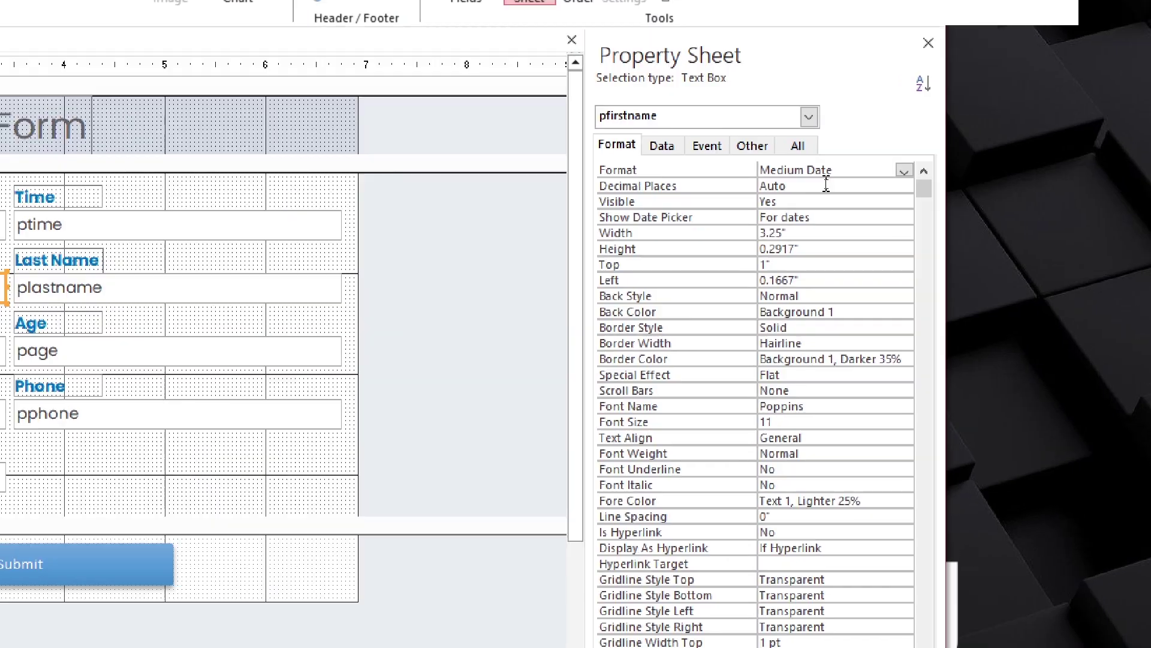
{"action": "left_click", "coordinate": [723, 169]}
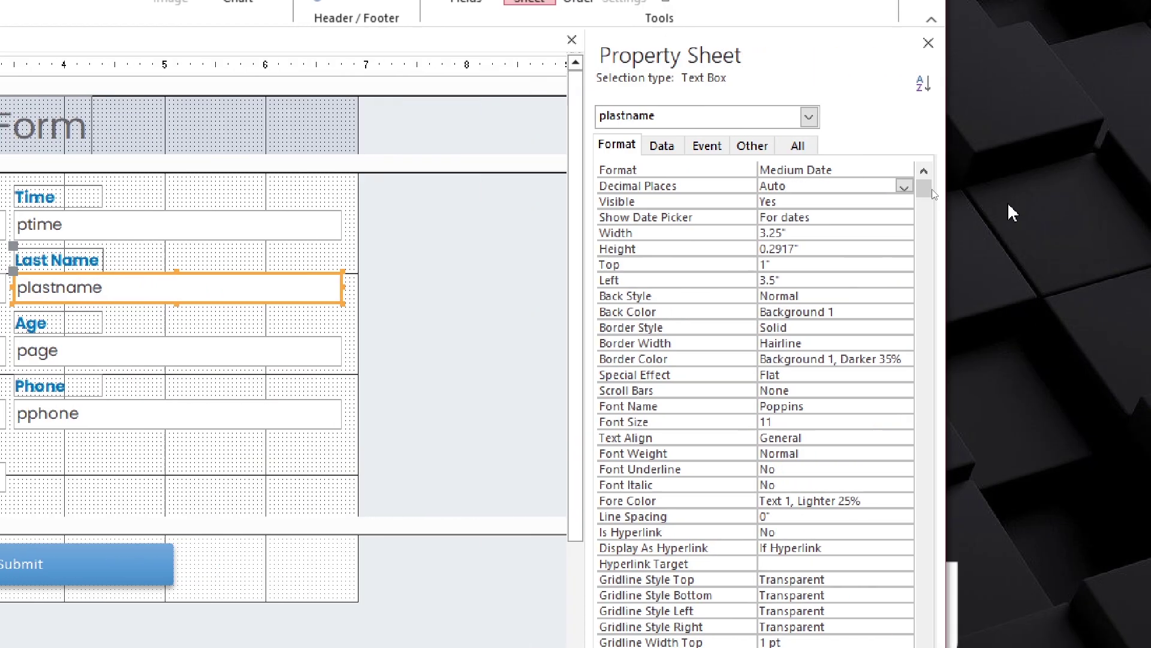
{"action": "left_click", "coordinate": [722, 173]}
{"action": "key", "text": "Tab"}
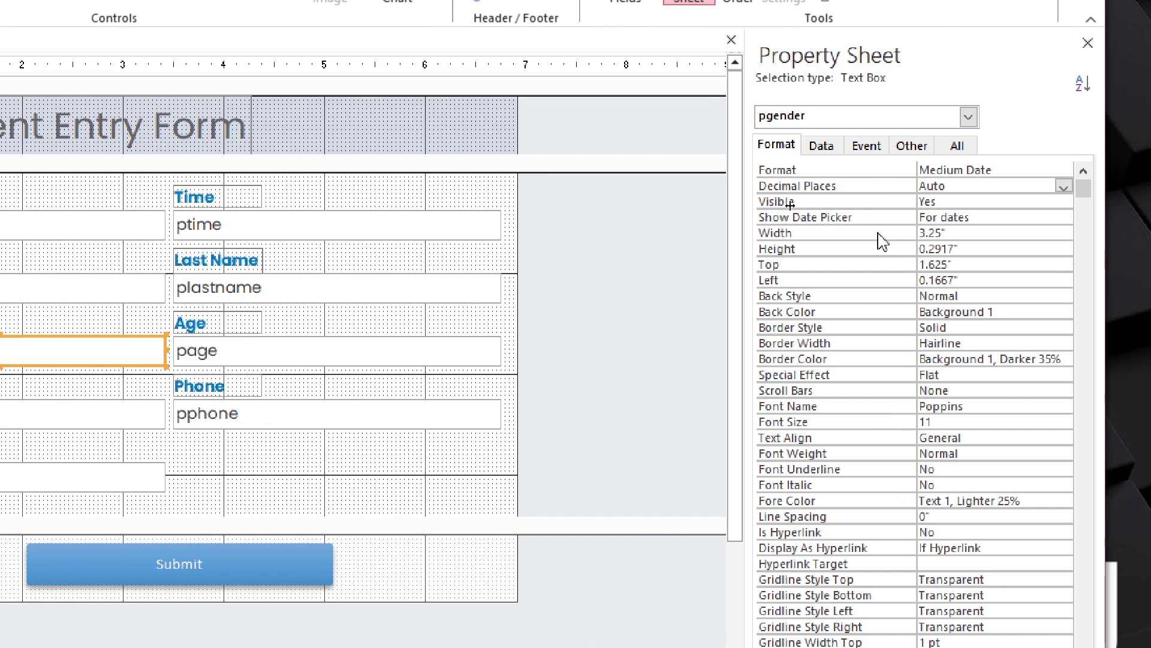
{"action": "left_click", "coordinate": [702, 170]}
{"action": "left_click", "coordinate": [102, 351]}
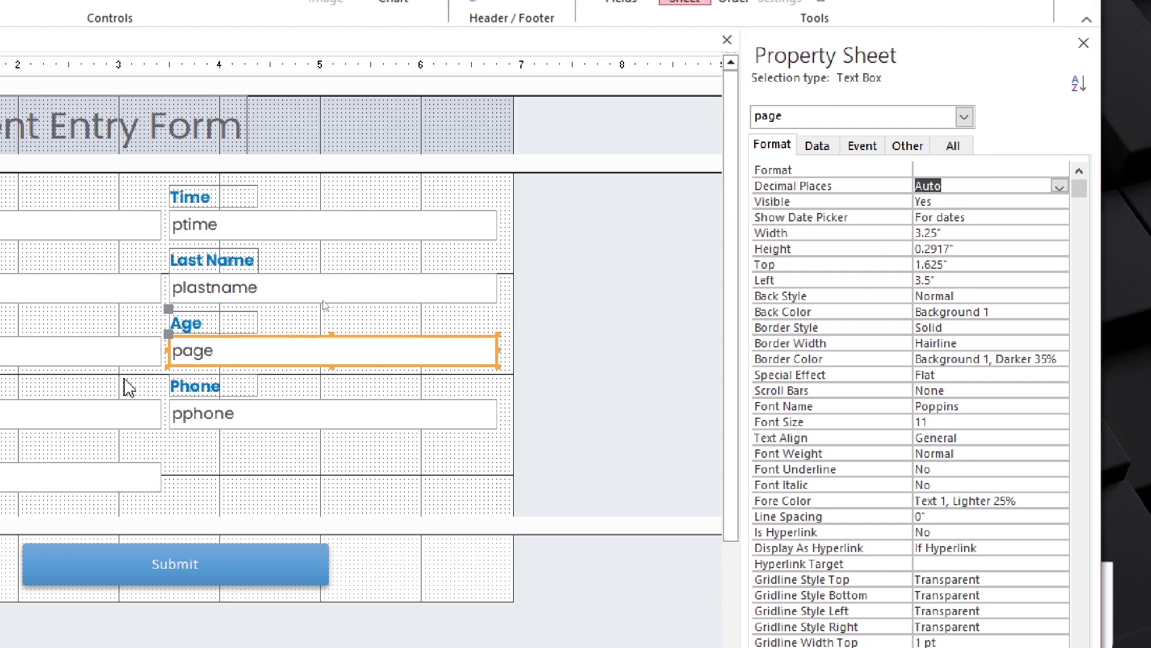
{"action": "left_click", "coordinate": [114, 413]}
{"action": "left_click", "coordinate": [868, 172]}
{"action": "left_click", "coordinate": [328, 414]}
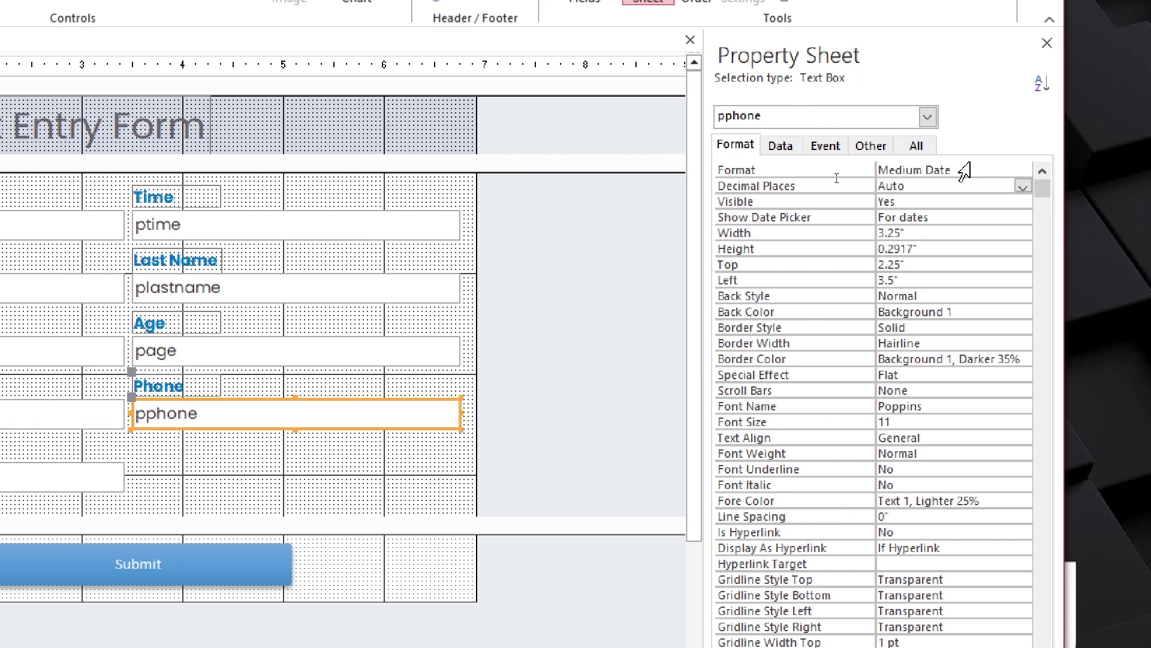
{"action": "left_click", "coordinate": [829, 169]}
{"action": "key", "text": "Tab"}
Give the Fee box the Standard format with set decimal places, then save the form
{"action": "left_click", "coordinate": [1125, 174]}
{"action": "key", "text": "Delete"}
{"action": "left_click", "coordinate": [958, 169]}
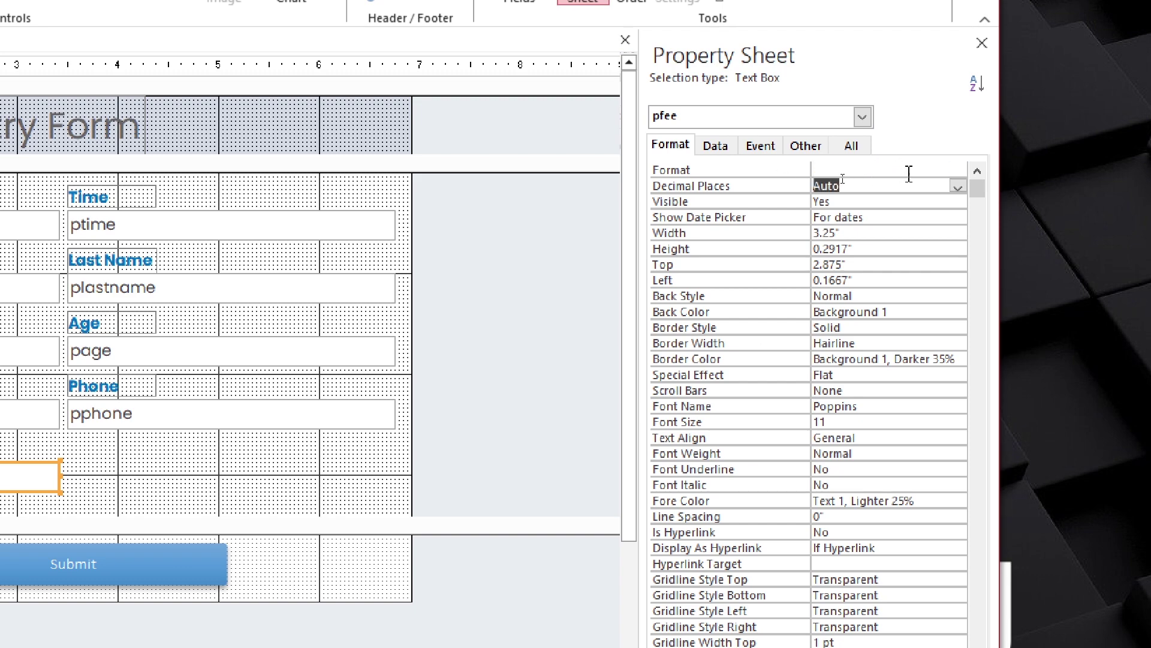
{"action": "left_click", "coordinate": [916, 250]}
{"action": "left_click", "coordinate": [958, 187]}
{"action": "left_click", "coordinate": [851, 202]}
{"action": "left_click", "coordinate": [530, 259]}
{"action": "key", "text": "ctrl+s"}
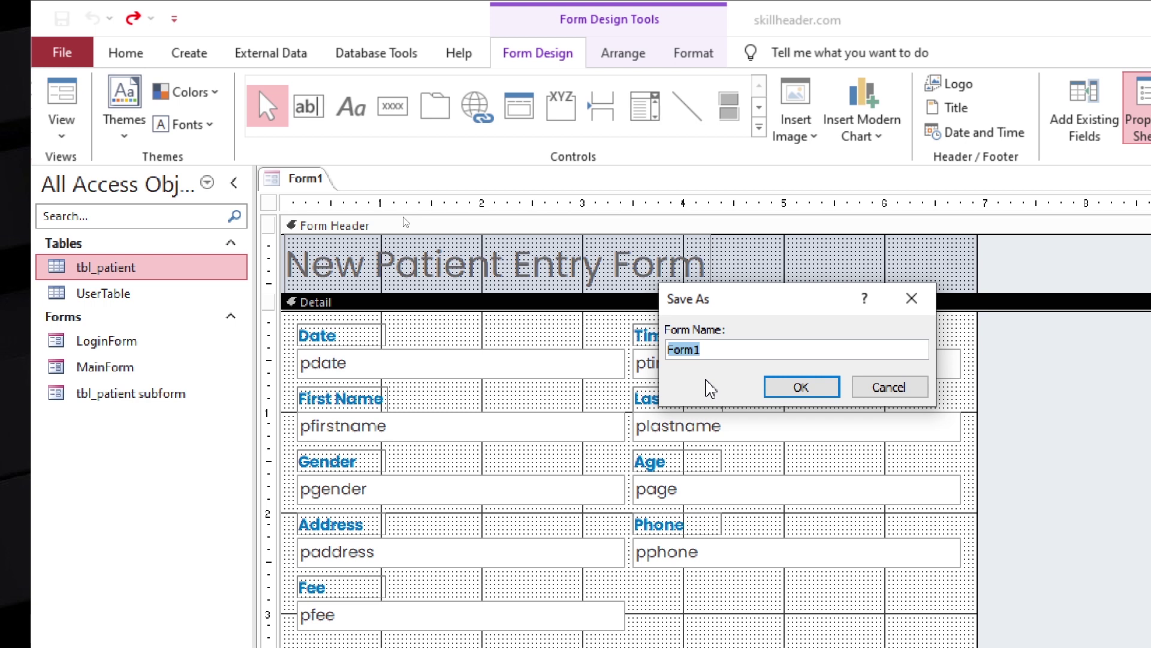
Name the form EntryForm, then check its time, age and fee values in Form view
{"action": "type", "text": "EntryForm"}
{"action": "key", "text": "Return"}
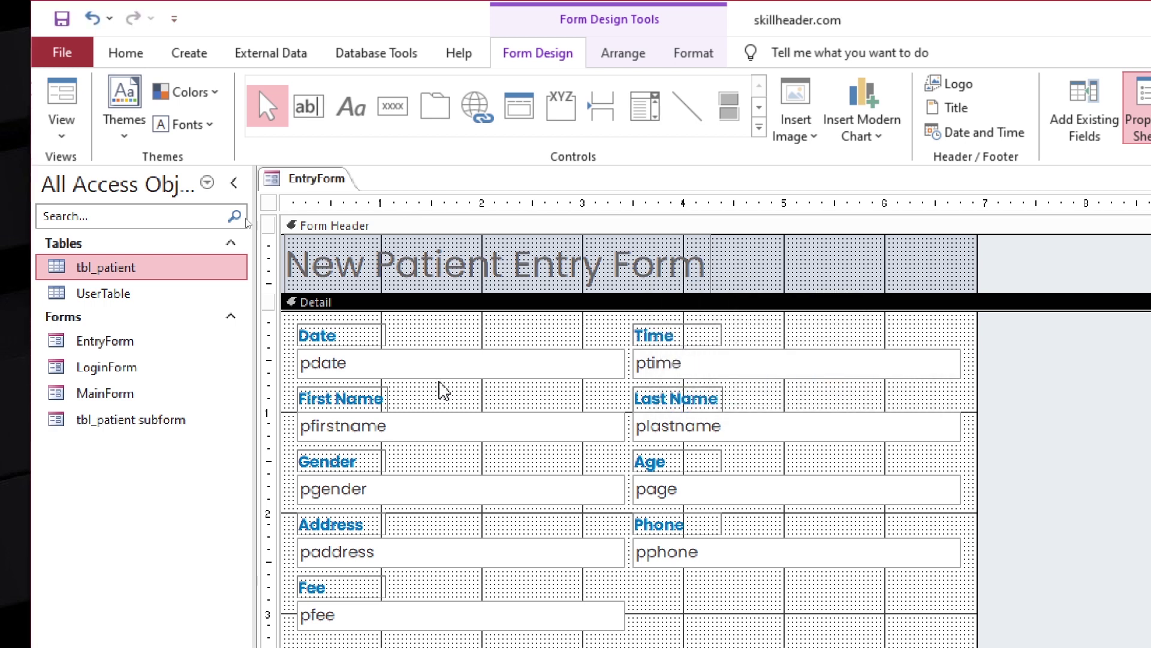
{"action": "key", "text": "F5"}
{"action": "key", "text": "Tab"}
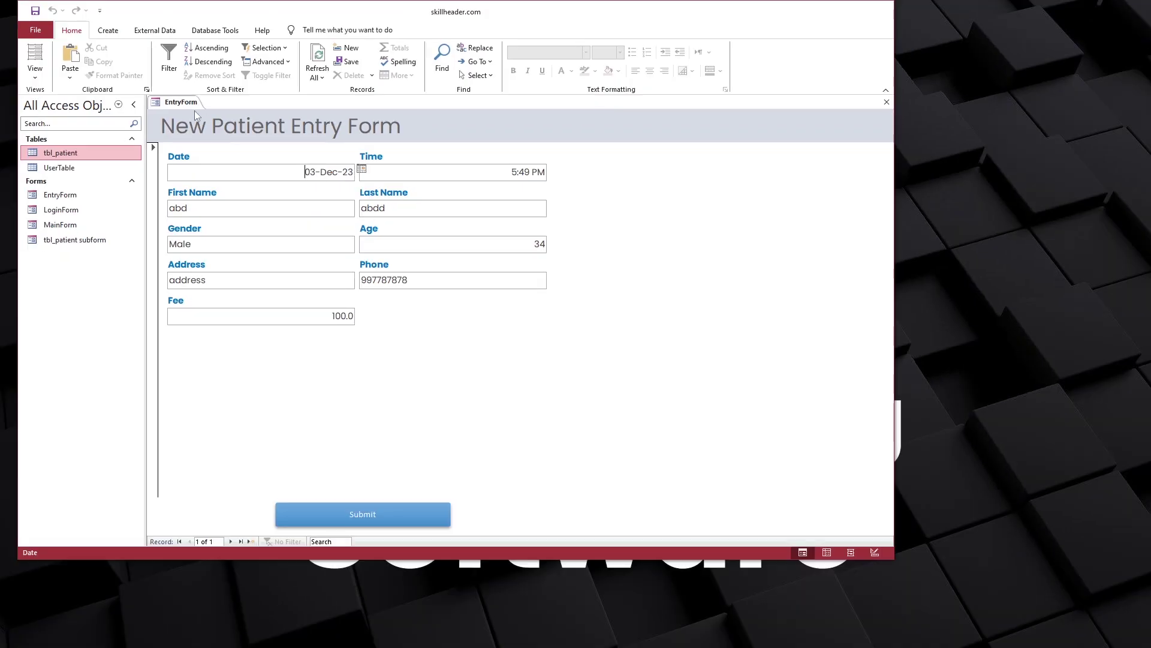
In Design view, left-align the text in both columns of EntryForm's text boxes
{"action": "right_click", "coordinate": [194, 110]}
{"action": "left_click", "coordinate": [228, 174]}
{"action": "left_click_drag", "start_coordinate": [306, 370], "coordinate": [306, 201]}
{"action": "left_click_drag", "start_coordinate": [486, 343], "coordinate": [477, 197]}
{"action": "left_click", "coordinate": [396, 30]}
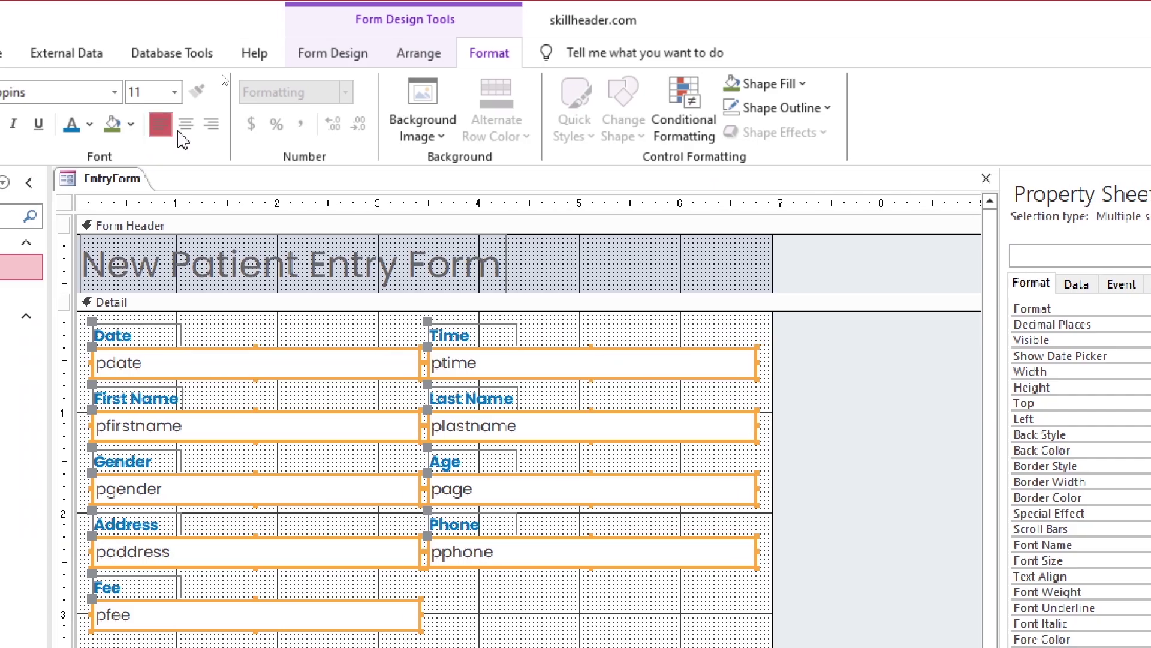
{"action": "left_click", "coordinate": [186, 125]}
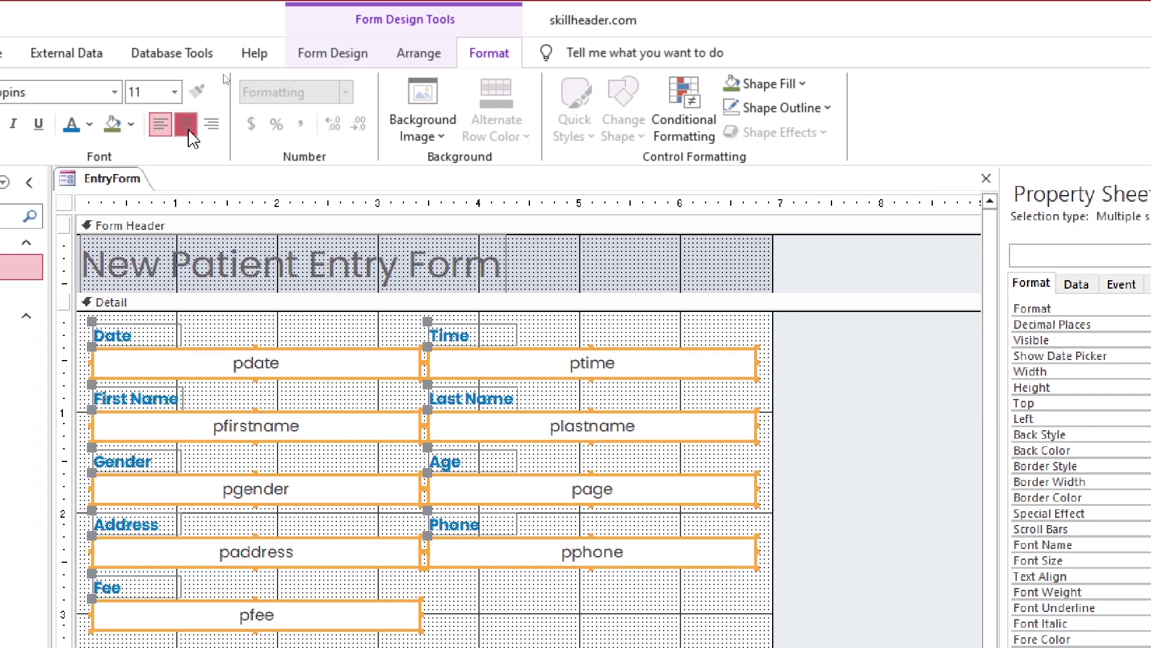
{"action": "left_click", "coordinate": [160, 125]}
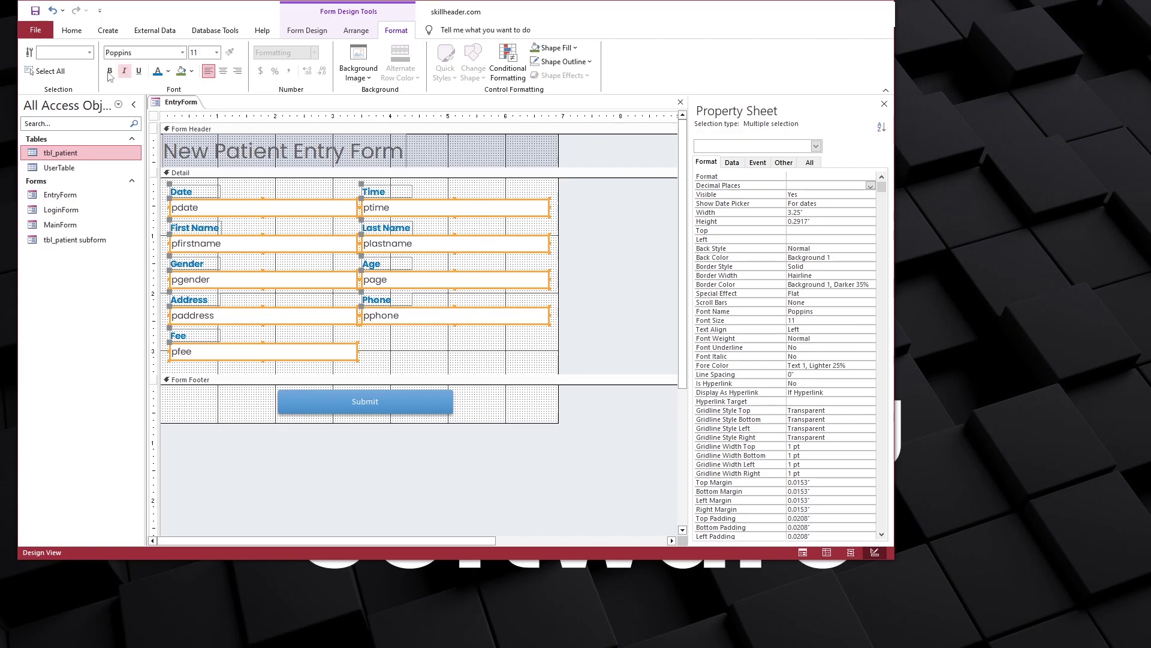
Check EntryForm in Form view, including a blank new record
{"action": "left_click", "coordinate": [72, 30]}
{"action": "left_click", "coordinate": [35, 60]}
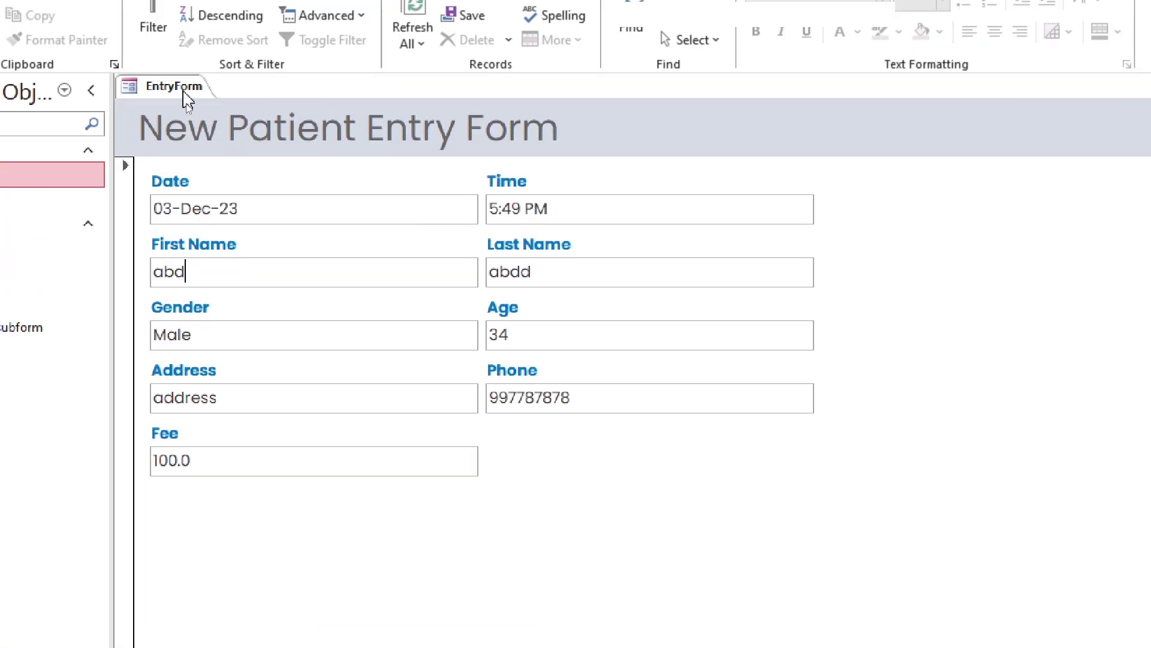
{"action": "right_click", "coordinate": [180, 102]}
{"action": "left_click", "coordinate": [153, 150]}
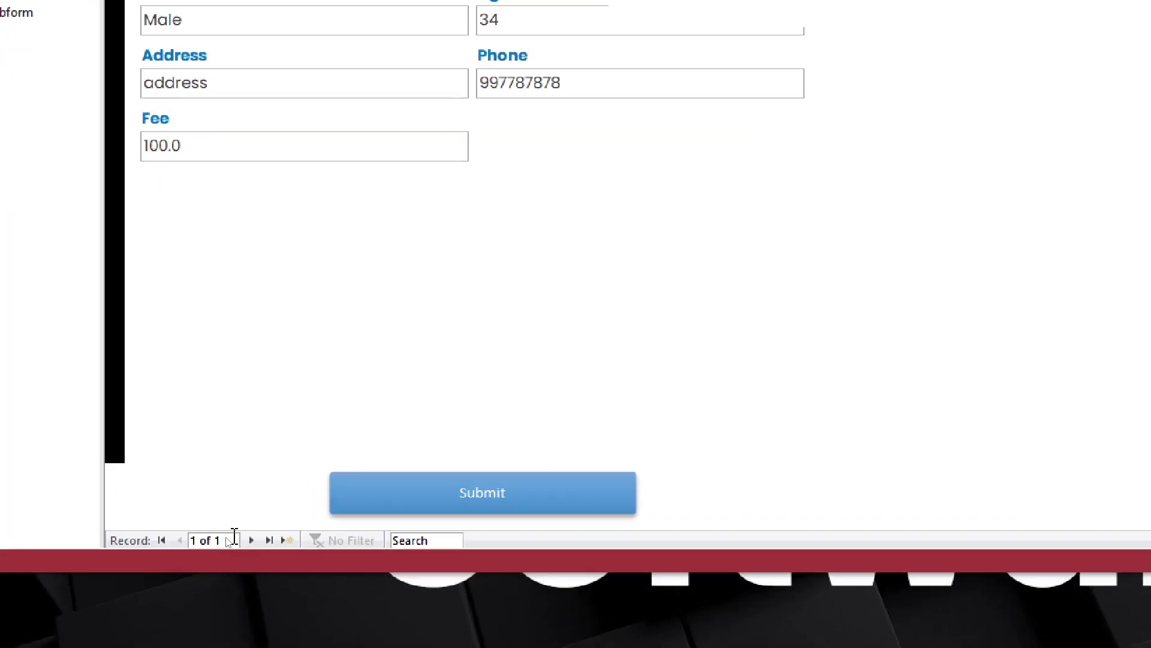
{"action": "left_click", "coordinate": [252, 541]}
{"action": "right_click", "coordinate": [187, 104]}
In EntryForm's Design view, set Border Style to None and turn off Record Selectors and Navigation Buttons
{"action": "left_click", "coordinate": [216, 189]}
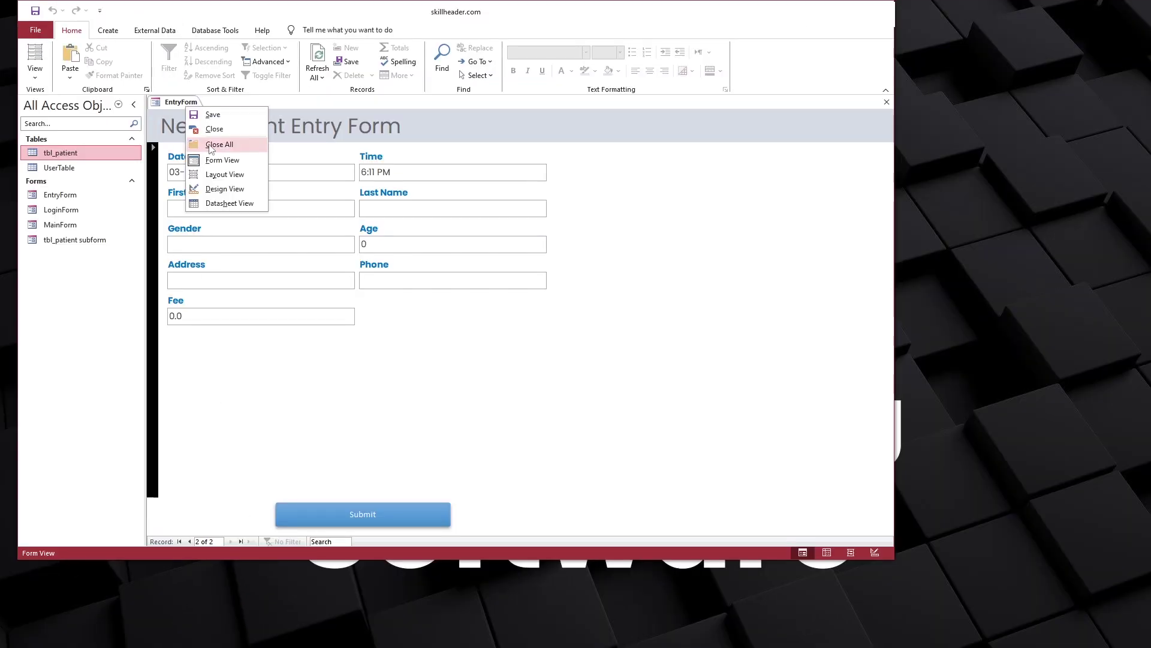
{"action": "left_click", "coordinate": [159, 119]}
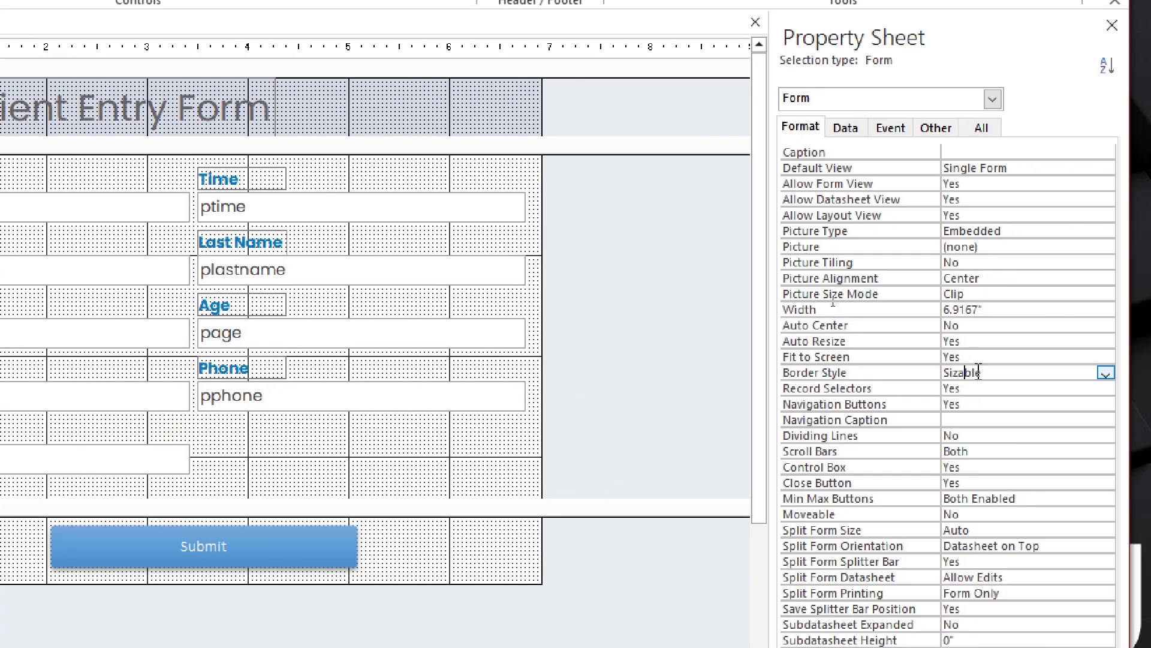
{"action": "left_click", "coordinate": [1106, 372]}
{"action": "left_click", "coordinate": [1044, 383]}
{"action": "left_click", "coordinate": [1106, 388]}
{"action": "left_click", "coordinate": [1067, 420]}
{"action": "left_click", "coordinate": [1002, 404]}
{"action": "left_click", "coordinate": [971, 420]}
{"action": "left_click", "coordinate": [1005, 404]}
{"action": "left_click", "coordinate": [967, 434]}
Set Scroll Bars to Neither, Control Box to No, Min Max Buttons to None, keeping Close Button enabled
{"action": "left_click", "coordinate": [938, 451]}
{"action": "left_click", "coordinate": [1002, 451]}
{"action": "left_click", "coordinate": [996, 467]}
{"action": "left_click", "coordinate": [1002, 468]}
{"action": "left_click", "coordinate": [1002, 467]}
{"action": "left_click", "coordinate": [995, 497]}
{"action": "left_click", "coordinate": [1002, 483]}
{"action": "left_click", "coordinate": [1002, 483]}
{"action": "left_click", "coordinate": [849, 467]}
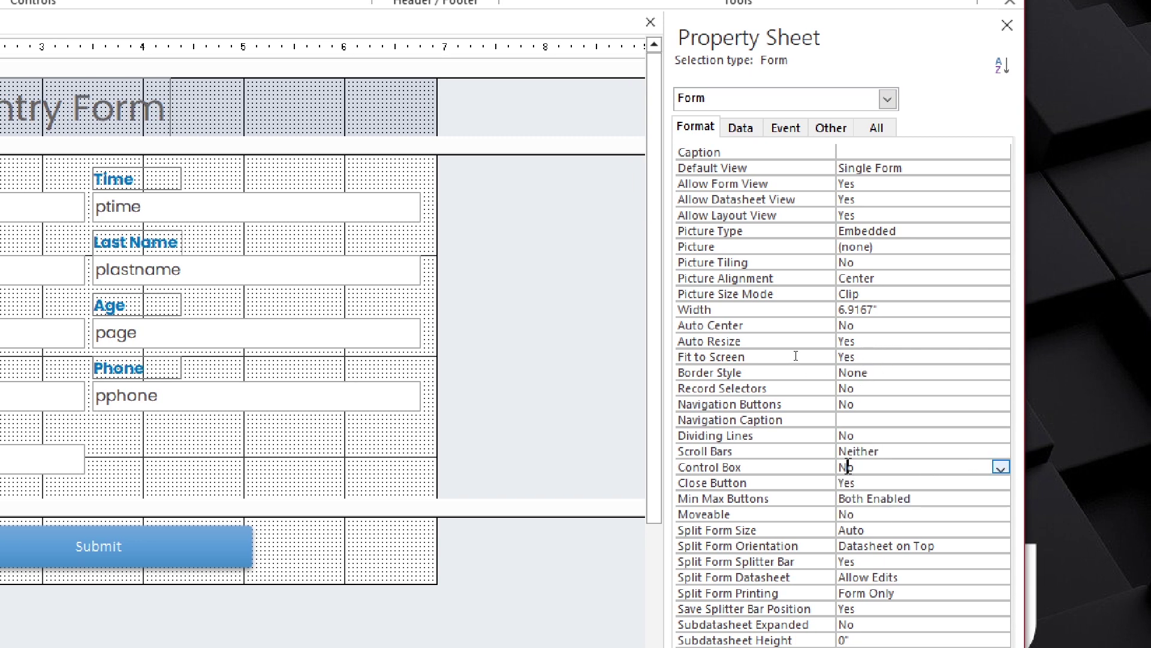
{"action": "left_click", "coordinate": [1000, 498]}
{"action": "left_click", "coordinate": [863, 514]}
{"action": "left_click", "coordinate": [855, 435]}
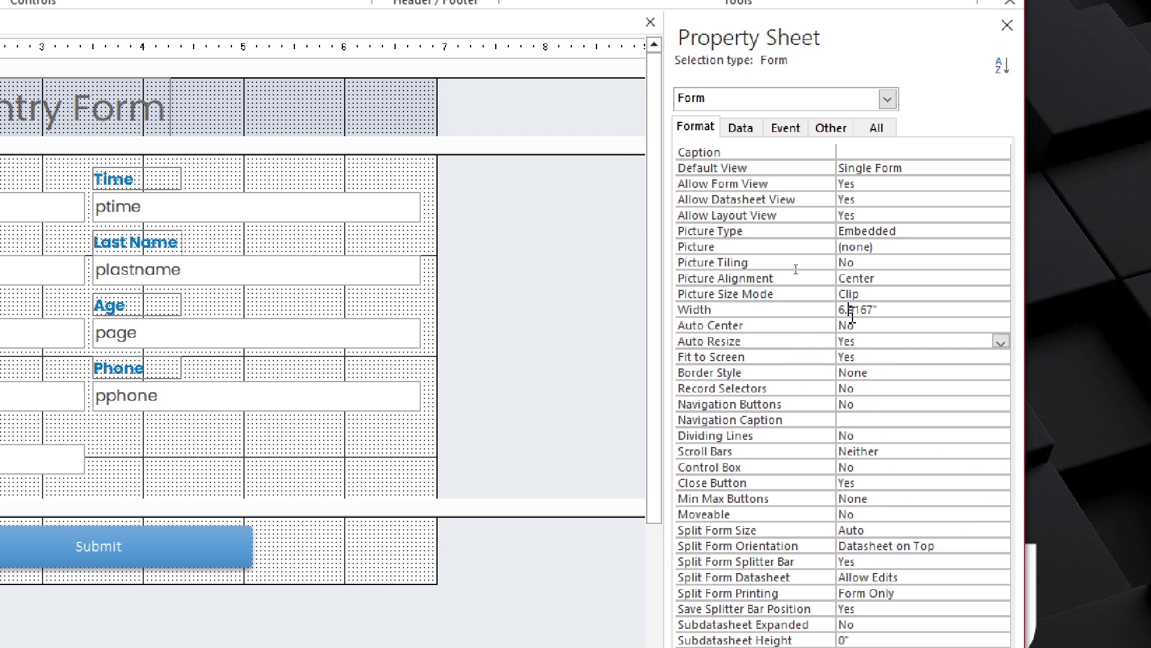
{"action": "left_click", "coordinate": [853, 293]}
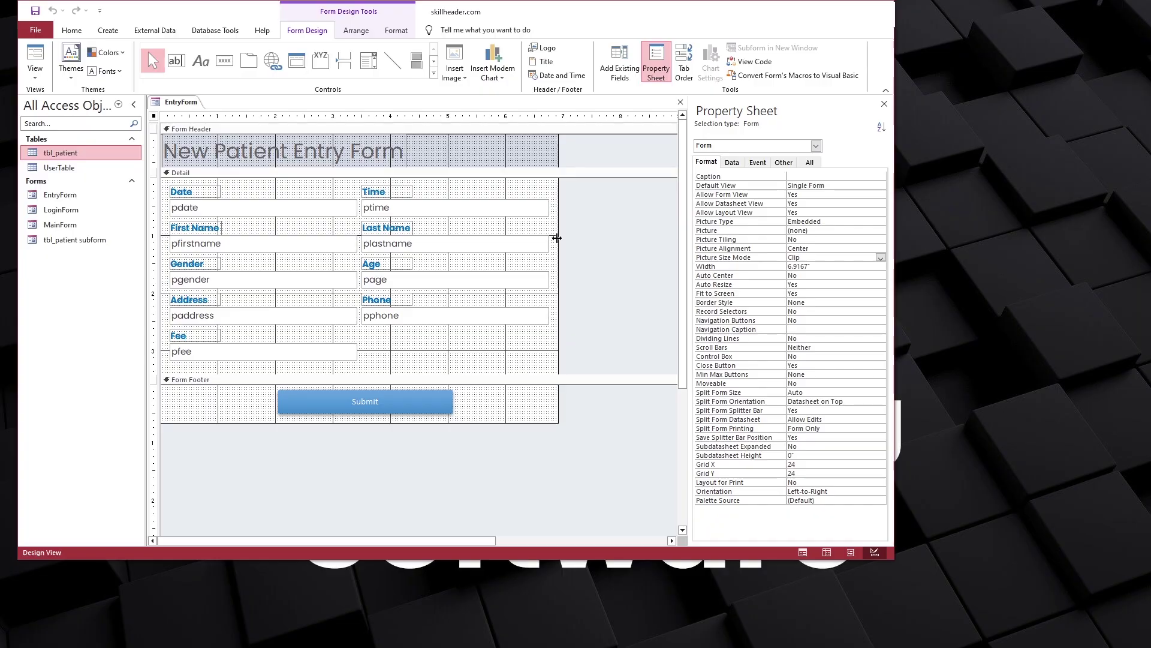
Set the form's Data Entry property to Yes on the Data tab
{"action": "left_click", "coordinate": [732, 162]}
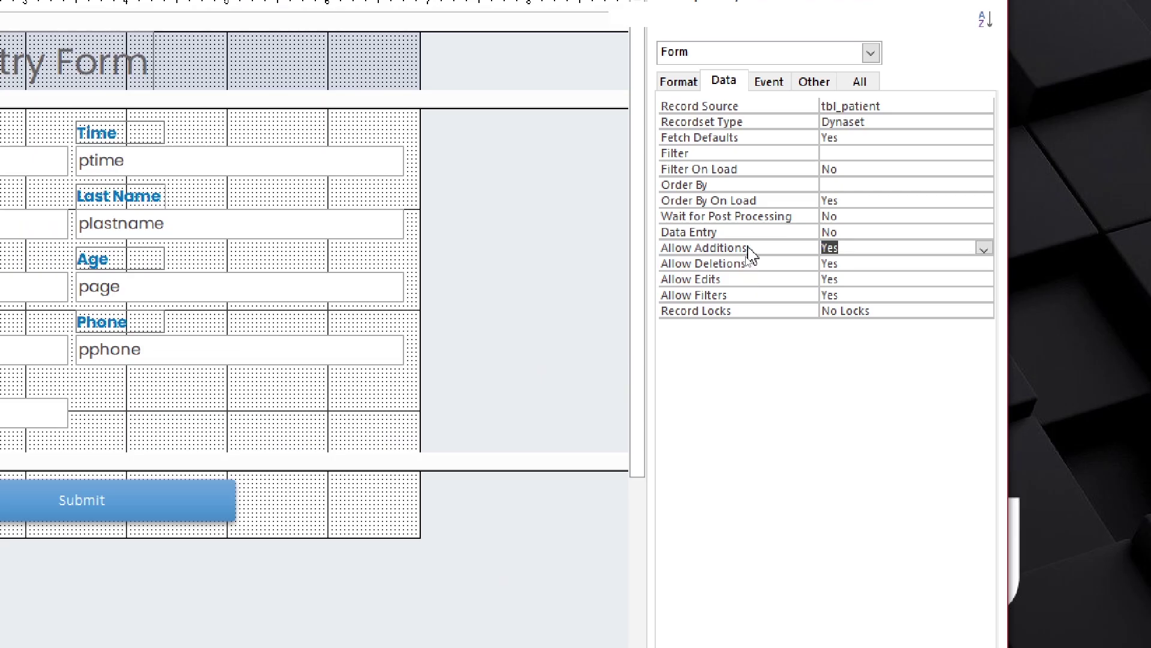
{"action": "left_click", "coordinate": [752, 239]}
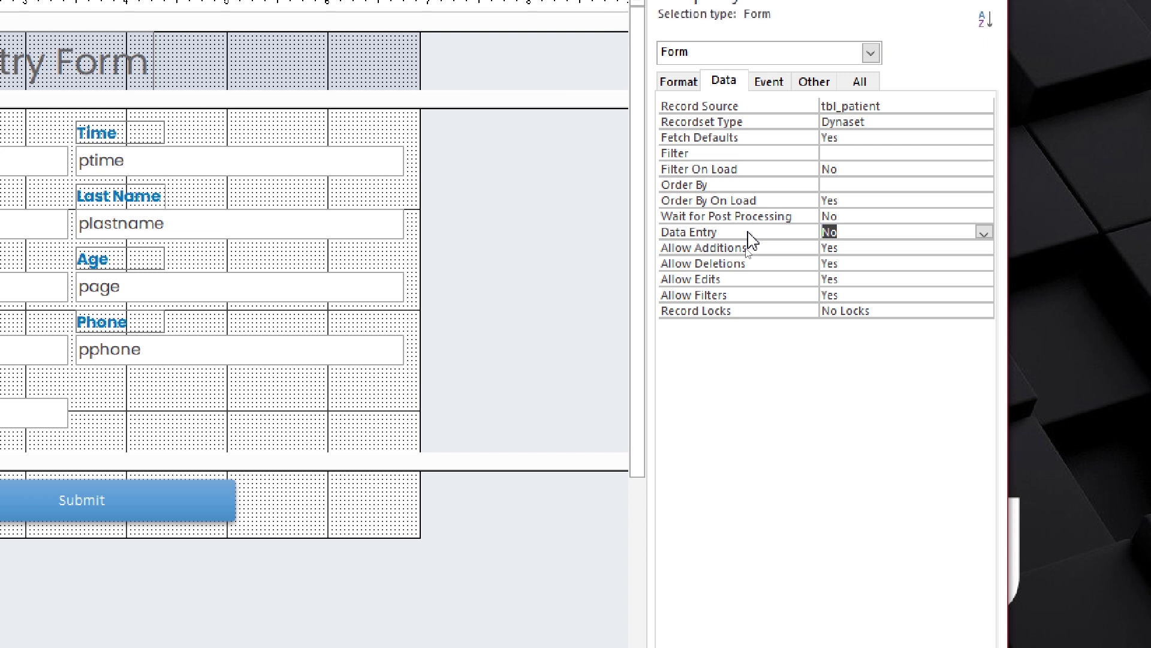
{"action": "left_click", "coordinate": [983, 232]}
{"action": "left_click", "coordinate": [931, 247]}
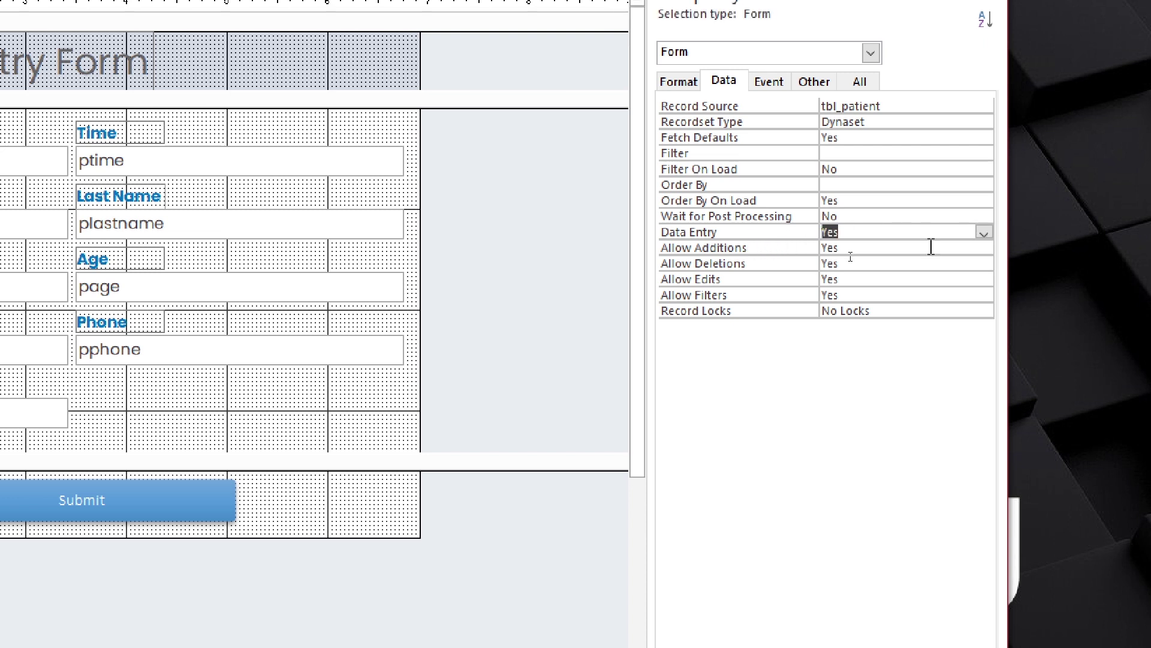
{"action": "left_click", "coordinate": [758, 267]}
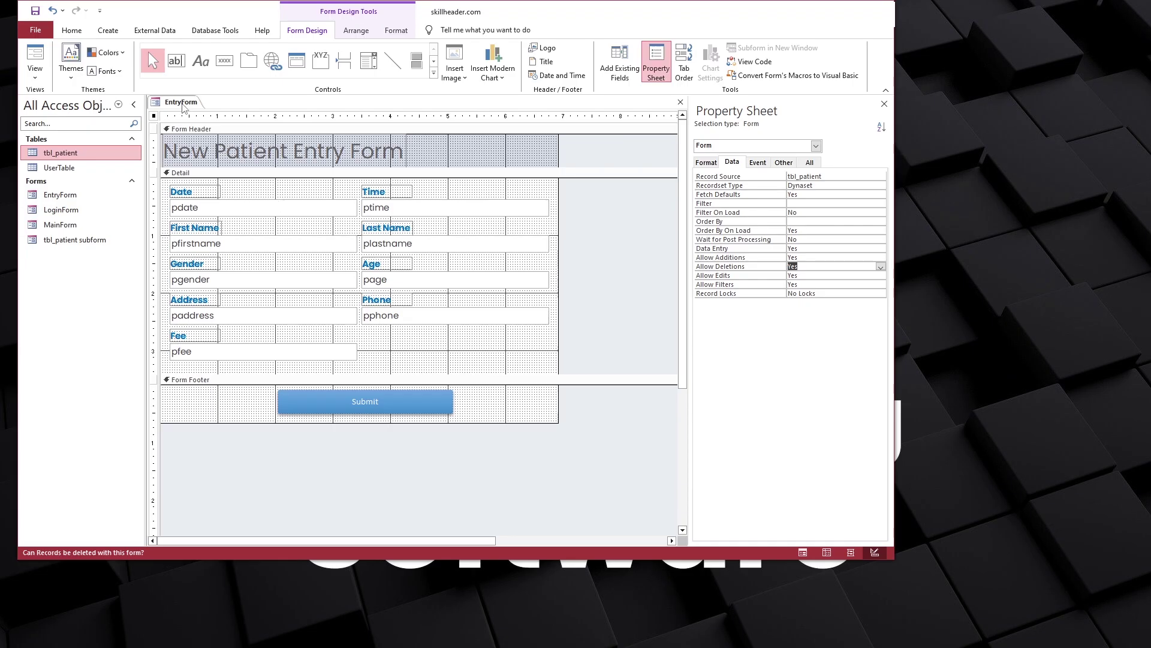
Code the Submit button's On Click as DoCmd.Close acForm, "EntryForm", acSaveYes
{"action": "key", "text": "F5"}
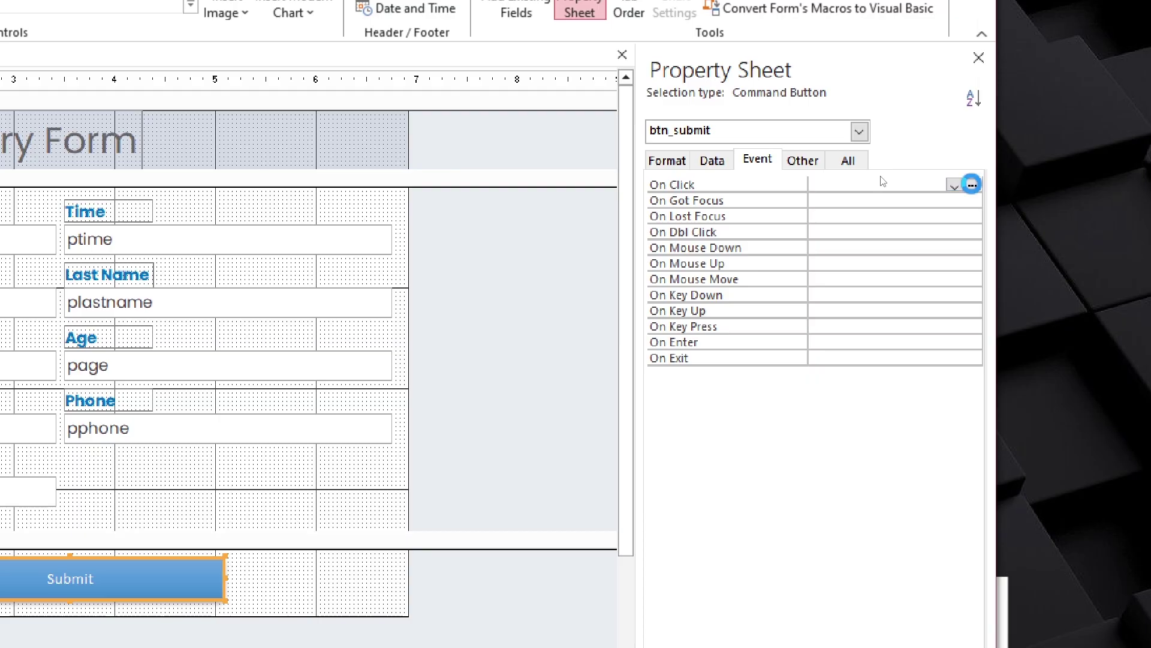
{"action": "left_click", "coordinate": [970, 182]}
{"action": "left_click", "coordinate": [285, 179]}
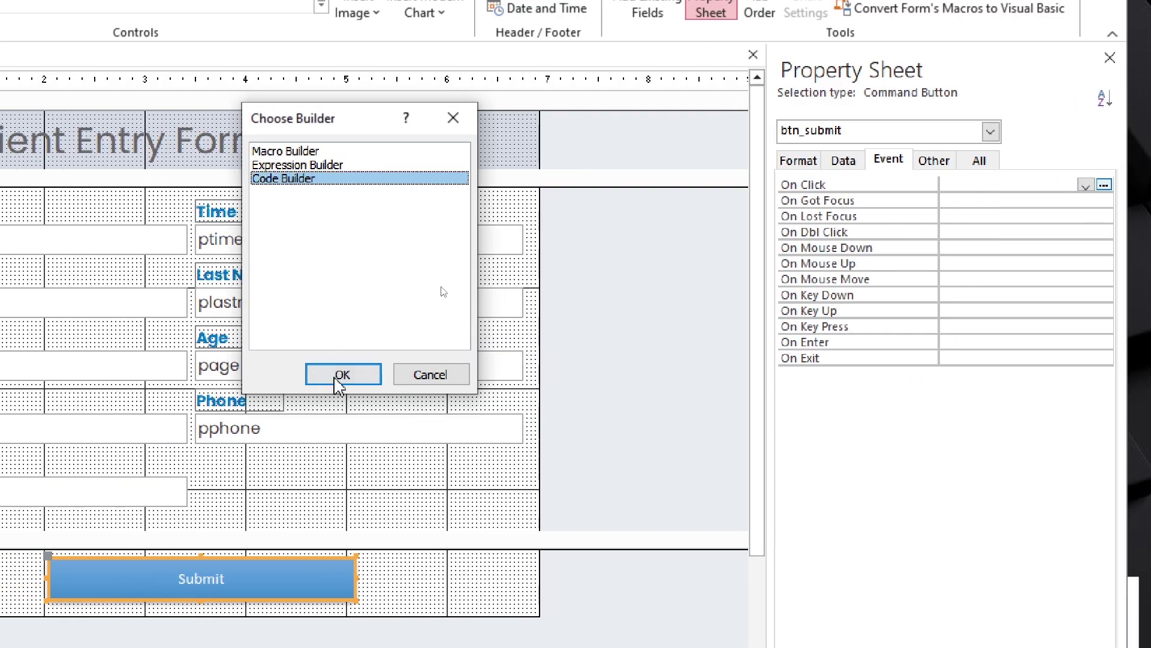
{"action": "left_click", "coordinate": [336, 377]}
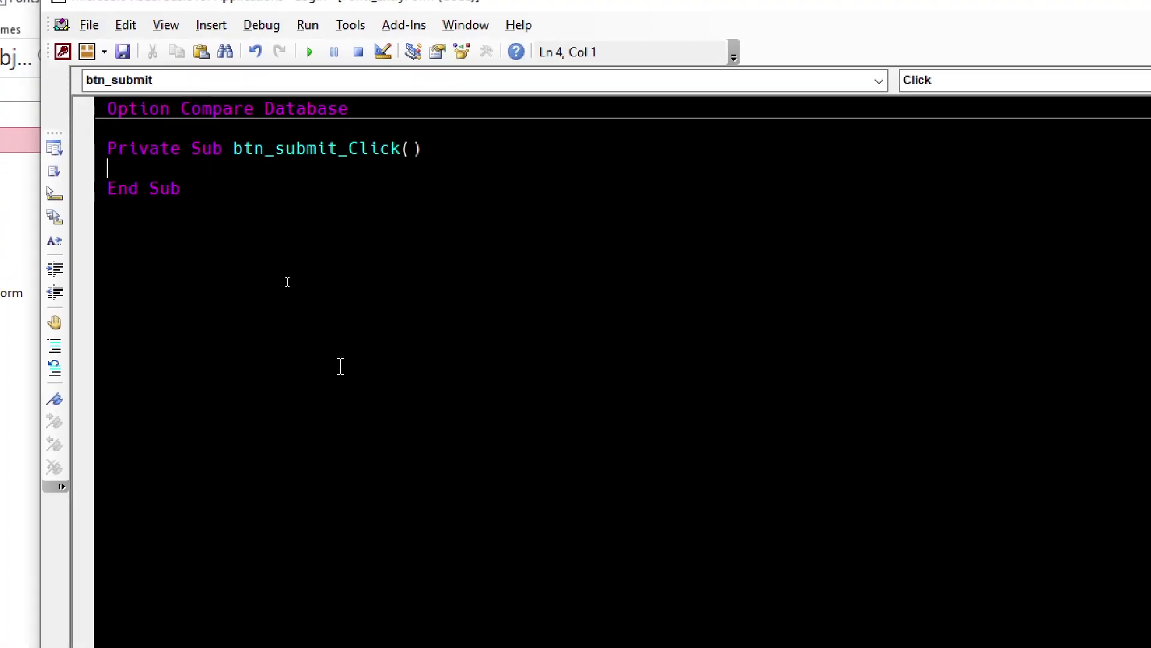
{"action": "type", "text": "docmd.cose"}
{"action": "key", "text": "BackSpace"}
{"action": "key", "text": "BackSpace"}
{"action": "key", "text": "BackSpace"}
{"action": "type", "text": "lose acForm, \"EntryForm"}
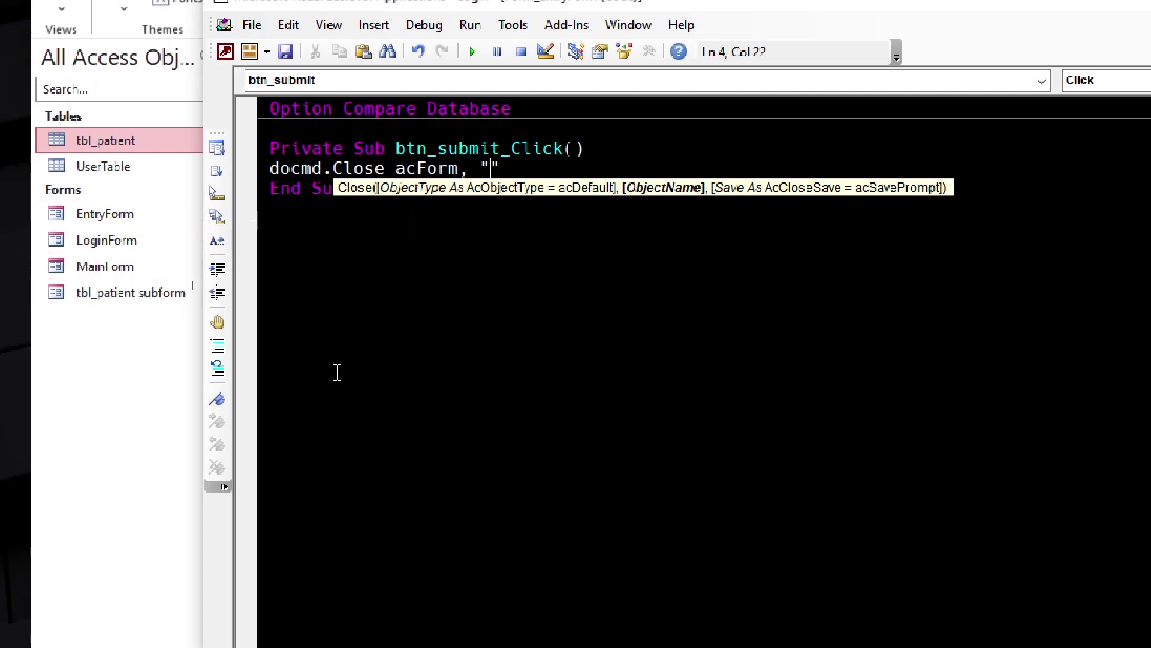
{"action": "key", "text": "Right"}
{"action": "type", "text": ",acSaveYes"}
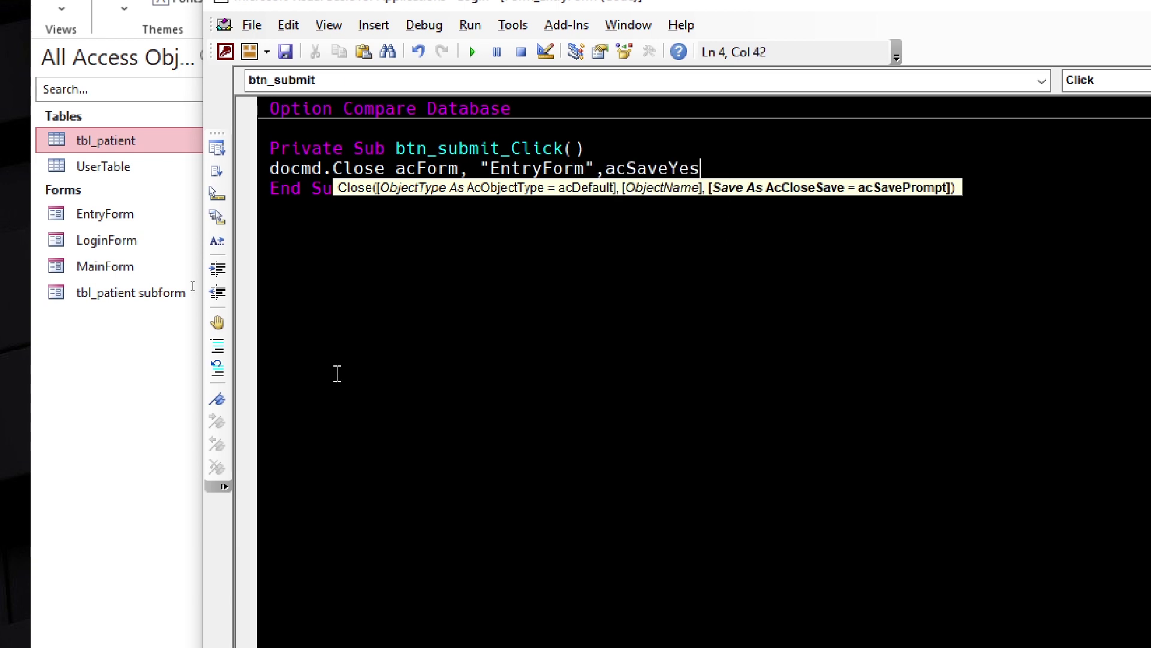
{"action": "key", "text": "Return"}
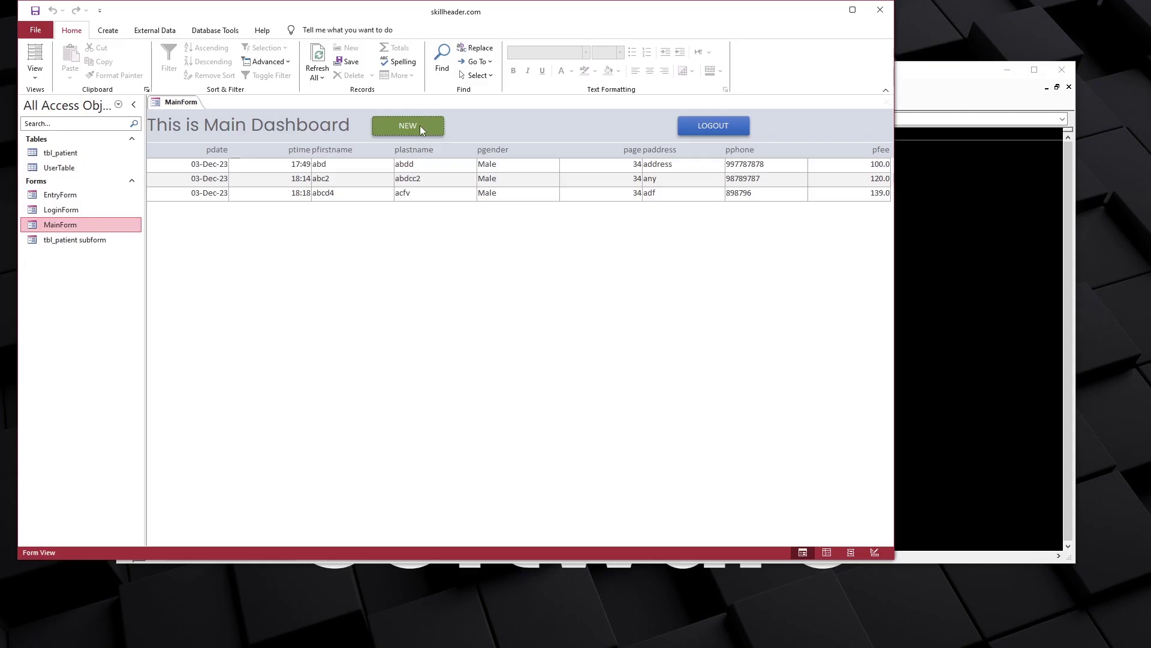
Put MainForm in Design view and start a code builder for the NEW button's On Click event
{"action": "right_click", "coordinate": [192, 102]}
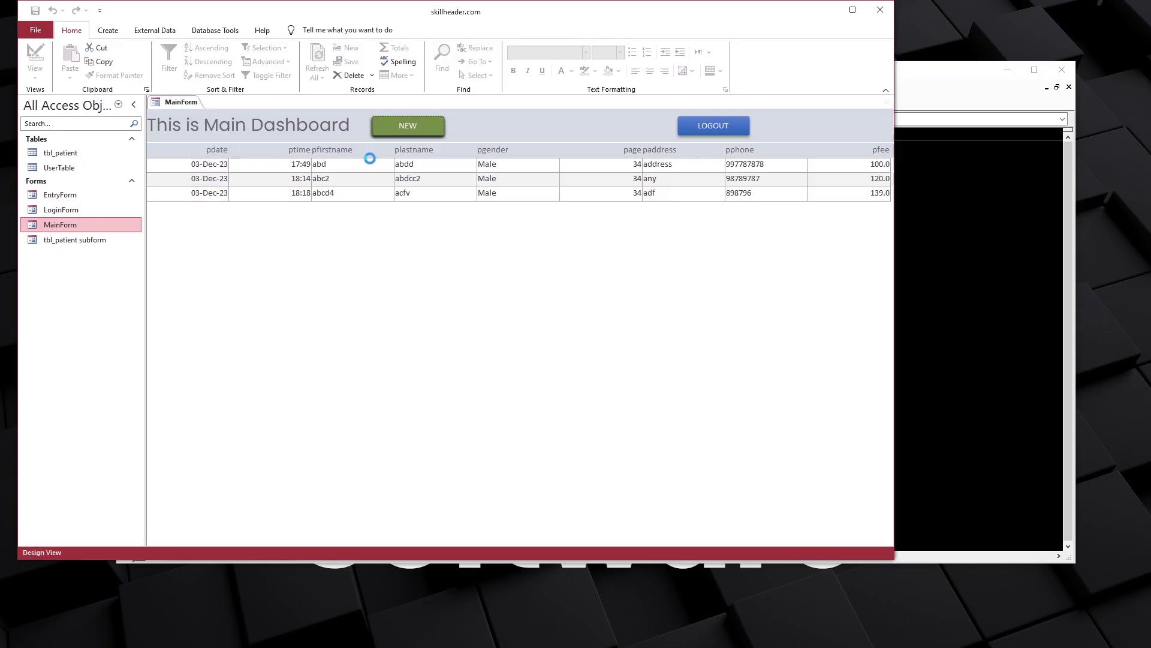
{"action": "left_click", "coordinate": [212, 182]}
{"action": "left_click", "coordinate": [440, 157]}
{"action": "left_click", "coordinate": [758, 162]}
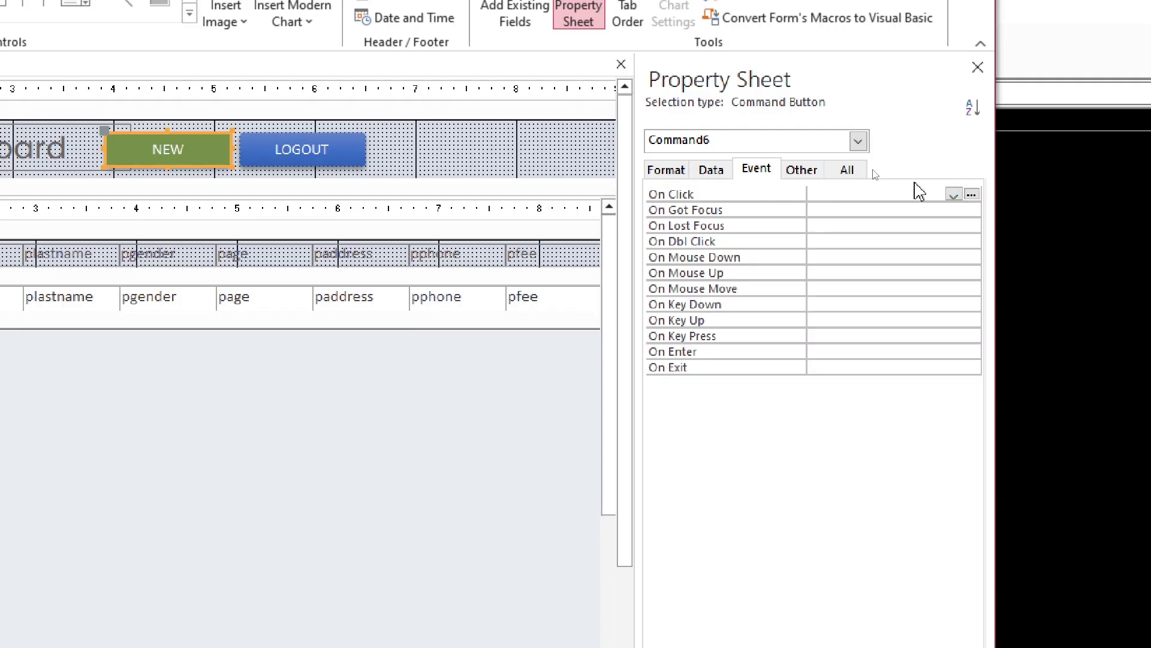
{"action": "left_click", "coordinate": [882, 178]}
{"action": "left_click", "coordinate": [152, 188]}
{"action": "left_click", "coordinate": [218, 381]}
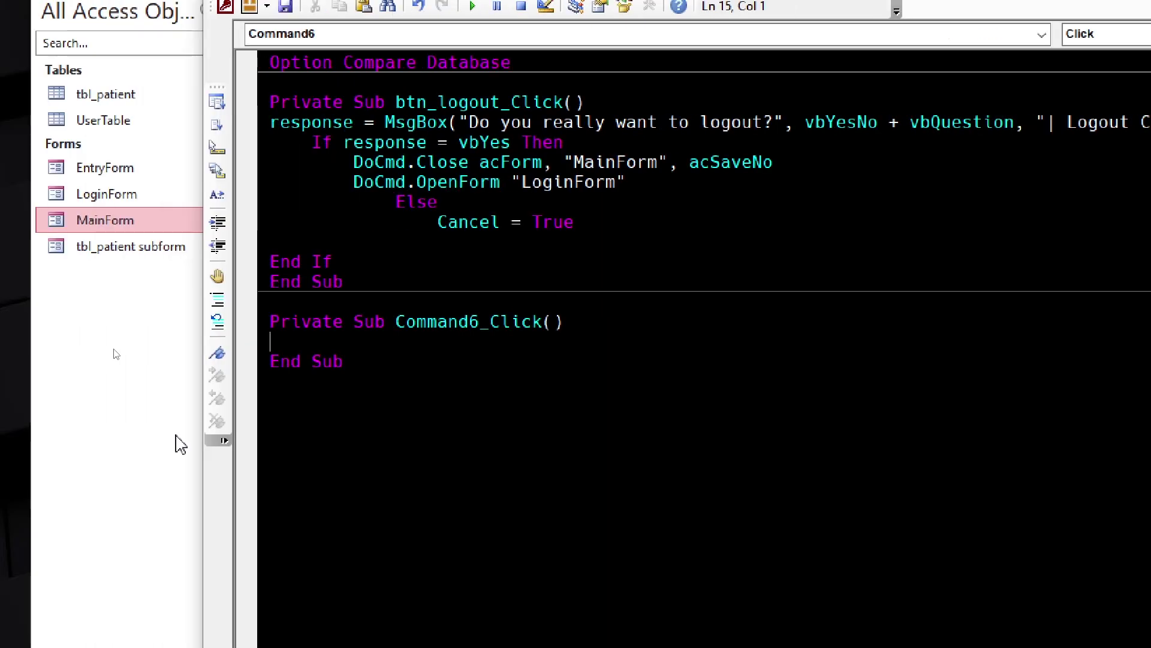
Enter DoCmd.OpenForm "EntryForm", acNormal, then switch MainForm back to Form view
{"action": "type", "text": "docmd.openfor "}
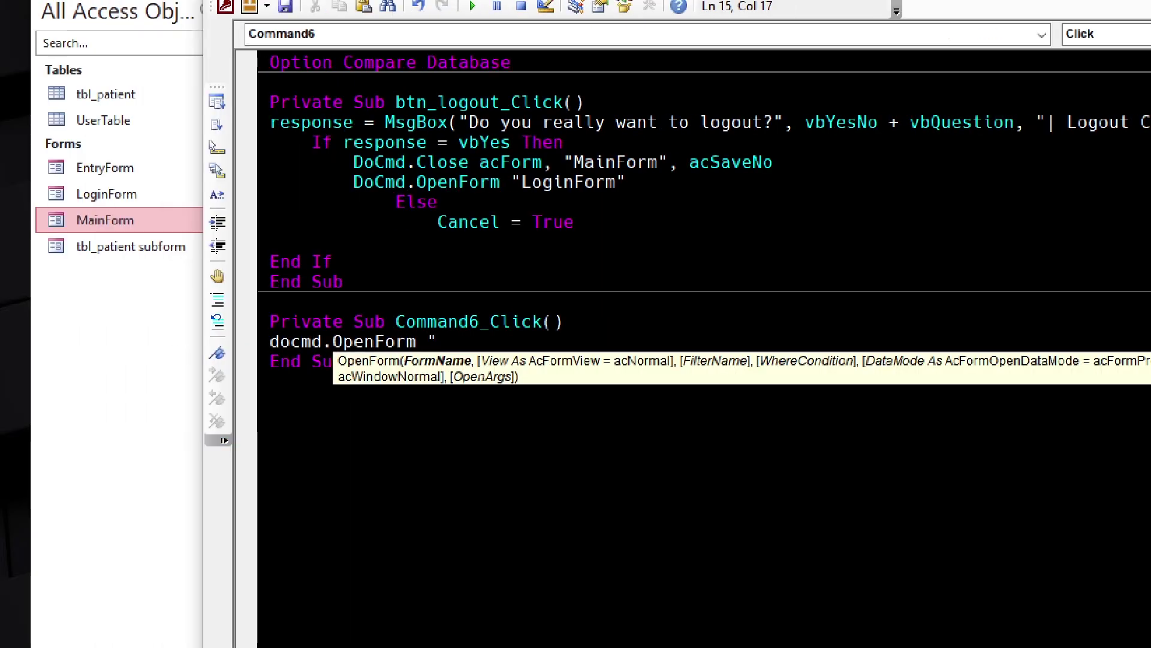
{"action": "type", "text": "\"EntryForm\","}
{"action": "key", "text": "Down"}
{"action": "key", "text": "Down"}
{"action": "key", "text": "Down"}
{"action": "key", "text": "Down"}
{"action": "key", "text": "Down"}
{"action": "key", "text": "Tab"}
{"action": "key", "text": "Return"}
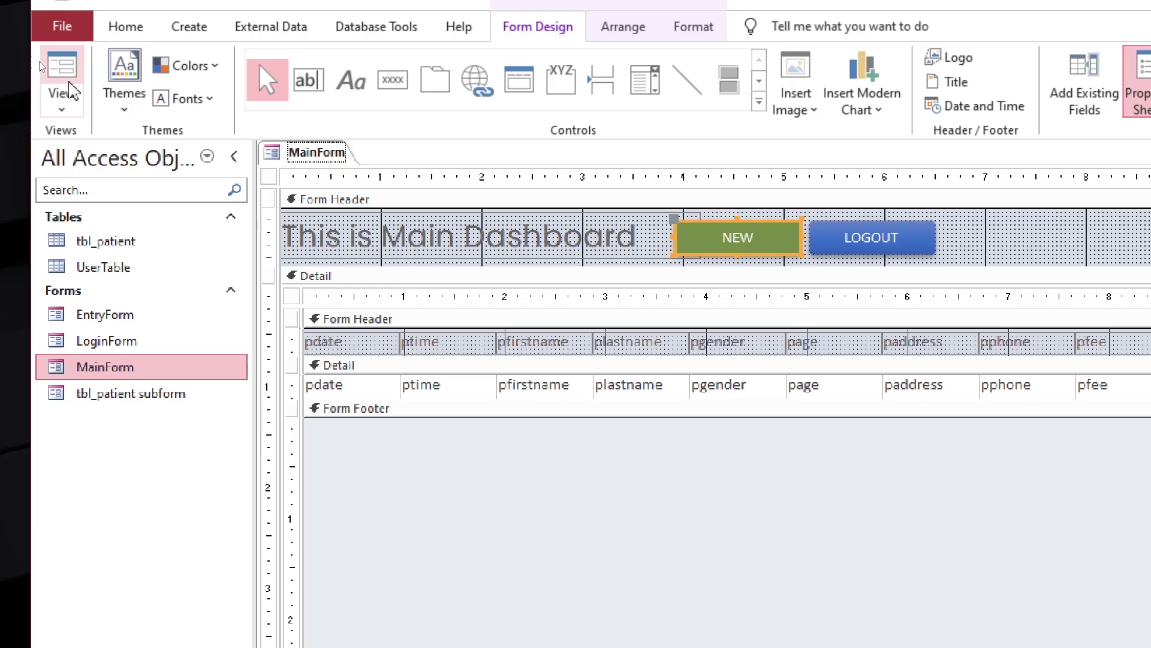
{"action": "left_click", "coordinate": [69, 85]}
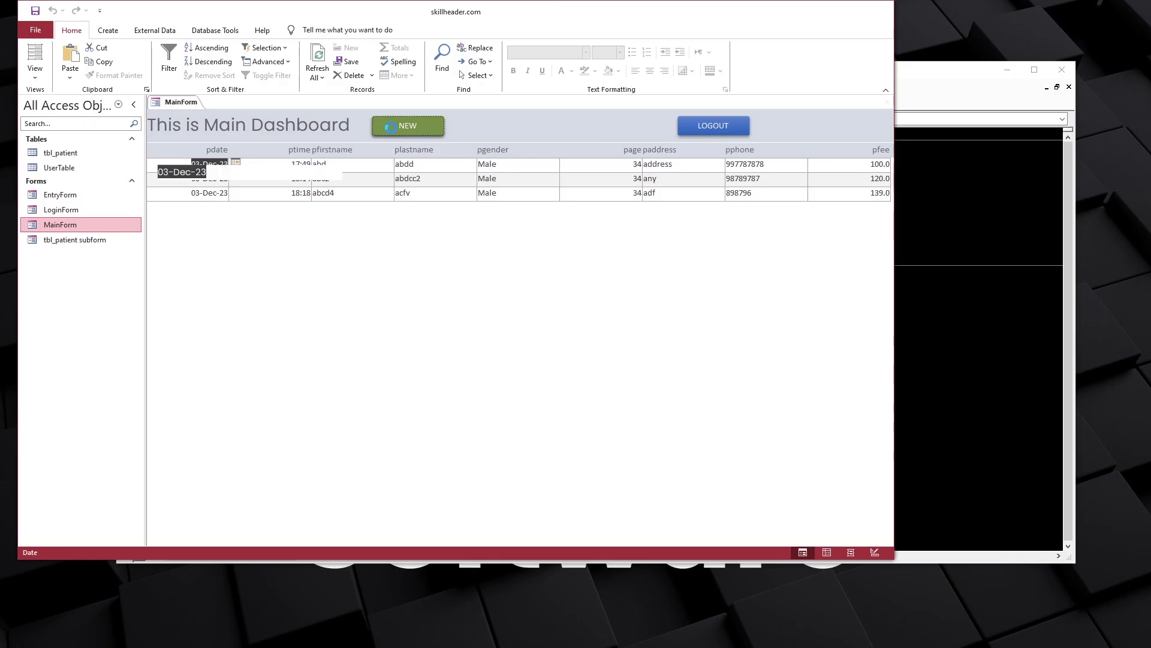
Test NEW, then close EntryForm and put MainForm back into Design view
{"action": "left_click", "coordinate": [713, 193]}
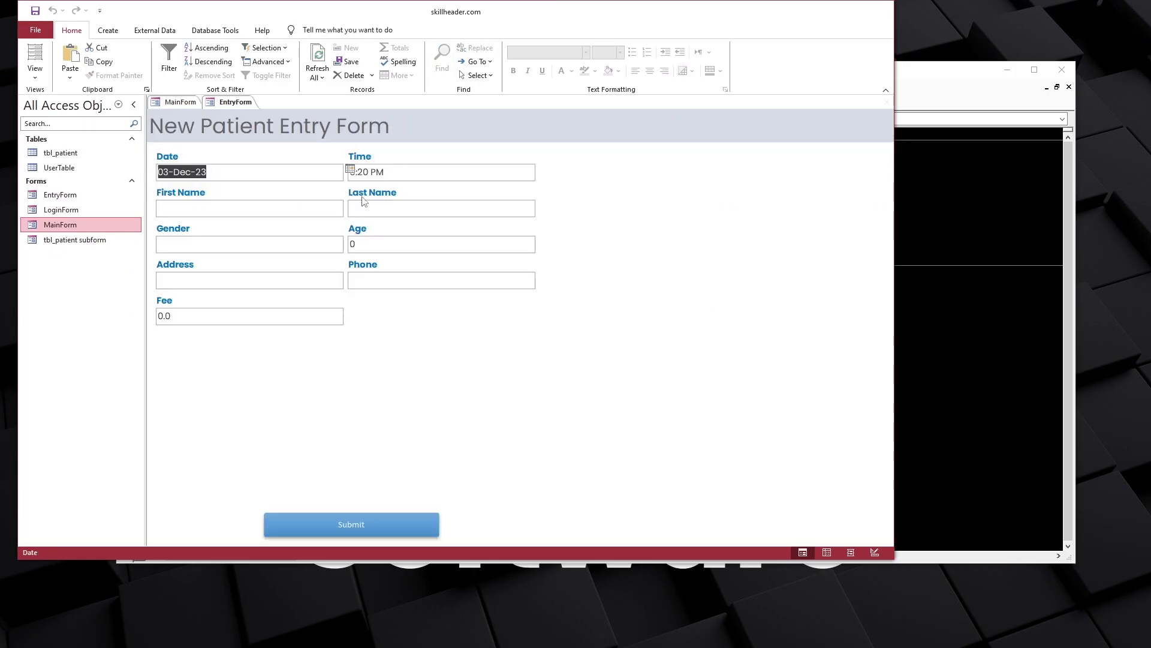
{"action": "right_click", "coordinate": [228, 108]}
{"action": "left_click", "coordinate": [257, 131]}
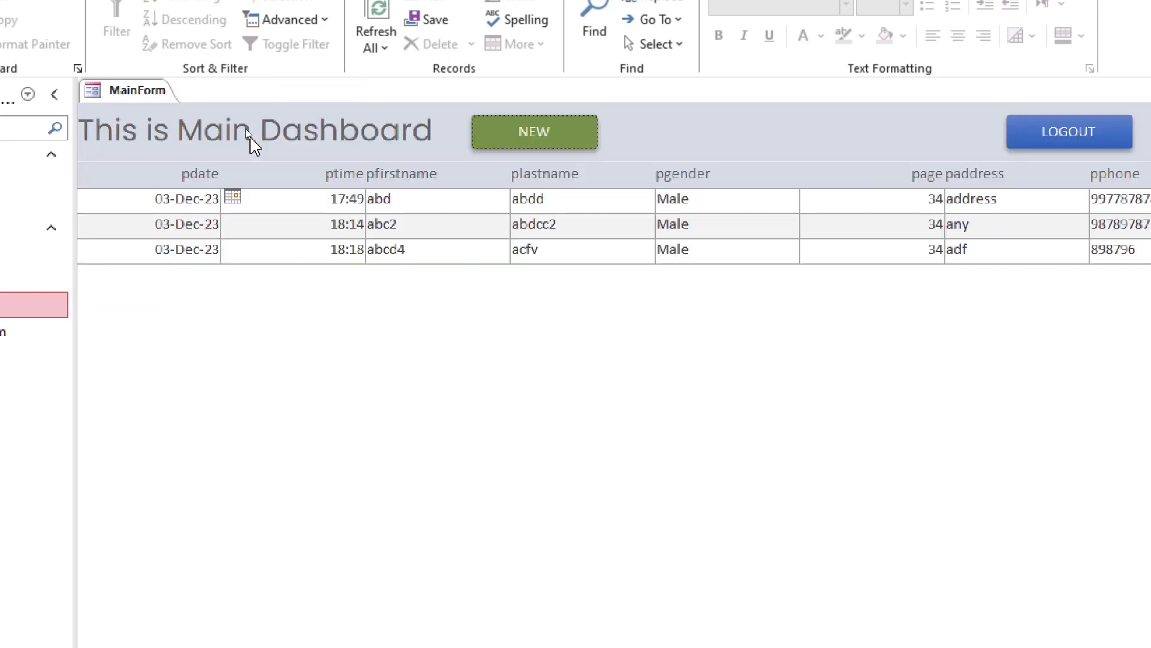
{"action": "right_click", "coordinate": [137, 90]}
{"action": "left_click", "coordinate": [183, 236]}
Reopen the NEW button's click code and remove the acNormal view argument
{"action": "left_click", "coordinate": [533, 133]}
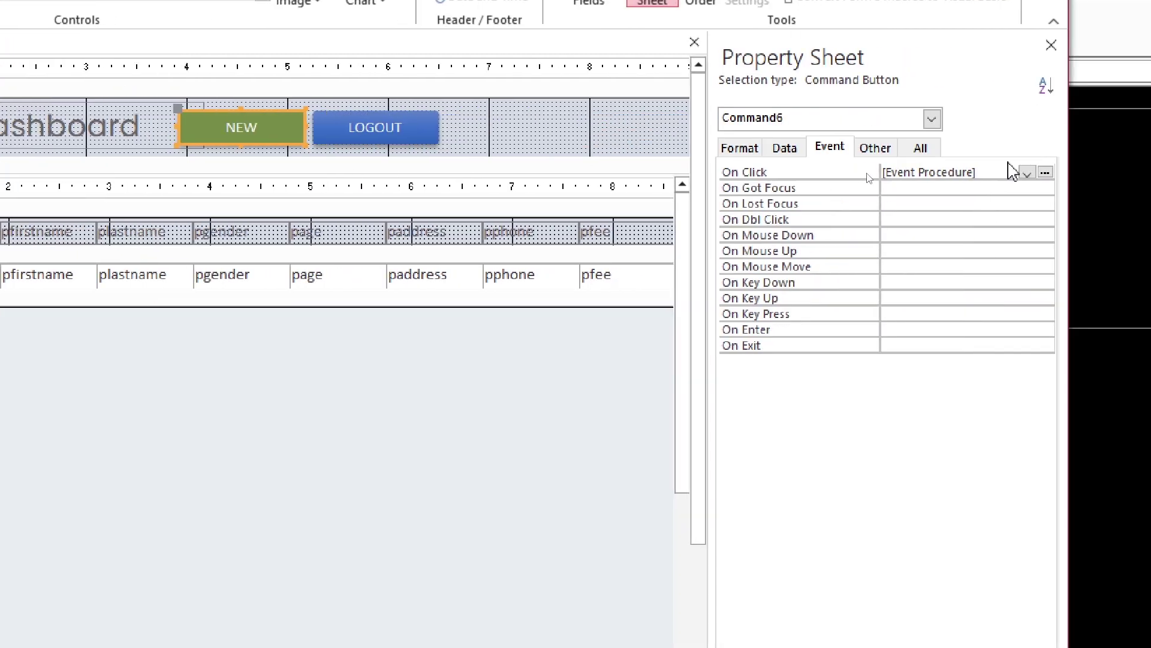
{"action": "left_click", "coordinate": [1045, 172]}
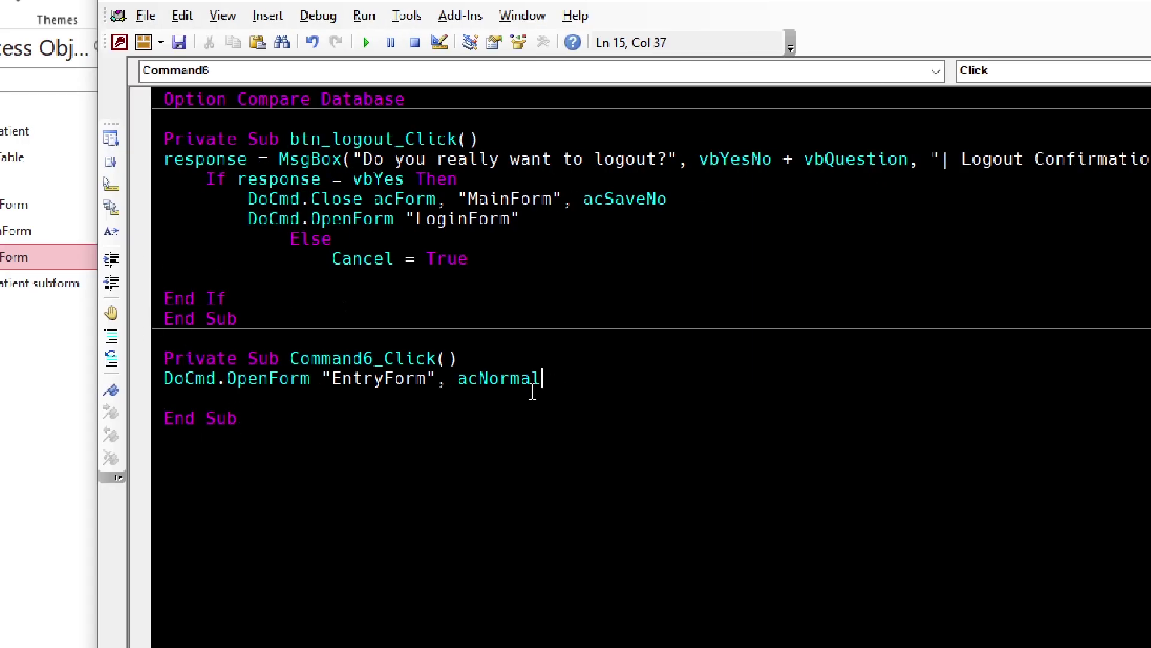
{"action": "type", "text": ","}
{"action": "key", "text": "BackSpace"}
{"action": "key", "text": "BackSpace"}
{"action": "key", "text": "BackSpace"}
{"action": "key", "text": "BackSpace"}
{"action": "key", "text": "BackSpace"}
{"action": "key", "text": "BackSpace"}
{"action": "key", "text": "BackSpace"}
{"action": "key", "text": "BackSpace"}
{"action": "key", "text": "BackSpace"}
{"action": "key", "text": "BackSpace"}
{"action": "key", "text": "BackSpace"}
{"action": "type", "text": ","}
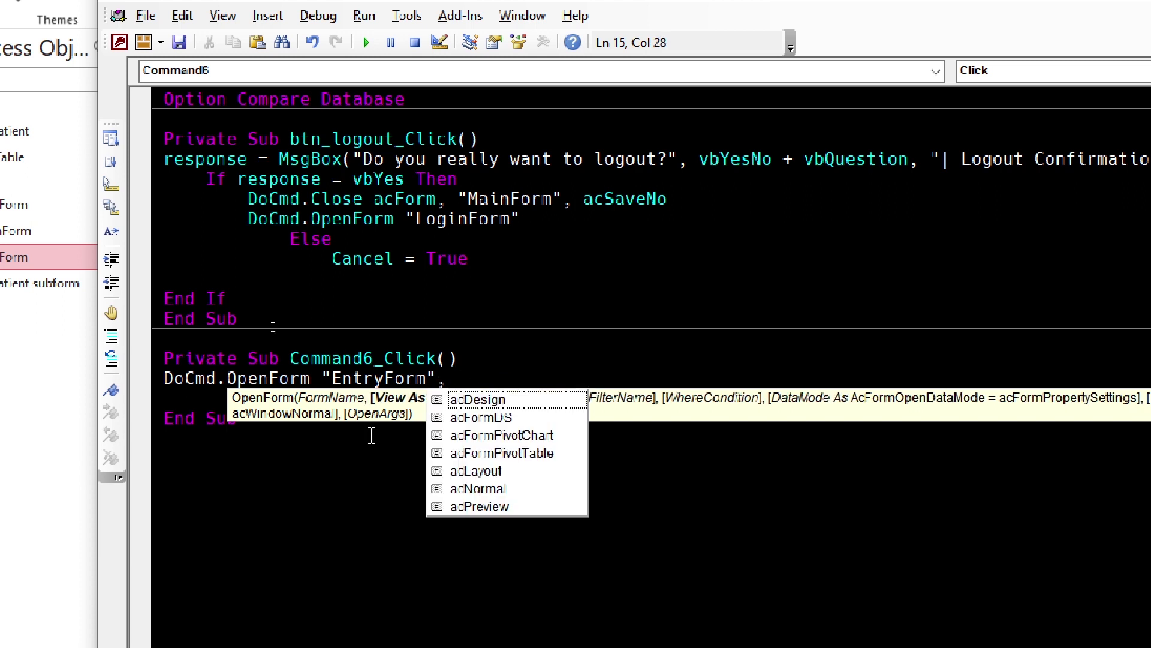
{"action": "key", "text": "Down"}
{"action": "key", "text": "Down"}
{"action": "key", "text": "Down"}
{"action": "key", "text": "Down"}
{"action": "key", "text": "Down"}
{"action": "key", "text": "Down"}
{"action": "key", "text": "Up"}
{"action": "key", "text": "Up"}
{"action": "key", "text": "Up"}
{"action": "key", "text": "Up"}
{"action": "key", "text": "Up"}
{"action": "key", "text": "Up"}
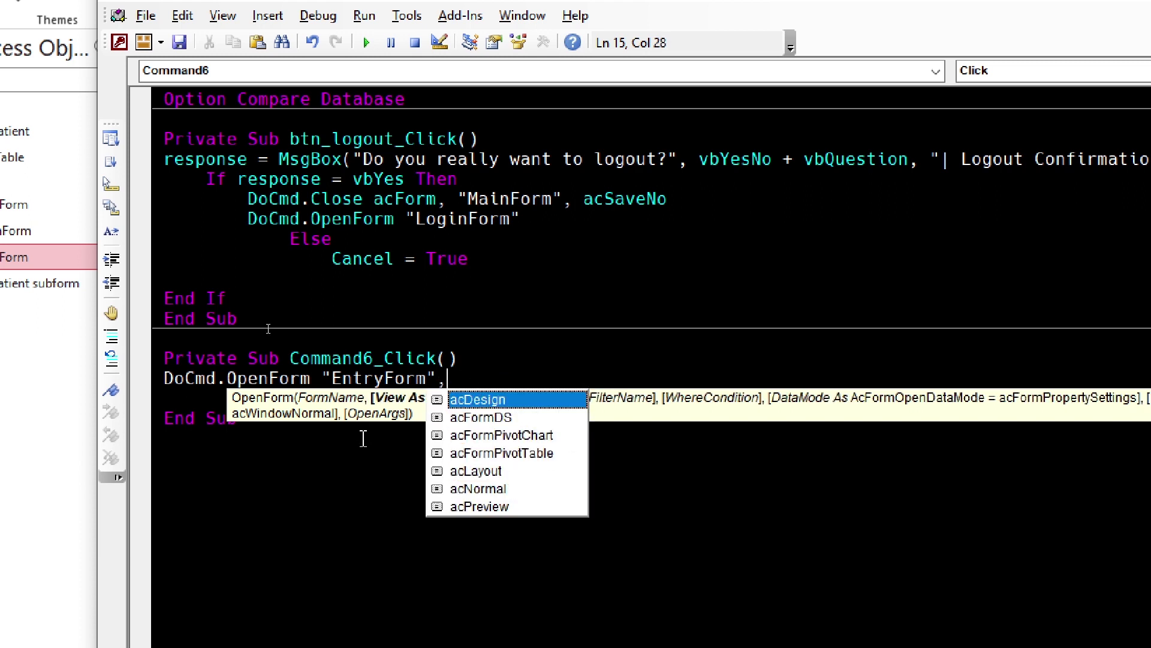
{"action": "type", "text": "acDesign,"}
{"action": "key", "text": "BackSpace"}
{"action": "key", "text": "BackSpace"}
{"action": "key", "text": "BackSpace"}
{"action": "key", "text": "BackSpace"}
{"action": "key", "text": "BackSpace"}
{"action": "key", "text": "BackSpace"}
{"action": "key", "text": "BackSpace"}
{"action": "key", "text": "BackSpace"}
{"action": "key", "text": "BackSpace"}
Change the line to DoCmd.OpenForm "EntryForm", , , , , acDialog and save the code
{"action": "type", "text": ", "}
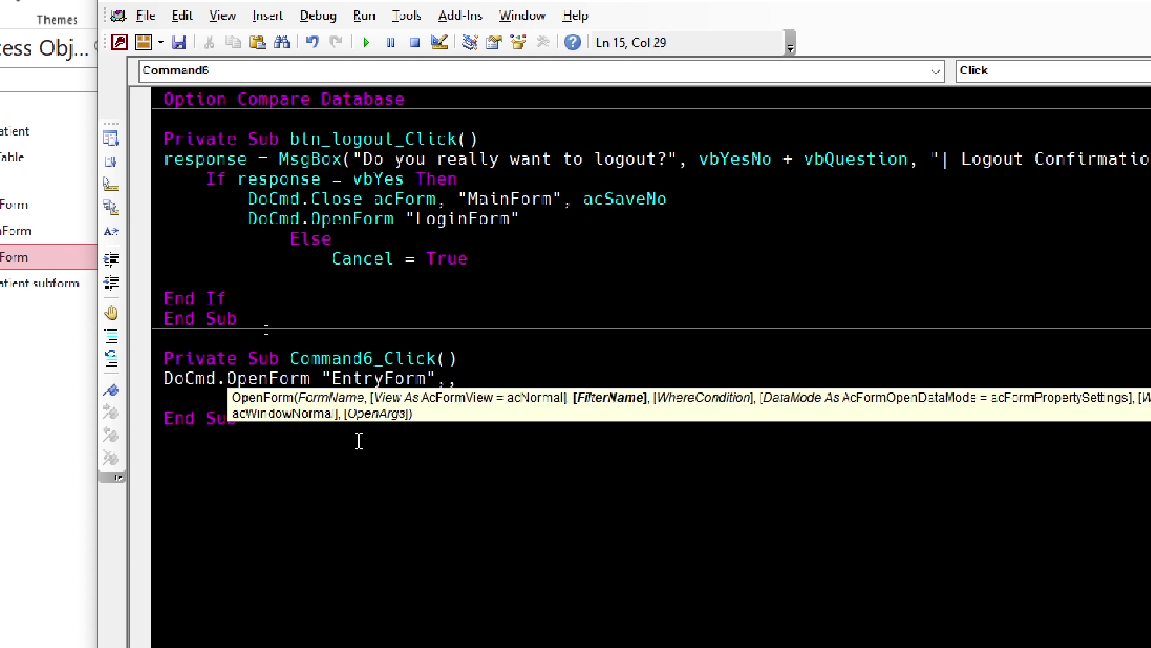
{"action": "type", "text": ", , "}
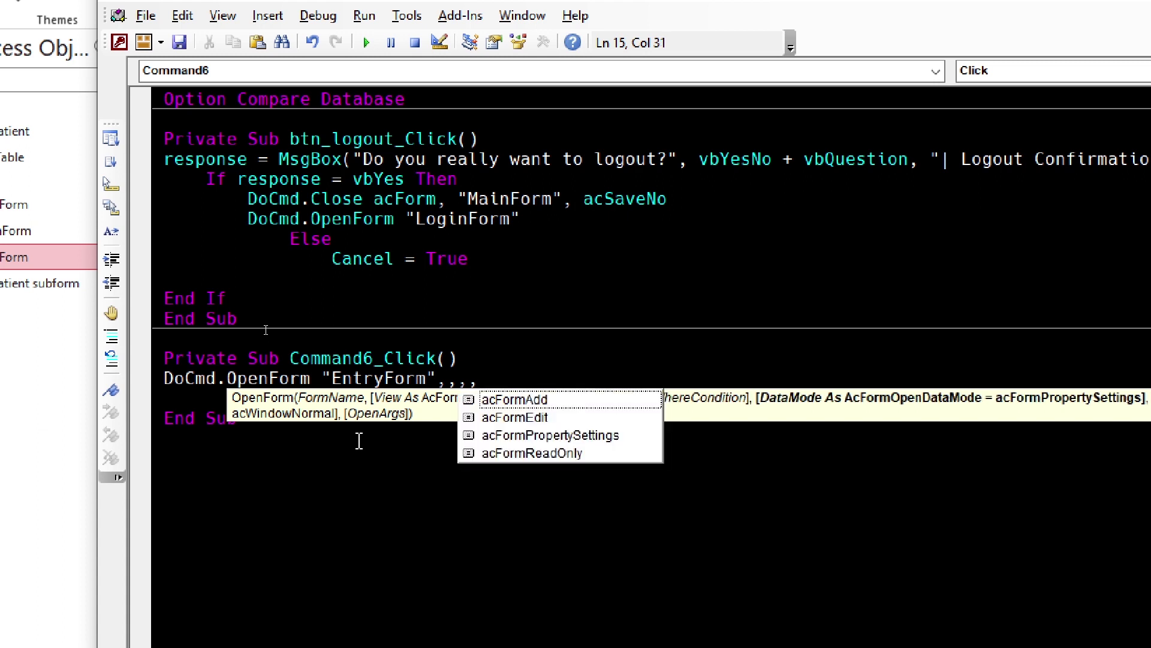
{"action": "type", "text": ","}
{"action": "key", "text": "Down"}
{"action": "key", "text": "Tab"}
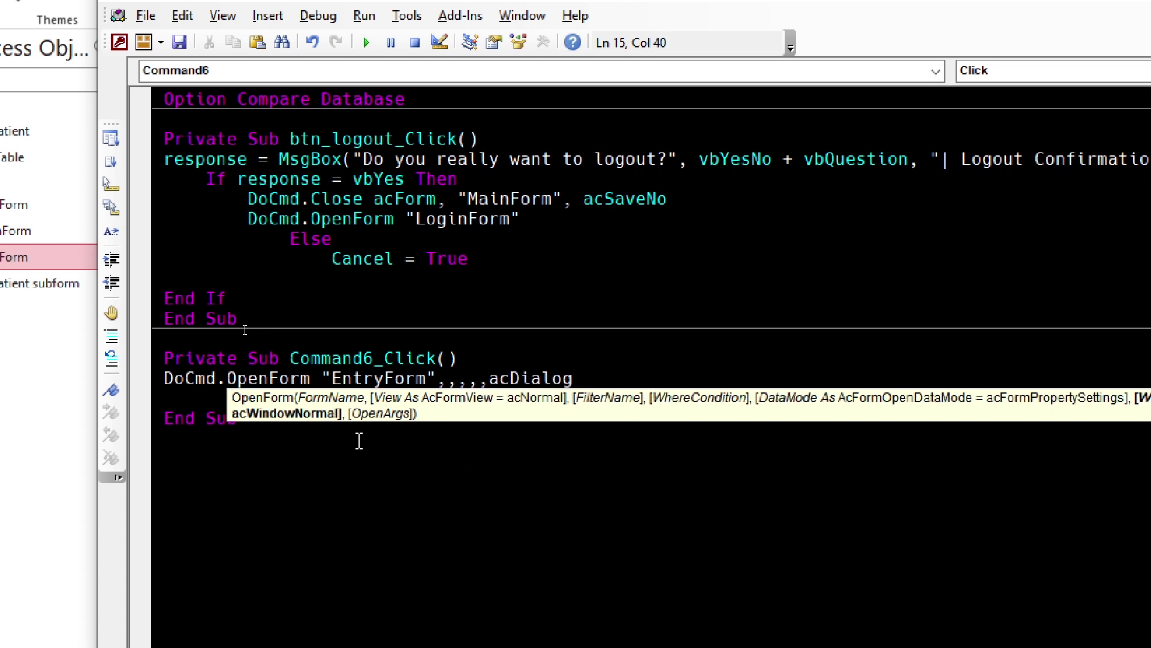
{"action": "key", "text": "Down"}
{"action": "key", "text": "Down"}
{"action": "key", "text": "Down"}
{"action": "left_click_drag", "start_coordinate": [629, 379], "coordinate": [129, 375]}
{"action": "left_click", "coordinate": [335, 394]}
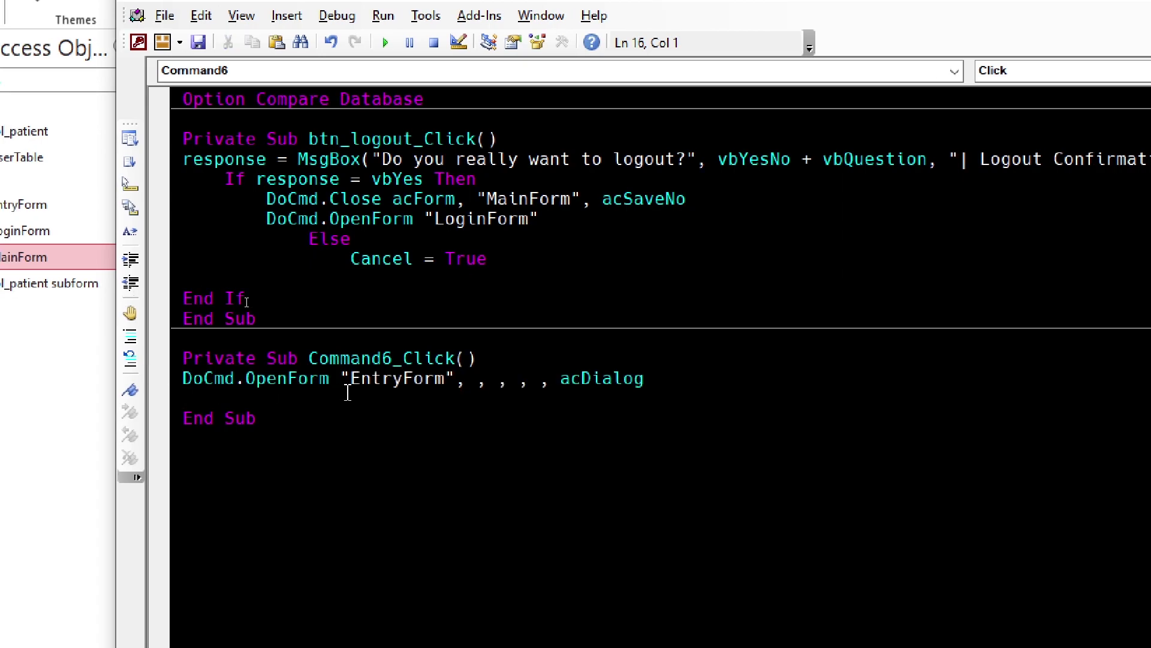
{"action": "left_click", "coordinate": [198, 85]}
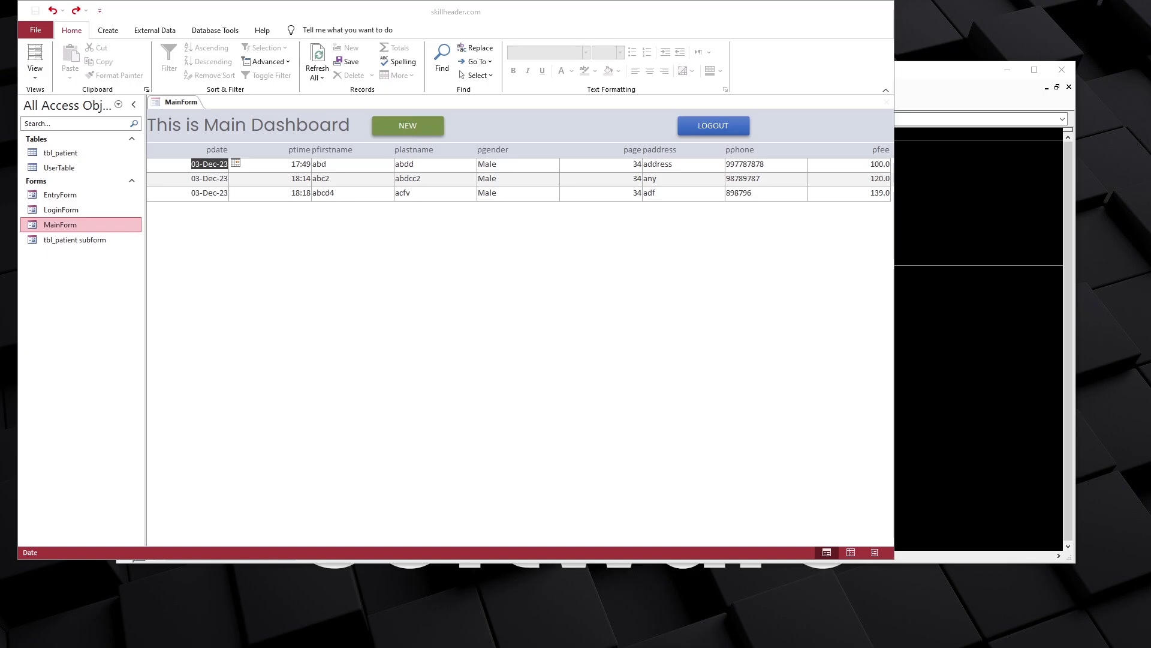
Open EntryForm as a pop-up with NEW, drag it around the dashboard, then close it
{"action": "left_click", "coordinate": [408, 125]}
{"action": "left_click_drag", "start_coordinate": [297, 81], "coordinate": [591, 206]}
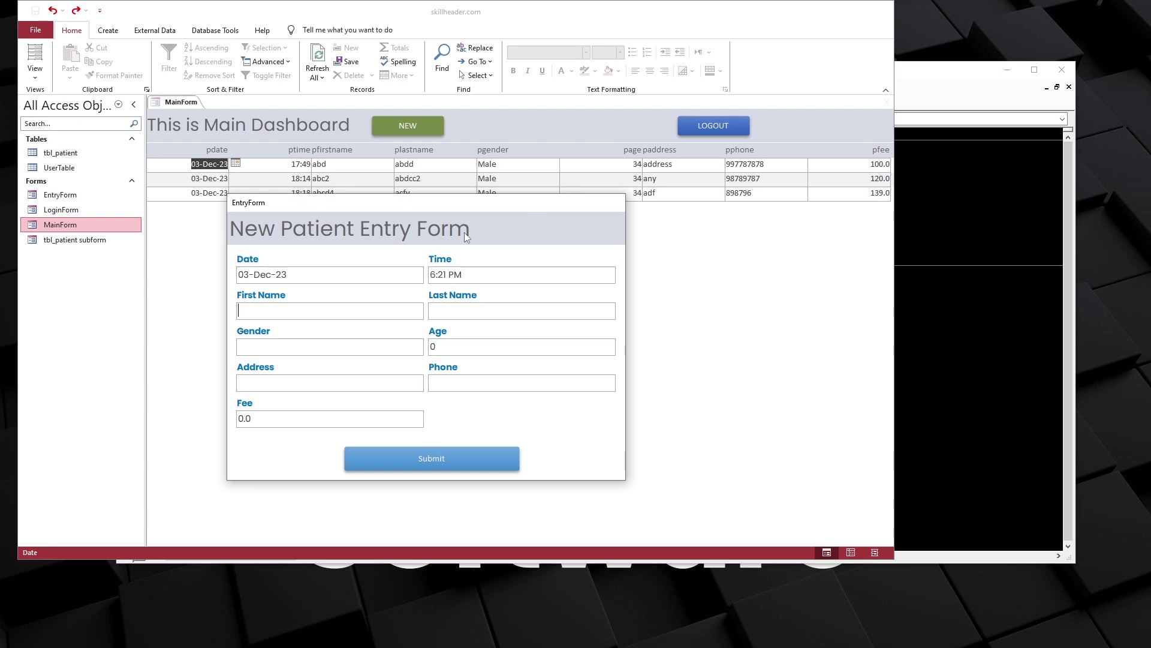
{"action": "left_click_drag", "start_coordinate": [460, 203], "coordinate": [500, 120]}
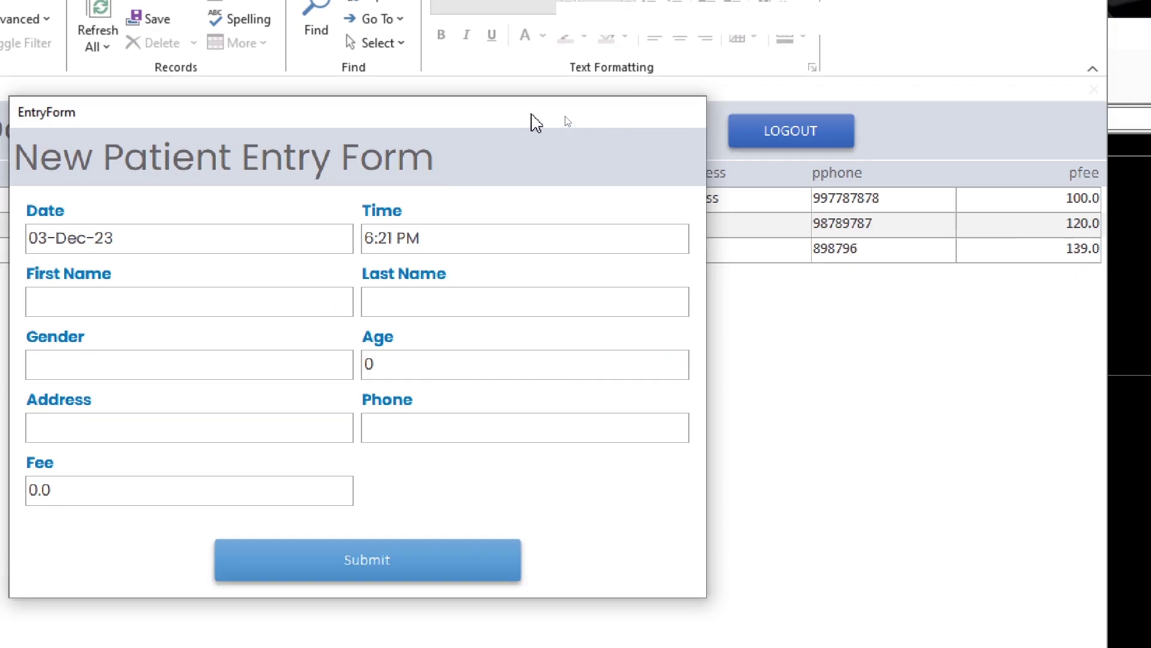
{"action": "right_click", "coordinate": [566, 120]}
{"action": "left_click", "coordinate": [565, 155]}
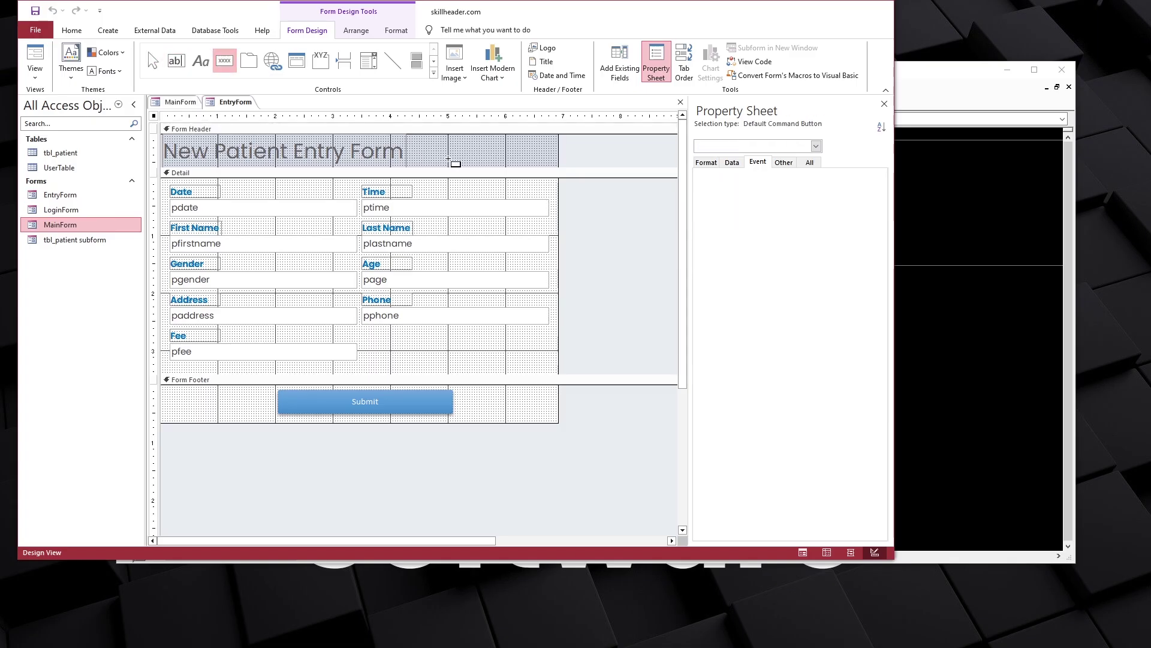
Draw a plain command button in EntryForm's header, skipping the wizard, and reposition it
{"action": "left_click_drag", "start_coordinate": [462, 139], "coordinate": [520, 154]}
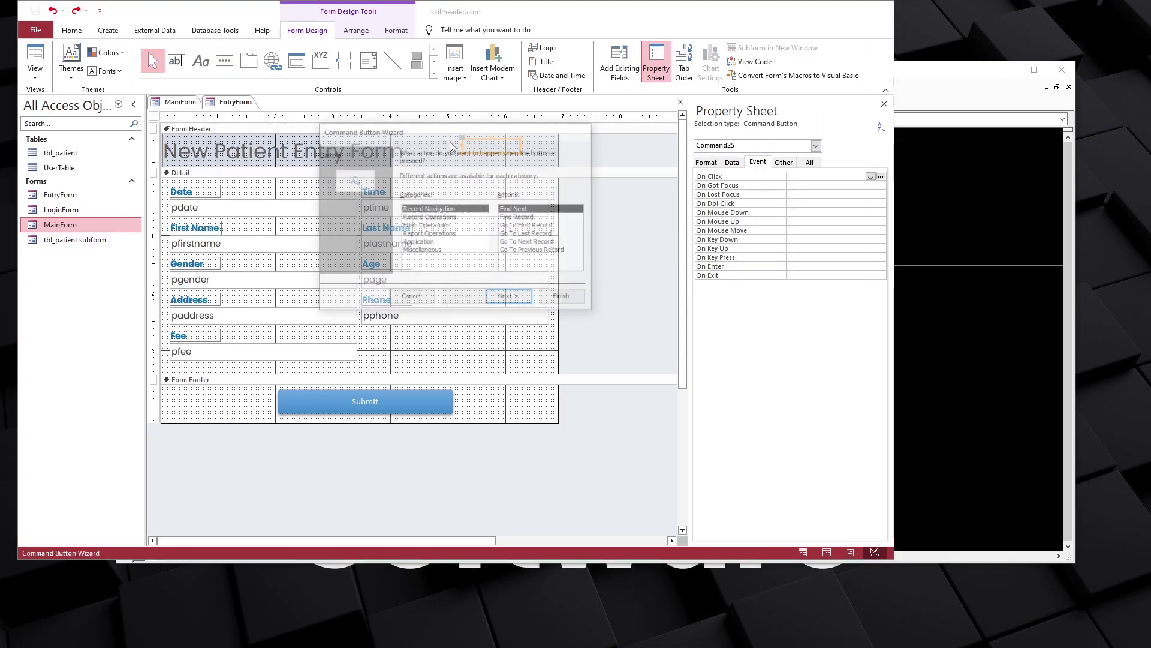
{"action": "left_click", "coordinate": [411, 298]}
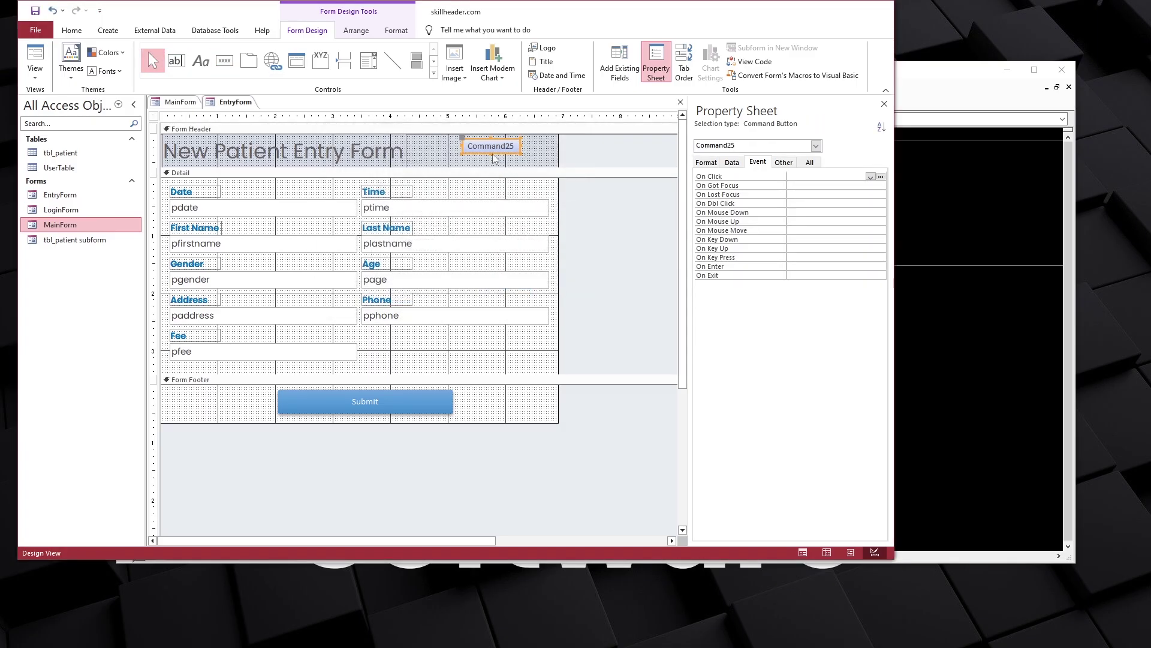
{"action": "left_click", "coordinate": [707, 163]}
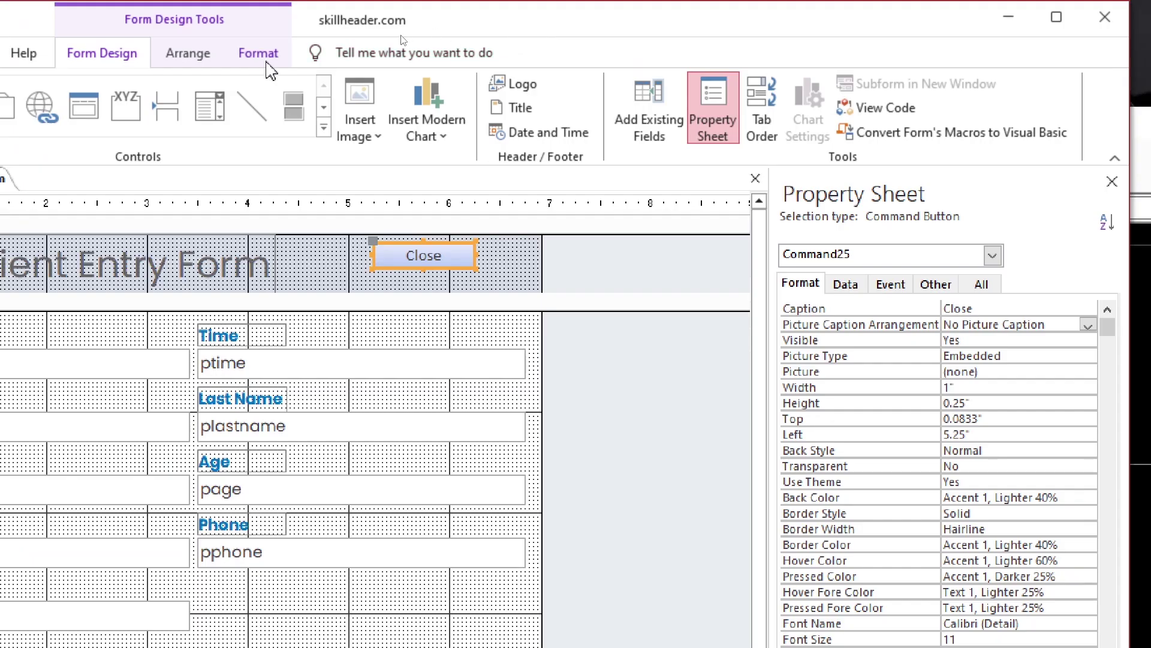
{"action": "left_click", "coordinate": [397, 30]}
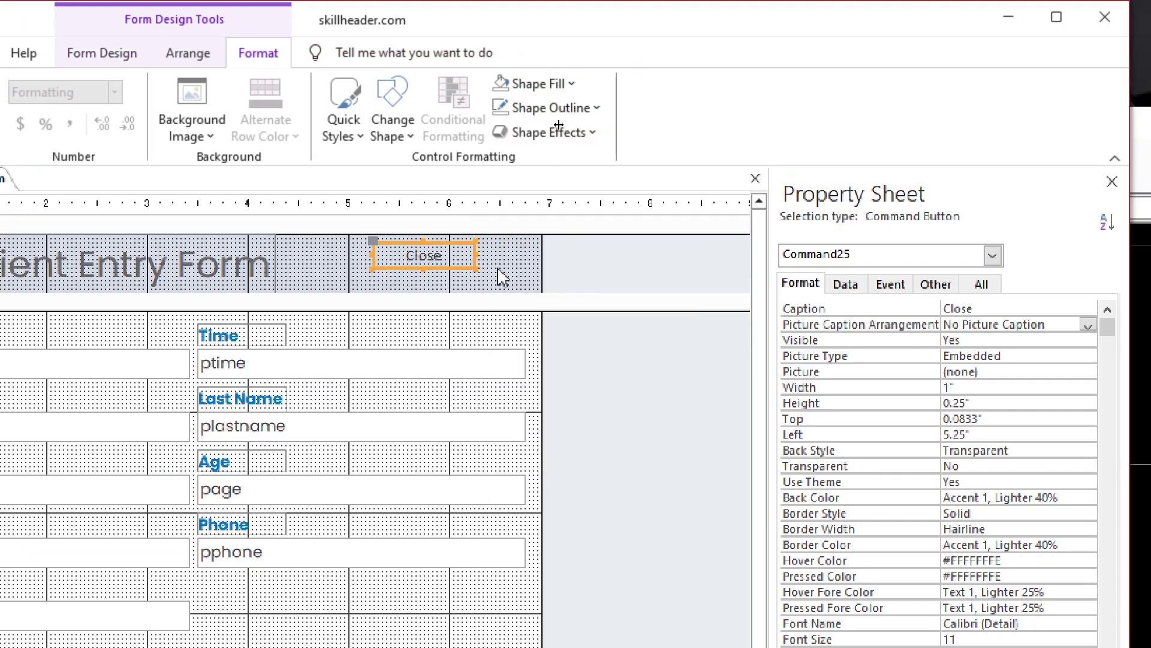
{"action": "left_click", "coordinate": [547, 108]}
{"action": "left_click", "coordinate": [483, 272]}
{"action": "left_click_drag", "start_coordinate": [484, 273], "coordinate": [534, 281]}
Rename the new button btn_entryformclose
{"action": "left_click", "coordinate": [898, 284]}
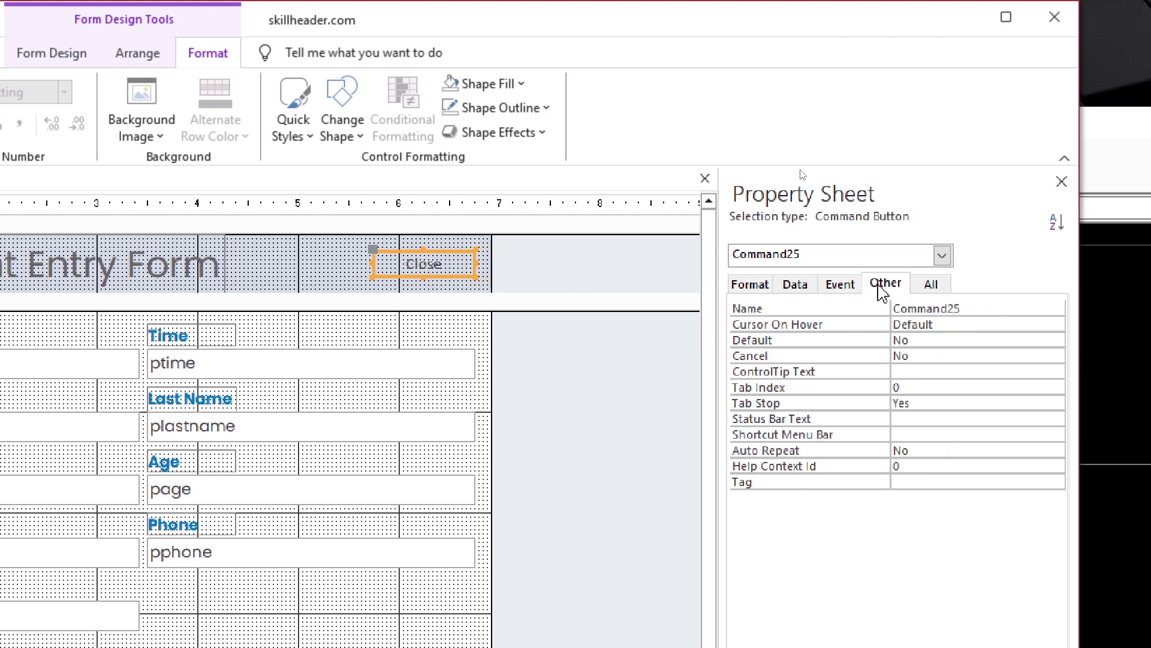
{"action": "double_click", "coordinate": [918, 308]}
{"action": "type", "text": "btn_entryformclose"}
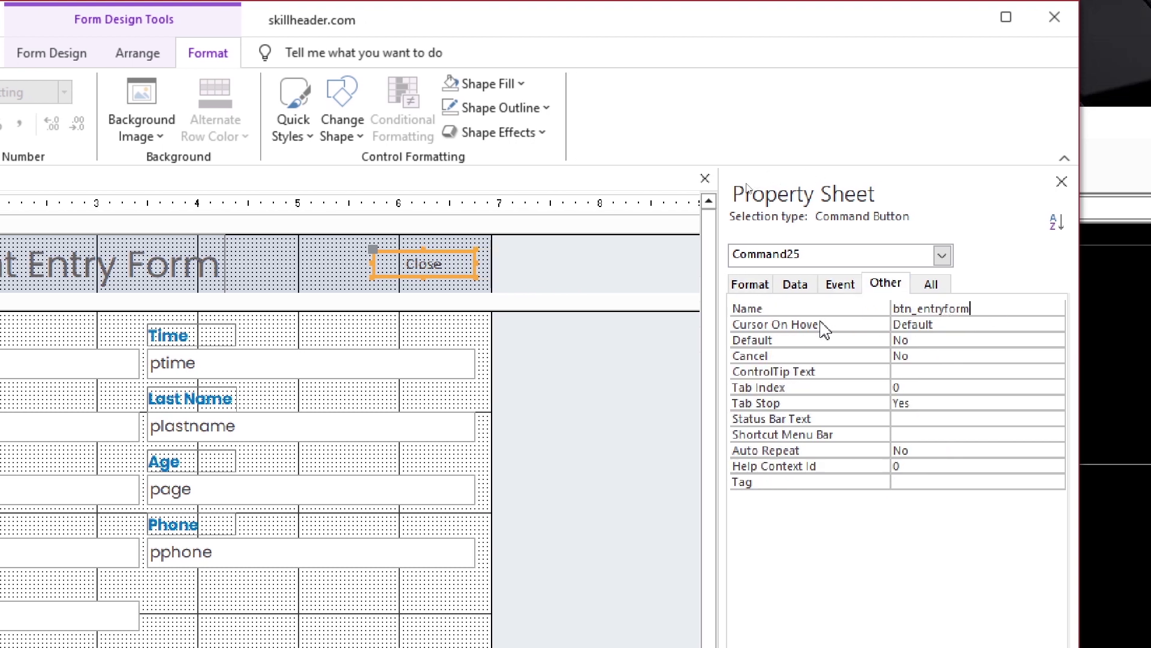
{"action": "left_click", "coordinate": [825, 326]}
Give its On Click DoCmd.Close acForm, "EntryForm", acSavePrompt, then close the EntryForm design
{"action": "left_click", "coordinate": [840, 284]}
{"action": "left_click", "coordinate": [1056, 308]}
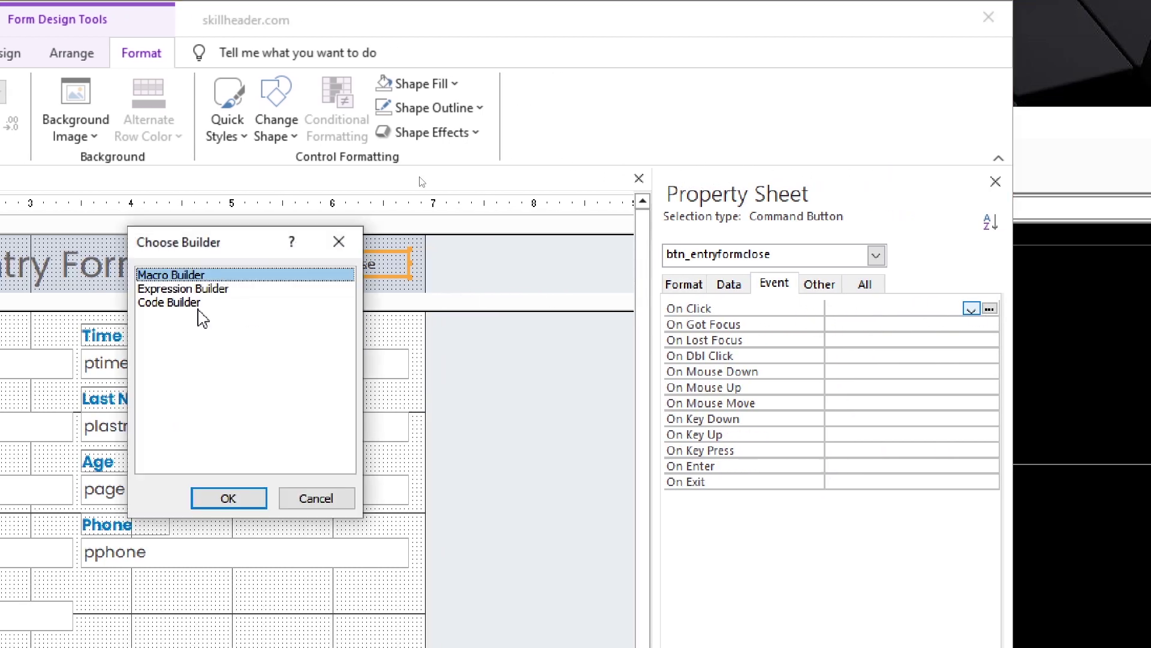
{"action": "left_click", "coordinate": [170, 303]}
{"action": "left_click", "coordinate": [228, 498]}
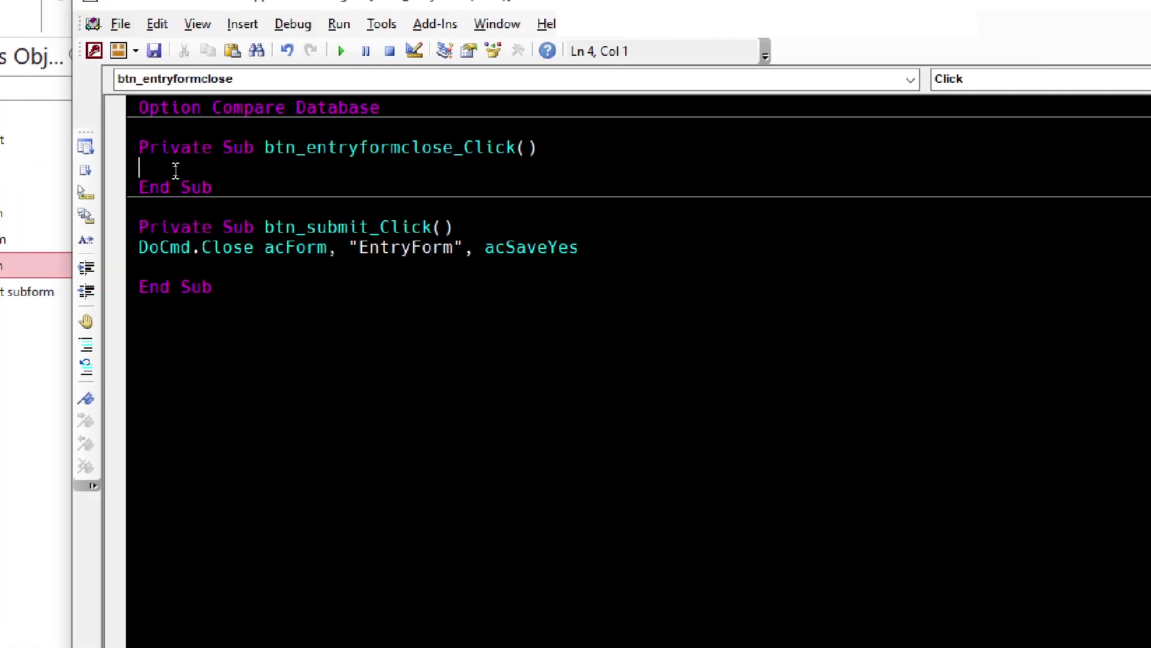
{"action": "type", "text": "docmd.Close acForm"}
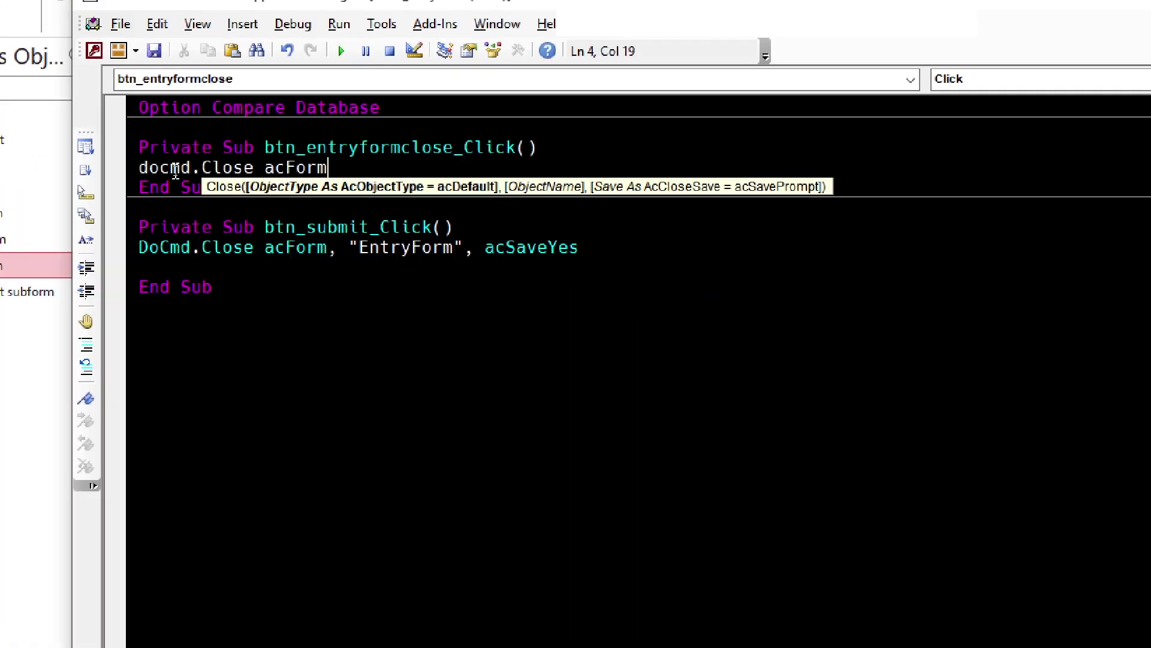
{"action": "type", "text": ", \"EntryForm\",acSavePrompt"}
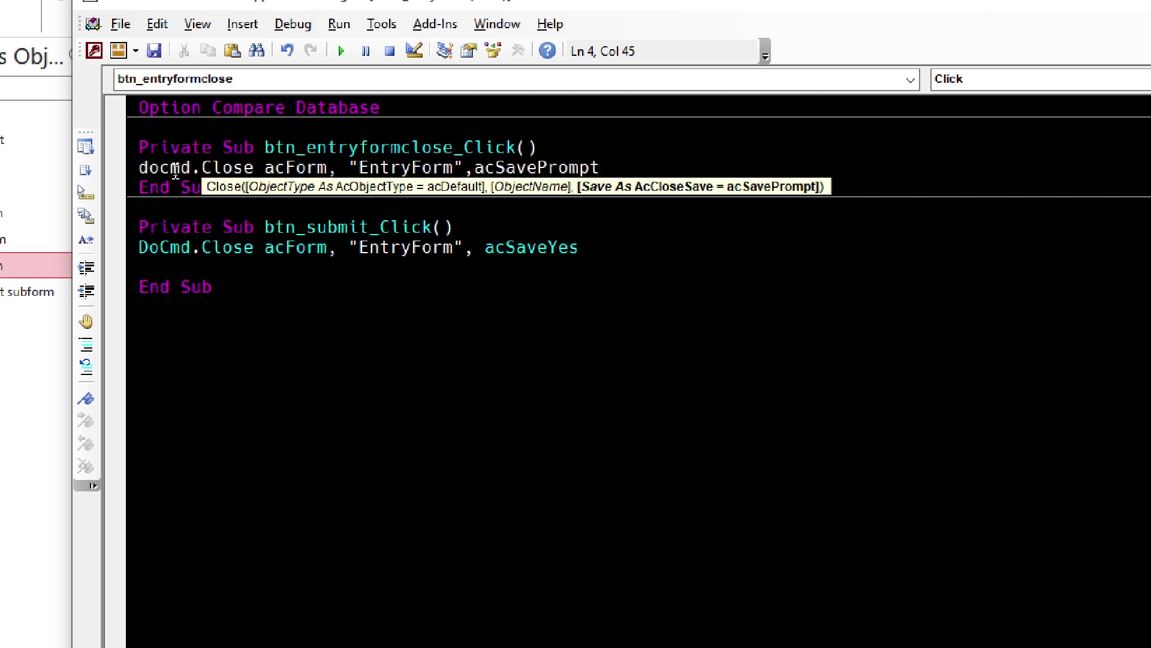
{"action": "key", "text": "Down"}
{"action": "key", "text": "alt+F11"}
{"action": "right_click", "coordinate": [228, 99]}
{"action": "left_click", "coordinate": [270, 144]}
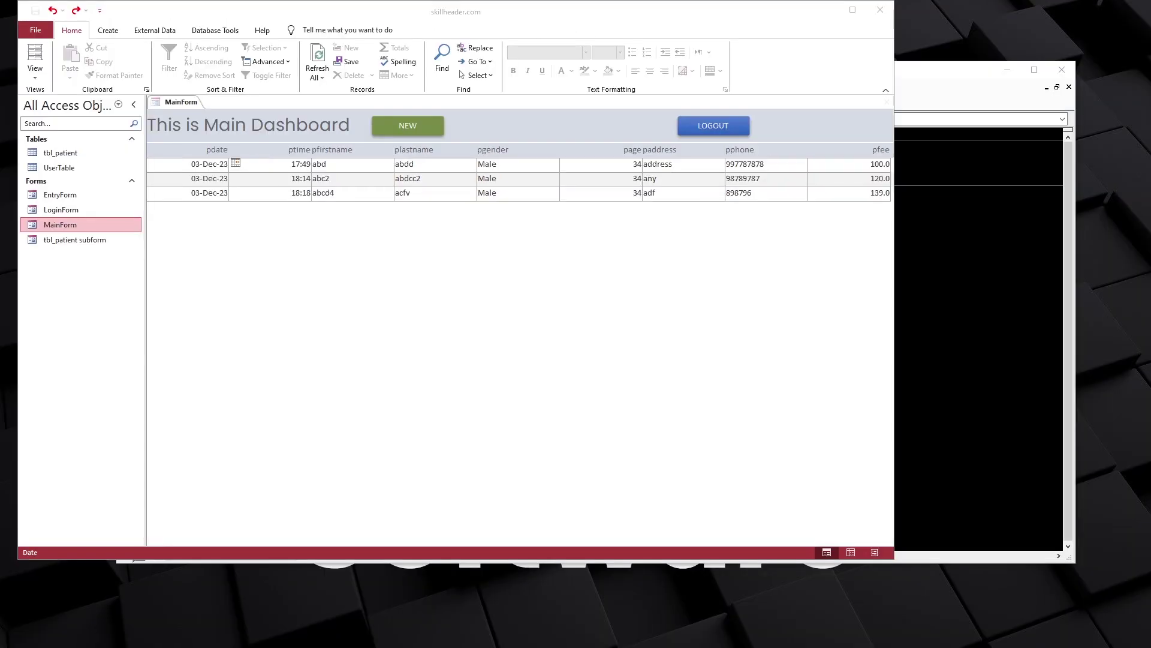
Open the entry pop-up with NEW, move and close it, then reopen it and click into Gender
{"action": "left_click", "coordinate": [408, 126]}
{"action": "left_click_drag", "start_coordinate": [507, 121], "coordinate": [582, 122]}
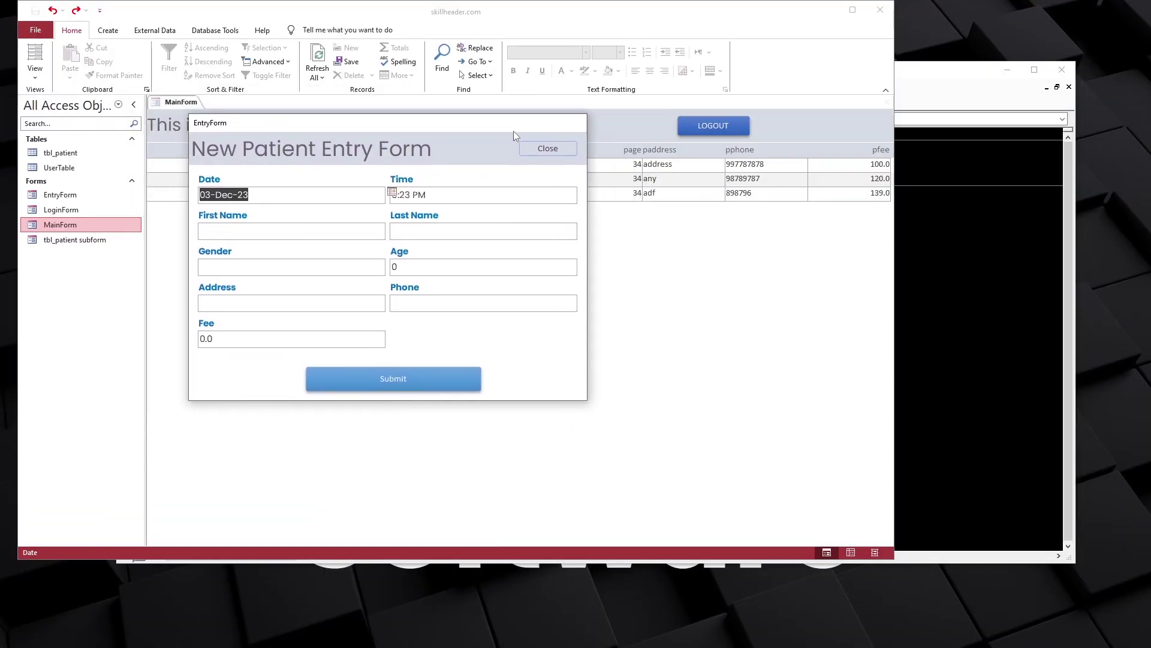
{"action": "left_click", "coordinate": [548, 148]}
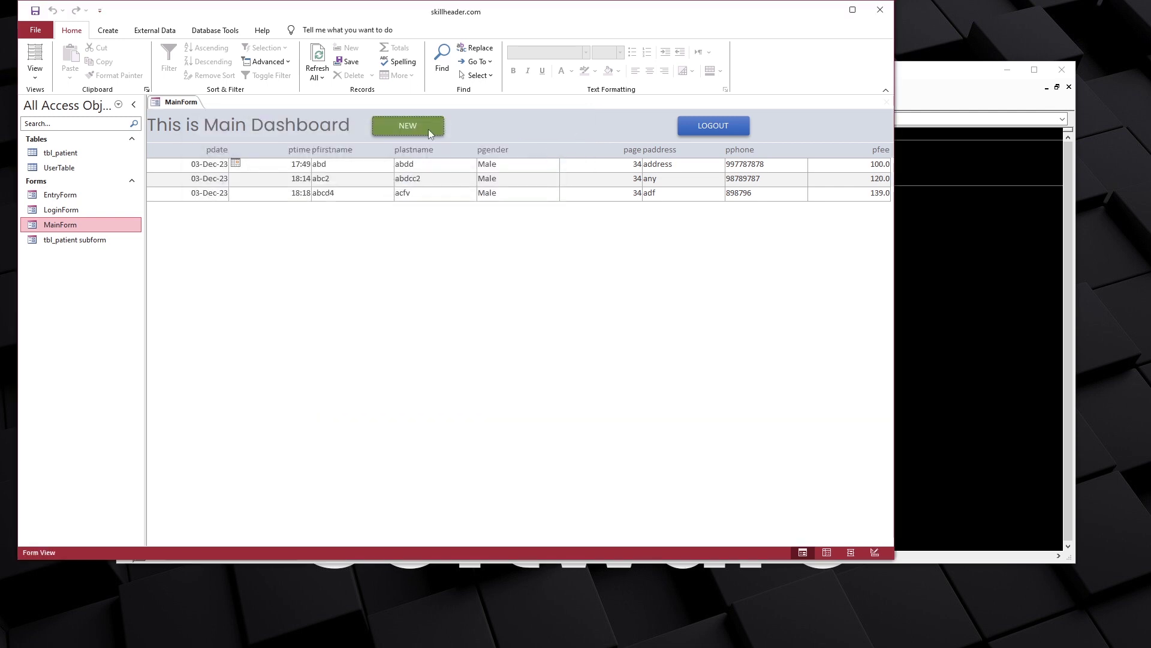
{"action": "left_click", "coordinate": [407, 125]}
{"action": "left_click_drag", "start_coordinate": [390, 110], "coordinate": [526, 138]}
{"action": "left_click", "coordinate": [350, 270]}
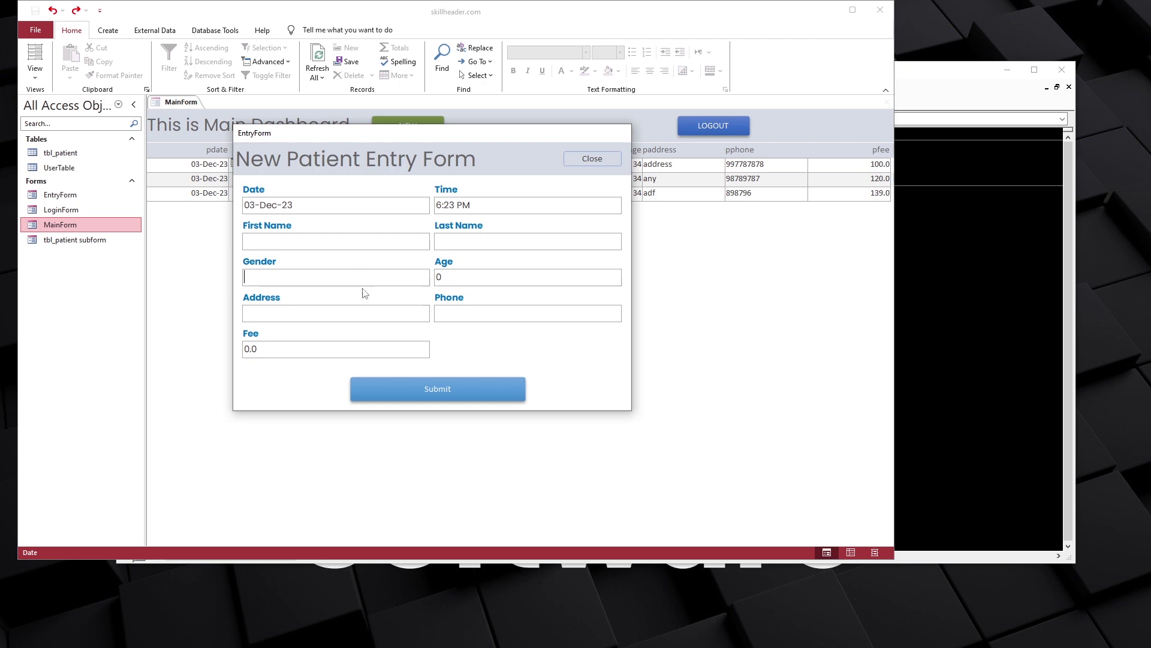
Open the Submit button's click code and look up the subform name, tbl_patient subform, on MainForm
{"action": "left_click_drag", "start_coordinate": [378, 137], "coordinate": [355, 232]}
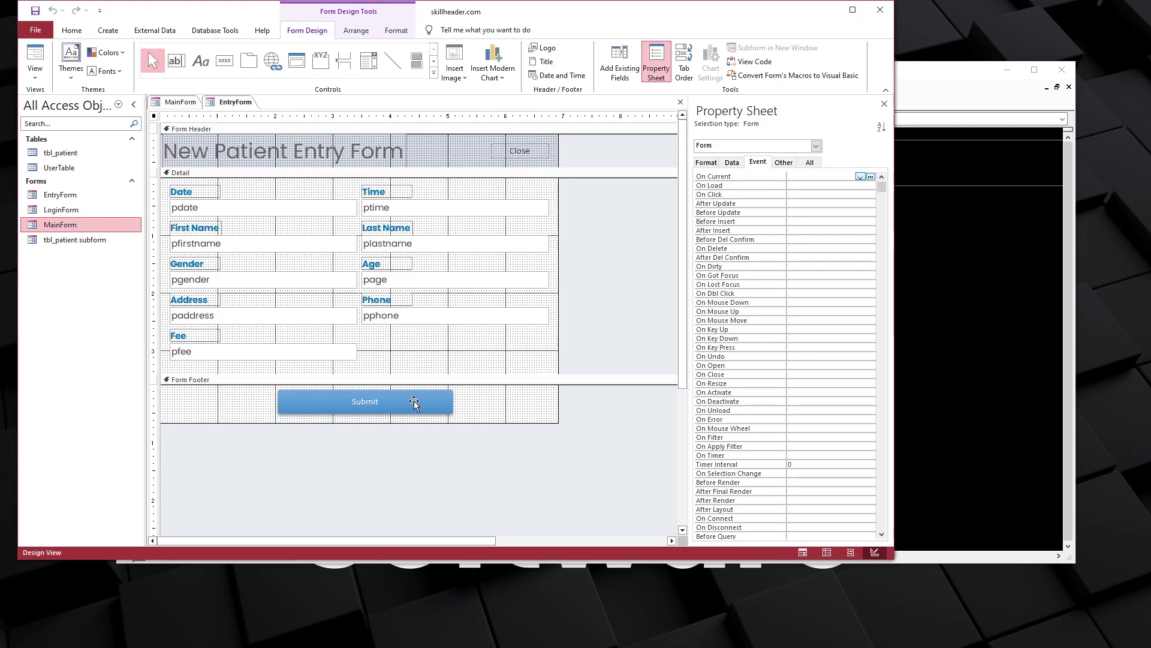
{"action": "left_click", "coordinate": [414, 403]}
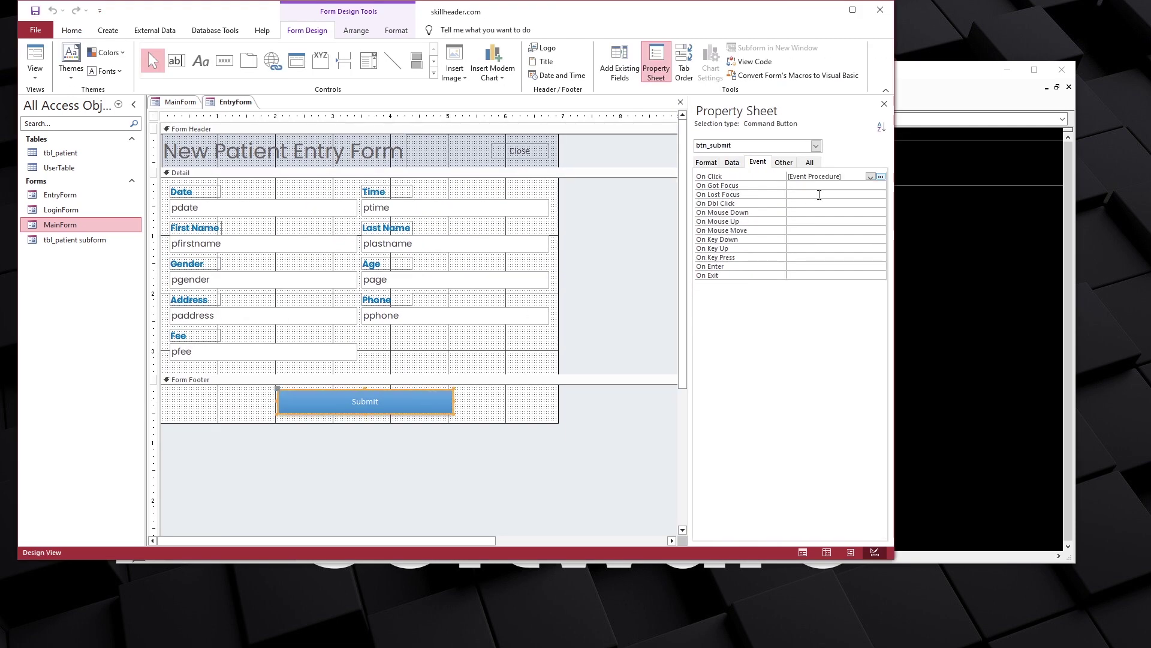
{"action": "left_click", "coordinate": [881, 176]}
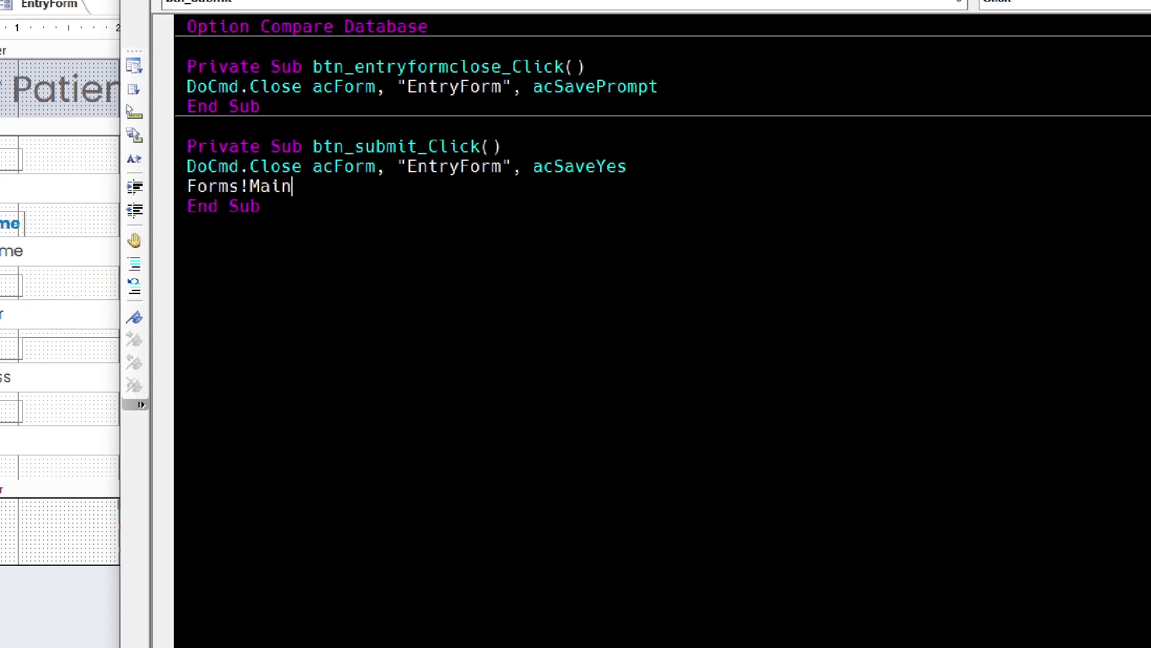
{"action": "type", "text": "!"}
{"action": "left_click", "coordinate": [72, 8]}
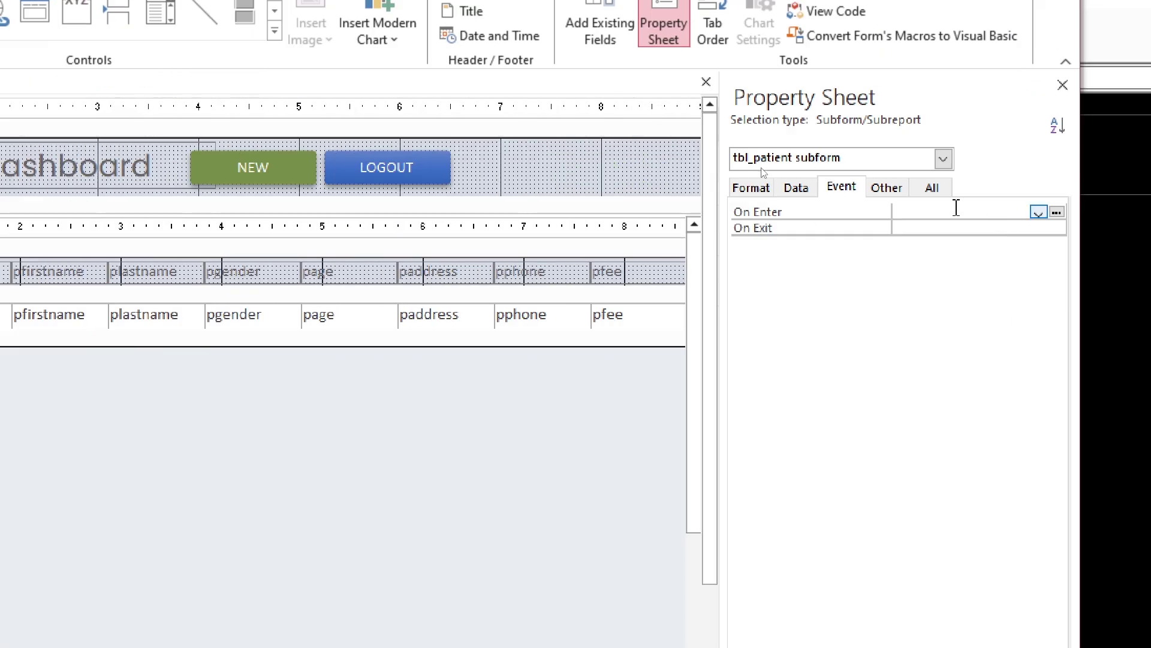
{"action": "left_click", "coordinate": [1101, 159]}
{"action": "left_click", "coordinate": [785, 275]}
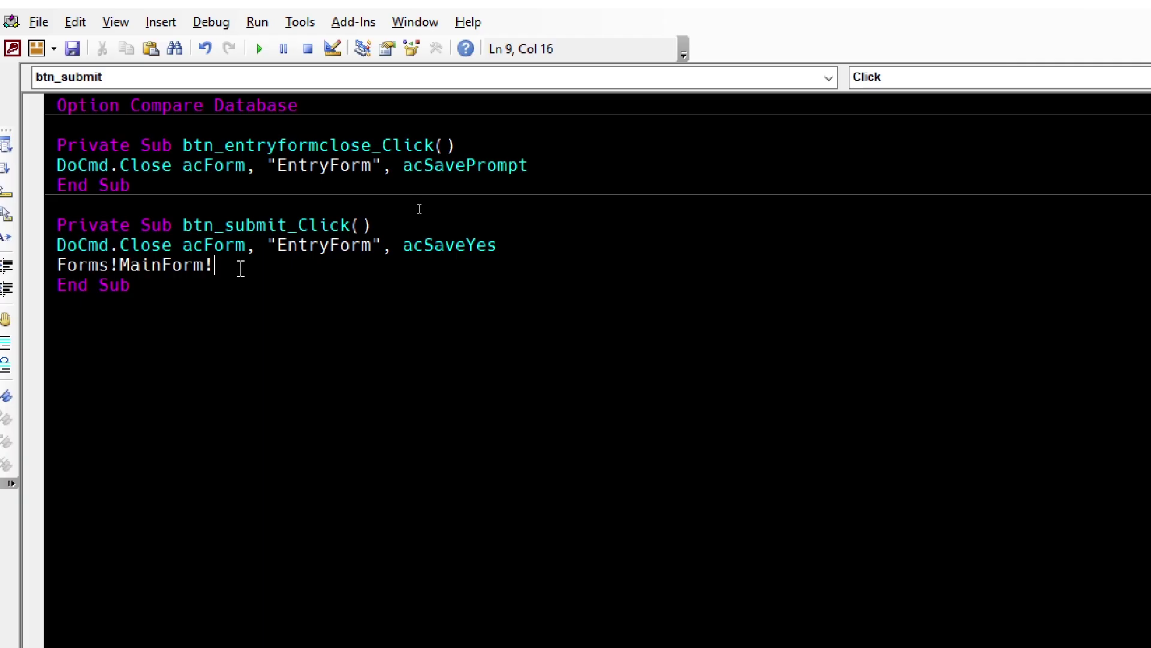
Complete Forms!MainForm![tbl_patient subform].Form.Requery after the close line and return to MainForm design
{"action": "type", "text": "tbl_patient subform.form.requery"}
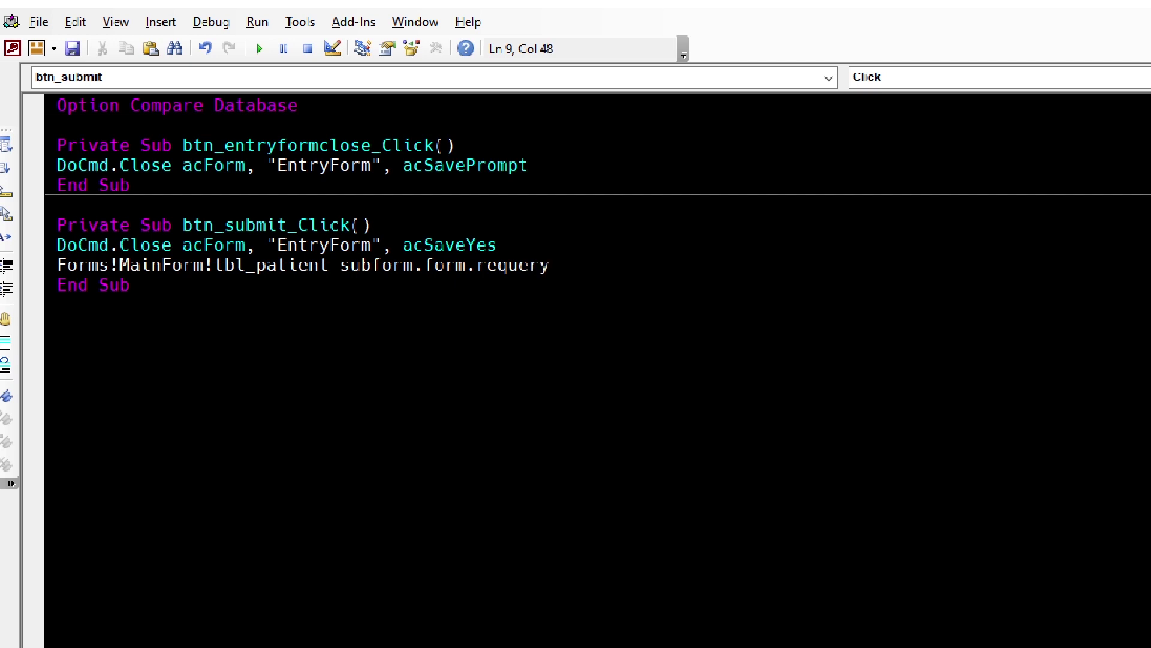
{"action": "key", "text": "Right"}
{"action": "left_click", "coordinate": [214, 265]}
{"action": "type", "text": "["}
{"action": "key", "text": "ctrl+Right"}
{"action": "key", "text": "ctrl+Right"}
{"action": "type", "text": "]"}
{"action": "key", "text": "Right"}
{"action": "key", "text": "Right"}
{"action": "key", "text": "Right"}
{"action": "key", "text": "End"}
{"action": "key", "text": "shift+Home"}
{"action": "key", "text": "End"}
{"action": "key", "text": "Return"}
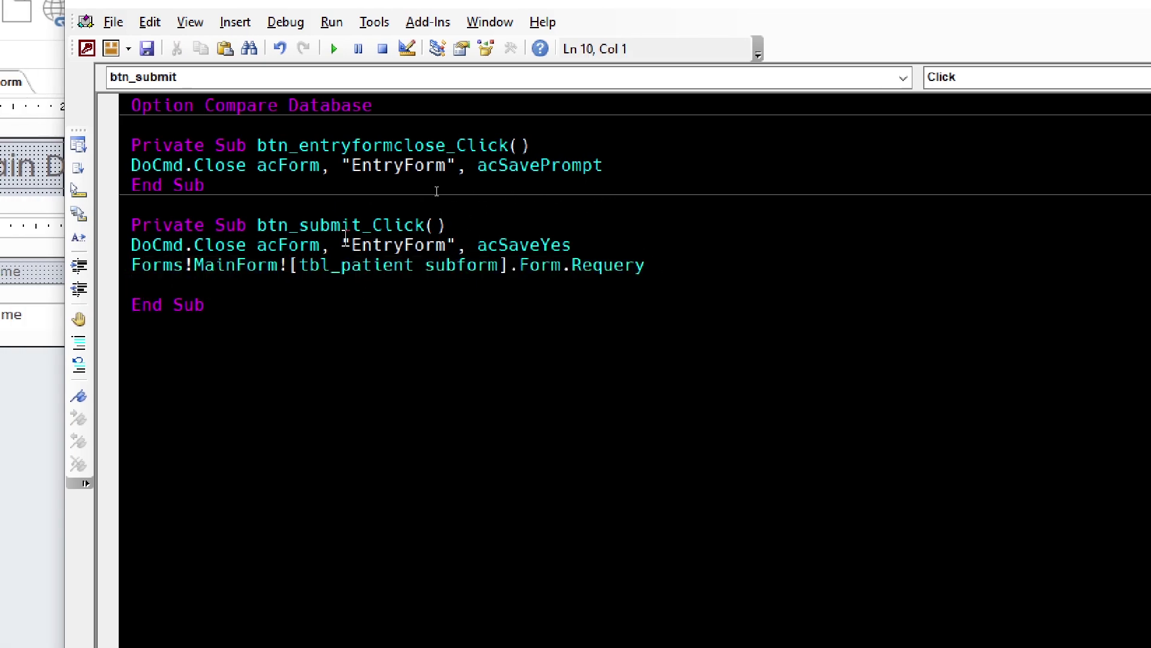
{"action": "left_click", "coordinate": [1, 165]}
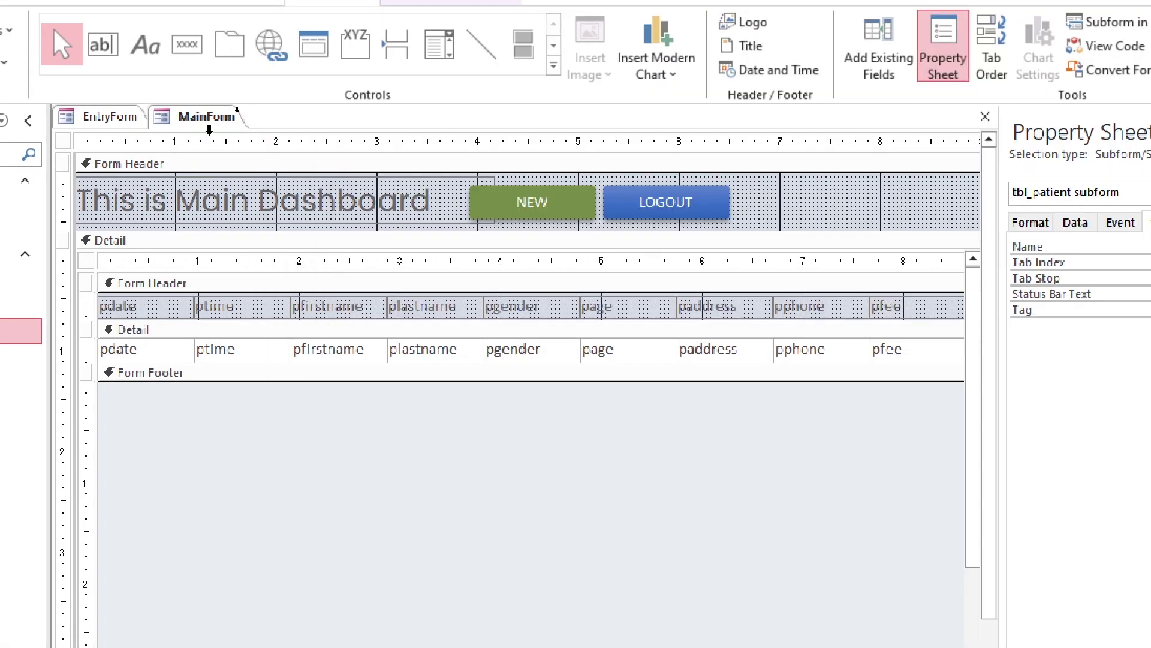
{"action": "right_click", "coordinate": [211, 117]}
Close MainForm saving its design changes, close EntryForm, and reopen MainForm as the dashboard
{"action": "left_click", "coordinate": [271, 156]}
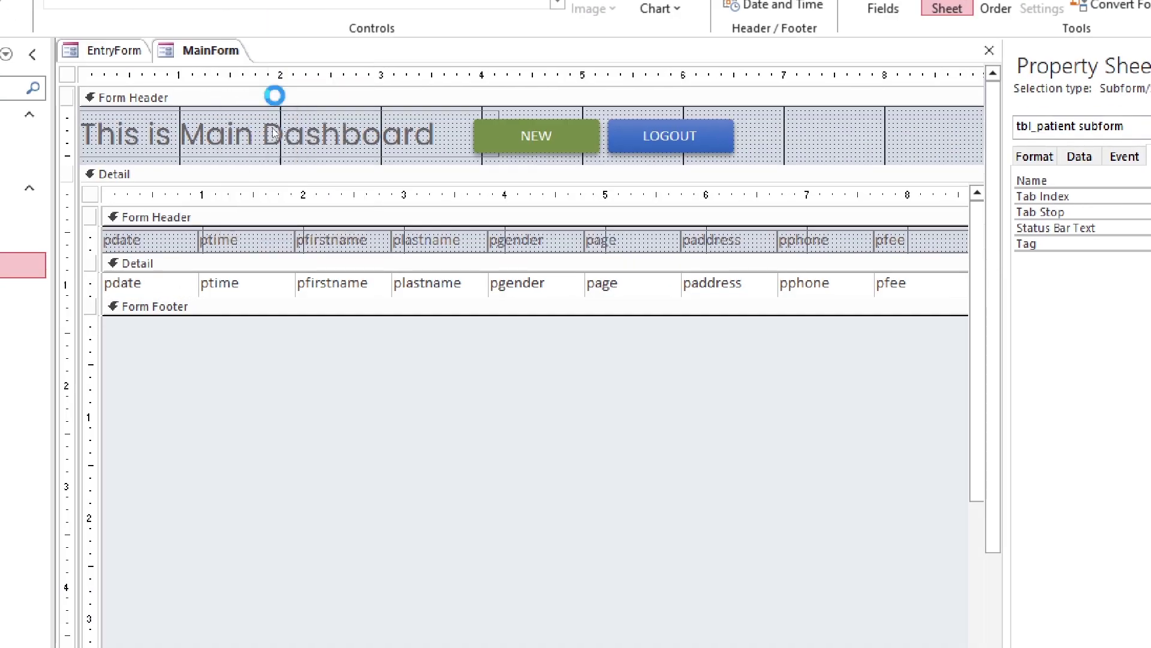
{"action": "left_click", "coordinate": [737, 510]}
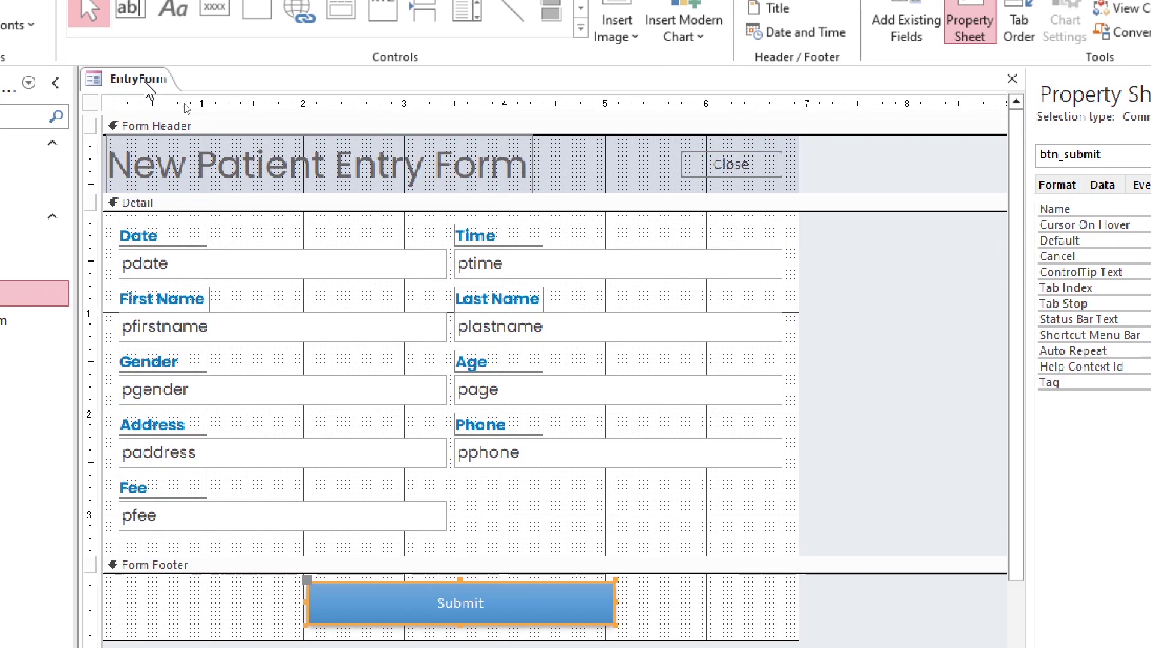
{"action": "right_click", "coordinate": [118, 49]}
{"action": "left_click", "coordinate": [166, 92]}
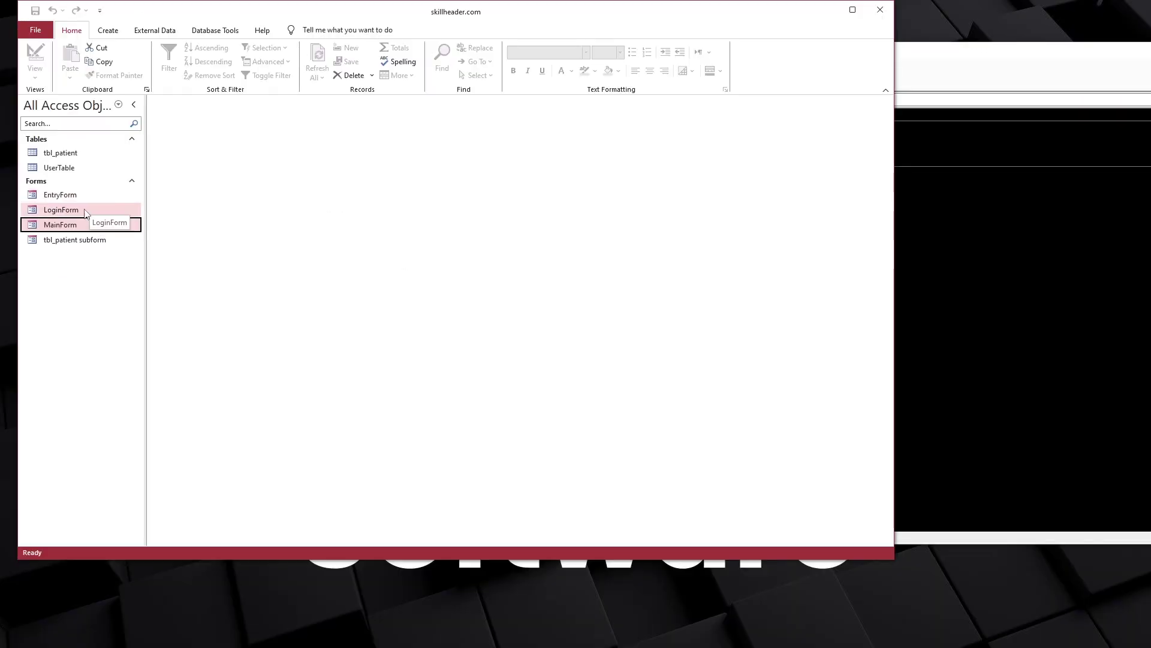
{"action": "double_click", "coordinate": [66, 224]}
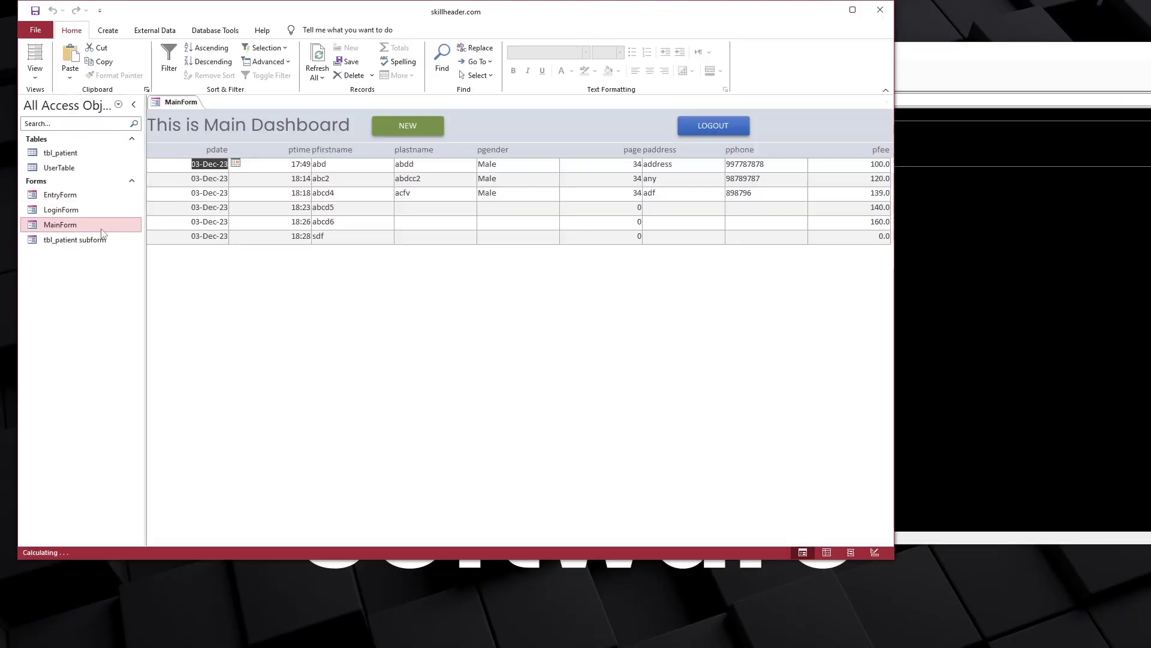
Add an 'abcv' patient through the NEW pop-up, submit it, and check the new row
{"action": "left_click", "coordinate": [392, 127]}
{"action": "type", "text": "abcv9"}
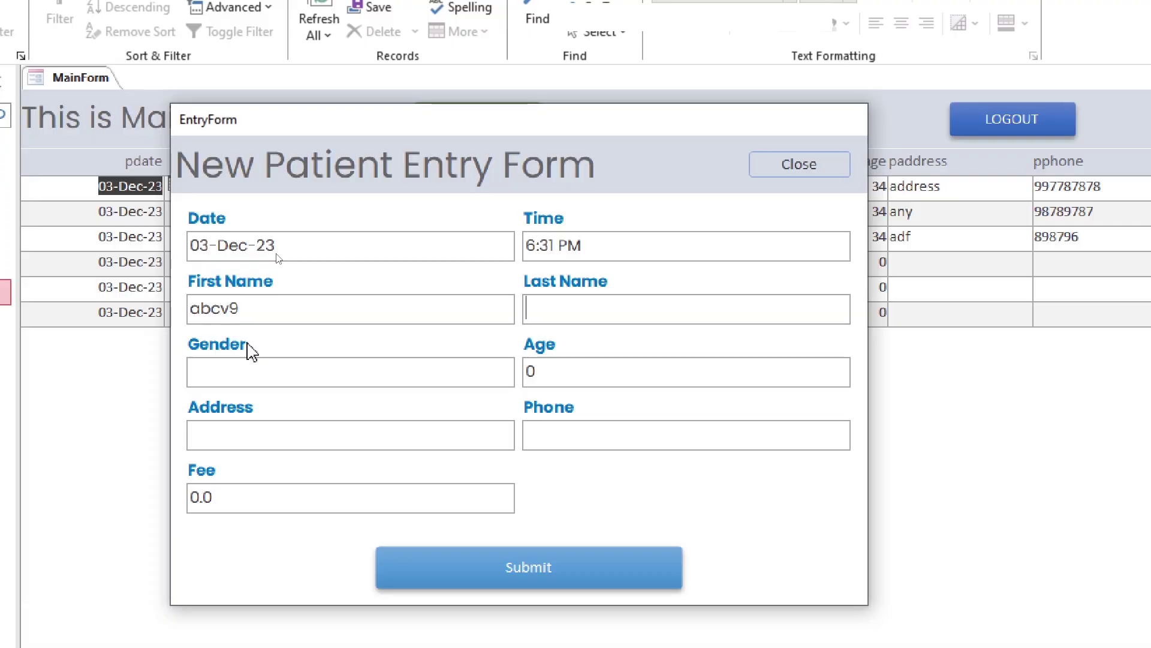
{"action": "key", "text": "Tab"}
{"action": "key", "text": "Tab"}
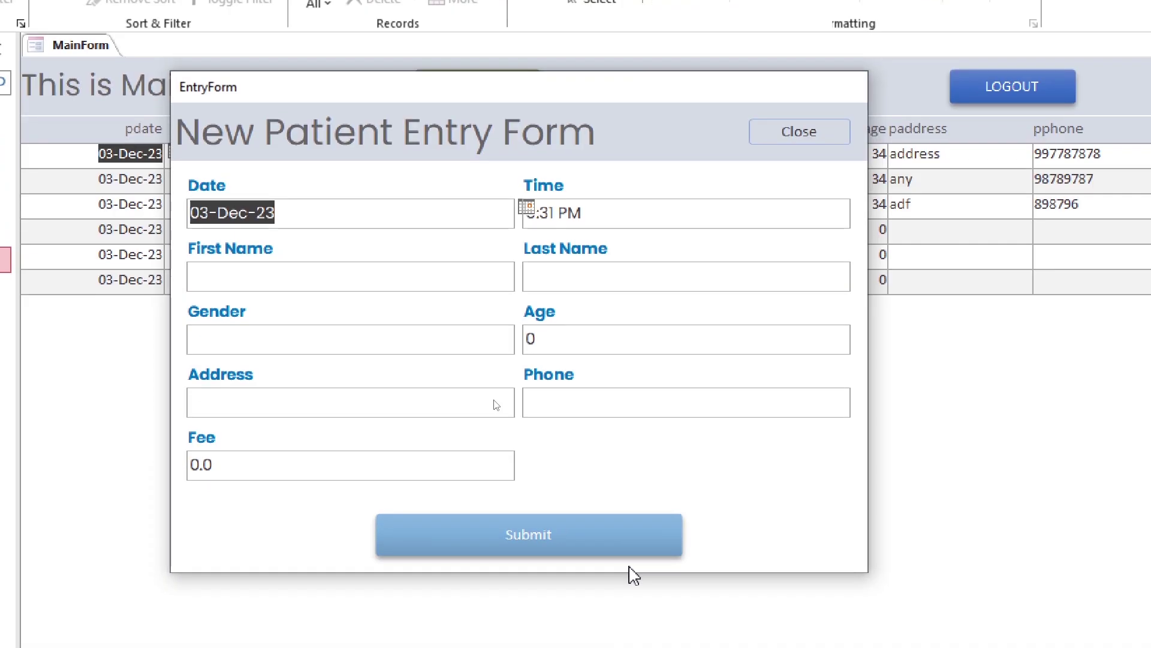
{"action": "left_click", "coordinate": [623, 578]}
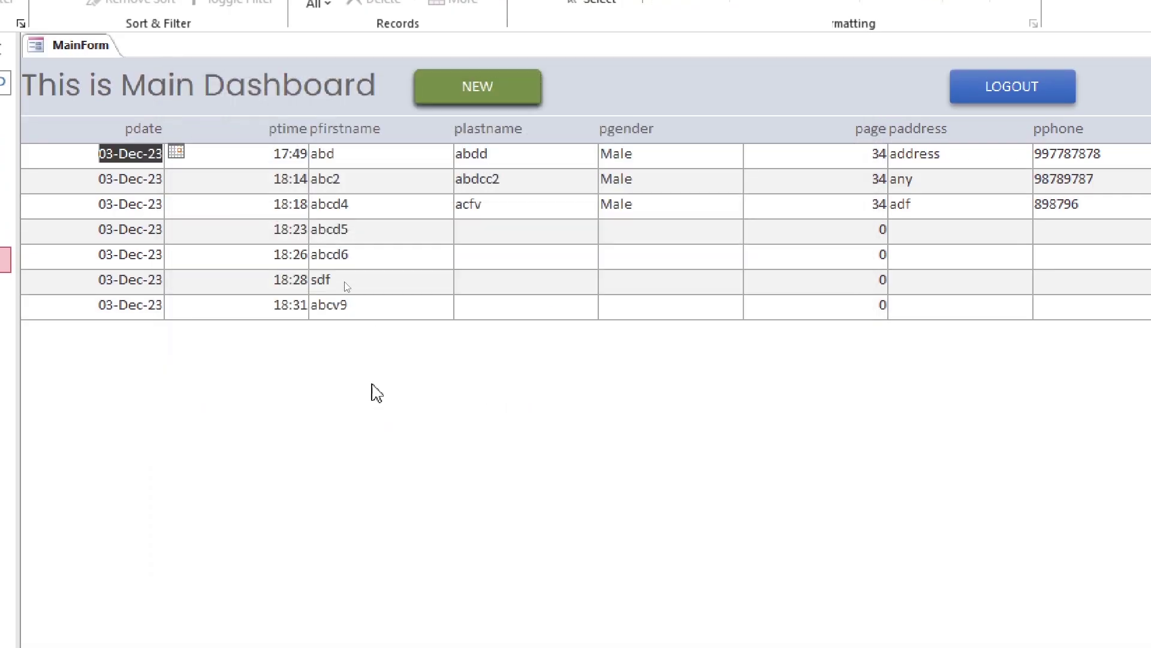
{"action": "left_click", "coordinate": [370, 337]}
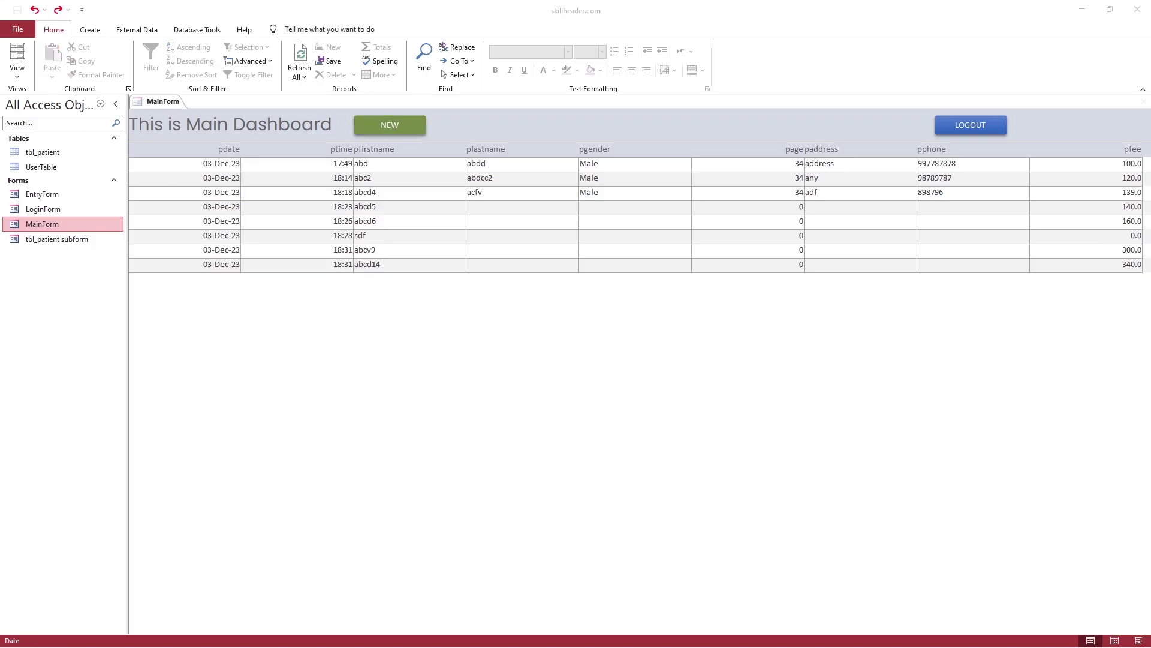
Add another patient dated 01-Dec-23 with Fee 400 and verify its date on the dashboard
{"action": "left_click", "coordinate": [477, 87]}
{"action": "left_click", "coordinate": [278, 221]}
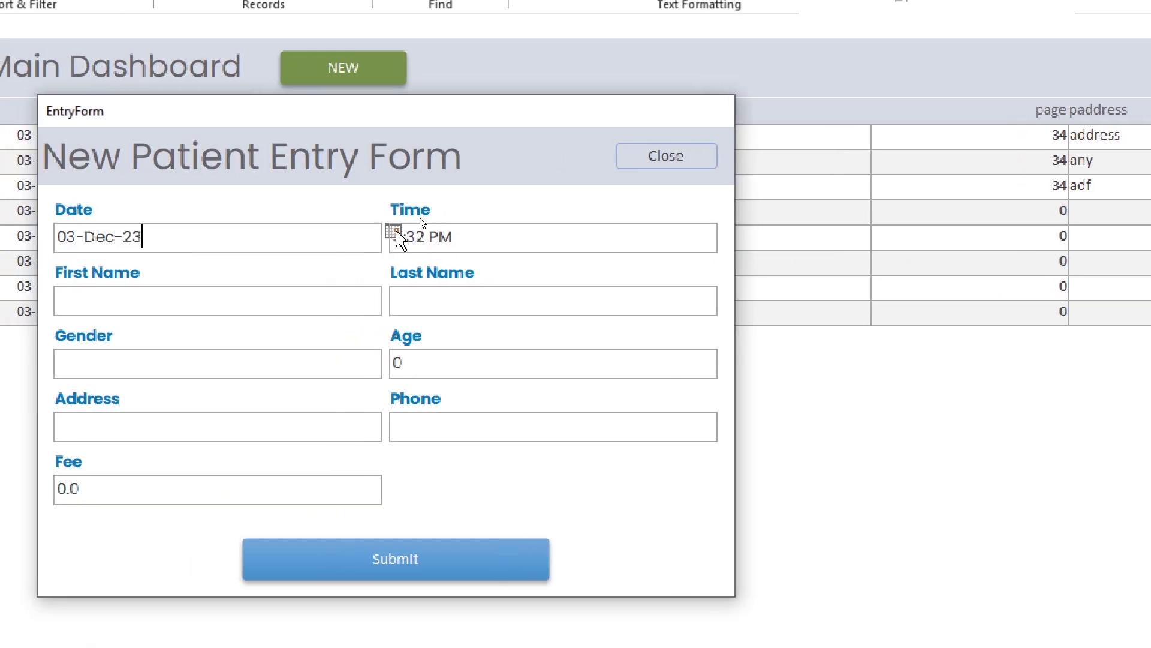
{"action": "left_click", "coordinate": [419, 220]}
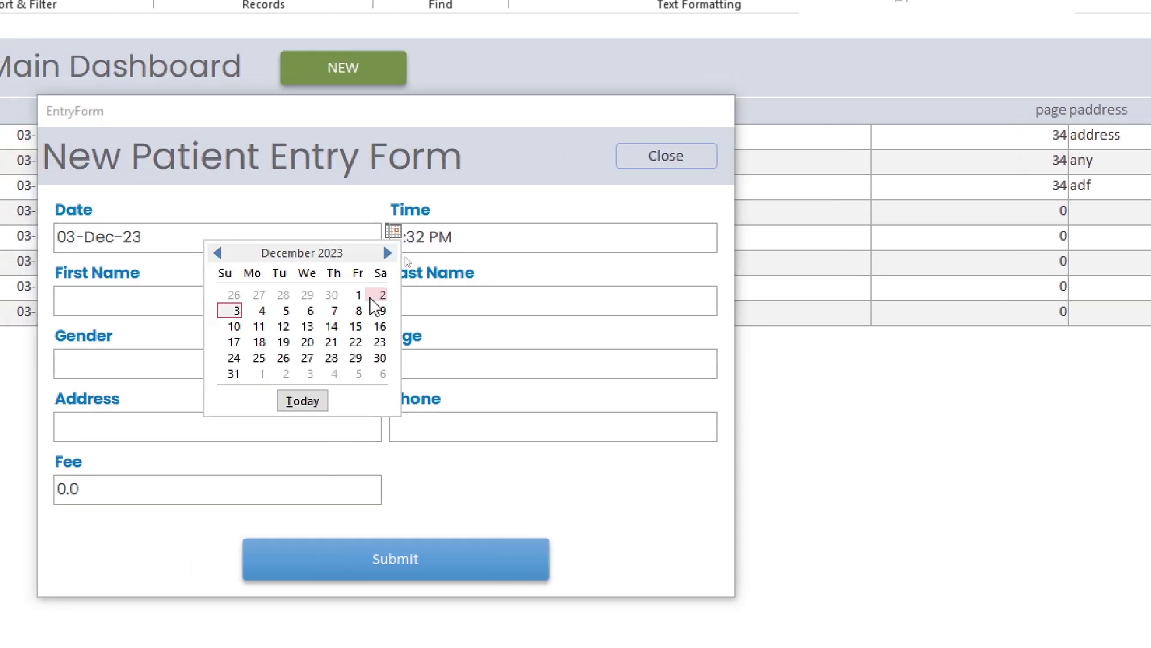
{"action": "left_click", "coordinate": [358, 295]}
{"action": "key", "text": "Tab"}
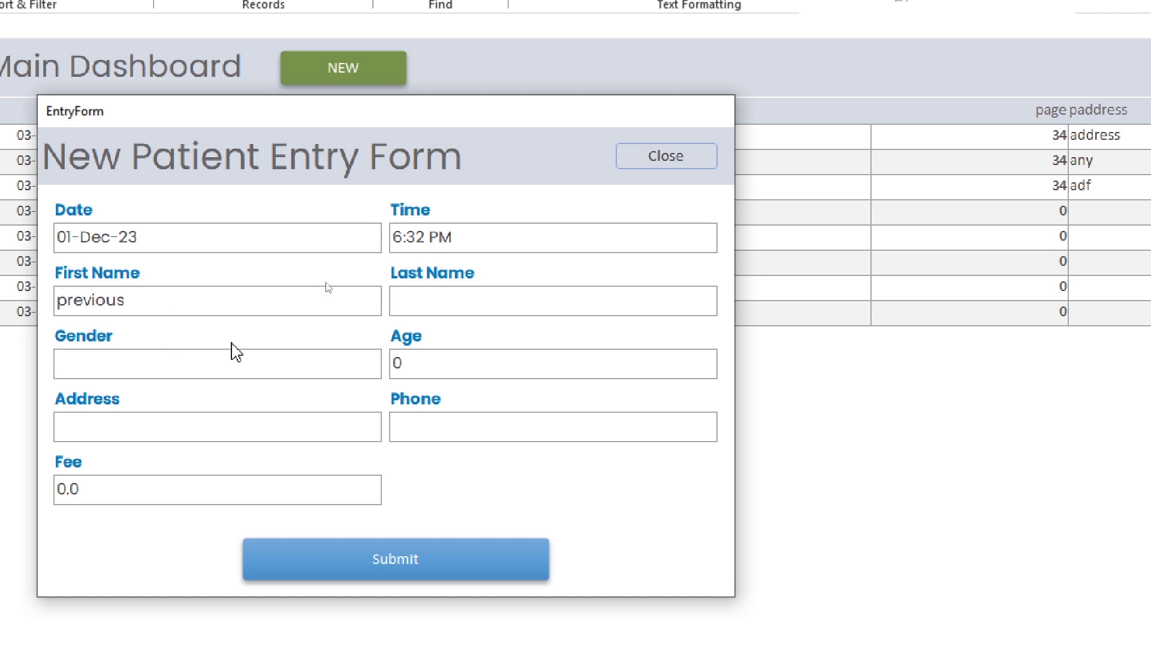
{"action": "left_click", "coordinate": [97, 489]}
{"action": "type", "text": "400"}
{"action": "left_click", "coordinate": [359, 548]}
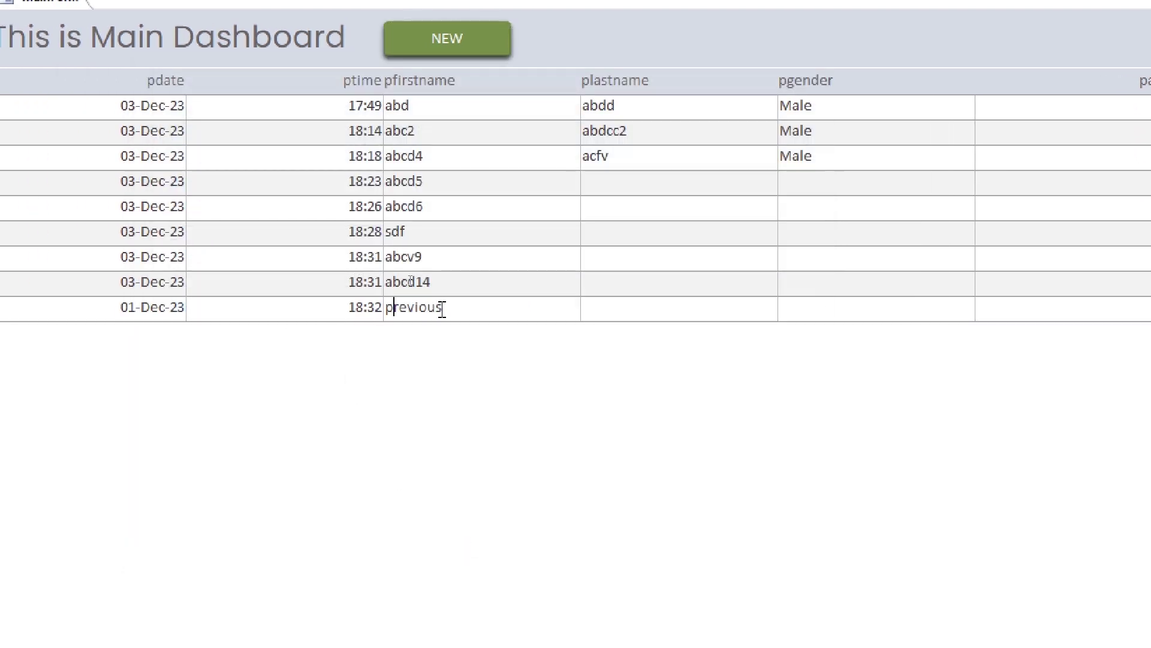
{"action": "left_click", "coordinate": [125, 307]}
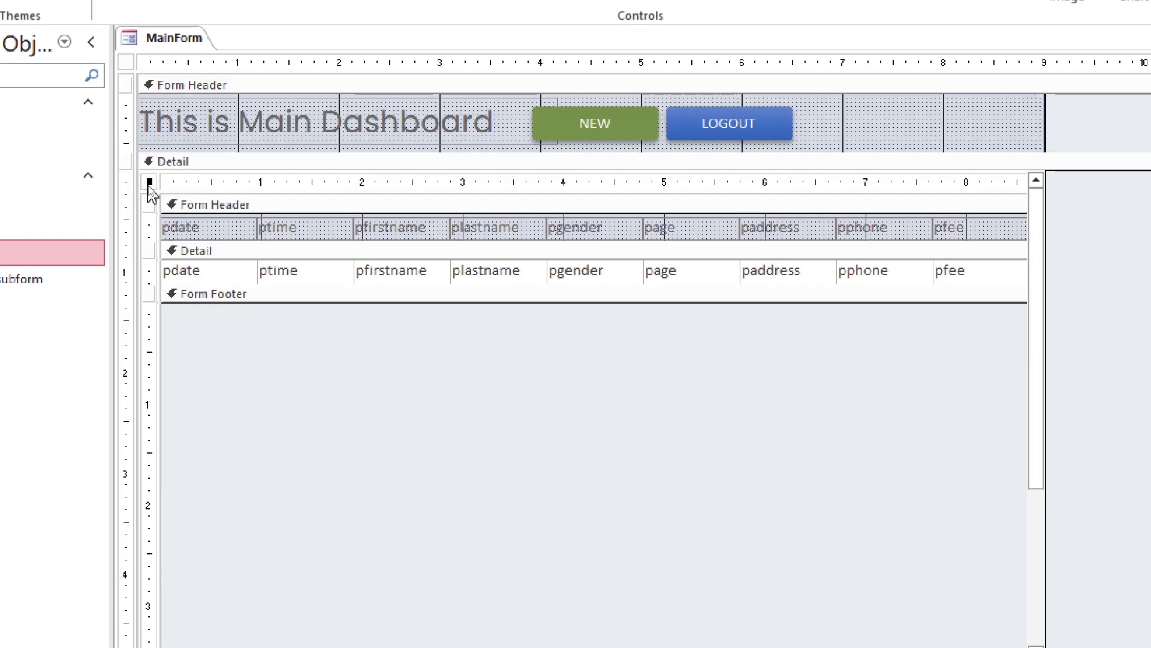
Start a new query for the patient subform's Record Source, based on tbl_patient
{"action": "double_click", "coordinate": [149, 190]}
{"action": "left_click", "coordinate": [1002, 247]}
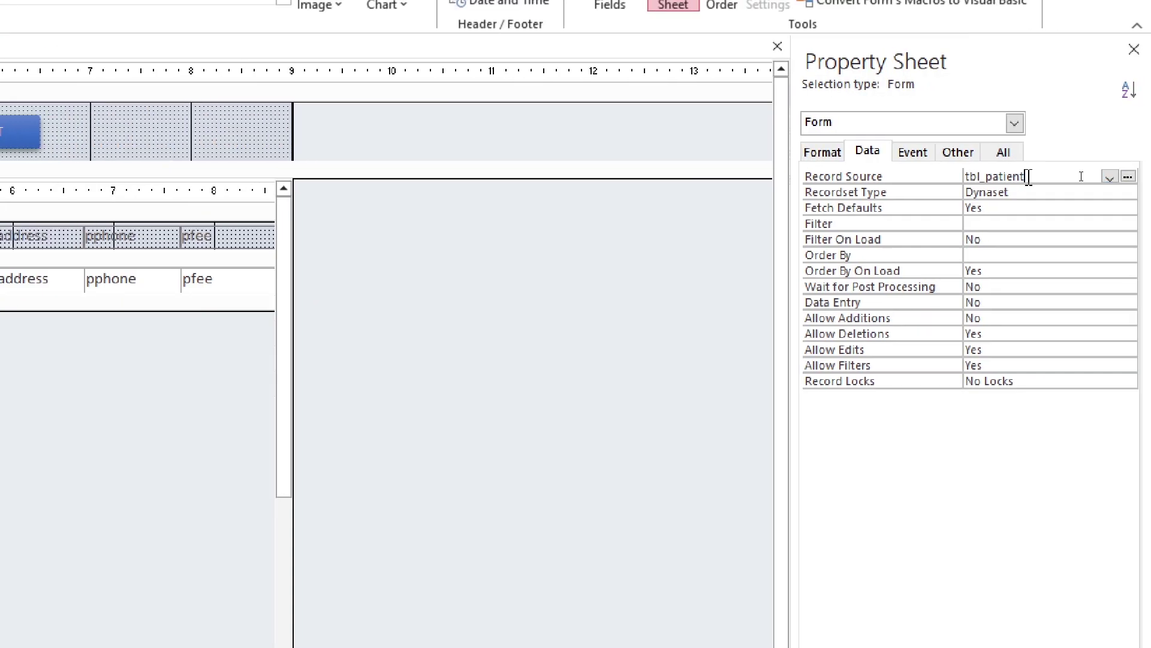
{"action": "left_click", "coordinate": [1128, 176]}
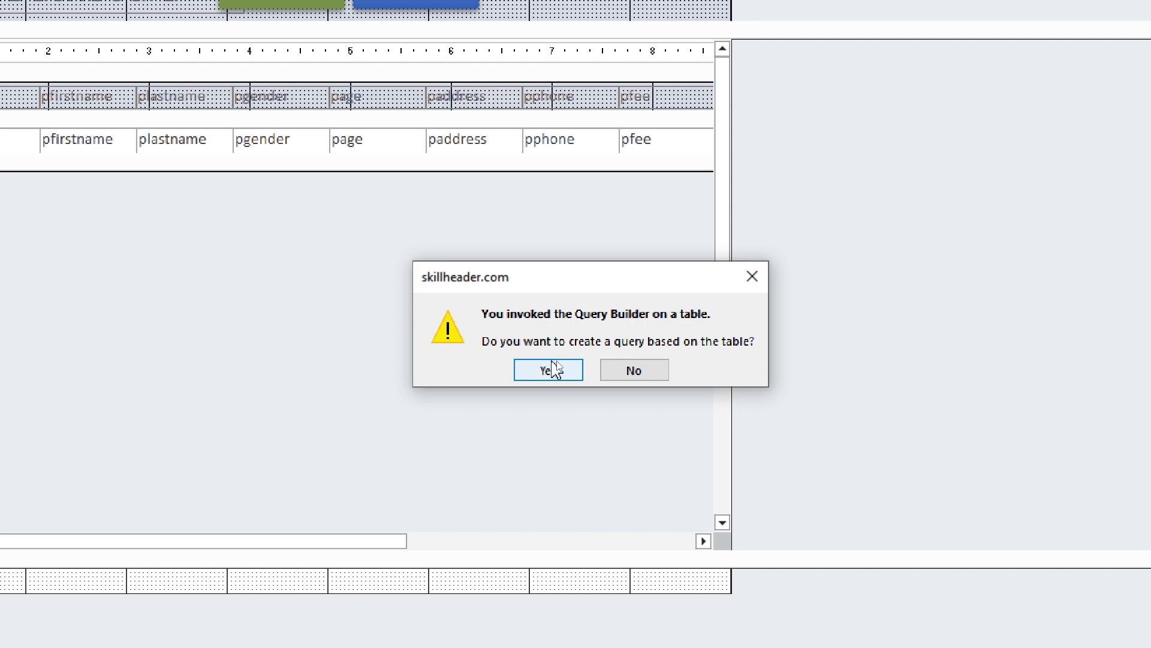
{"action": "left_click", "coordinate": [548, 371]}
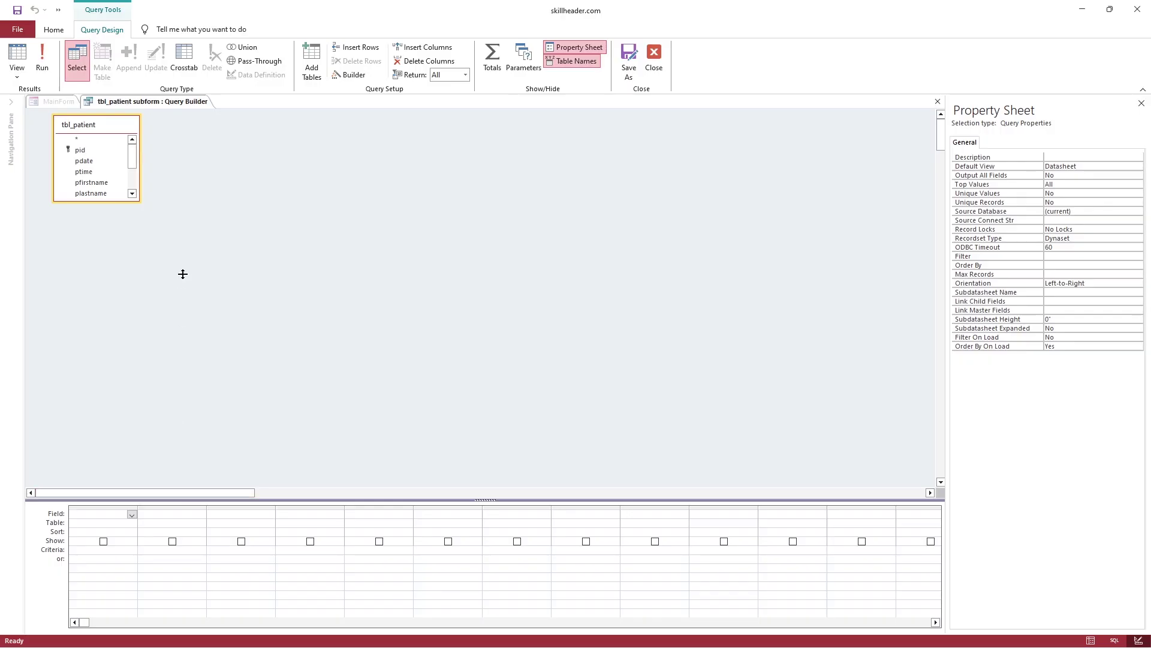
Add all ten tbl_patient fields, pid through pfee, to the query grid
{"action": "left_click_drag", "start_coordinate": [183, 266], "coordinate": [183, 234]}
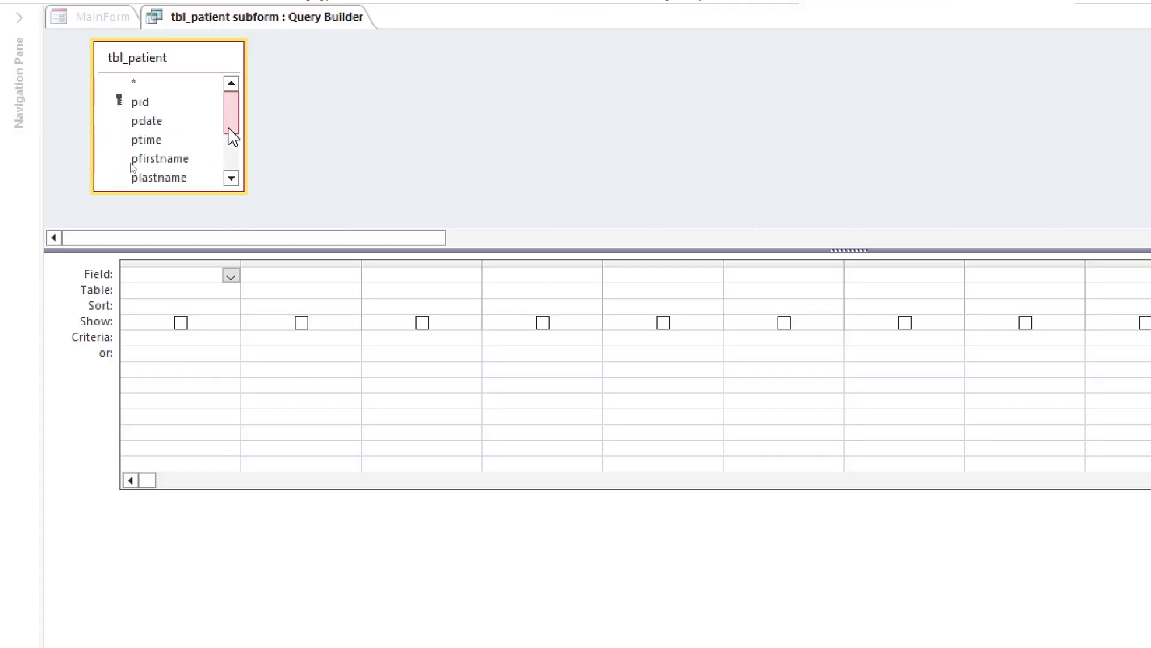
{"action": "left_click_drag", "start_coordinate": [233, 135], "coordinate": [228, 169]}
{"action": "left_click", "coordinate": [180, 104]}
{"action": "left_click", "coordinate": [194, 180], "text": "shift"}
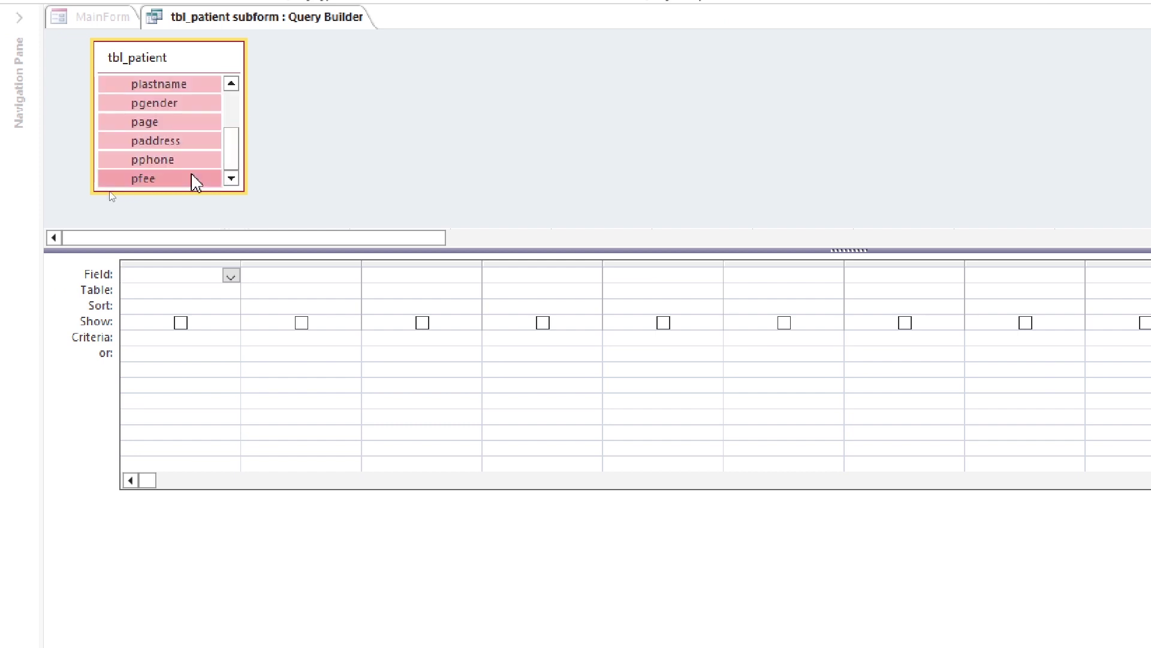
{"action": "scroll", "coordinate": [179, 150], "scroll_direction": "up", "scroll_amount": 2}
{"action": "left_click_drag", "start_coordinate": [149, 103], "coordinate": [179, 274]}
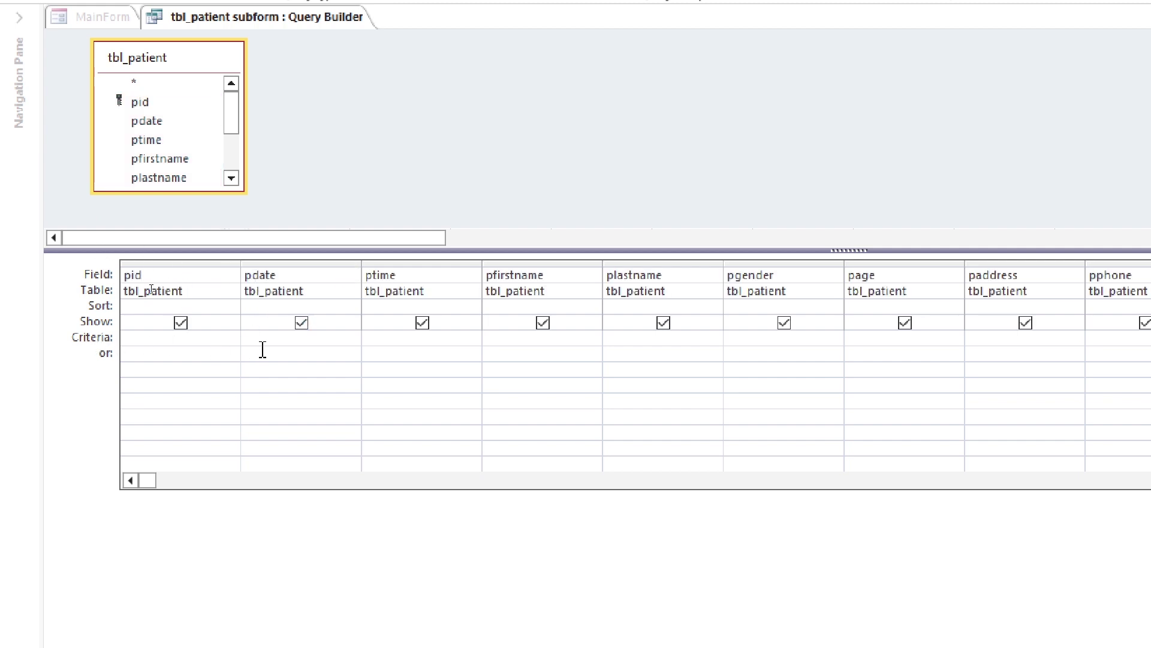
{"action": "left_click", "coordinate": [258, 342]}
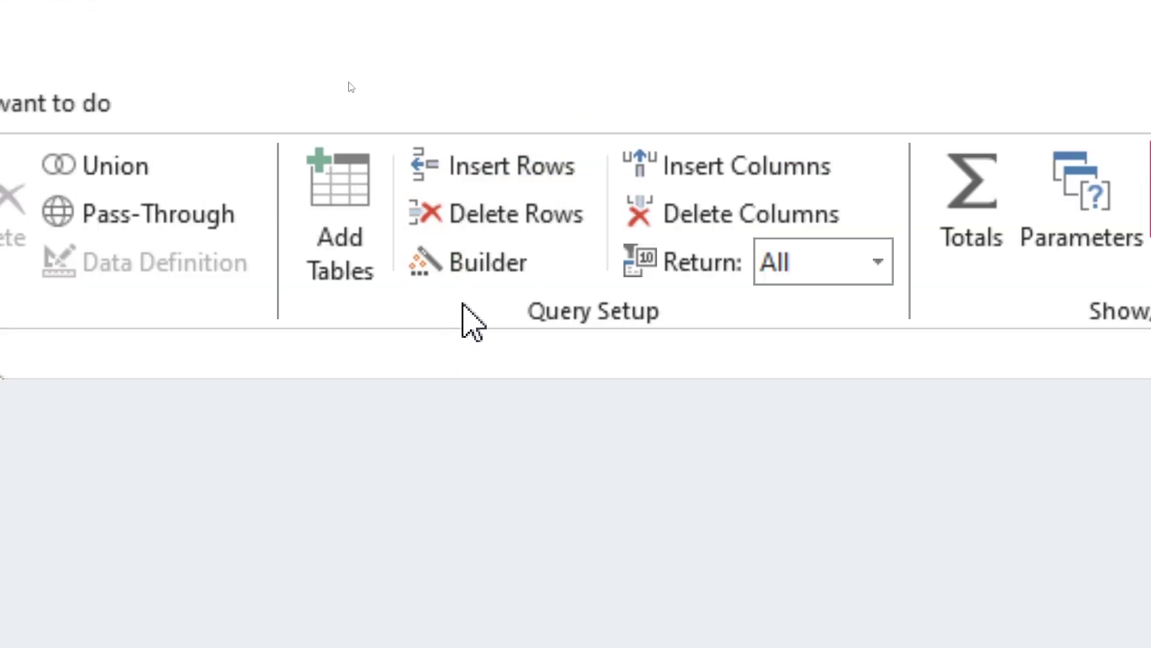
Enter date() as the pdate criterion in Expression Builder
{"action": "left_click", "coordinate": [470, 271]}
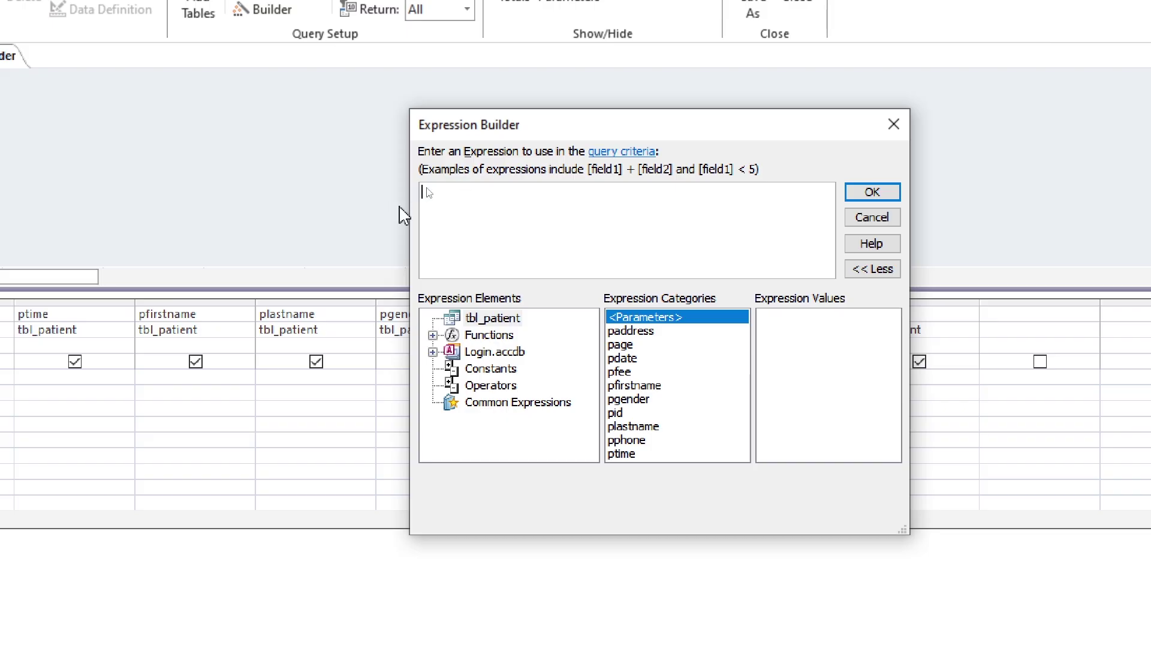
{"action": "type", "text": "date()"}
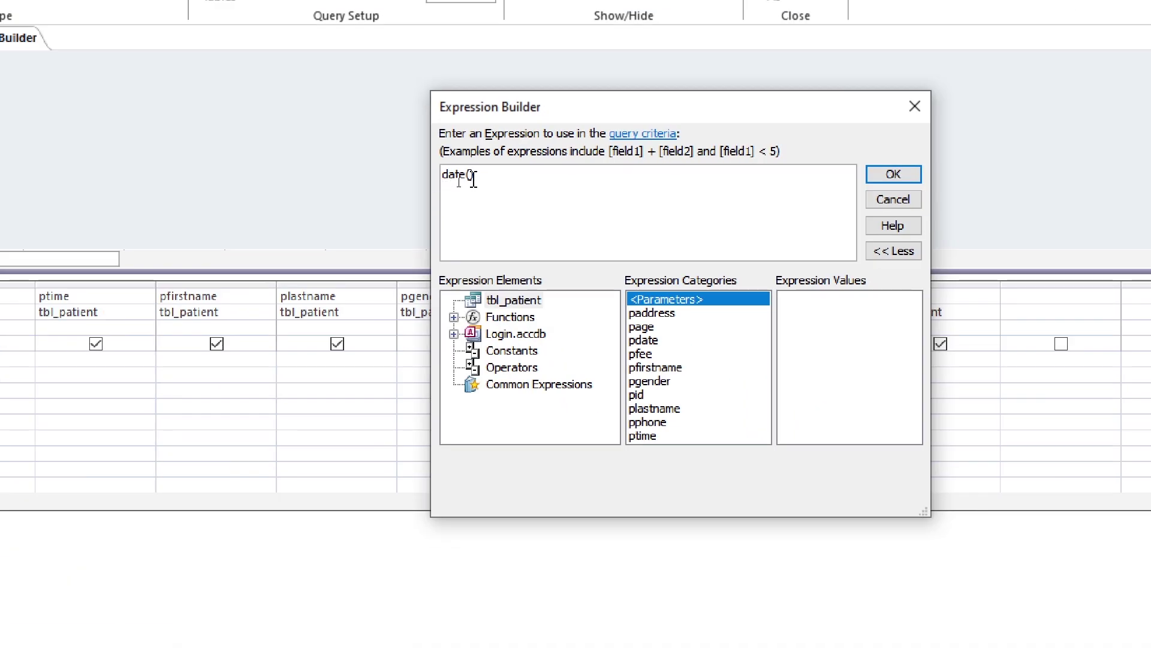
{"action": "left_click_drag", "start_coordinate": [473, 180], "coordinate": [421, 173]}
{"action": "left_click", "coordinate": [893, 173]}
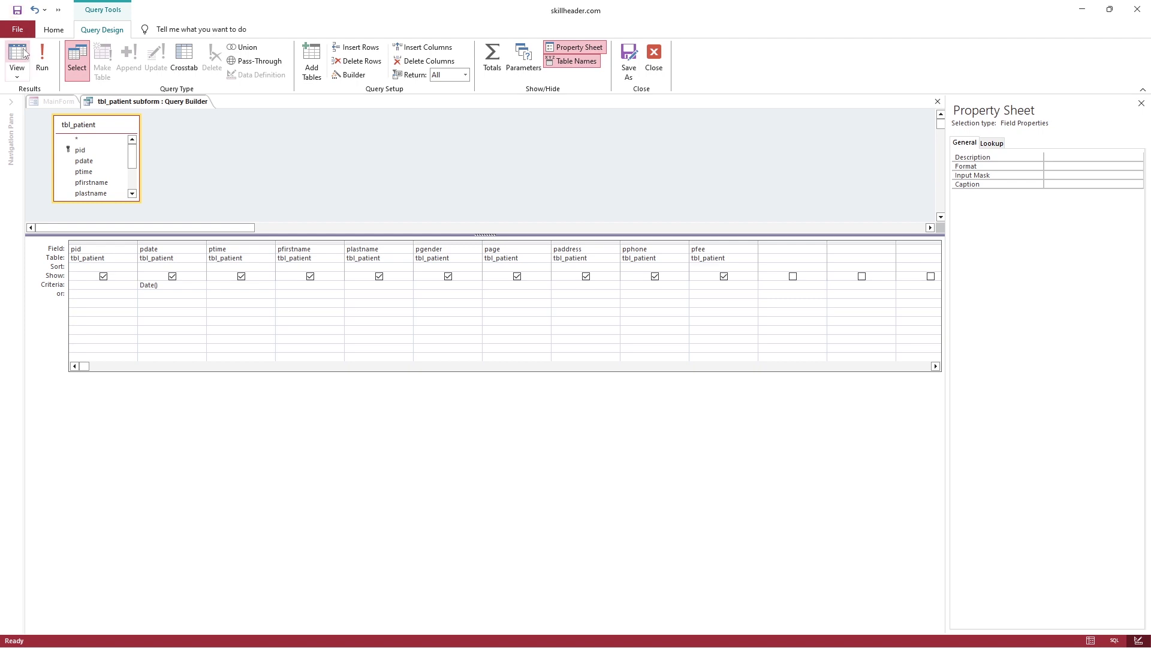
Run the query and check that all eight records show pdate 03-Dec-23
{"action": "left_click", "coordinate": [17, 60]}
{"action": "left_click", "coordinate": [129, 221]}
{"action": "left_click", "coordinate": [124, 211]}
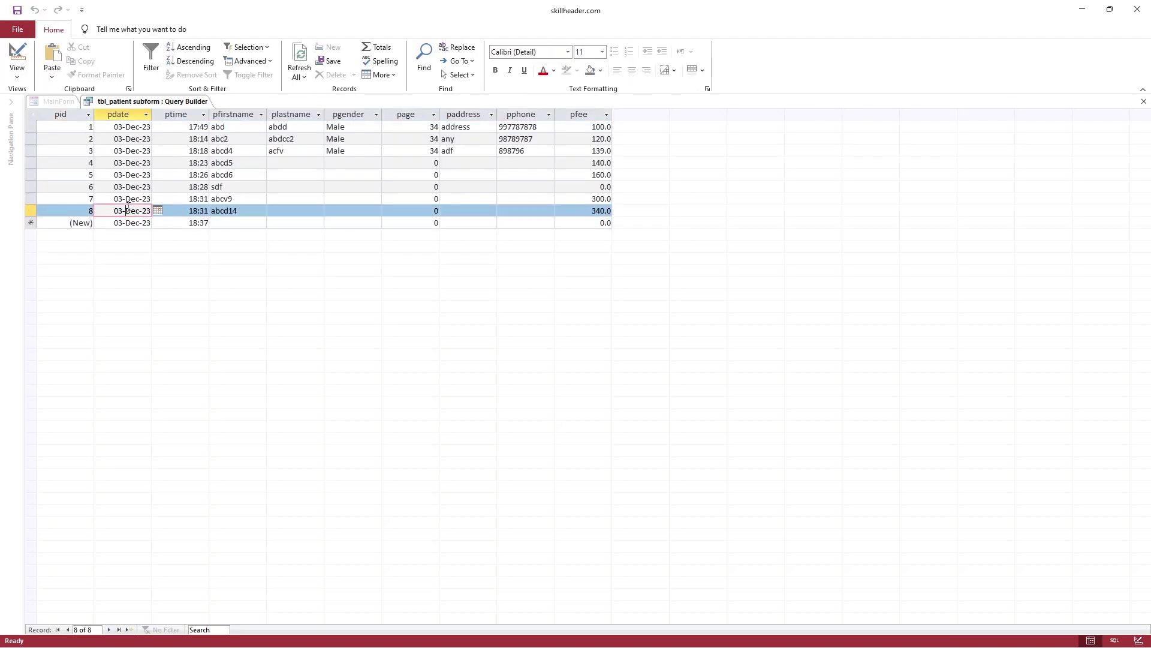
{"action": "left_click", "coordinate": [124, 199]}
{"action": "left_click", "coordinate": [124, 186]}
{"action": "left_click", "coordinate": [126, 175]}
{"action": "left_click", "coordinate": [128, 162]}
{"action": "left_click", "coordinate": [128, 150]}
{"action": "left_click", "coordinate": [128, 139]}
{"action": "left_click", "coordinate": [129, 127]}
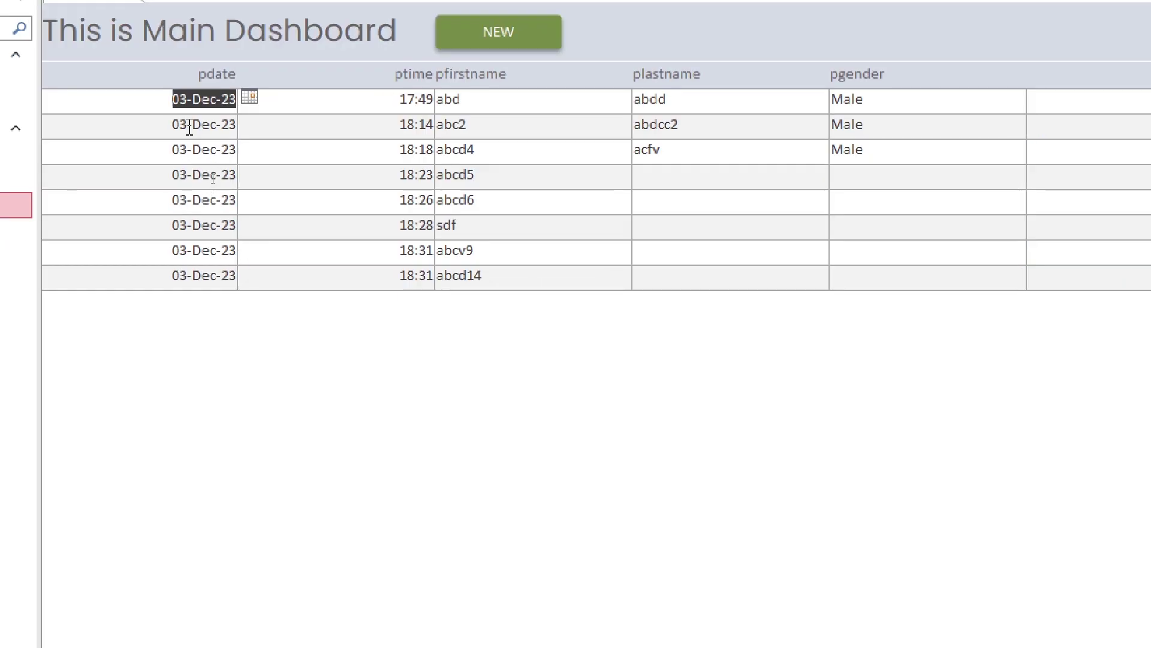
{"action": "left_click", "coordinate": [189, 128]}
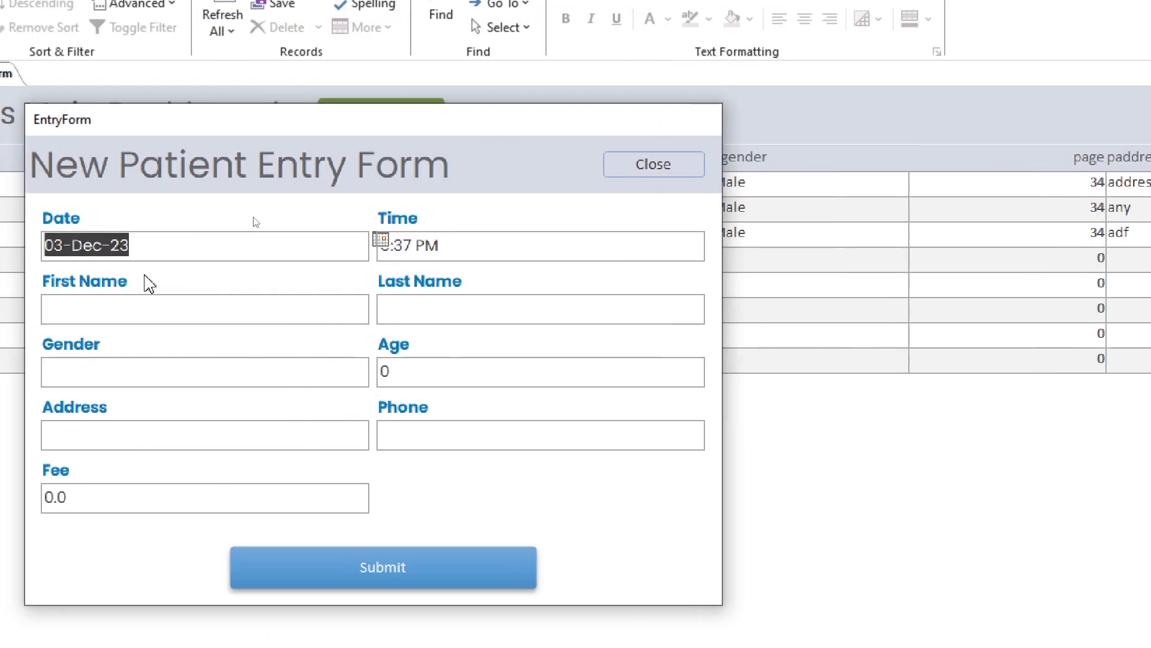
Check the entry form's Date and Time fields and the date picker in Form view
{"action": "left_click", "coordinate": [144, 247]}
{"action": "left_click", "coordinate": [395, 246]}
{"action": "left_click", "coordinate": [381, 246]}
{"action": "left_click", "coordinate": [394, 240]}
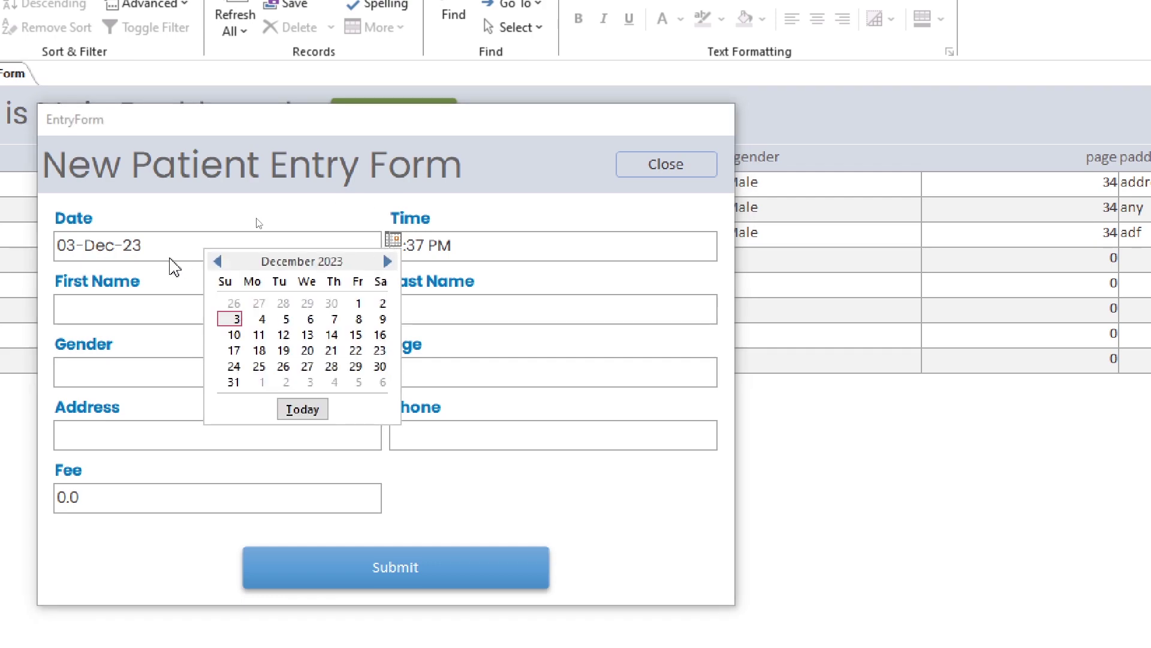
Set the EntryForm pdate text box's Locked property to Yes in Design view
{"action": "right_click", "coordinate": [327, 125]}
{"action": "left_click", "coordinate": [378, 185]}
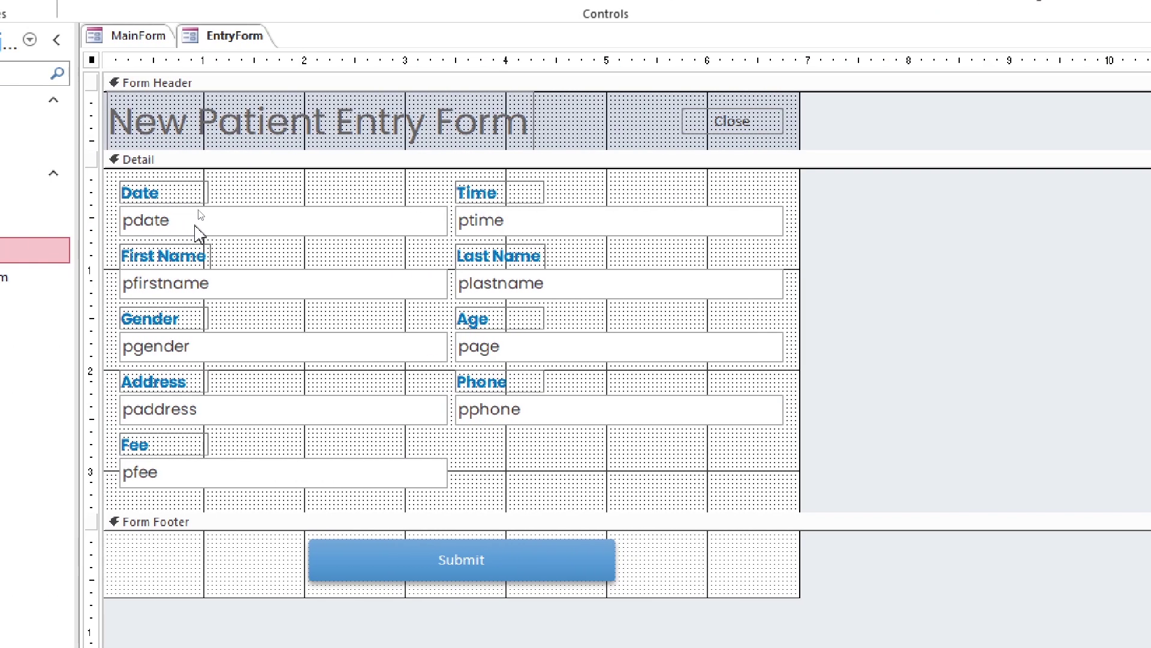
{"action": "left_click", "coordinate": [200, 233]}
{"action": "left_click", "coordinate": [927, 150]}
{"action": "left_click", "coordinate": [912, 288]}
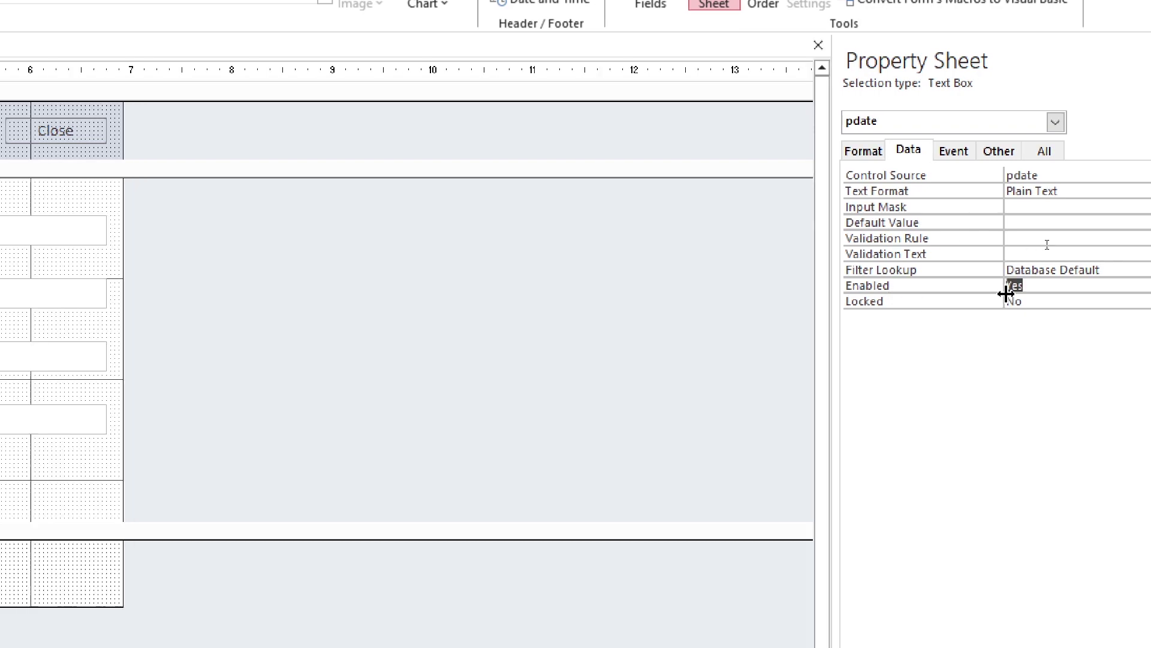
{"action": "left_click", "coordinate": [1055, 301]}
{"action": "left_click", "coordinate": [1128, 302]}
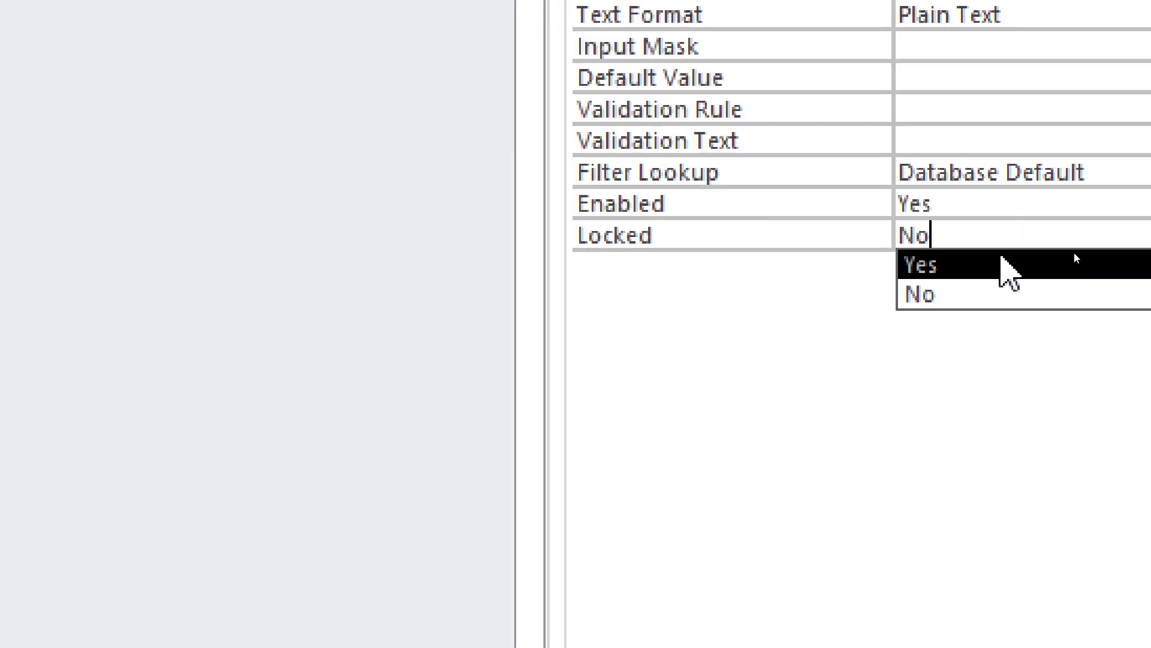
{"action": "left_click", "coordinate": [996, 264]}
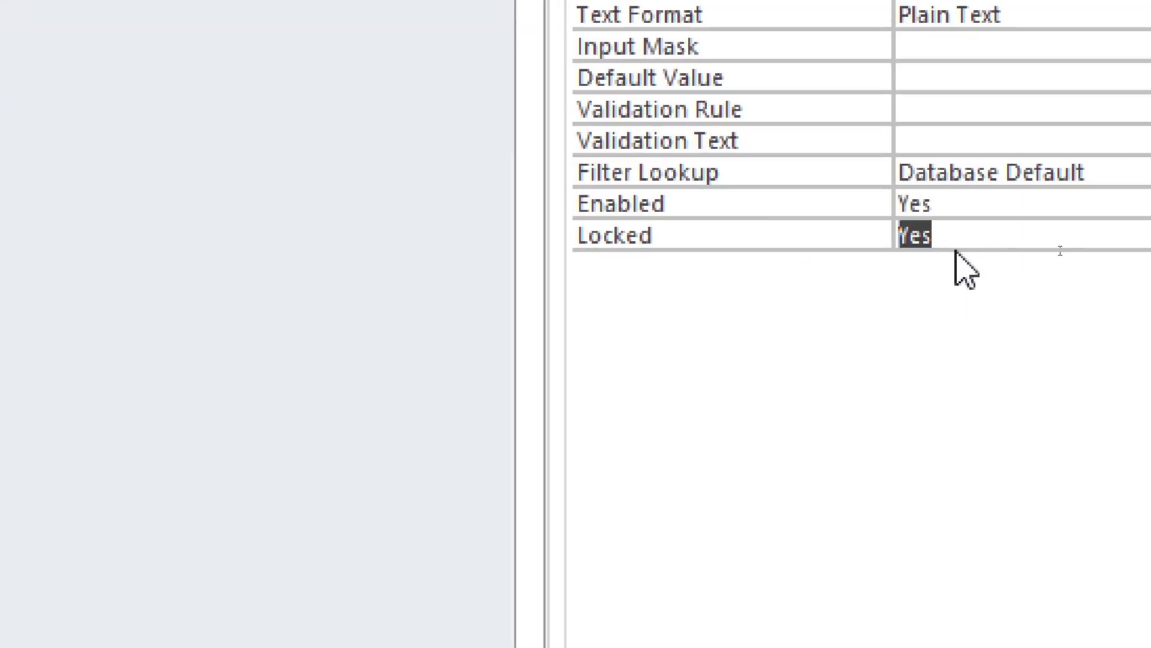
{"action": "left_click", "coordinate": [971, 236]}
{"action": "left_click", "coordinate": [821, 234]}
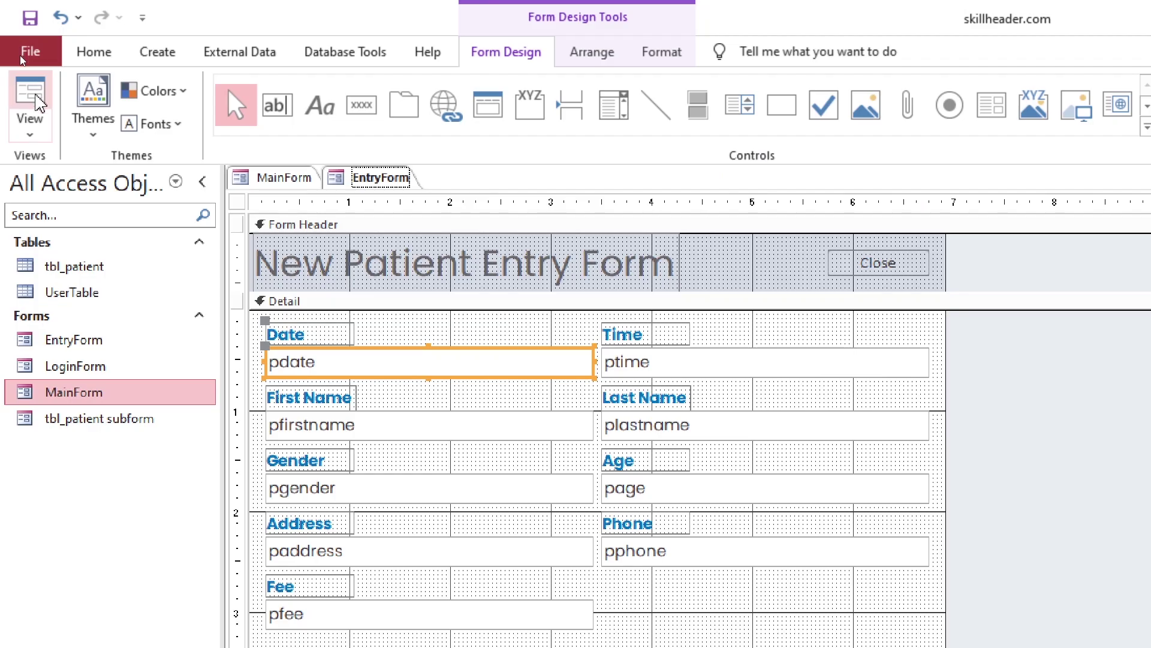
Confirm the locked Date field can't be changed, then shift MainForm's LOGOUT button right
{"action": "left_click", "coordinate": [30, 108]}
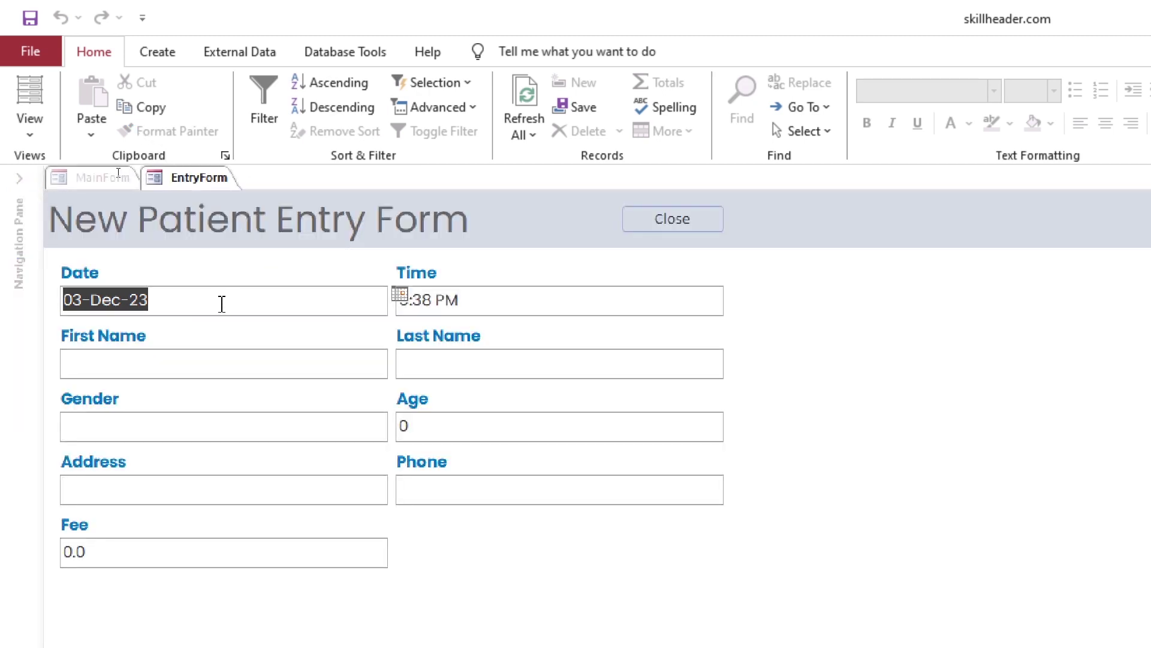
{"action": "left_click", "coordinate": [254, 304]}
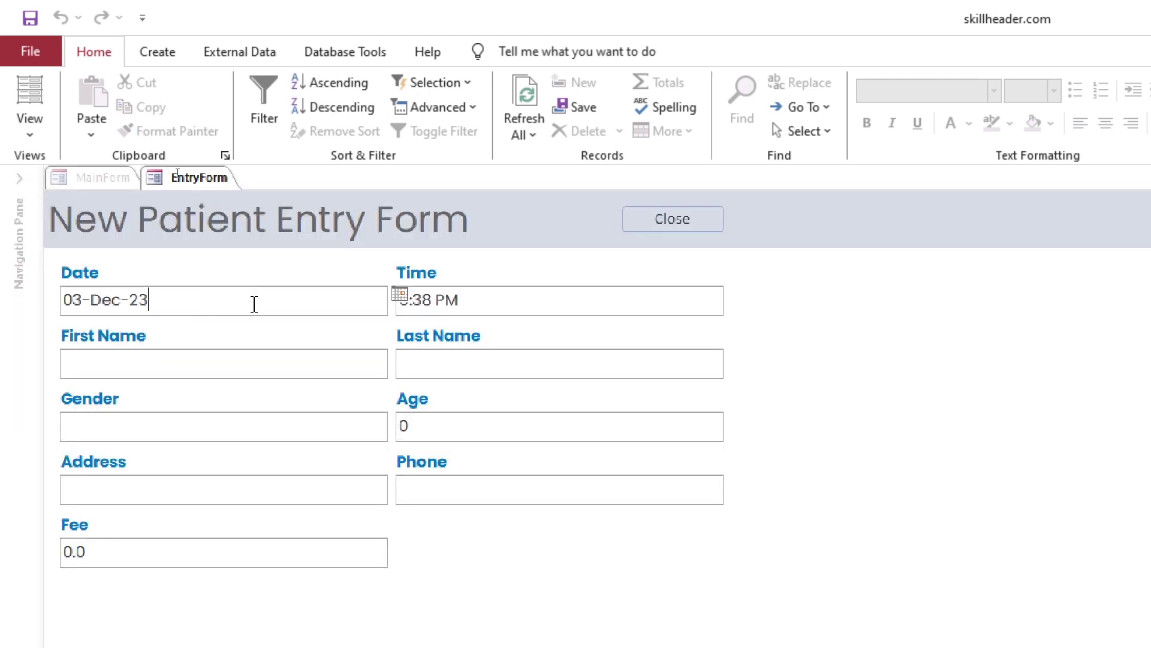
{"action": "left_click", "coordinate": [400, 294]}
{"action": "key", "text": "Escape"}
{"action": "left_click", "coordinate": [400, 294]}
{"action": "key", "text": "Escape"}
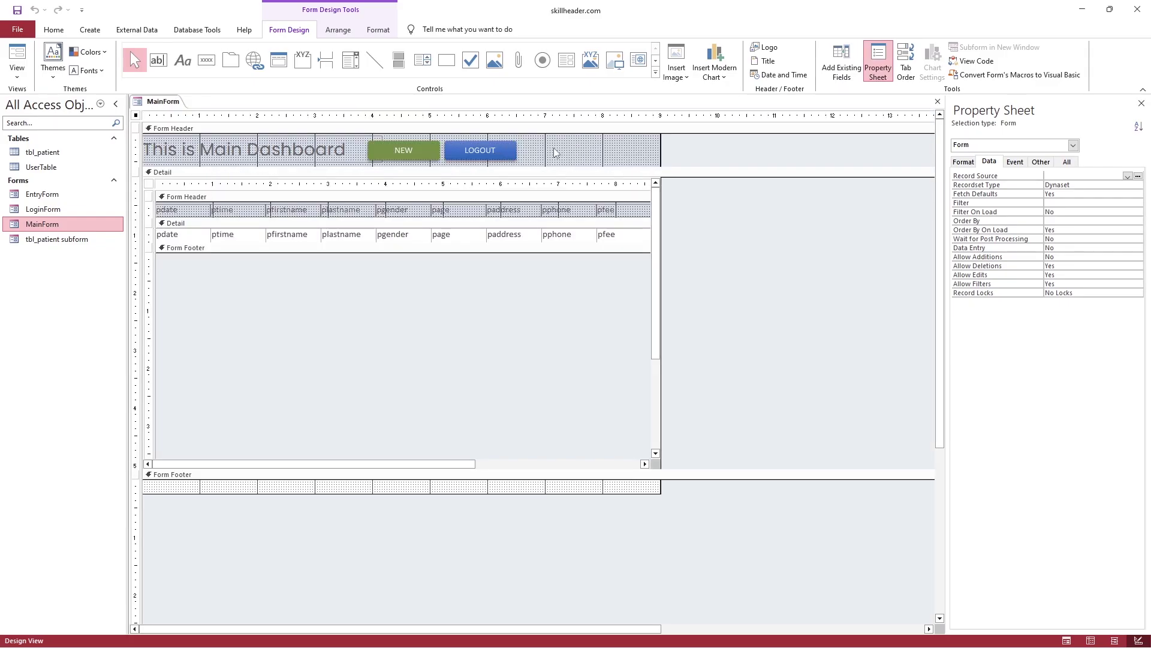
{"action": "left_click", "coordinate": [514, 151]}
{"action": "mouse_move", "coordinate": [532, 151]}
{"action": "left_mouse_down"}
{"action": "mouse_move", "coordinate": [645, 150]}
{"action": "mouse_move", "coordinate": [581, 150]}
{"action": "left_mouse_up"}
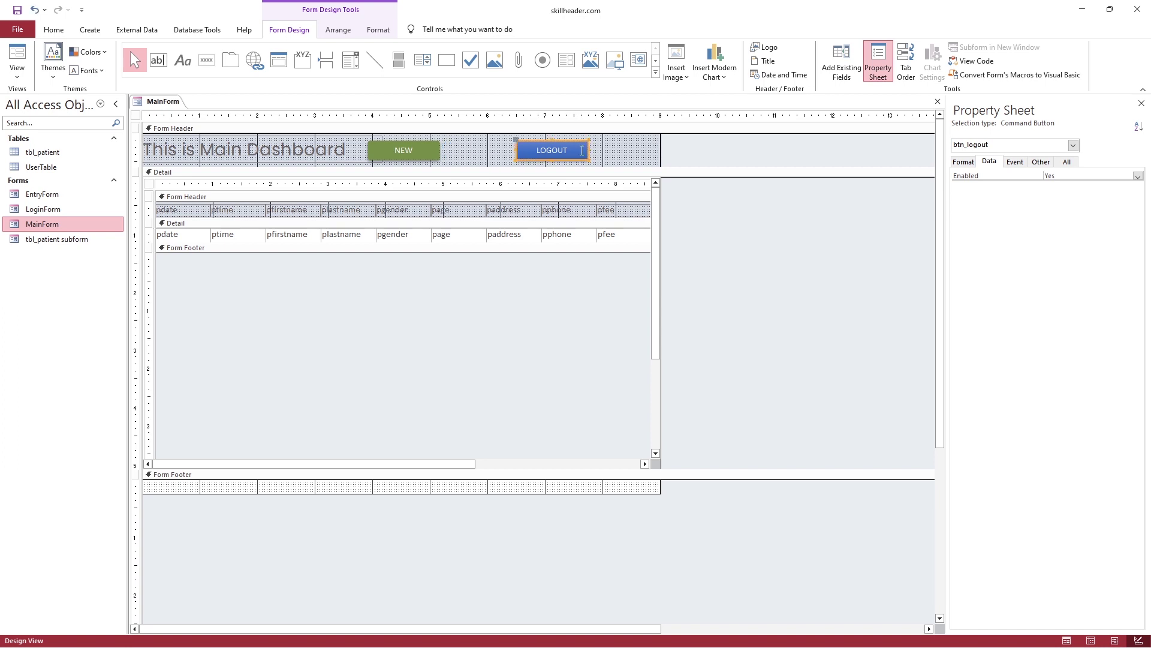
Duplicate the LOGOUT button, place the copy to its right, and caption it EXIT
{"action": "key", "text": "ctrl+v"}
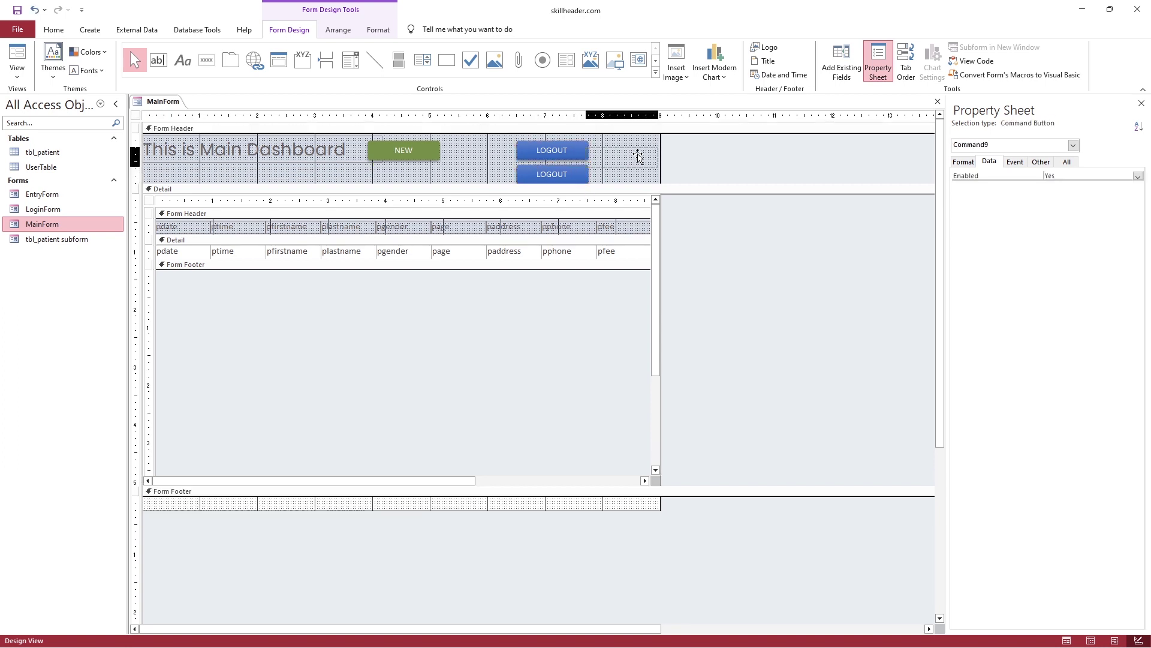
{"action": "left_click_drag", "start_coordinate": [640, 155], "coordinate": [640, 154]}
{"action": "left_click_drag", "start_coordinate": [566, 156], "coordinate": [595, 149]}
{"action": "left_click", "coordinate": [603, 154]}
{"action": "double_click", "coordinate": [614, 154]}
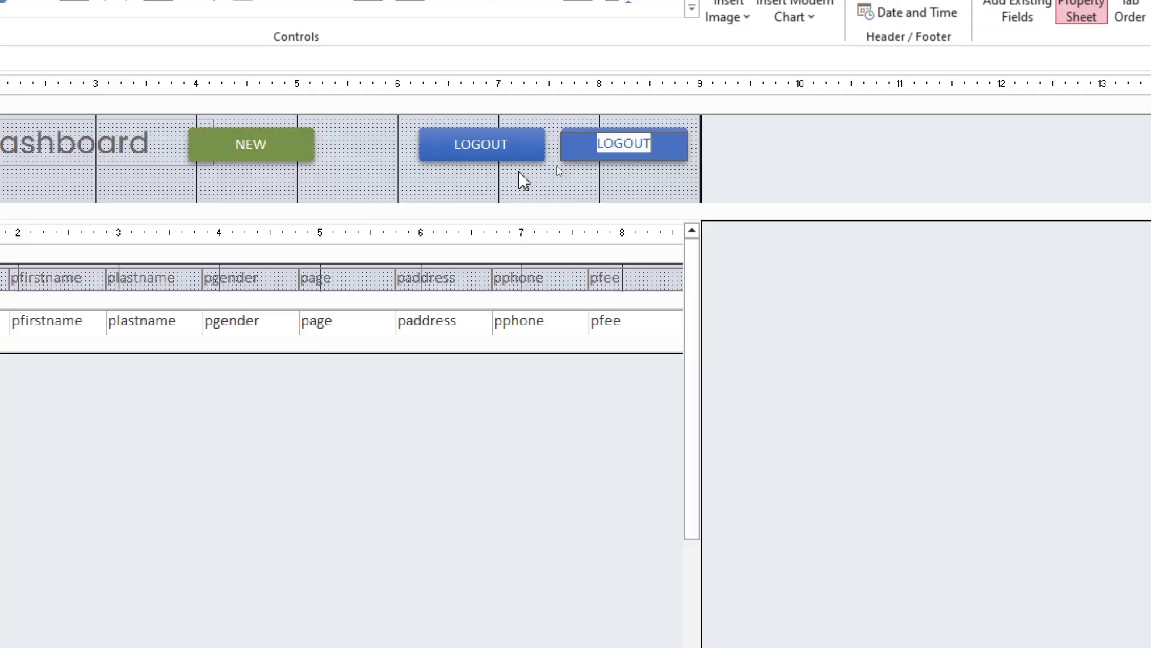
{"action": "type", "text": "EXIT"}
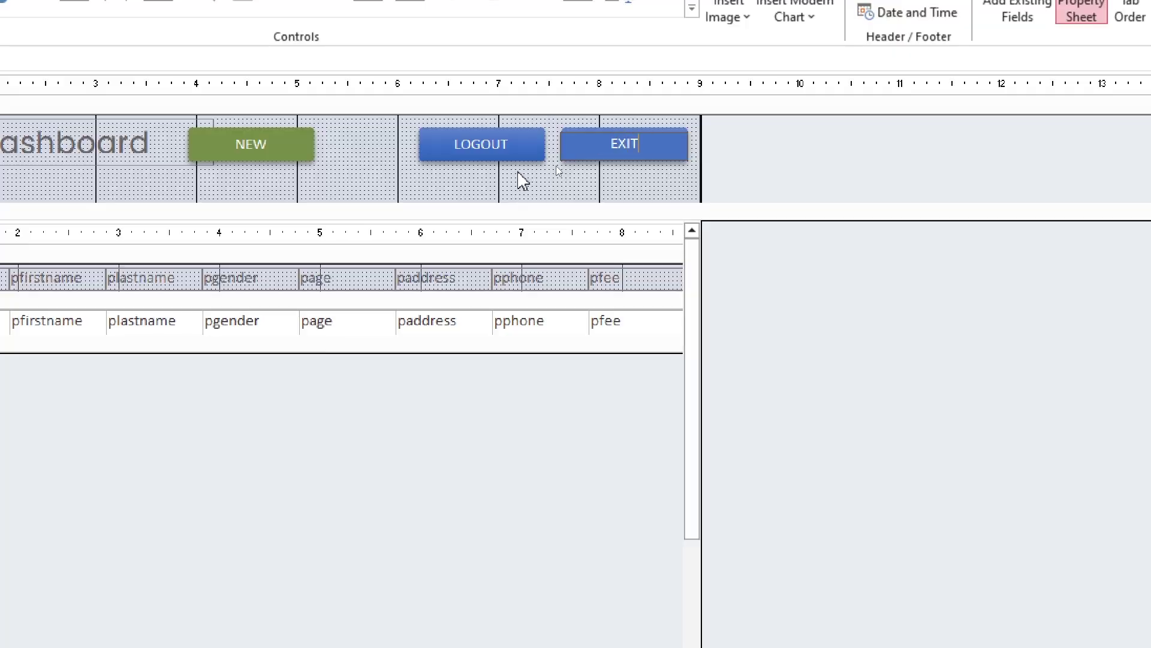
{"action": "left_click", "coordinate": [658, 150]}
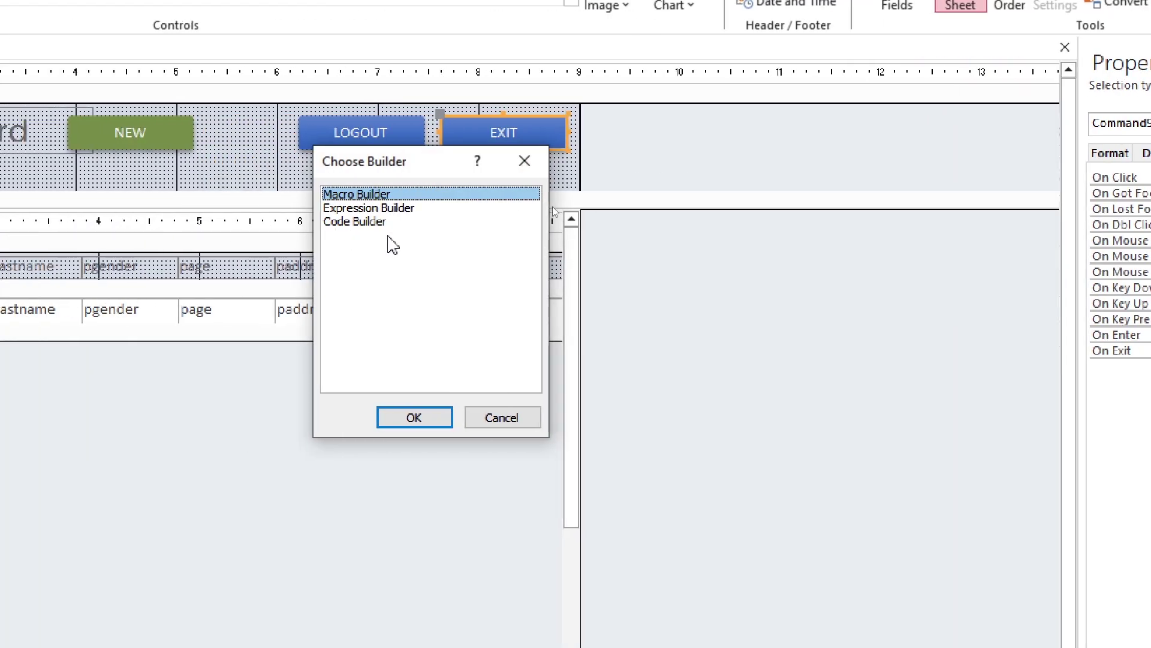
Write DoCmd.Quit as the EXIT button's On Click code
{"action": "left_click", "coordinate": [391, 222]}
{"action": "left_click", "coordinate": [425, 418]}
{"action": "type", "text": "Docmd.qui"}
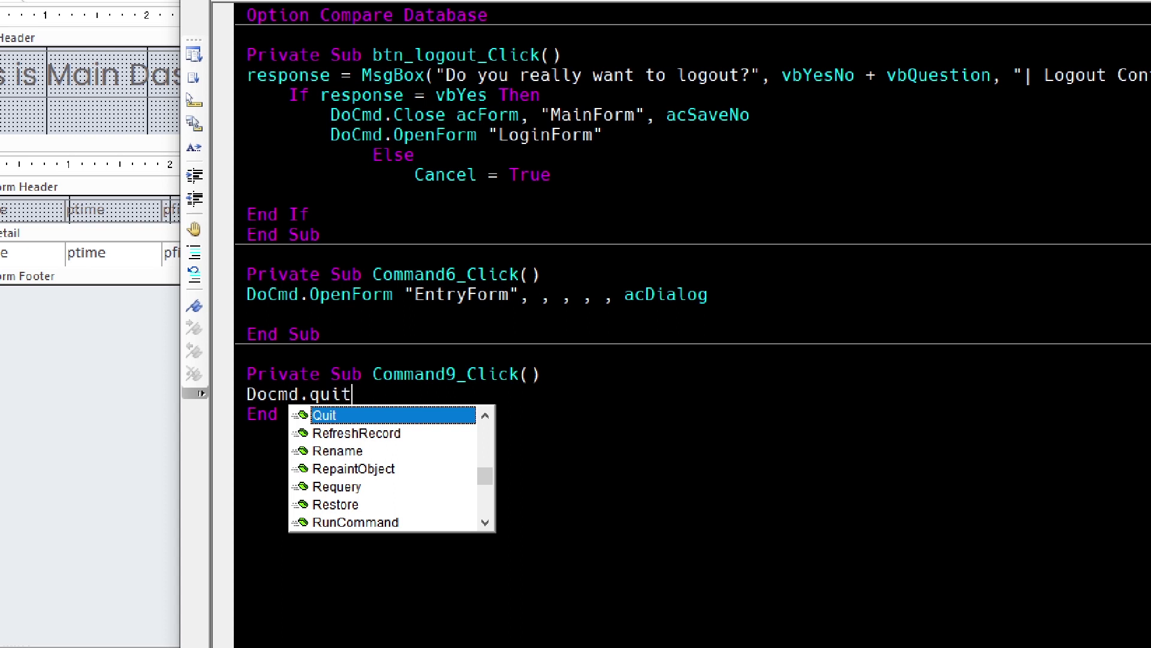
{"action": "type", "text": "t"}
{"action": "key", "text": "Tab"}
Finish the DoCmd.Quit line and use the dashboard's EXIT button to close the database
{"action": "key", "text": "Down"}
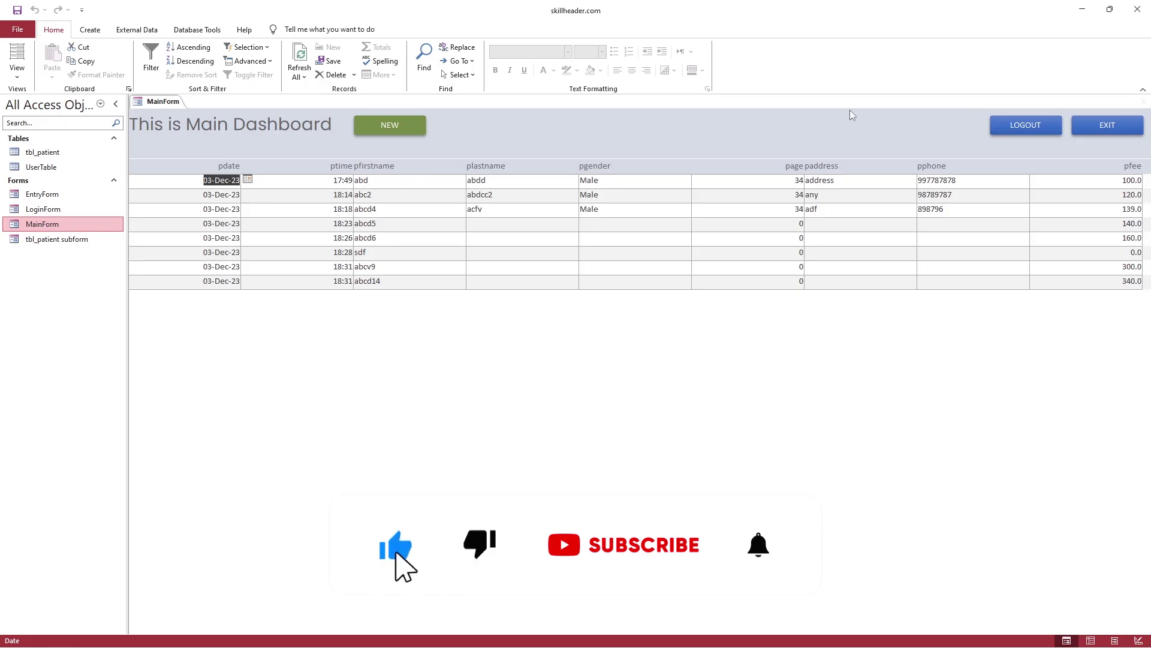
{"action": "left_click", "coordinate": [1098, 131]}
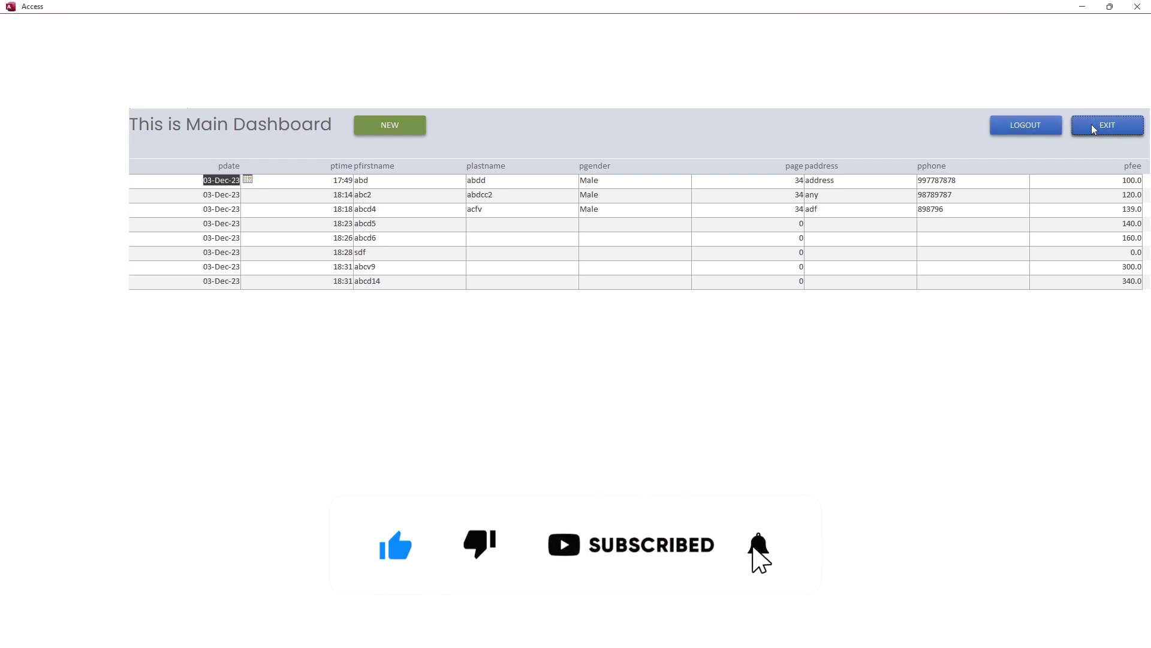